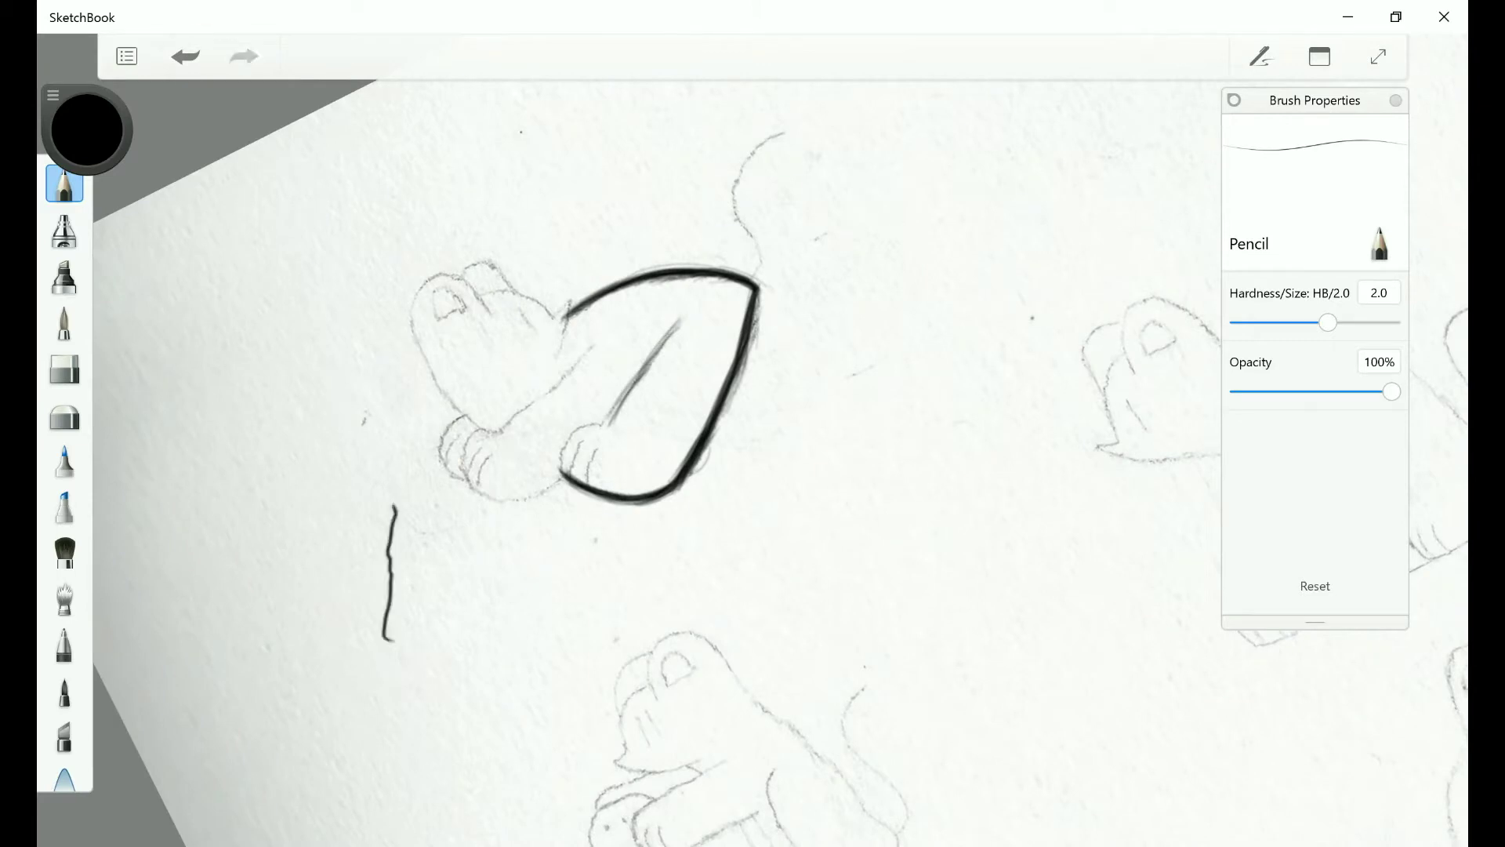
# Ink the inner line of the lying cat's hind leg and the outline of its hind paw with the Pencil.
pyautogui.moveTo(784, 470)
pyautogui.mouseDown()
pyautogui.moveTo(749, 479)
pyautogui.moveTo(706, 439)
pyautogui.mouseUp()
pyautogui.moveTo(583, 309); pyautogui.dragTo(499, 430)
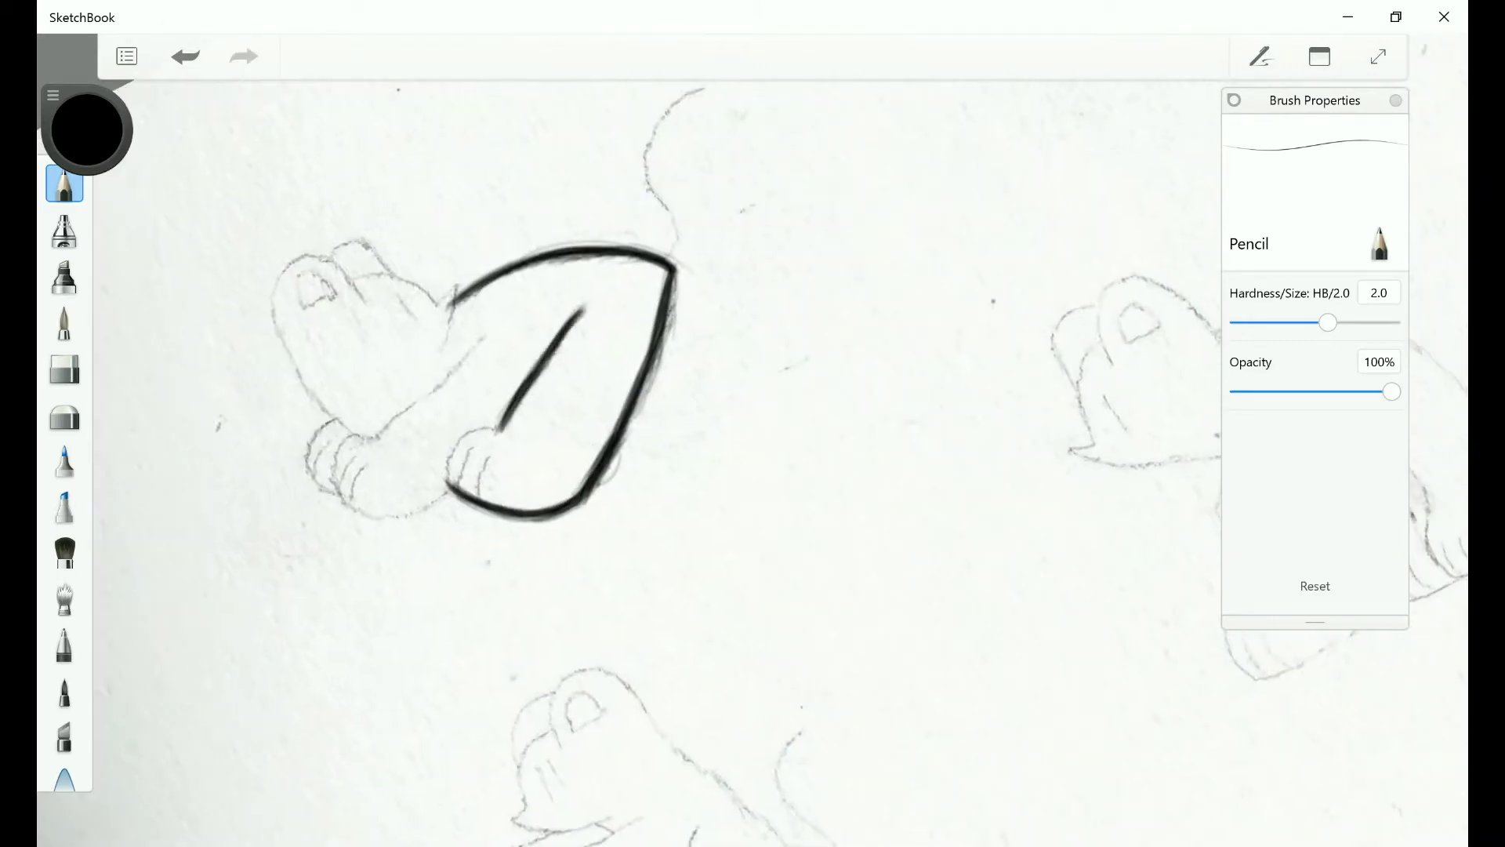
pyautogui.moveTo(784, 470); pyautogui.dragTo(749, 403)
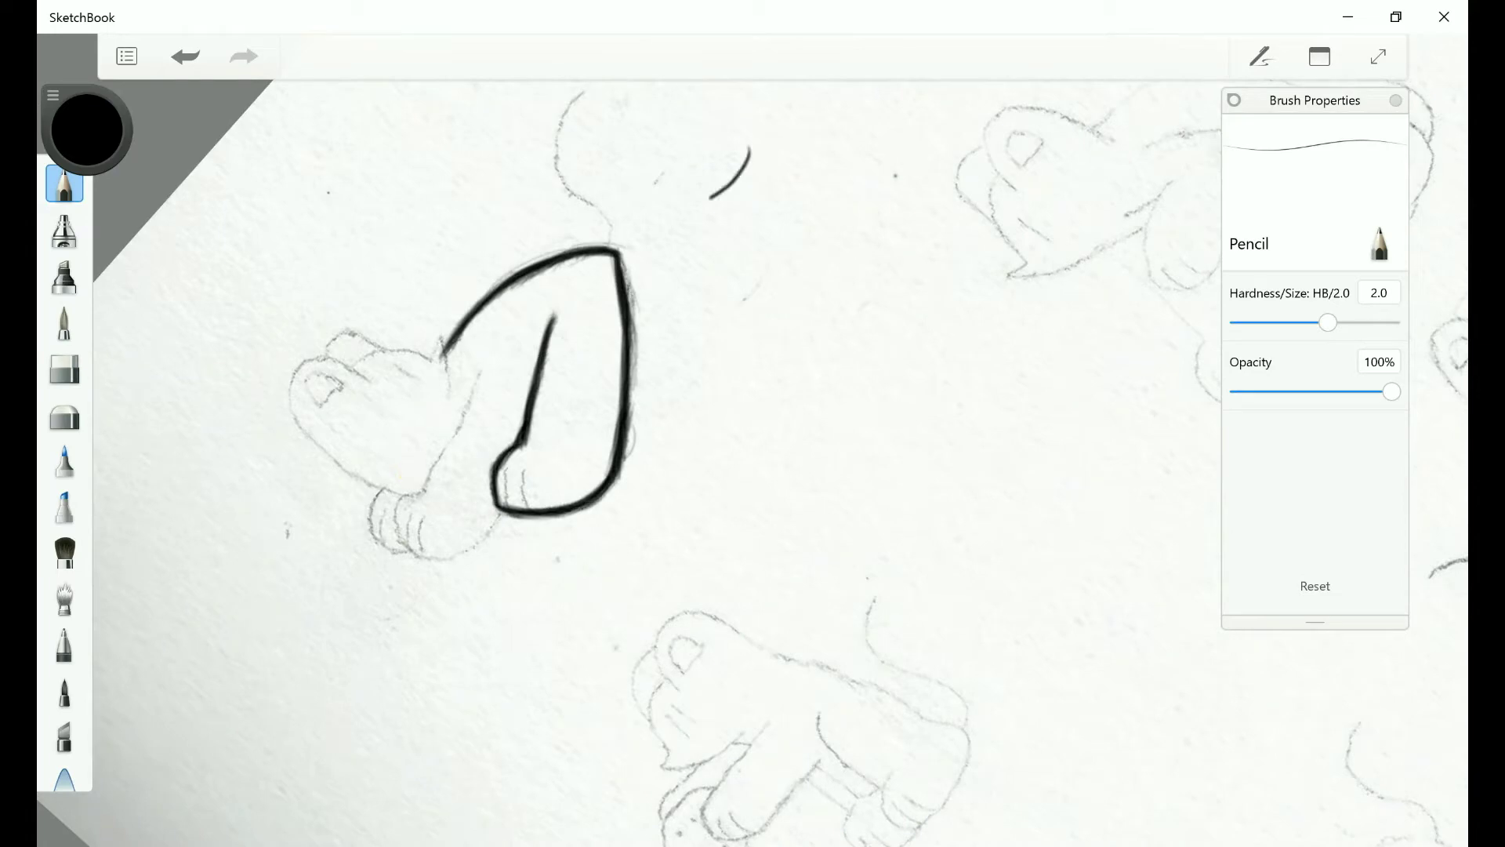
# Ink the hind paw's toe lines and the near front leg with its paw on the lying cat.
pyautogui.moveTo(466, 501)
pyautogui.mouseDown()
pyautogui.moveTo(426, 487)
pyautogui.moveTo(408, 439)
pyautogui.moveTo(446, 415)
pyautogui.moveTo(406, 470)
pyautogui.mouseUp()
pyautogui.click(126, 56)
pyautogui.moveTo(467, 366)
pyautogui.mouseDown()
pyautogui.moveTo(377, 502)
pyautogui.moveTo(408, 470)
pyautogui.mouseUp()
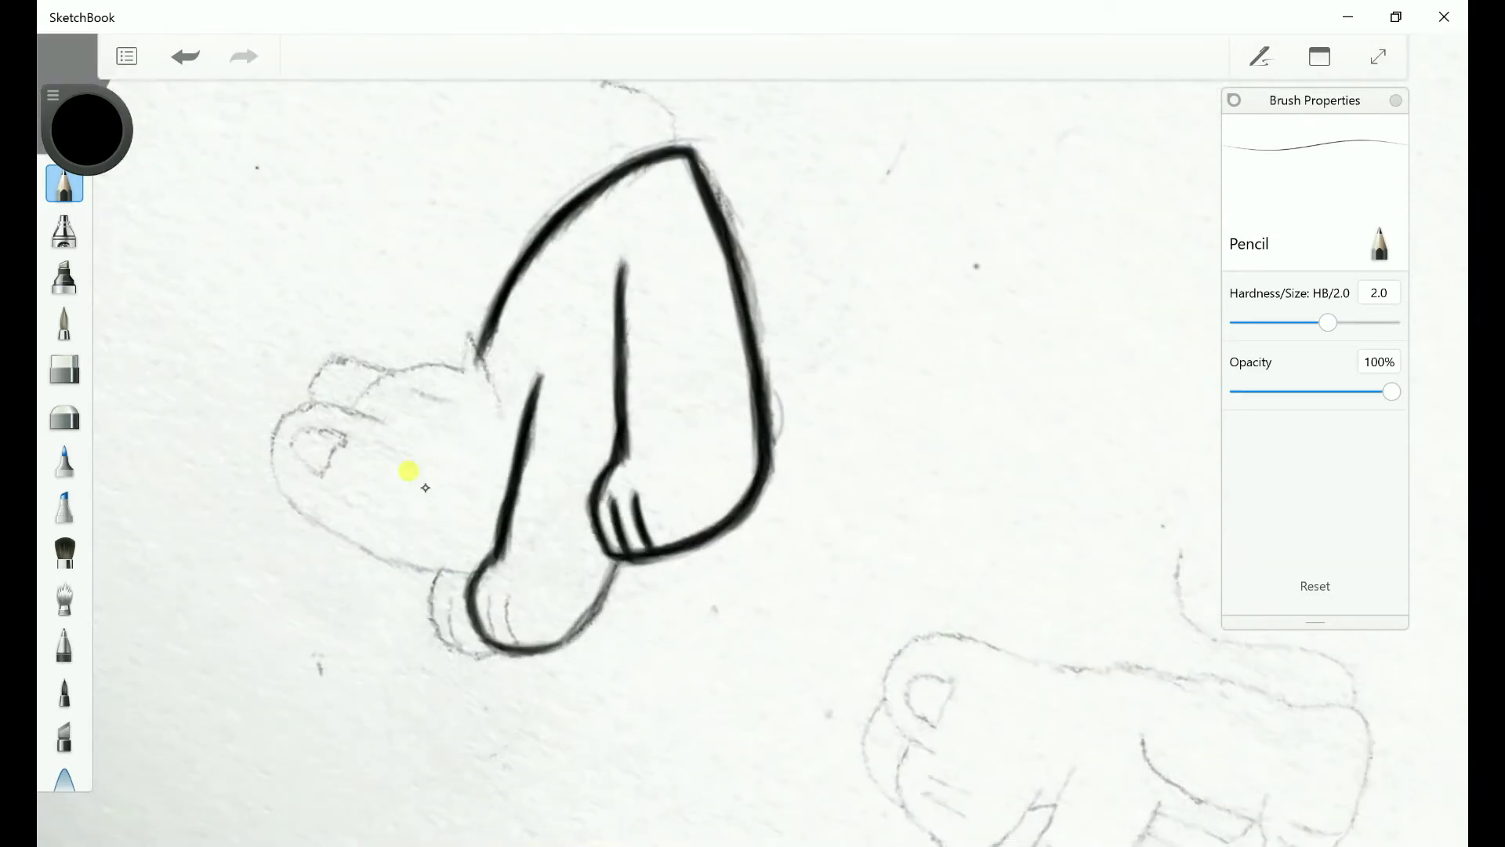
# Ink the front paw's toe lines and the long muzzle-side contour of the lying cat's head.
pyautogui.hotkey('ctrl', 'z')
pyautogui.moveTo(409, 470); pyautogui.dragTo(377, 407)
pyautogui.moveTo(408, 470); pyautogui.dragTo(345, 423)
pyautogui.moveTo(427, 208)
pyautogui.mouseDown()
pyautogui.moveTo(401, 427)
pyautogui.moveTo(435, 192)
pyautogui.mouseUp()
pyautogui.hotkey('ctrl', 'z')
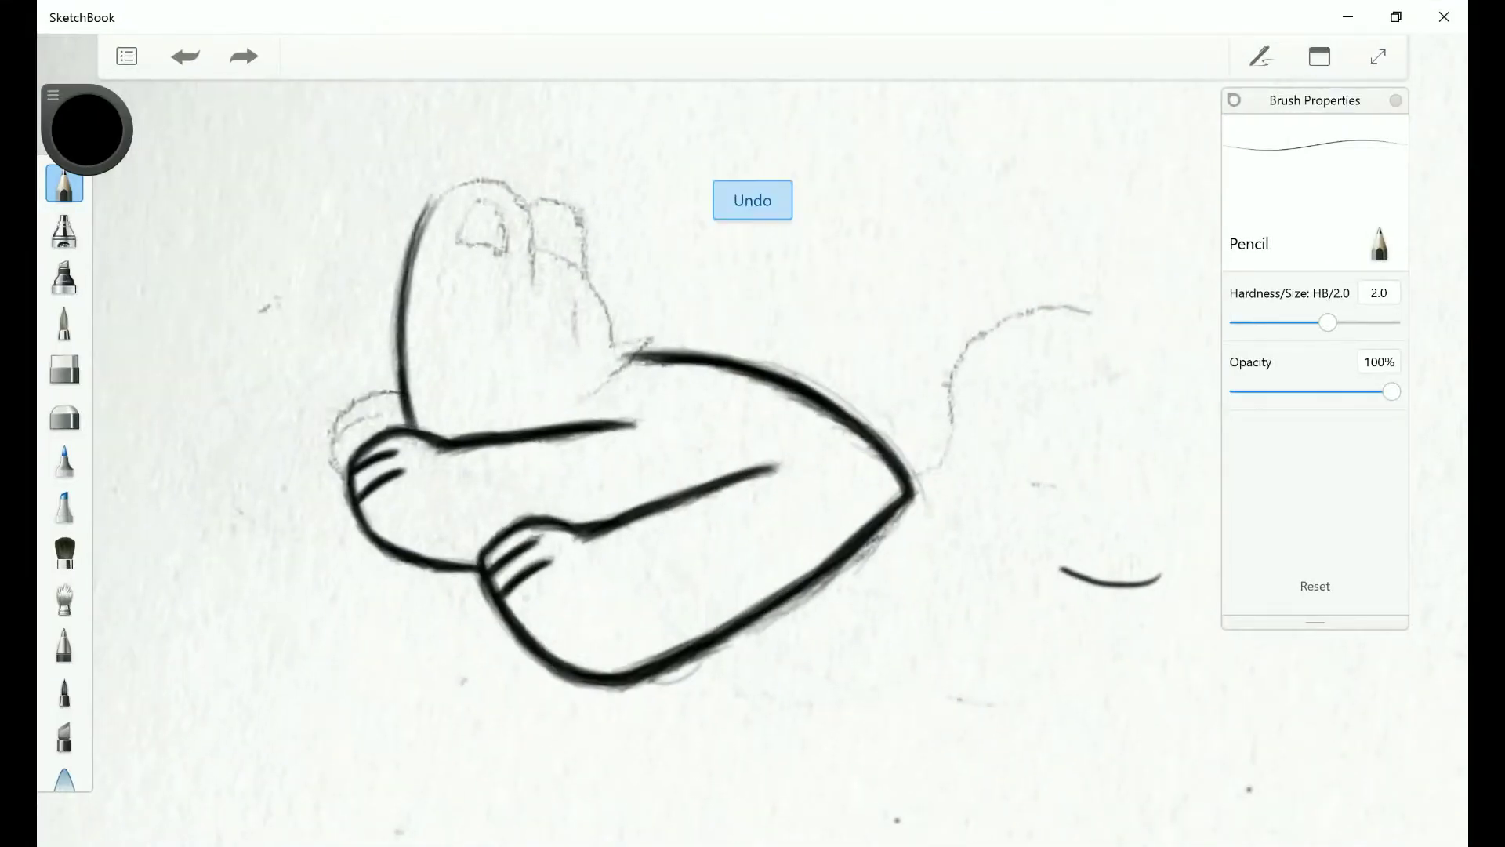
# Ink the lying cat's ears, the rest of its head outline and the far front paw.
pyautogui.moveTo(408, 470); pyautogui.dragTo(493, 455)
pyautogui.moveTo(517, 235); pyautogui.dragTo(496, 278)
pyautogui.moveTo(752, 423)
pyautogui.mouseDown()
pyautogui.moveTo(737, 439)
pyautogui.moveTo(690, 392)
pyautogui.moveTo(706, 377)
pyautogui.moveTo(674, 439)
pyautogui.moveTo(642, 423)
pyautogui.moveTo(674, 455)
pyautogui.moveTo(714, 408)
pyautogui.mouseUp()
pyautogui.hotkey('ctrl', 'z')
pyautogui.moveTo(602, 356); pyautogui.dragTo(590, 422)
pyautogui.moveTo(714, 408); pyautogui.dragTo(674, 314)
pyautogui.hotkey('ctrl', 'z')
pyautogui.hotkey('ctrl', 'y')
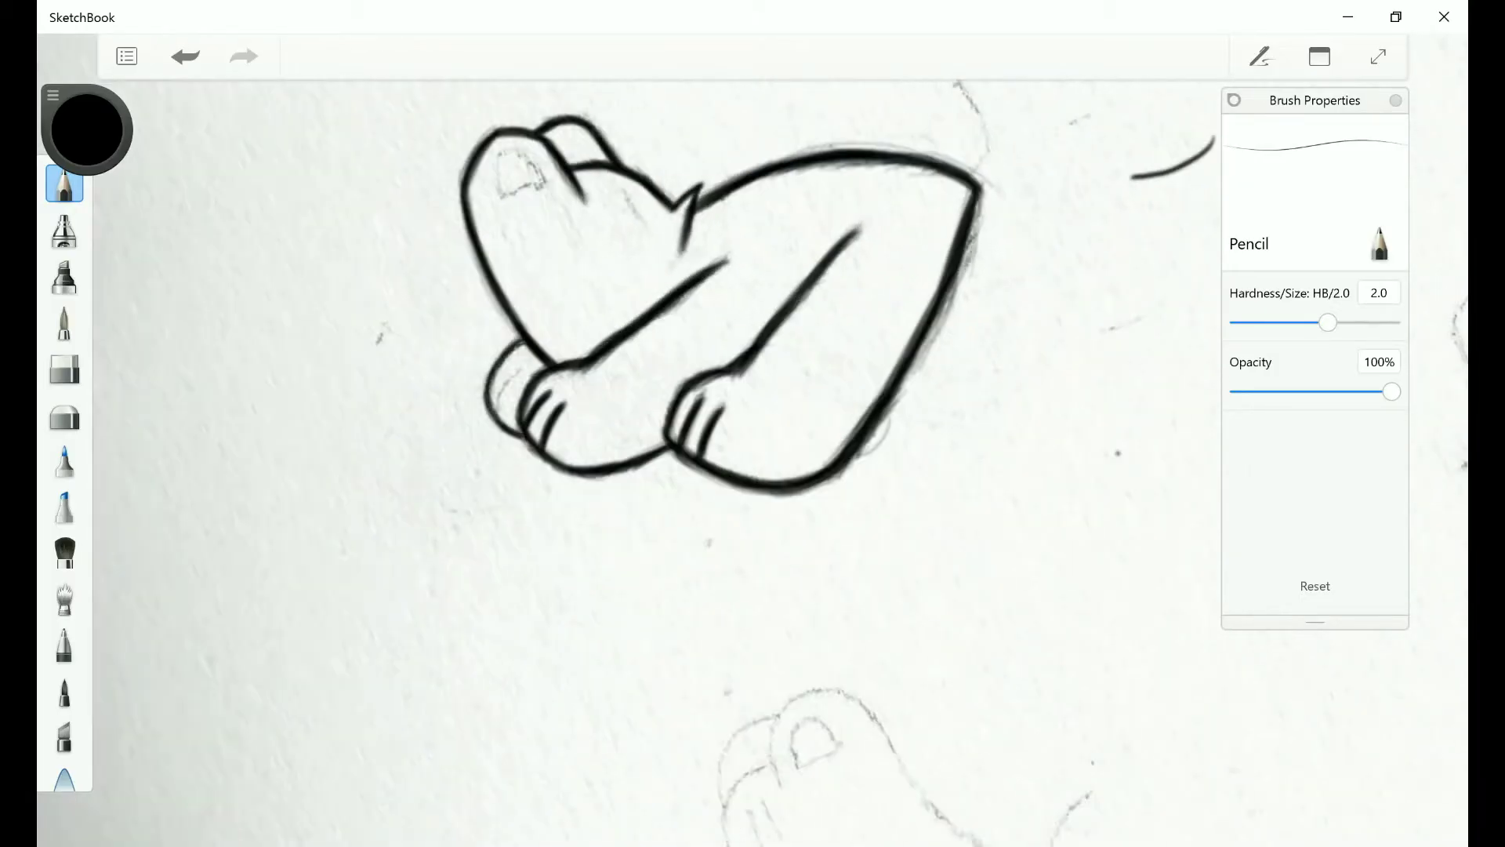
# Ink the inner ear and the short facial line on the lying cat's head.
pyautogui.hotkey('ctrl', 'z')
pyautogui.moveTo(674, 313)
pyautogui.mouseDown()
pyautogui.moveTo(611, 423)
pyautogui.moveTo(580, 392)
pyautogui.moveTo(596, 376)
pyautogui.moveTo(612, 392)
pyautogui.mouseUp()
pyautogui.hotkey('ctrl', 'y')
pyautogui.hotkey('ctrl', 's')
pyautogui.hotkey('ctrl', 'z')
pyautogui.scroll(2, 549, 392)
# Ink the lying cat's curved tail from the rump to the tip.
pyautogui.moveTo(552, 289); pyautogui.dragTo(533, 345)
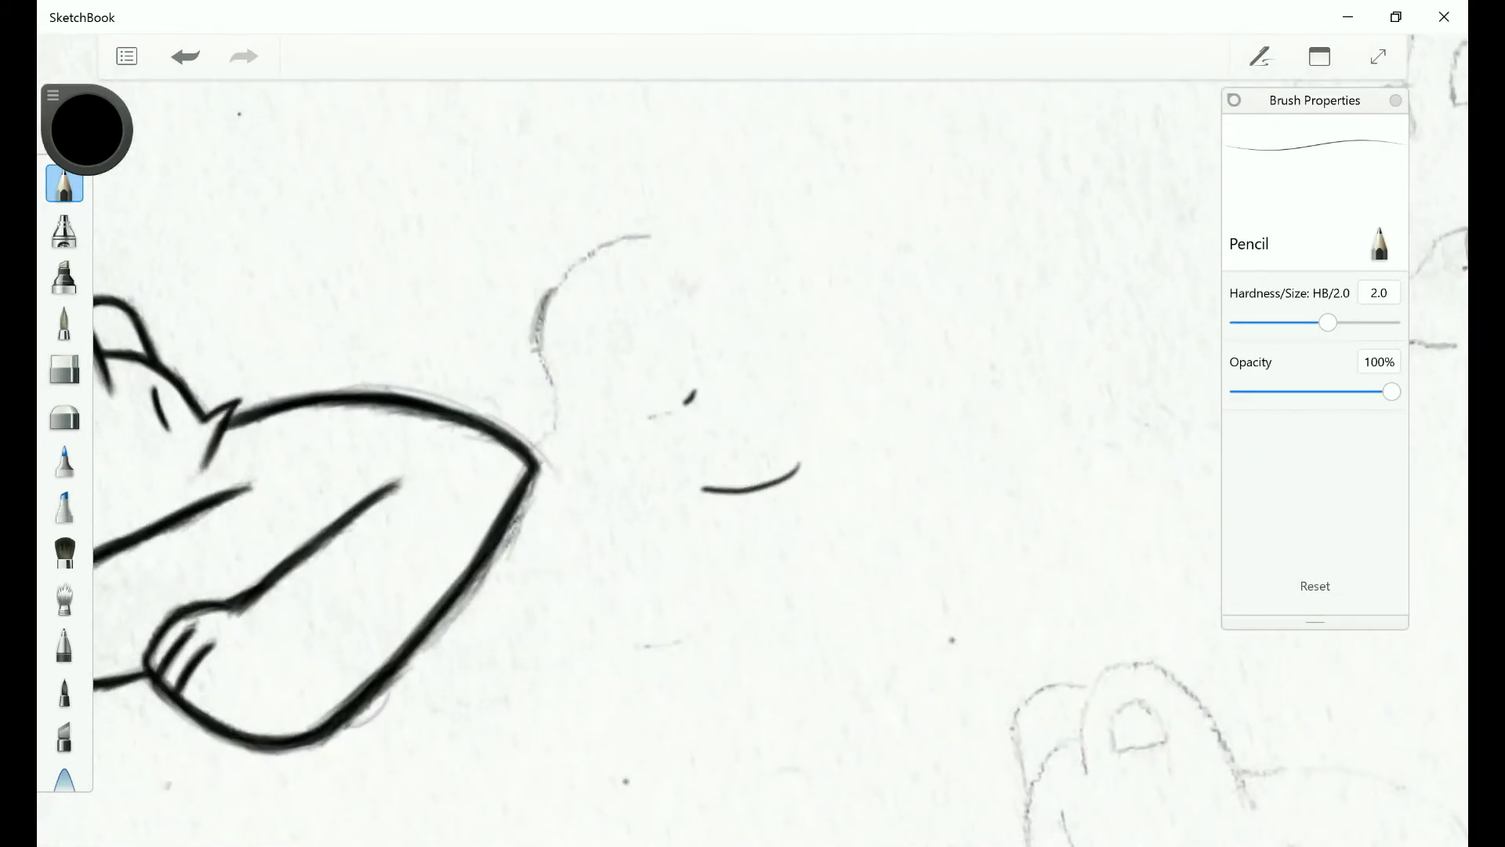
pyautogui.moveTo(589, 253); pyautogui.dragTo(539, 443)
pyautogui.moveTo(596, 392); pyautogui.dragTo(627, 424)
pyautogui.moveTo(619, 255); pyautogui.dragTo(541, 384)
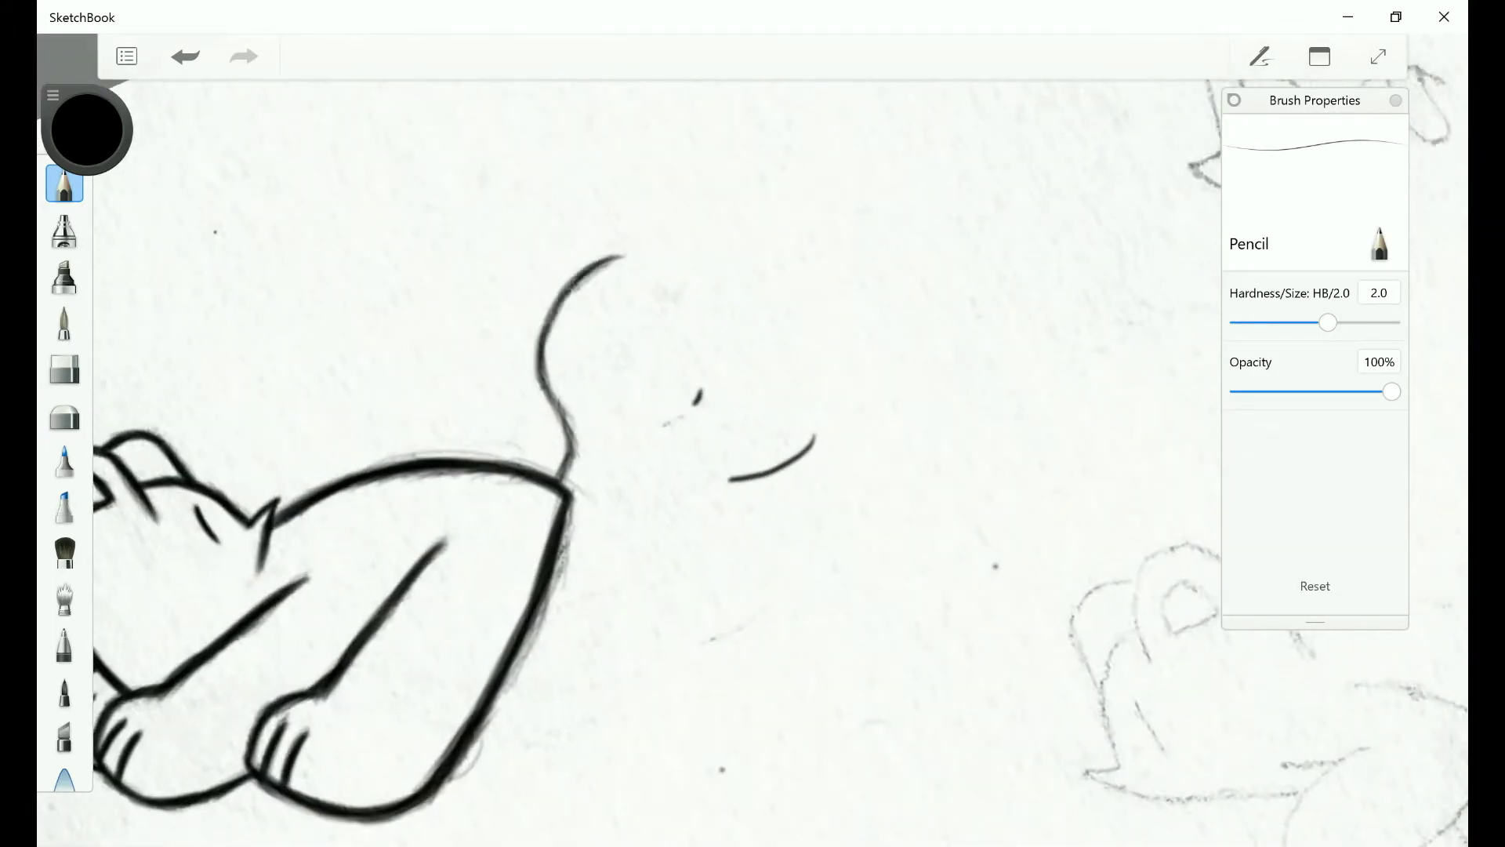
pyautogui.moveTo(611, 423); pyautogui.dragTo(541, 353)
# Ink the separate cat head's outline, ears, inner ear and eye lines over the sketch.
pyautogui.hotkey('ctrl', 'z')
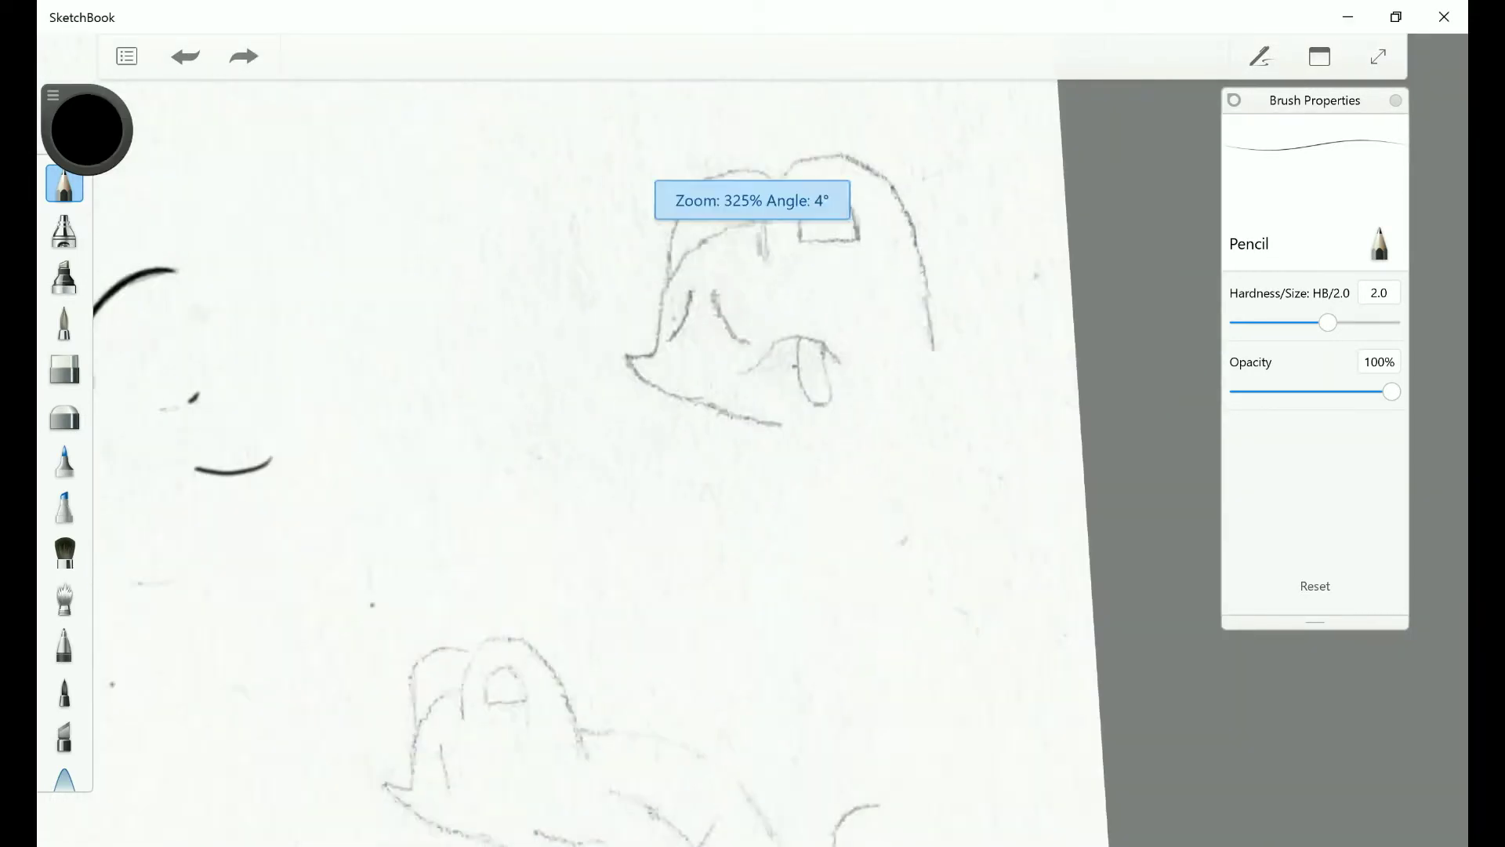
pyautogui.hotkey('ctrl', 'y')
pyautogui.moveTo(666, 329)
pyautogui.mouseDown()
pyautogui.moveTo(706, 306)
pyautogui.moveTo(627, 392)
pyautogui.moveTo(612, 376)
pyautogui.moveTo(549, 439)
pyautogui.moveTo(596, 376)
pyautogui.mouseUp()
pyautogui.moveTo(768, 367); pyautogui.dragTo(778, 468)
pyautogui.moveTo(737, 280); pyautogui.dragTo(776, 464)
pyautogui.moveTo(595, 392)
pyautogui.mouseDown()
pyautogui.moveTo(548, 439)
pyautogui.moveTo(596, 408)
pyautogui.moveTo(439, 408)
pyautogui.moveTo(588, 384)
pyautogui.moveTo(555, 370)
pyautogui.moveTo(596, 463)
pyautogui.moveTo(486, 439)
pyautogui.moveTo(470, 408)
pyautogui.moveTo(498, 297)
pyautogui.moveTo(470, 314)
pyautogui.moveTo(501, 329)
pyautogui.moveTo(470, 298)
pyautogui.moveTo(439, 313)
pyautogui.moveTo(439, 157)
pyautogui.moveTo(471, 188)
pyautogui.moveTo(486, 377)
pyautogui.moveTo(502, 369)
pyautogui.mouseUp()
pyautogui.hotkey('ctrl', 'z')
pyautogui.hotkey('ctrl', 'y')
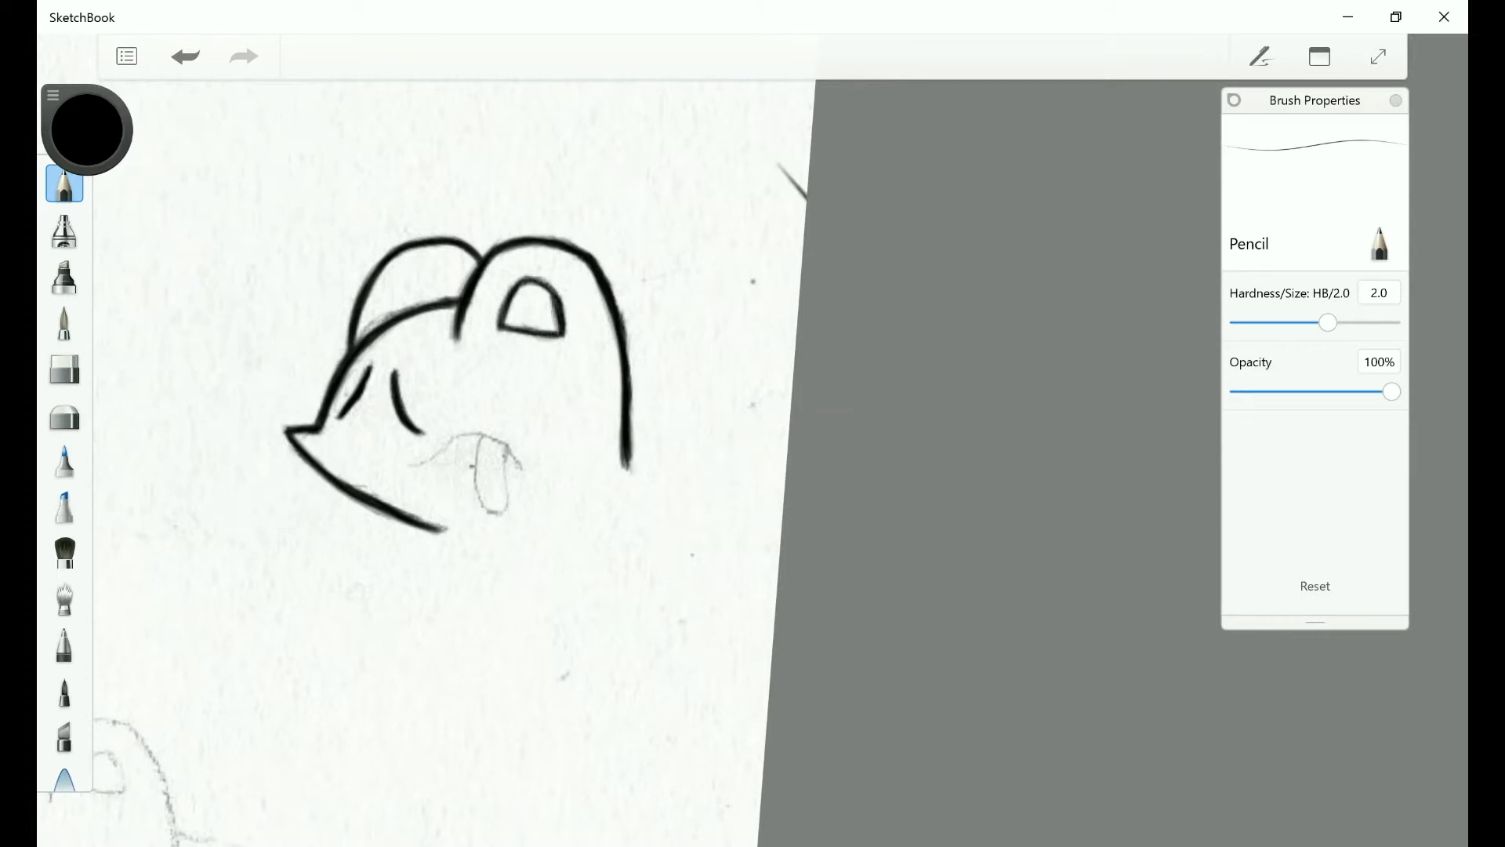
# Ink the curved mouth and hanging tongue on the separate cat head.
pyautogui.moveTo(501, 369)
pyautogui.mouseDown()
pyautogui.moveTo(470, 329)
pyautogui.moveTo(510, 251)
pyautogui.moveTo(471, 314)
pyautogui.moveTo(439, 298)
pyautogui.moveTo(329, 329)
pyautogui.moveTo(392, 297)
pyautogui.moveTo(439, 313)
pyautogui.moveTo(471, 298)
pyautogui.mouseUp()
pyautogui.hotkey('ctrl', 'z')
pyautogui.moveTo(461, 376); pyautogui.dragTo(501, 388)
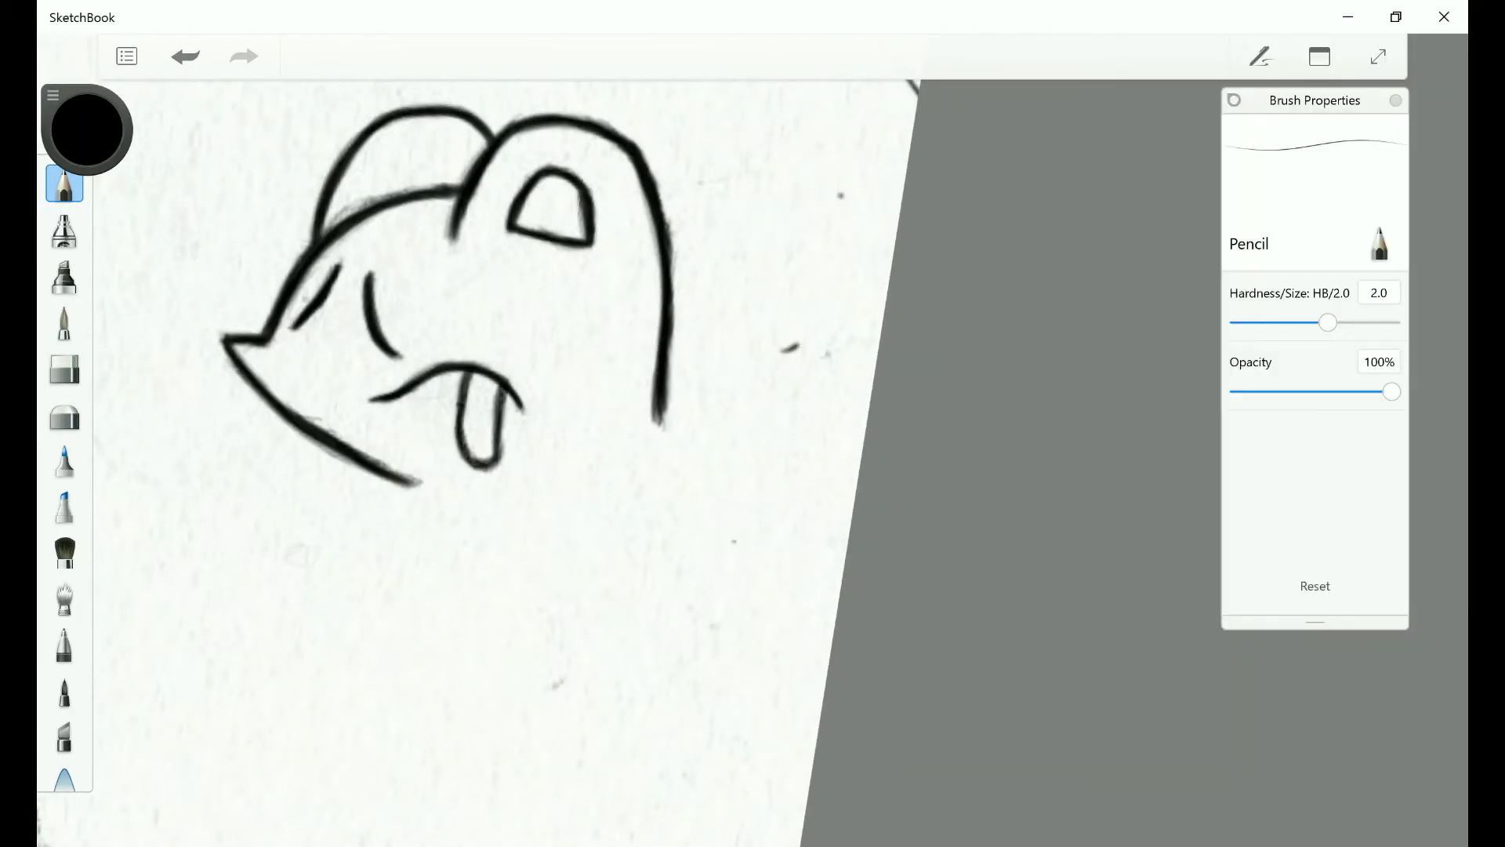
pyautogui.moveTo(470, 314)
pyautogui.mouseDown()
pyautogui.moveTo(439, 329)
pyautogui.moveTo(407, 298)
pyautogui.moveTo(471, 391)
pyautogui.moveTo(549, 353)
pyautogui.mouseUp()
# Ink the forehead, pointed nose and jaw line of the sitting cat with the raised paw.
pyautogui.click(64, 369)
pyautogui.click(65, 184)
pyautogui.moveTo(627, 392)
pyautogui.mouseDown()
pyautogui.moveTo(549, 352)
pyautogui.moveTo(588, 407)
pyautogui.mouseUp()
pyautogui.moveTo(491, 327)
pyautogui.mouseDown()
pyautogui.moveTo(502, 435)
pyautogui.moveTo(527, 487)
pyautogui.mouseUp()
pyautogui.moveTo(627, 431); pyautogui.dragTo(659, 486)
pyautogui.moveTo(745, 432)
pyautogui.mouseDown()
pyautogui.moveTo(673, 438)
pyautogui.moveTo(639, 337)
pyautogui.moveTo(606, 336)
pyautogui.moveTo(768, 313)
pyautogui.moveTo(588, 337)
pyautogui.moveTo(439, 471)
pyautogui.moveTo(408, 408)
pyautogui.mouseUp()
pyautogui.hotkey('ctrl', 'z')
pyautogui.hotkey('ctrl', 'z')
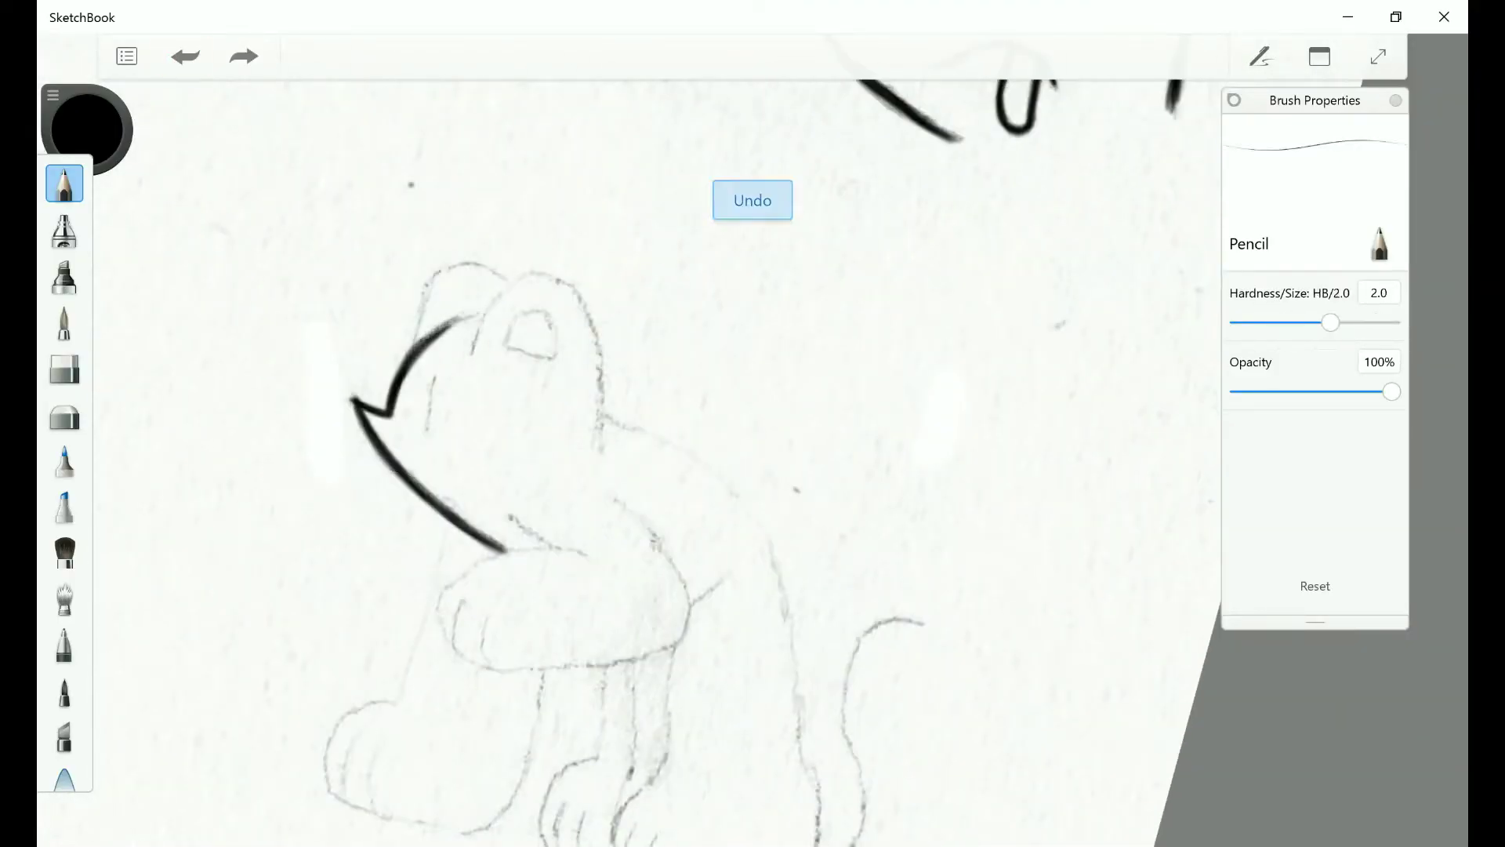
# Ink the sitting cat's near ear and continue its line down the back of the head.
pyautogui.click(127, 56)
pyautogui.click(185, 56)
pyautogui.moveTo(357, 454)
pyautogui.mouseDown()
pyautogui.moveTo(470, 430)
pyautogui.moveTo(352, 444)
pyautogui.moveTo(409, 504)
pyautogui.moveTo(429, 355)
pyautogui.moveTo(475, 424)
pyautogui.moveTo(571, 403)
pyautogui.moveTo(376, 460)
pyautogui.moveTo(451, 541)
pyautogui.moveTo(722, 470)
pyautogui.moveTo(537, 403)
pyautogui.moveTo(437, 470)
pyautogui.moveTo(682, 470)
pyautogui.mouseUp()
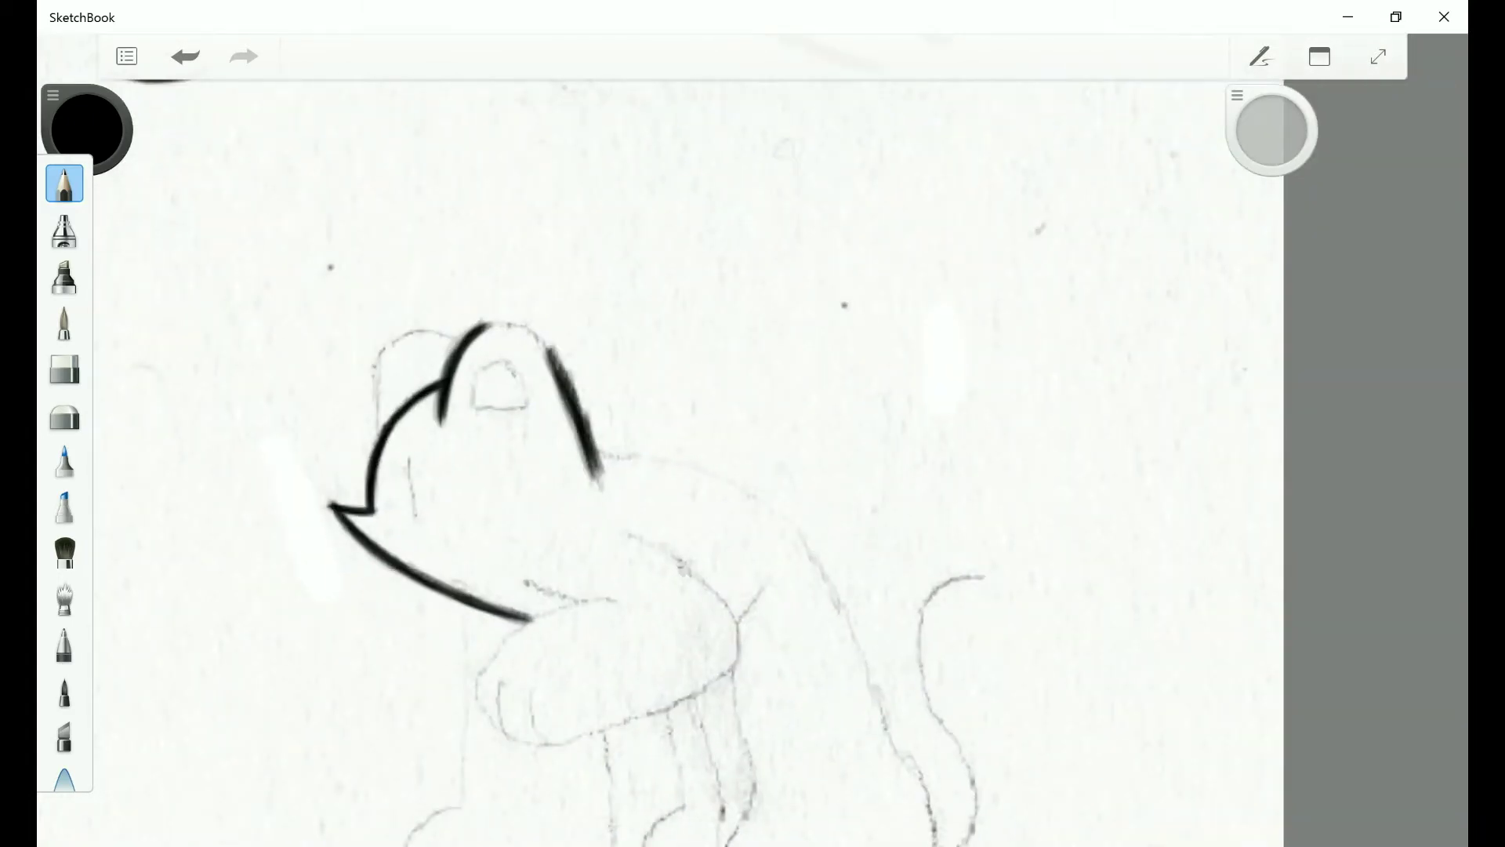
pyautogui.hotkey('ctrl', 'z')
pyautogui.moveTo(486, 423); pyautogui.dragTo(287, 537)
pyautogui.moveTo(565, 570)
pyautogui.mouseDown()
pyautogui.moveTo(558, 491)
pyautogui.moveTo(520, 404)
pyautogui.moveTo(479, 378)
pyautogui.mouseUp()
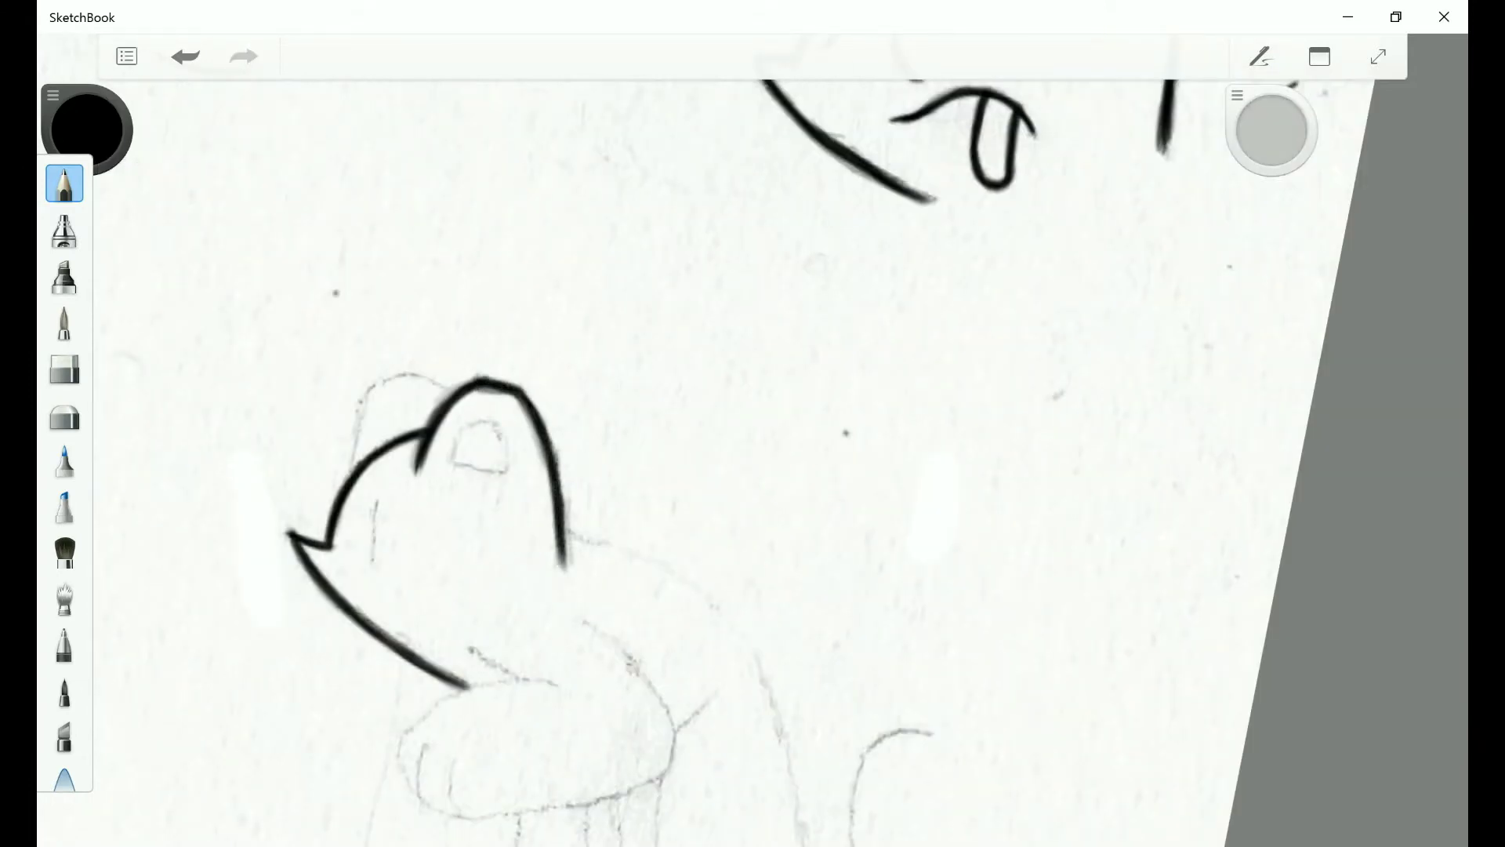
# Ink the sitting cat's far ear behind the near one and clean up where the lines meet.
pyautogui.scroll(-3, 549, 432)
pyautogui.scroll(4, 548, 432)
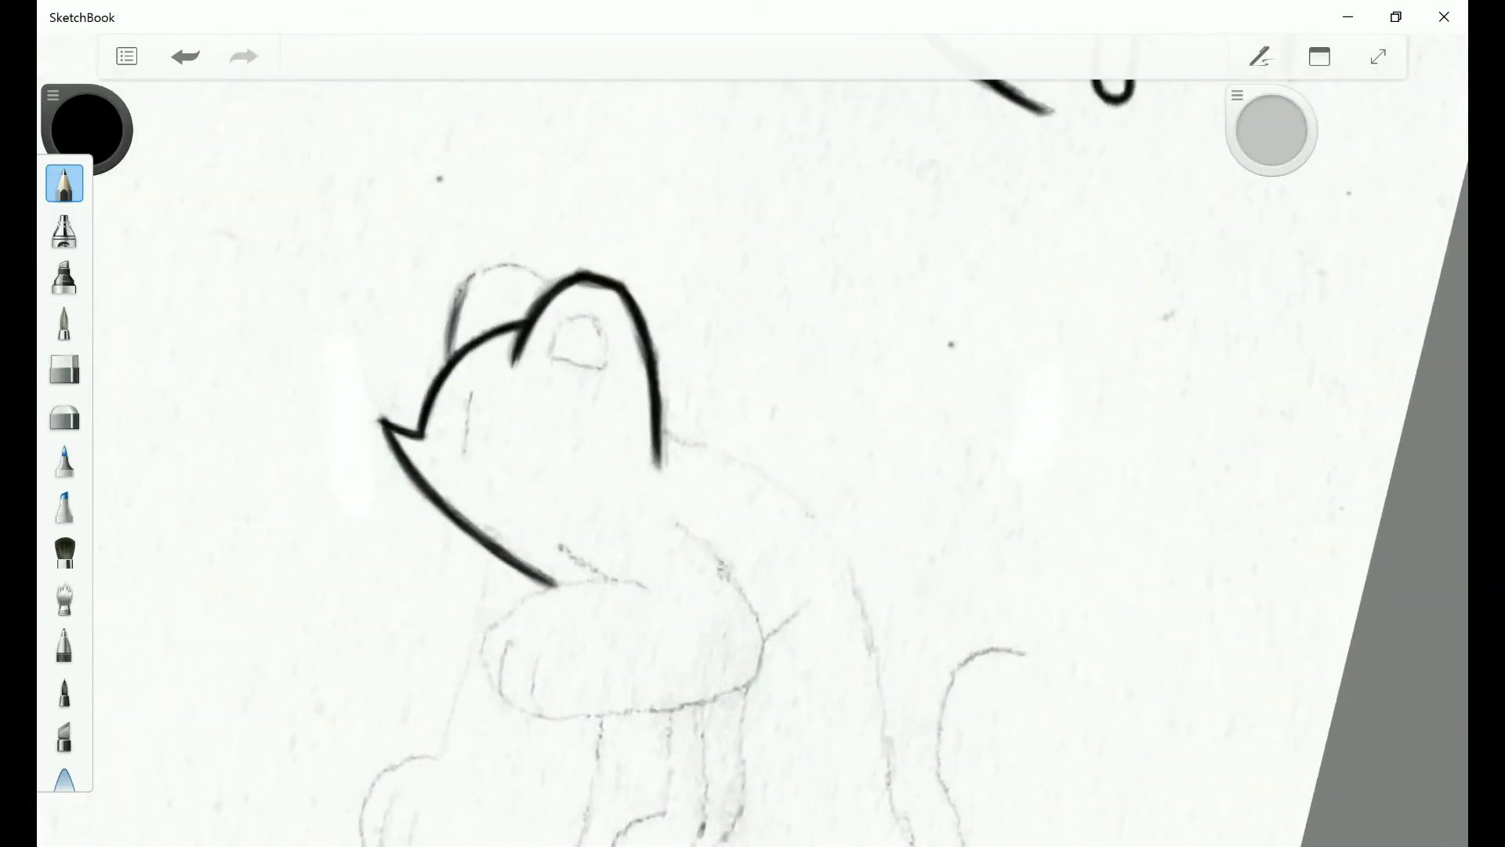
pyautogui.moveTo(706, 431); pyautogui.dragTo(784, 392)
pyautogui.moveTo(706, 432); pyautogui.dragTo(768, 392)
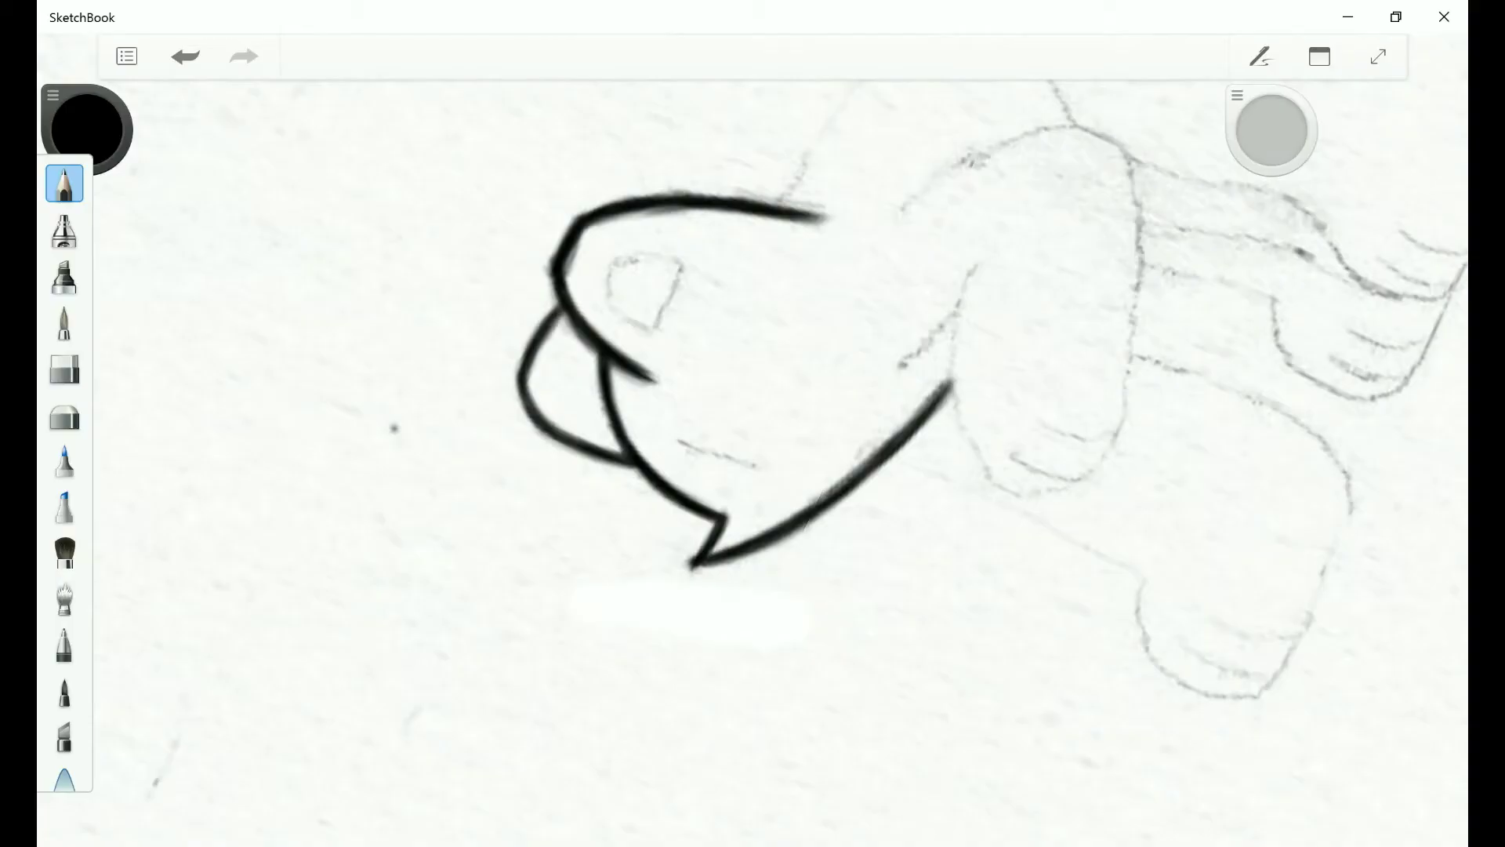
pyautogui.moveTo(705, 432); pyautogui.dragTo(753, 353)
pyautogui.hotkey('ctrl', 'z')
pyautogui.press('e')
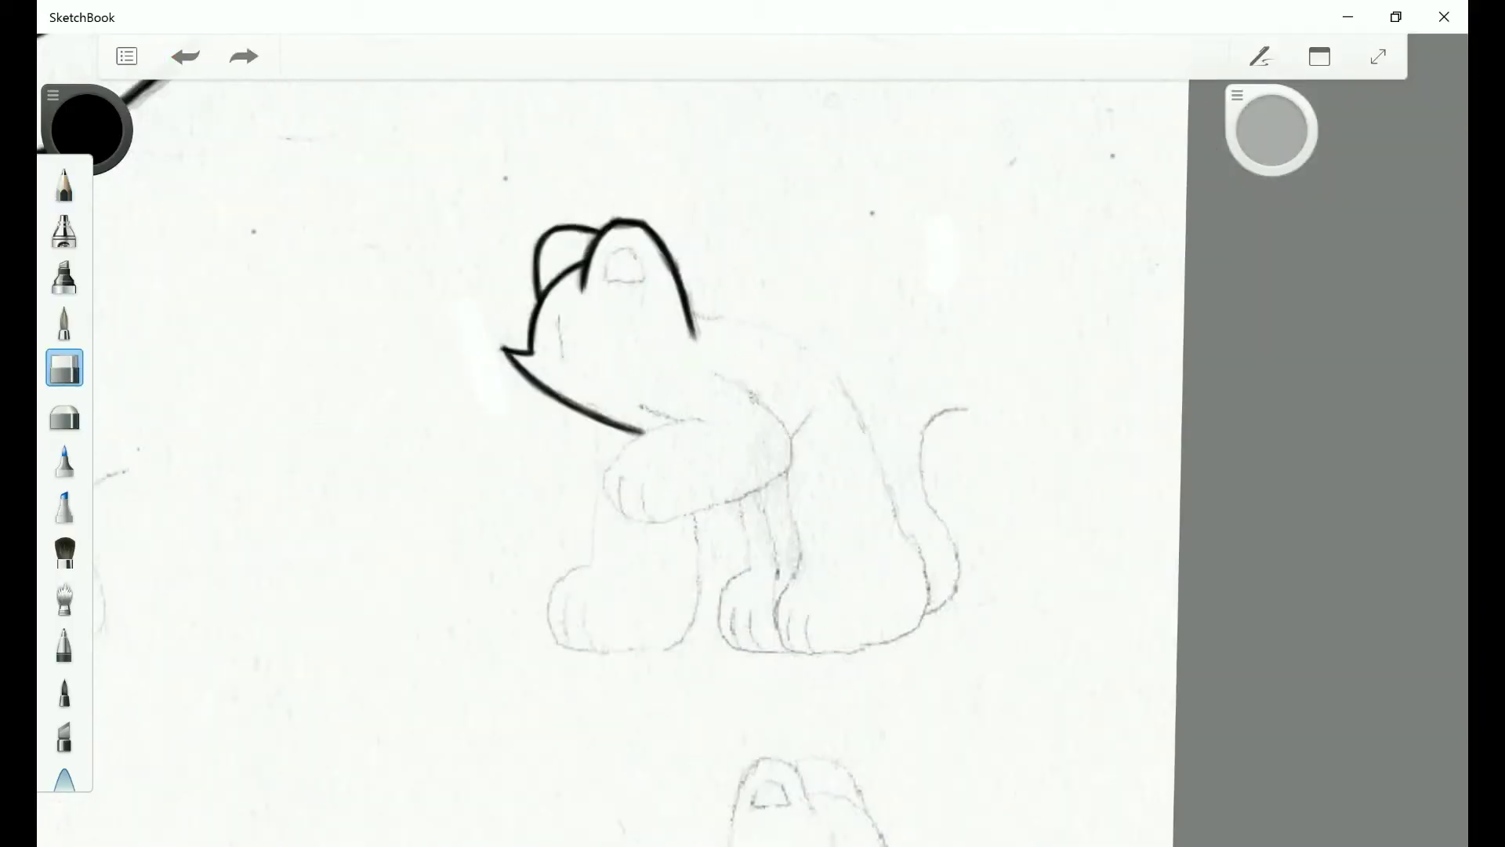
pyautogui.press('p')
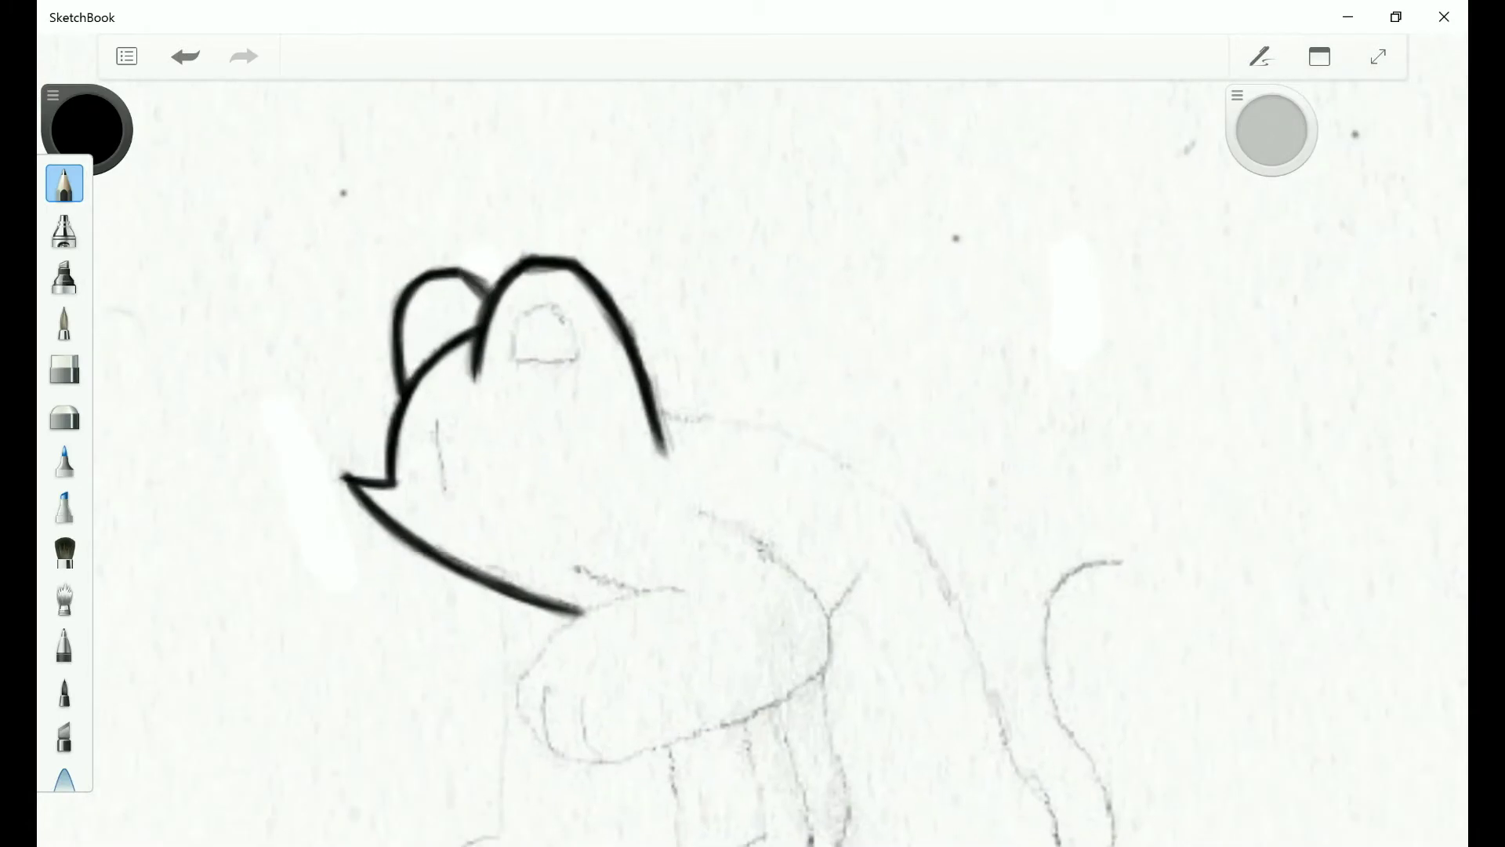
pyautogui.hotkey('ctrl', 'z')
# Ink the sitting cat's upper back, starting from the back of the neck.
pyautogui.moveTo(475, 218); pyautogui.dragTo(438, 261)
pyautogui.moveTo(705, 431)
pyautogui.mouseDown()
pyautogui.moveTo(753, 392)
pyautogui.moveTo(674, 447)
pyautogui.moveTo(737, 408)
pyautogui.moveTo(815, 439)
pyautogui.moveTo(862, 345)
pyautogui.mouseUp()
pyautogui.moveTo(540, 239); pyautogui.dragTo(582, 292)
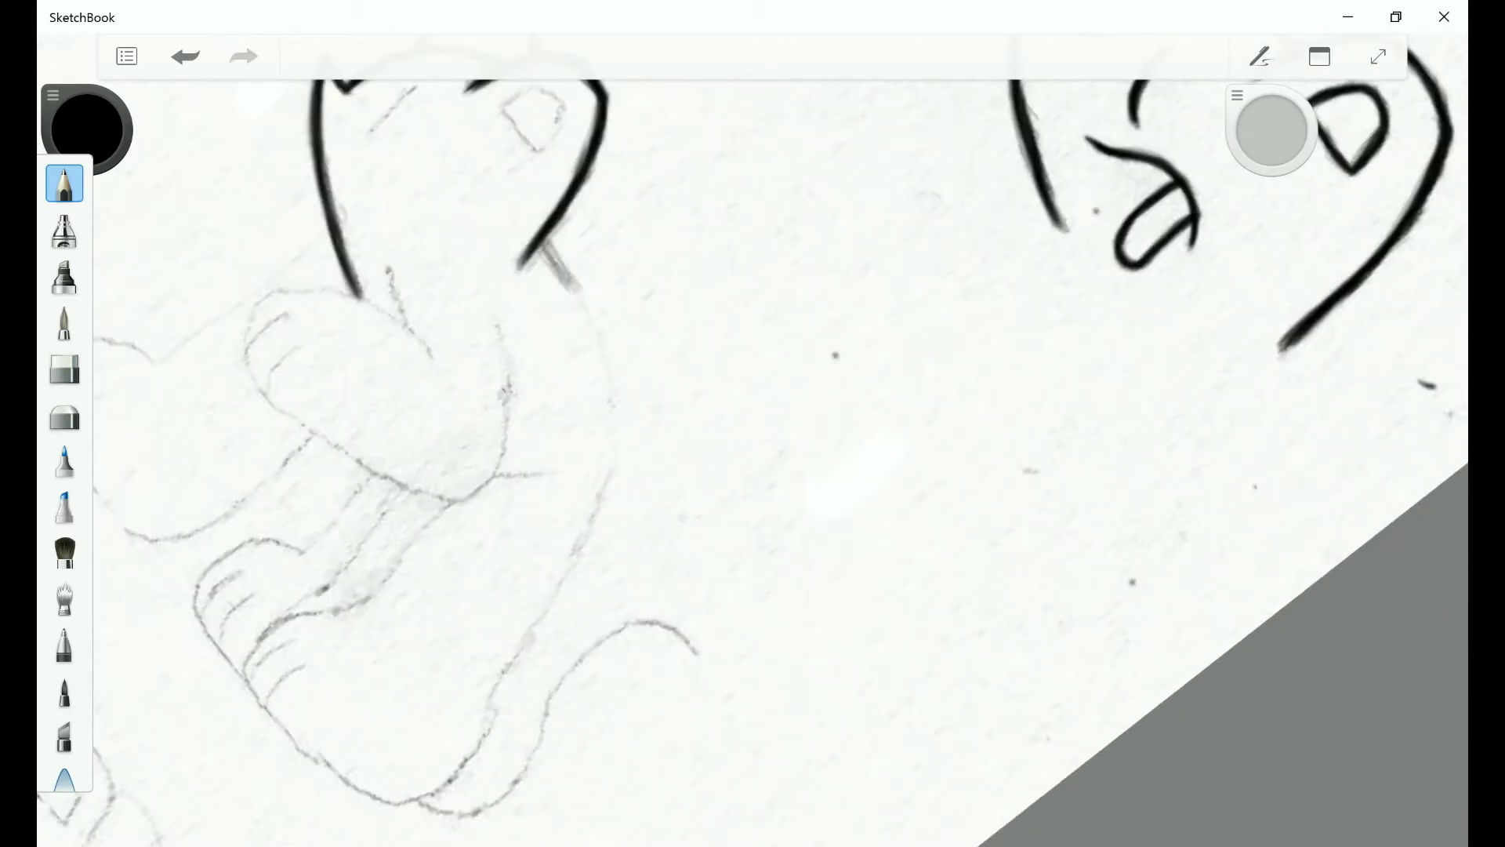
pyautogui.moveTo(862, 345)
pyautogui.mouseDown()
pyautogui.moveTo(831, 392)
pyautogui.moveTo(768, 337)
pyautogui.mouseUp()
pyautogui.moveTo(565, 294); pyautogui.dragTo(666, 372)
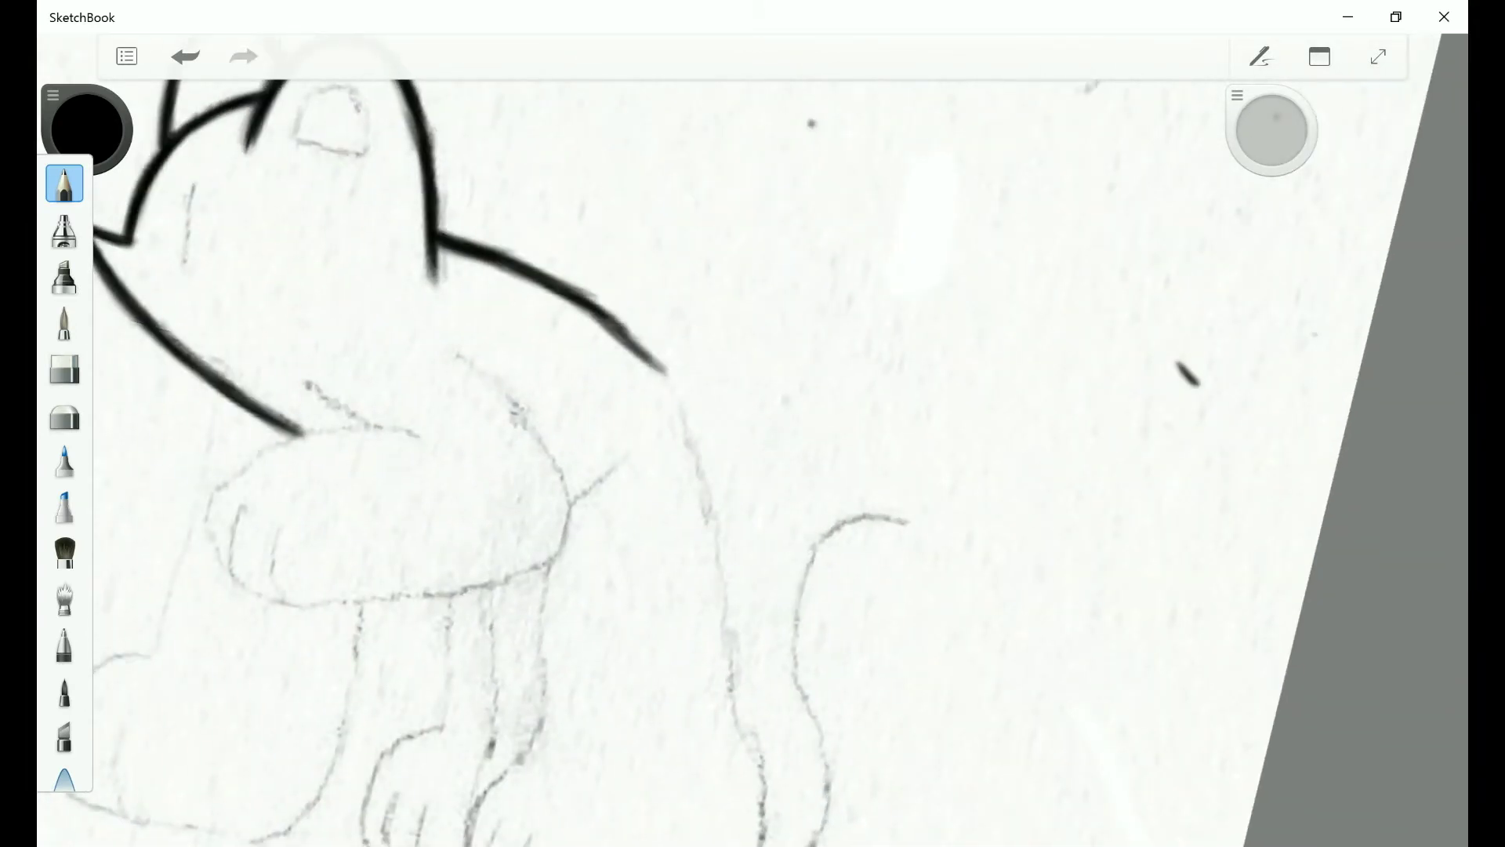
pyautogui.moveTo(666, 373); pyautogui.dragTo(708, 490)
# Extend the sitting cat's back line down over the rump to the base of the tail.
pyautogui.moveTo(980, 721)
pyautogui.mouseDown()
pyautogui.moveTo(1035, 635)
pyautogui.moveTo(964, 454)
pyautogui.mouseUp()
pyautogui.moveTo(627, 294); pyautogui.dragTo(658, 459)
pyautogui.moveTo(584, 208); pyautogui.dragTo(659, 525)
pyautogui.moveTo(643, 376); pyautogui.dragTo(674, 549)
pyautogui.moveTo(862, 471); pyautogui.dragTo(784, 392)
pyautogui.hotkey('ctrl', 'z')
pyautogui.moveTo(674, 529); pyautogui.dragTo(705, 470)
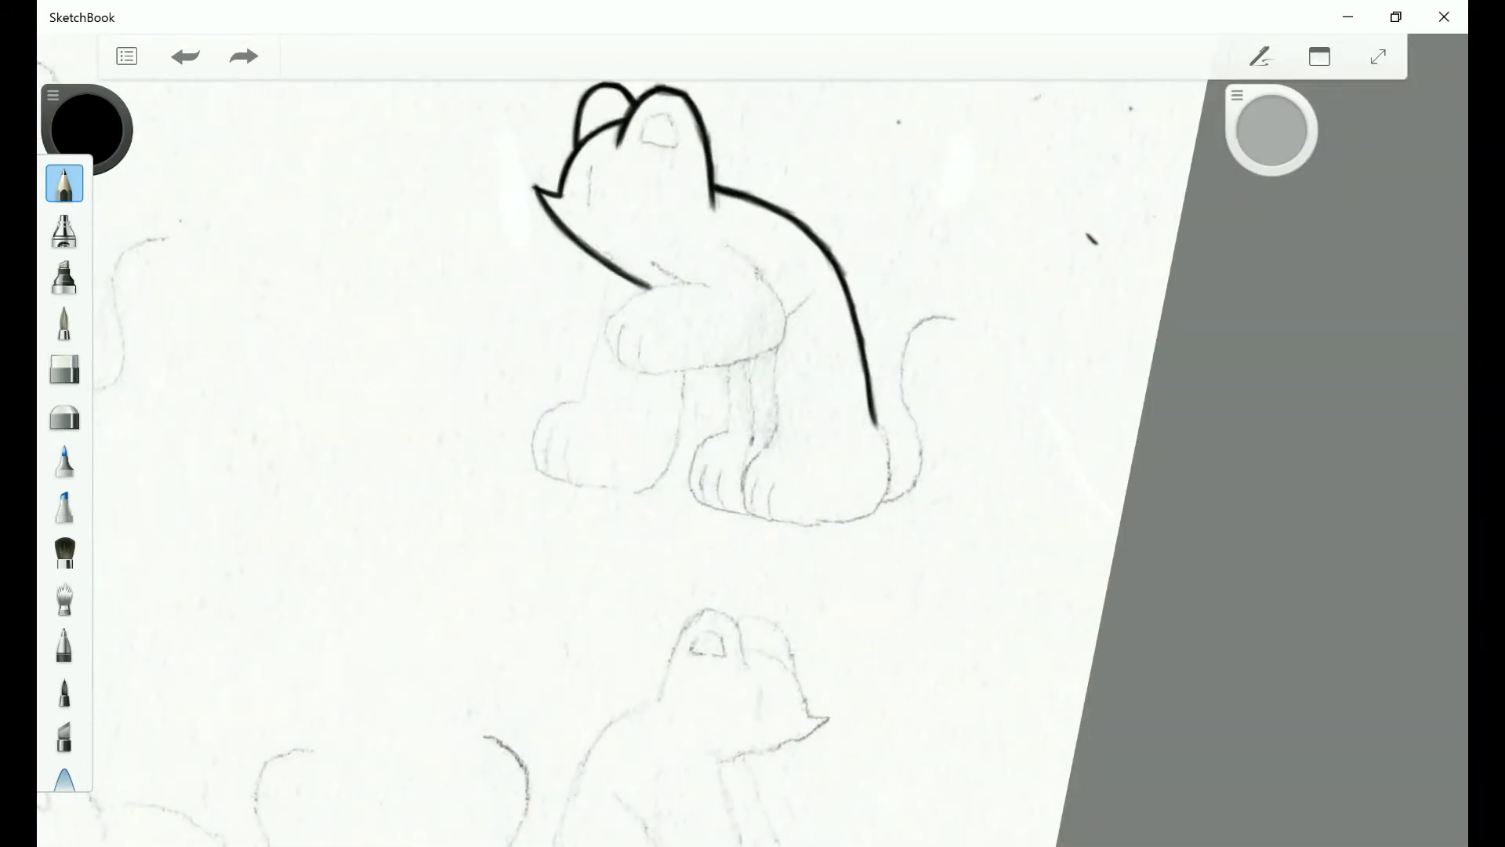
pyautogui.moveTo(876, 423); pyautogui.dragTo(768, 369)
pyautogui.moveTo(768, 376); pyautogui.dragTo(799, 415)
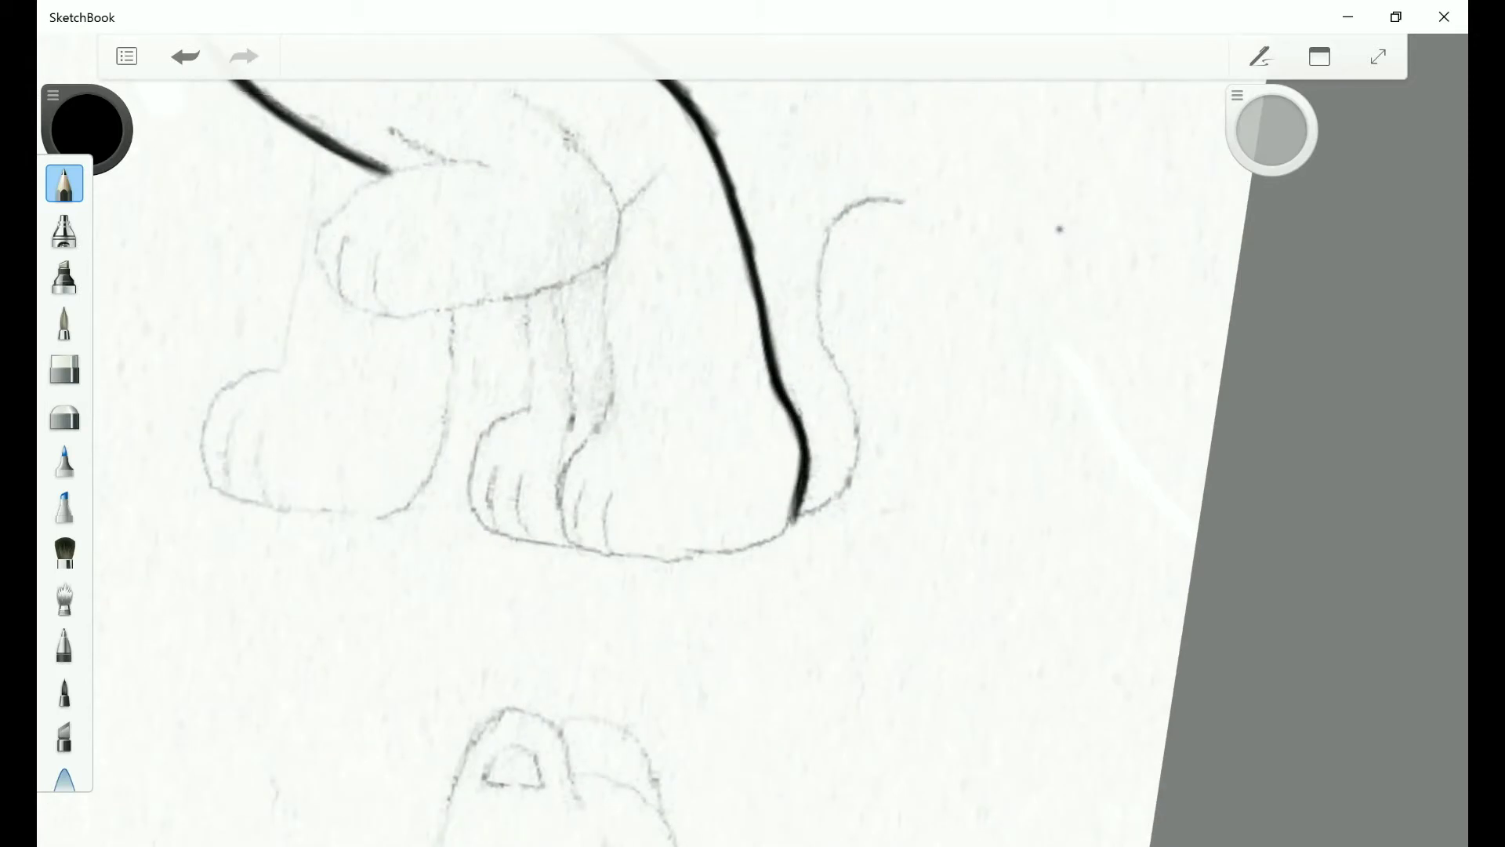
# Ink the underside of the sitting cat's near hind foot and round off the front of the paw.
pyautogui.moveTo(784, 470)
pyautogui.mouseDown()
pyautogui.moveTo(642, 298)
pyautogui.moveTo(549, 235)
pyautogui.mouseUp()
pyautogui.moveTo(319, 388); pyautogui.dragTo(312, 561)
pyautogui.moveTo(344, 320); pyautogui.dragTo(310, 510)
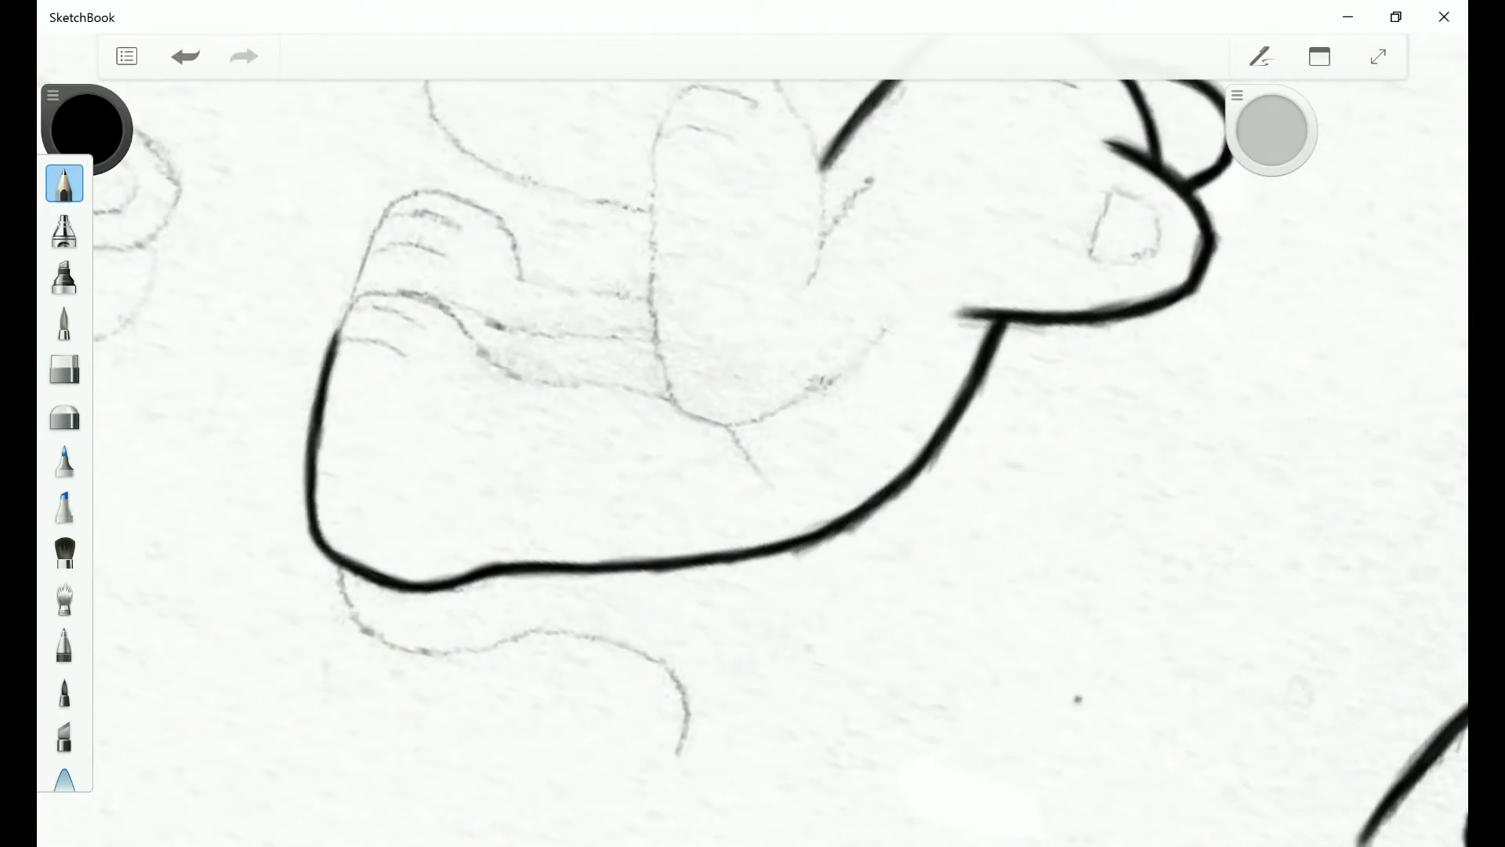
pyautogui.moveTo(784, 470); pyautogui.dragTo(627, 314)
pyautogui.moveTo(784, 470); pyautogui.dragTo(627, 313)
pyautogui.moveTo(1490, 392); pyautogui.dragTo(1254, 392)
pyautogui.moveTo(480, 404)
pyautogui.mouseDown()
pyautogui.moveTo(458, 471)
pyautogui.moveTo(475, 521)
pyautogui.mouseUp()
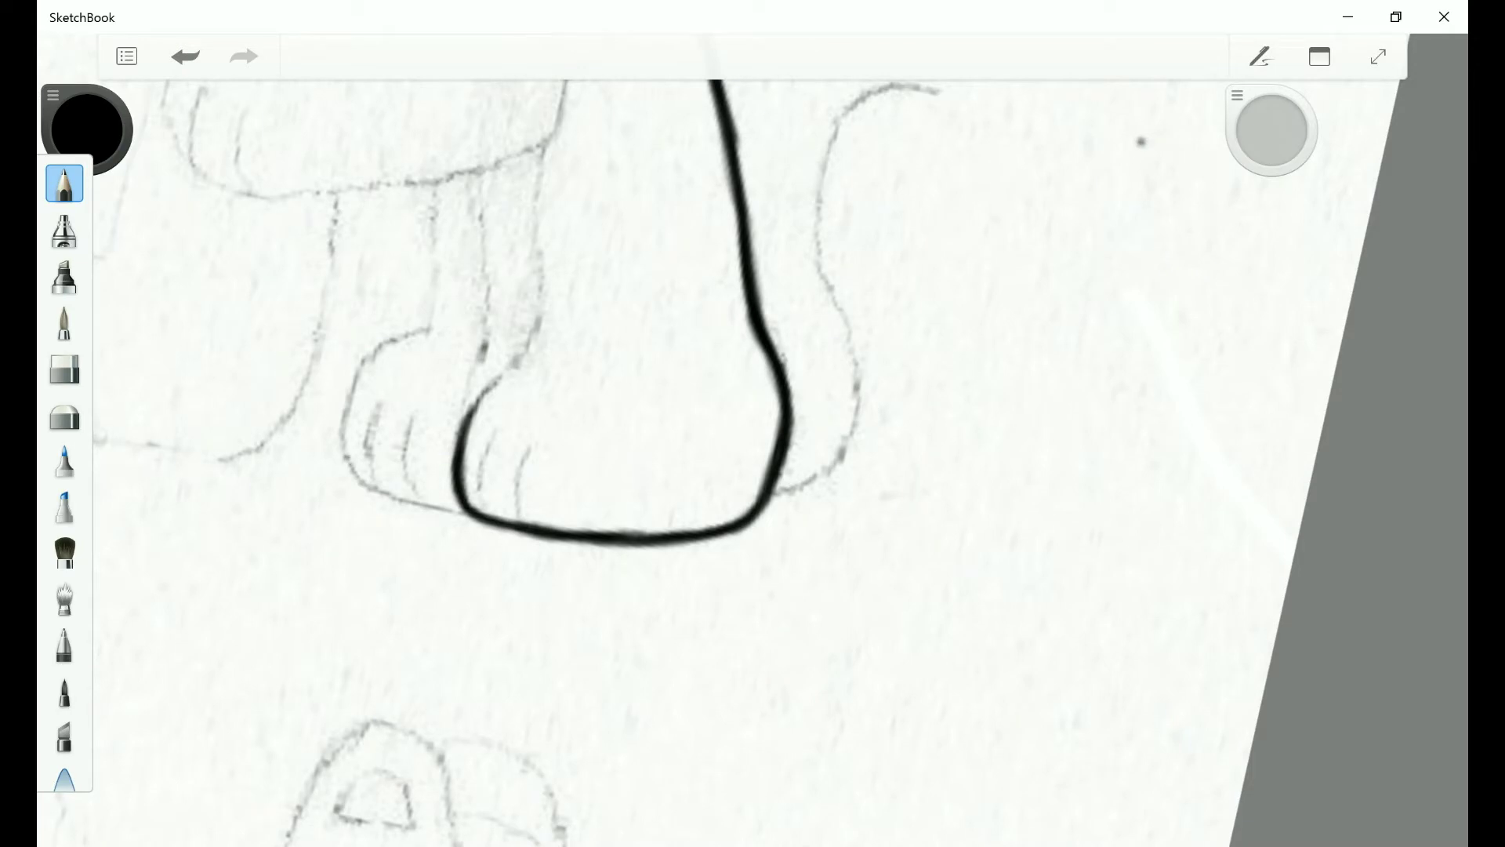
# Ink the front line of the near hind leg from the paw up to the raised arm.
pyautogui.moveTo(627, 392); pyautogui.dragTo(682, 529)
pyautogui.moveTo(578, 376)
pyautogui.mouseDown()
pyautogui.moveTo(586, 455)
pyautogui.moveTo(533, 611)
pyautogui.mouseUp()
pyautogui.moveTo(584, 318); pyautogui.dragTo(588, 509)
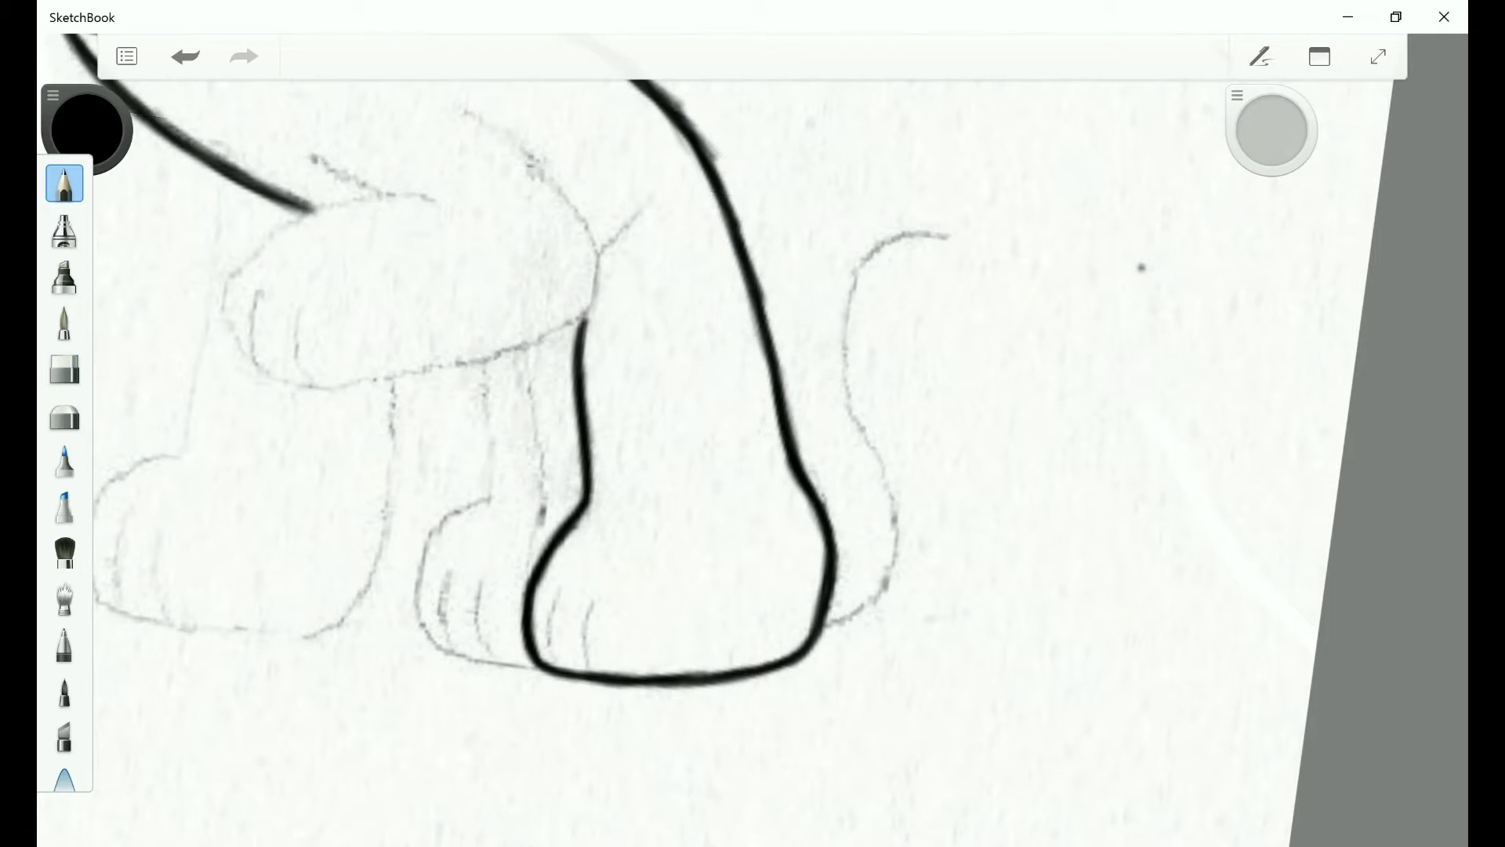
# Ink the toe lines on the sitting cat's near hind paw.
pyautogui.scroll(-5, 753, 424)
pyautogui.scroll(4, 753, 423)
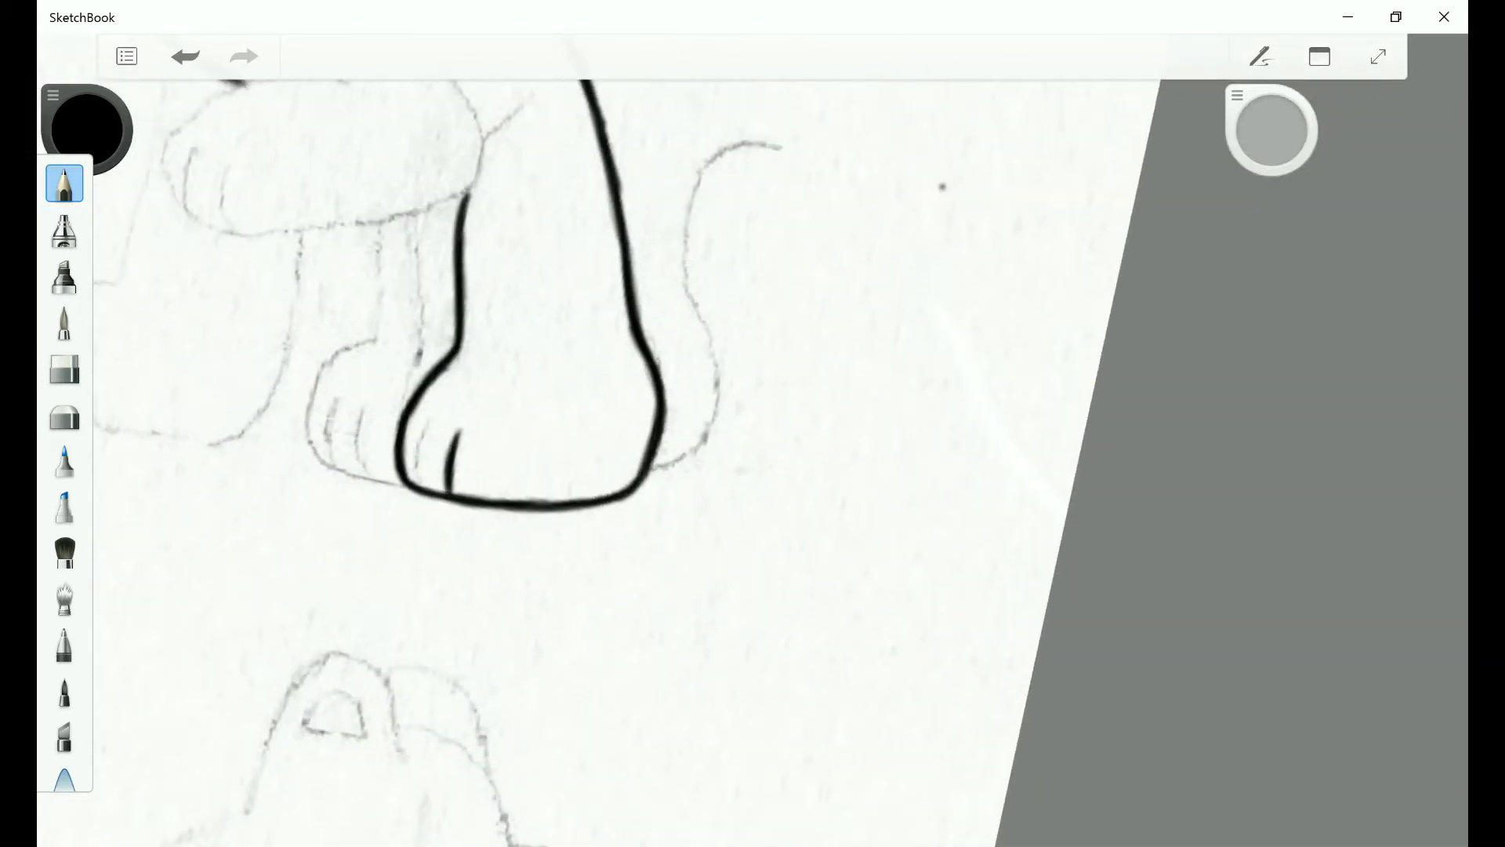
pyautogui.scroll(1, 753, 424)
pyautogui.moveTo(408, 383); pyautogui.dragTo(383, 459)
pyautogui.scroll(-5, 753, 423)
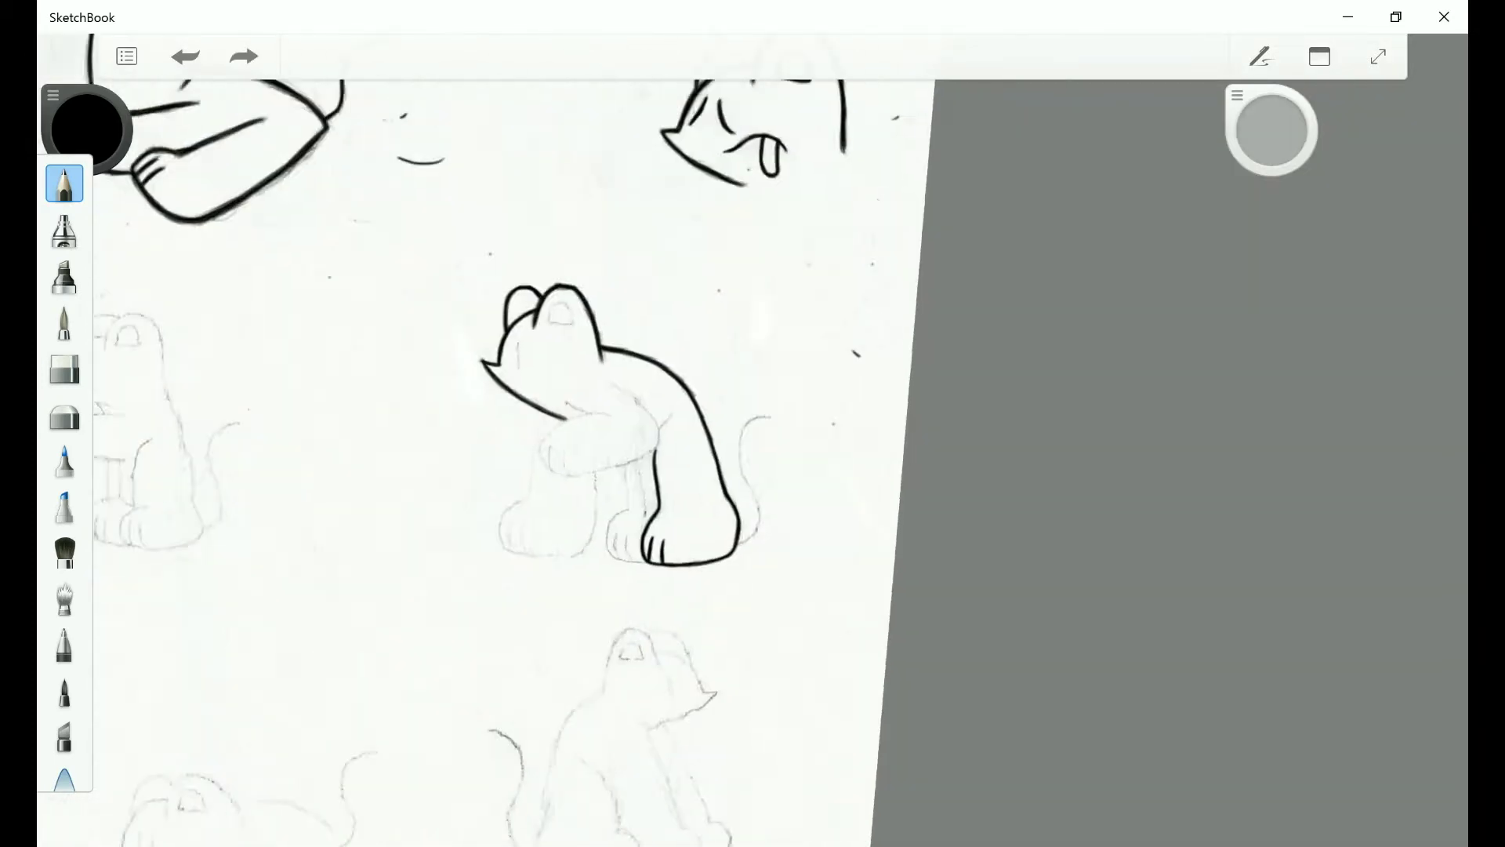
# Ink the raised arm's upper contour from the shoulder toward the elbow.
pyautogui.scroll(5, 753, 424)
pyautogui.moveTo(473, 290); pyautogui.dragTo(523, 400)
pyautogui.moveTo(473, 290); pyautogui.dragTo(527, 446)
pyautogui.scroll(-5, 752, 423)
pyautogui.scroll(5, 752, 423)
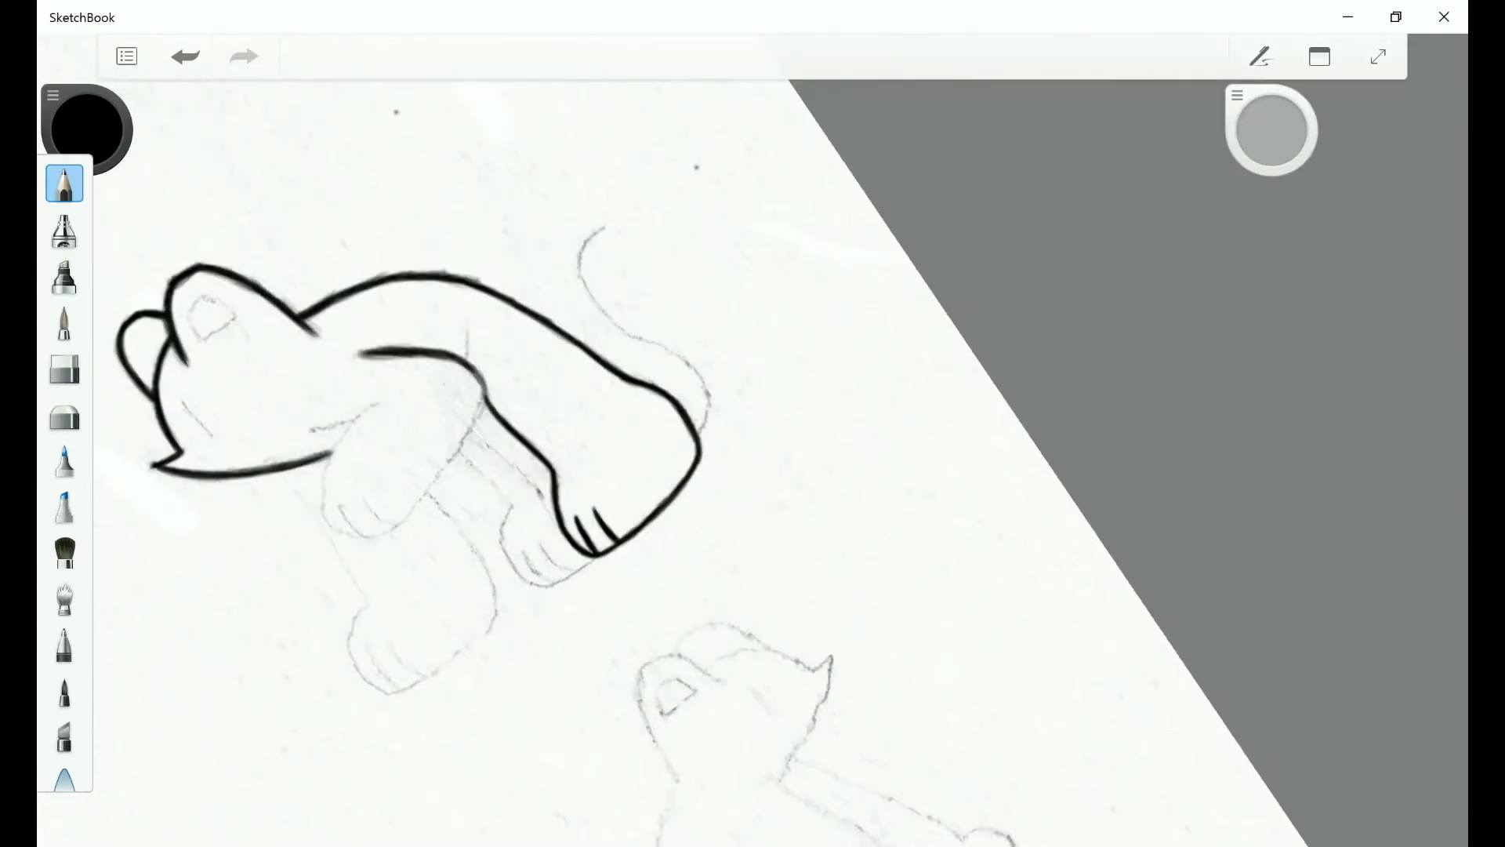
# Ink the raised arm's elbow and the underside of its forearm.
pyautogui.scroll(2, 753, 424)
pyautogui.moveTo(407, 435); pyautogui.dragTo(365, 553)
pyautogui.moveTo(395, 491); pyautogui.dragTo(333, 603)
pyautogui.moveTo(407, 459); pyautogui.dragTo(365, 548)
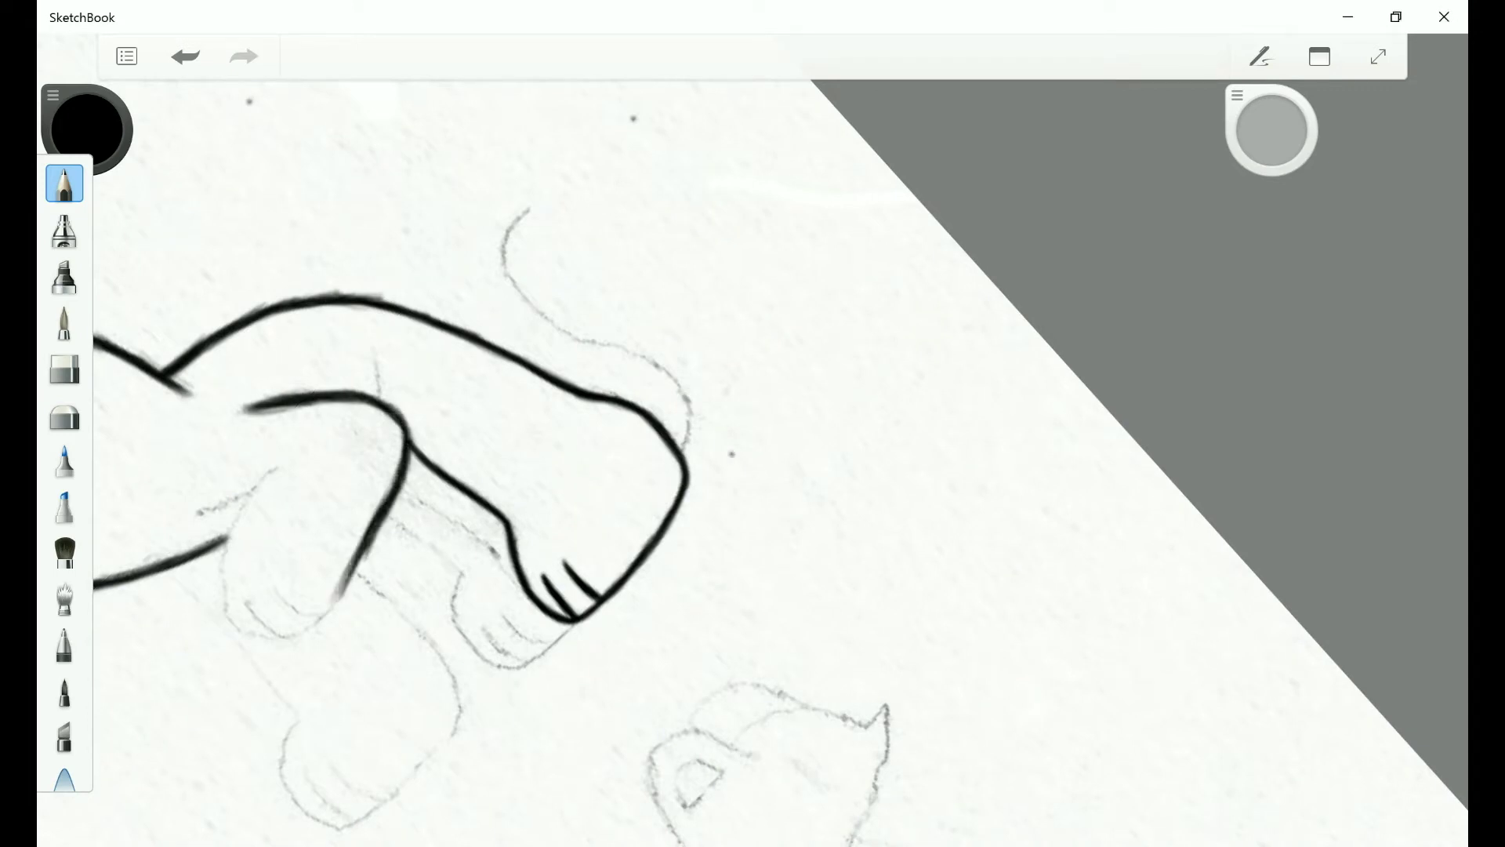
pyautogui.scroll(2, 752, 423)
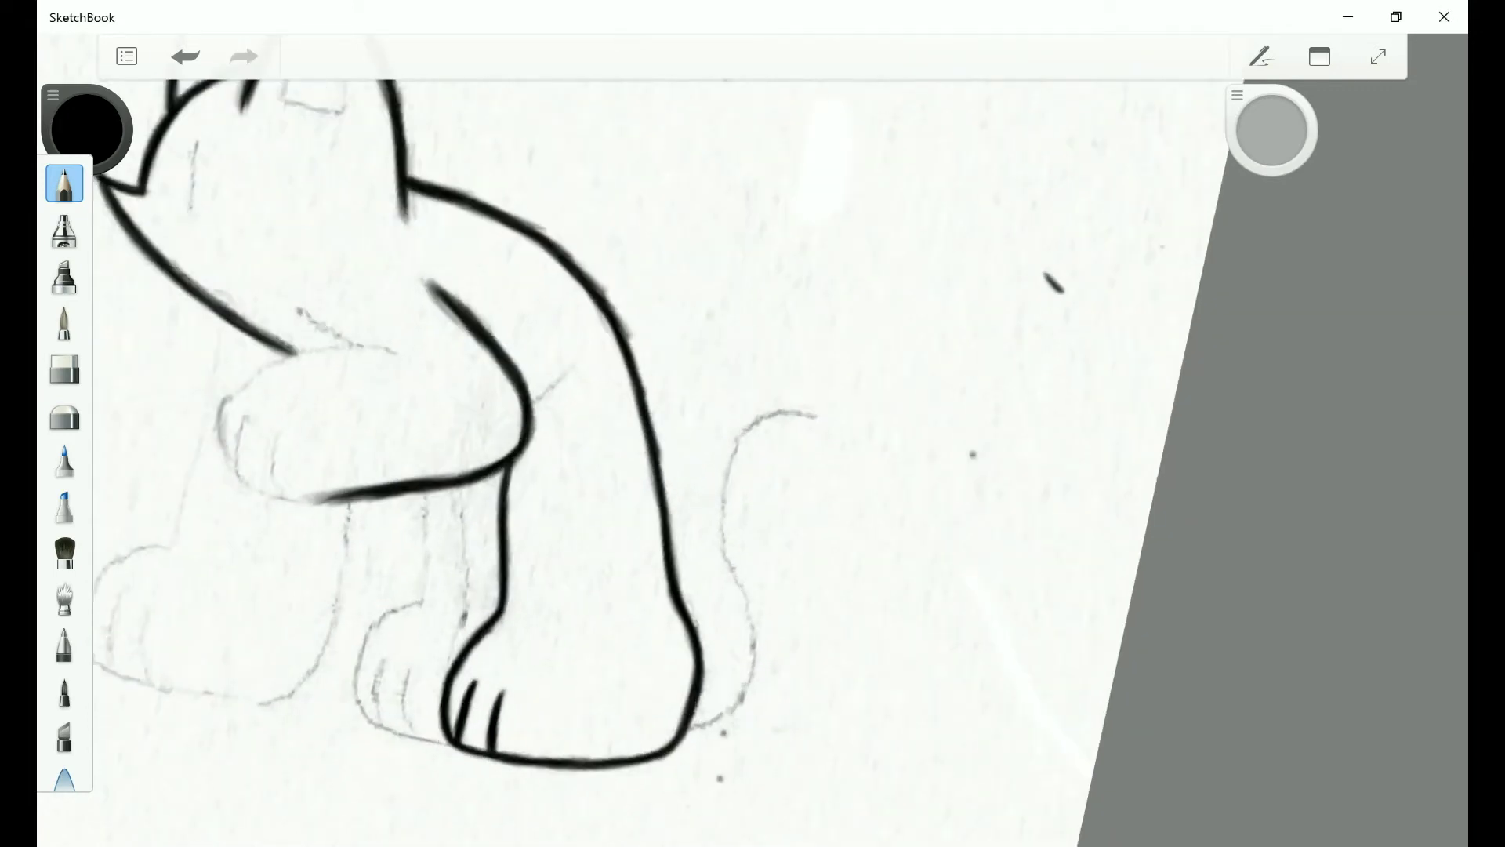
# Ink the rounded end of the raised paw and the top edge of its forearm below the chin.
pyautogui.scroll(-2, 753, 424)
pyautogui.scroll(3, 753, 423)
pyautogui.moveTo(396, 349); pyautogui.dragTo(316, 474)
pyautogui.moveTo(455, 318)
pyautogui.mouseDown()
pyautogui.moveTo(318, 479)
pyautogui.moveTo(337, 427)
pyautogui.moveTo(315, 492)
pyautogui.mouseUp()
pyautogui.scroll(-2, 753, 423)
pyautogui.scroll(3, 752, 423)
pyautogui.moveTo(305, 263); pyautogui.dragTo(357, 388)
pyautogui.moveTo(270, 325); pyautogui.dragTo(408, 401)
pyautogui.scroll(-2, 753, 424)
pyautogui.scroll(2, 752, 424)
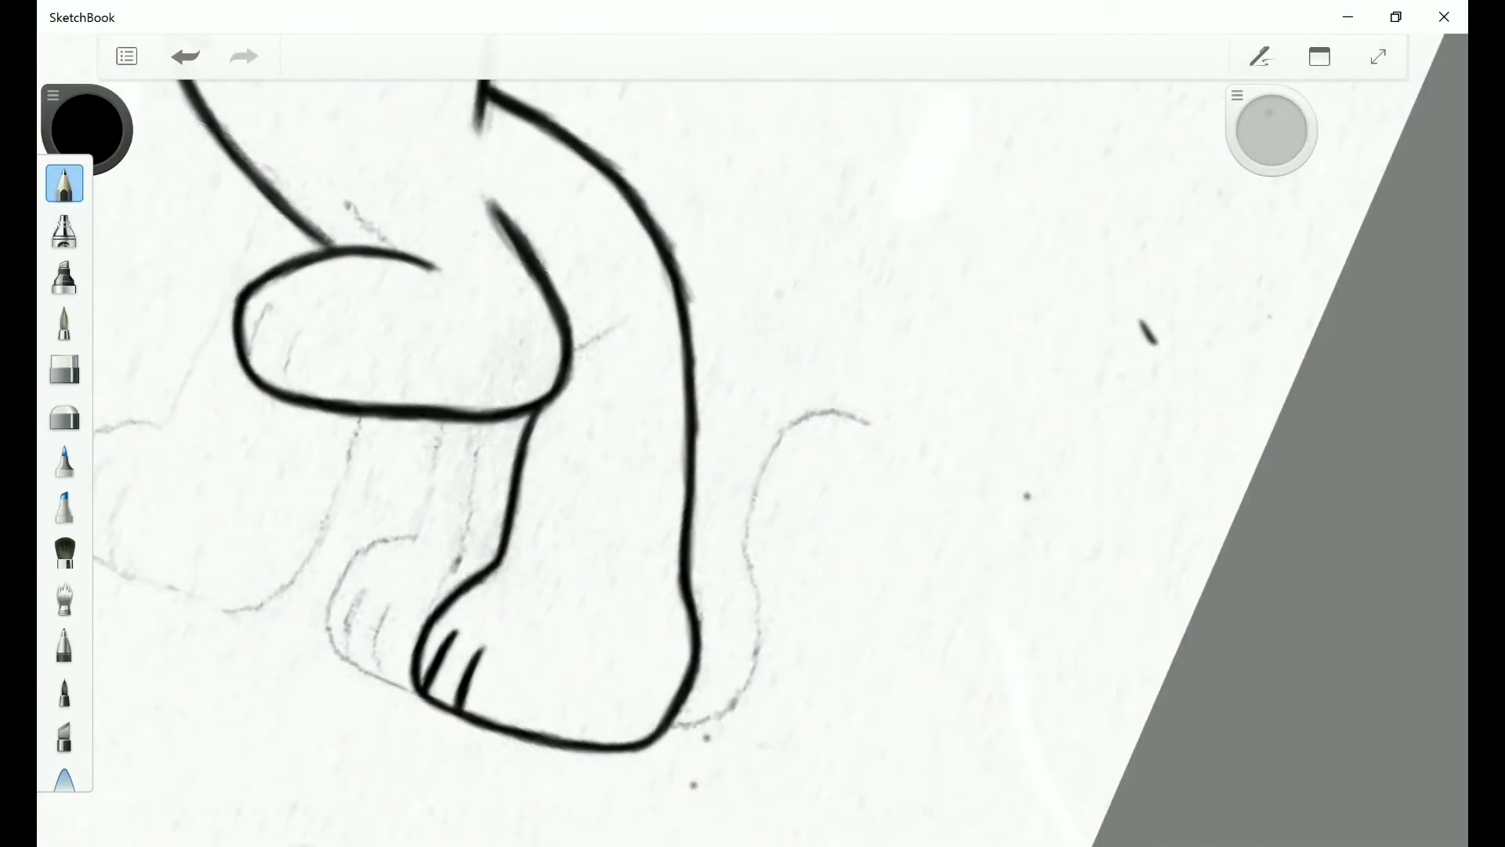
# Ink two toe lines on the sitting cat's raised paw.
pyautogui.scroll(1, 753, 423)
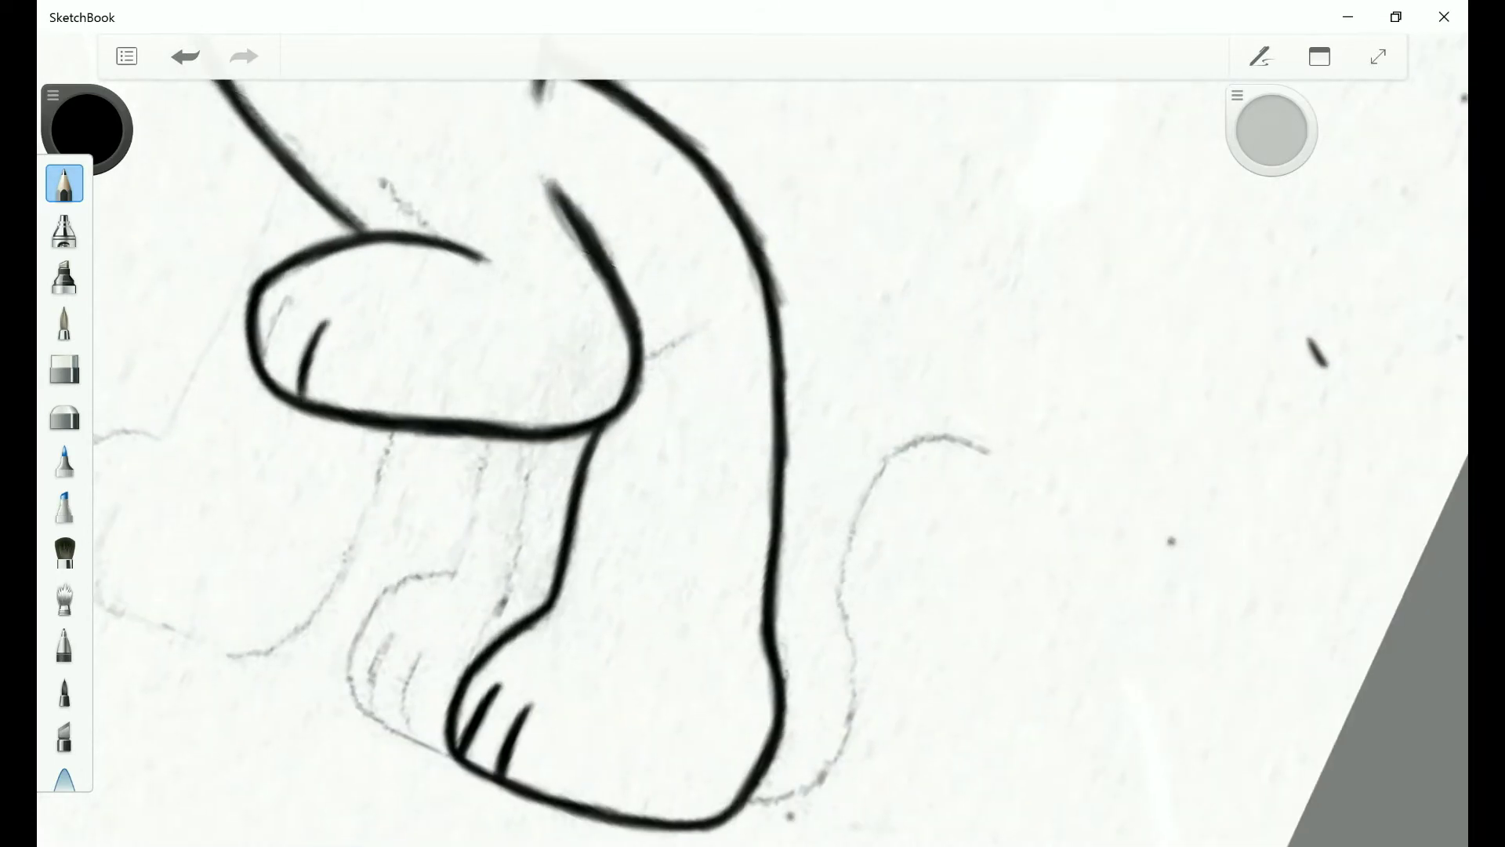
pyautogui.moveTo(326, 321); pyautogui.dragTo(301, 392)
pyautogui.scroll(-2, 752, 423)
pyautogui.scroll(2, 753, 423)
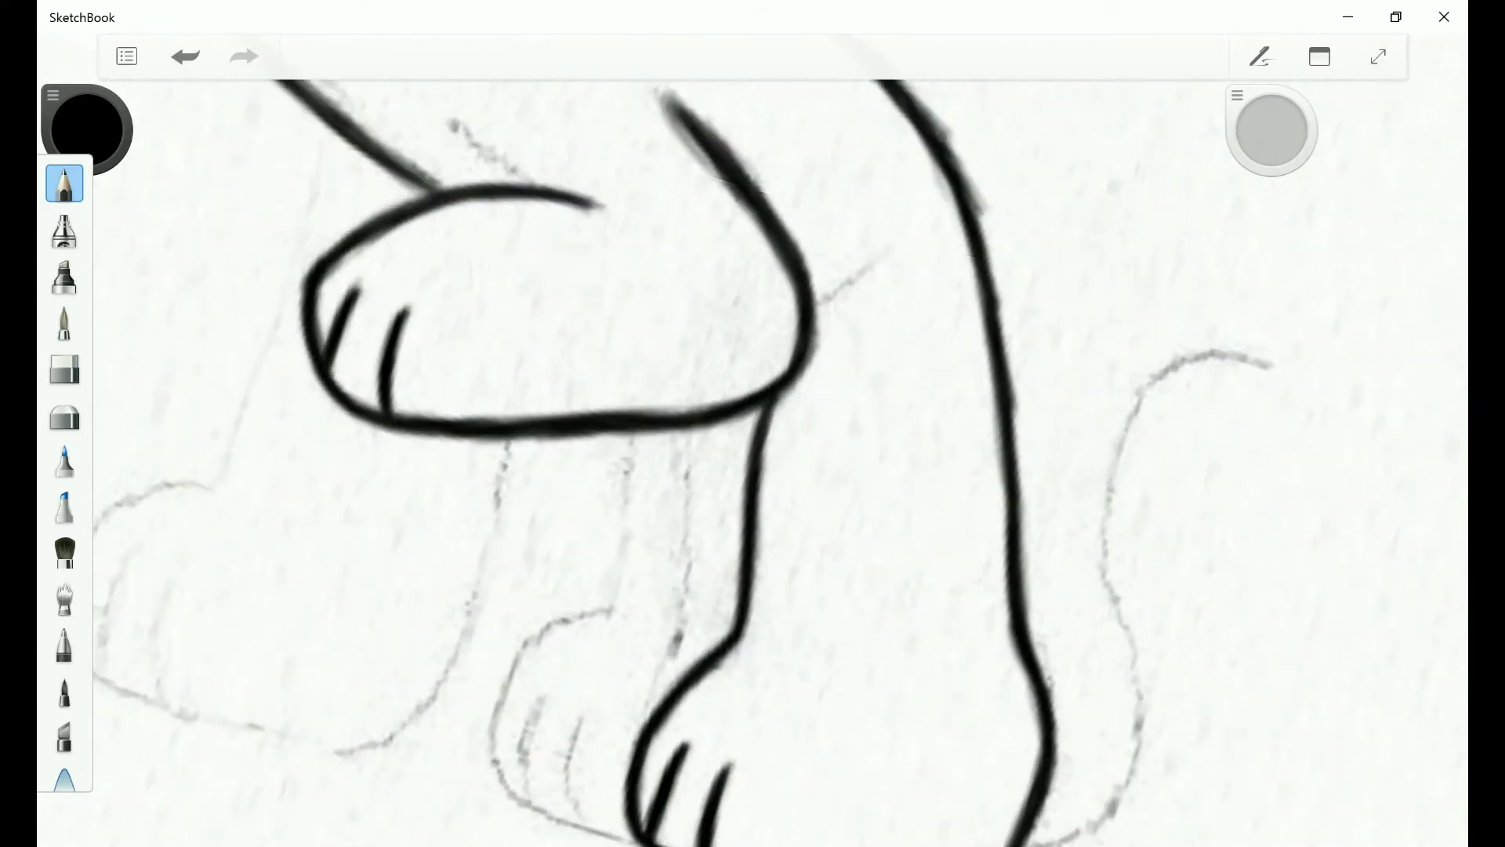
# Ink the short fold between the jaw and raised forearm, plus the body crease behind the elbow.
pyautogui.scroll(-3, 753, 423)
pyautogui.scroll(3, 752, 423)
pyautogui.scroll(-3, 753, 423)
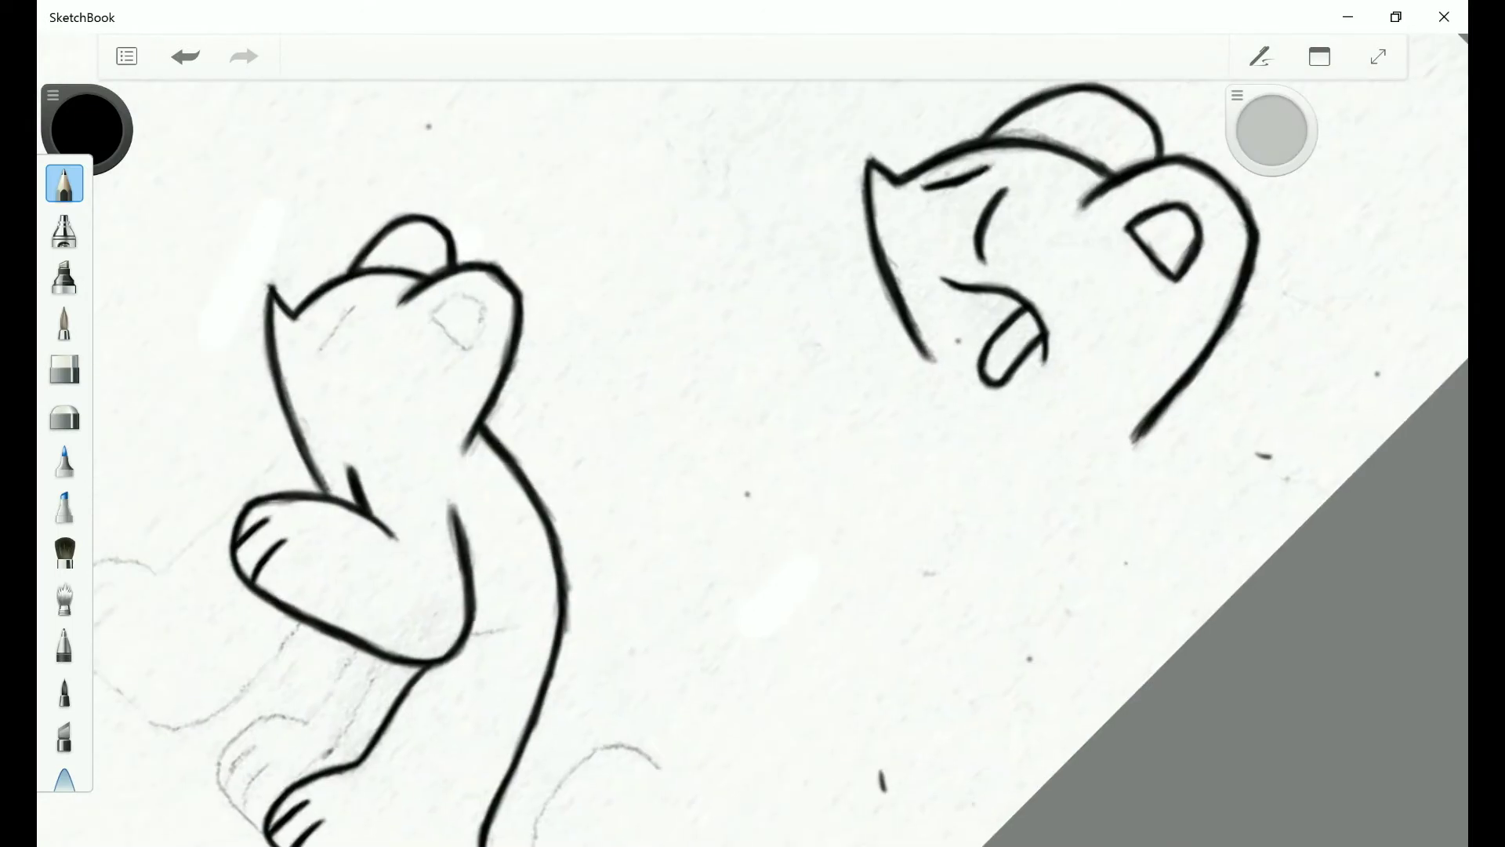
pyautogui.scroll(3, 753, 423)
pyautogui.scroll(2, 753, 424)
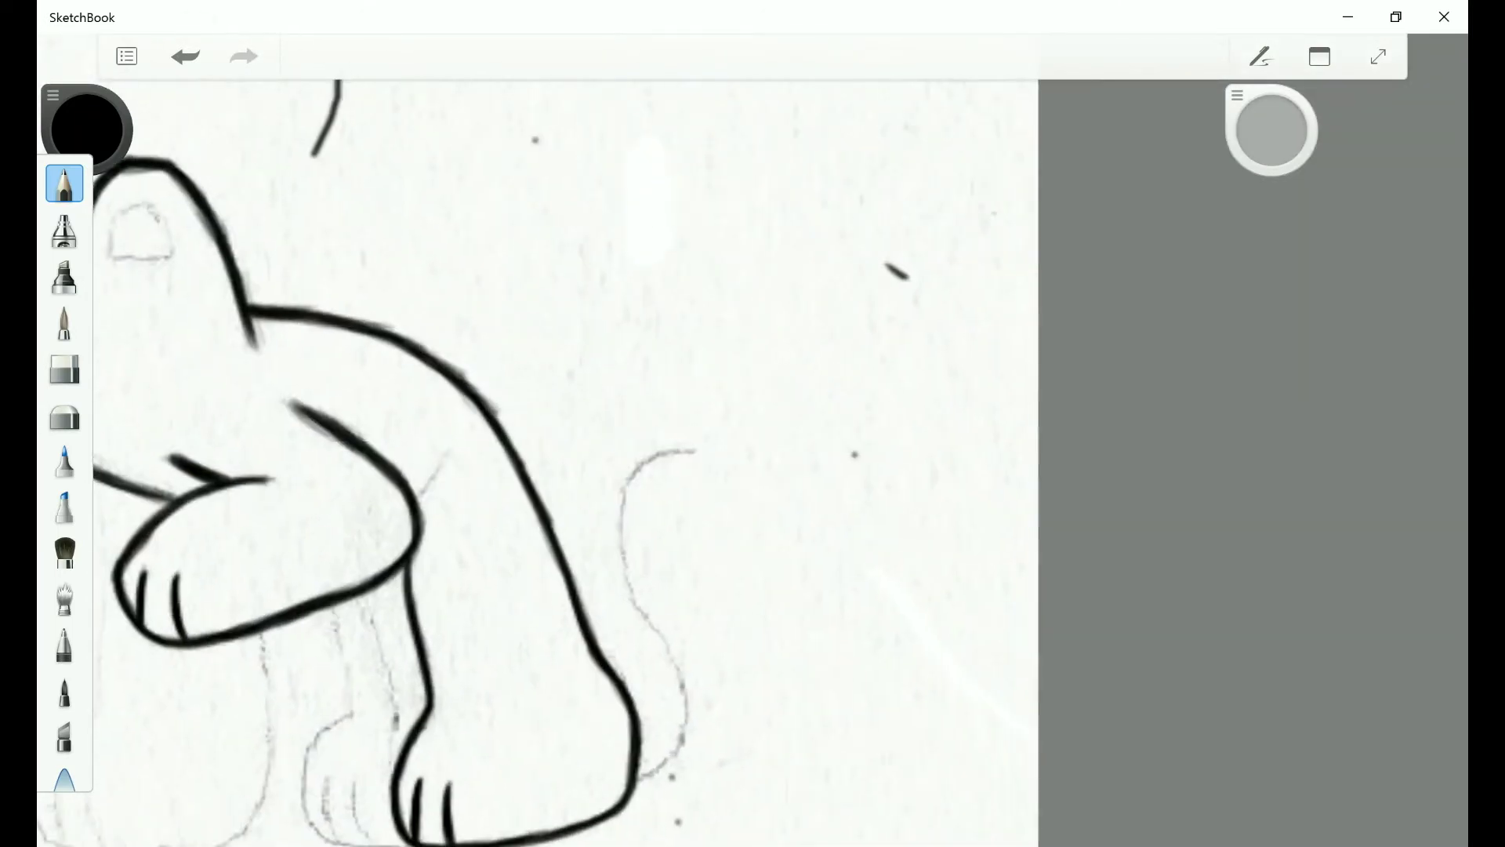
pyautogui.scroll(-2, 752, 423)
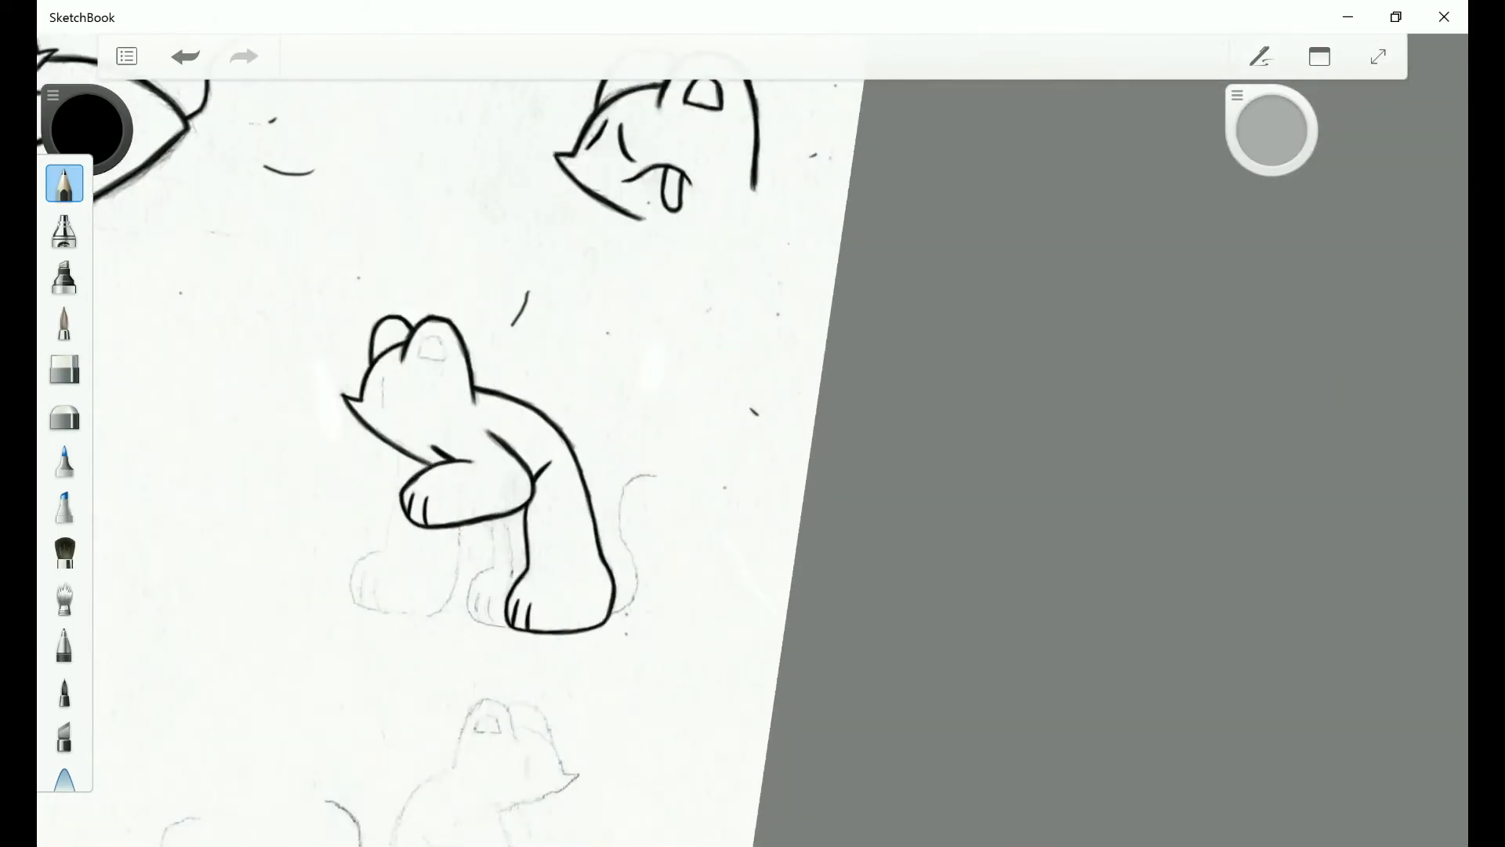
# Ink the two vertical leg lines running down from the raised forearm beside the sitting cat's near hind foot.
pyautogui.scroll(-2, 753, 423)
pyautogui.scroll(4, 752, 423)
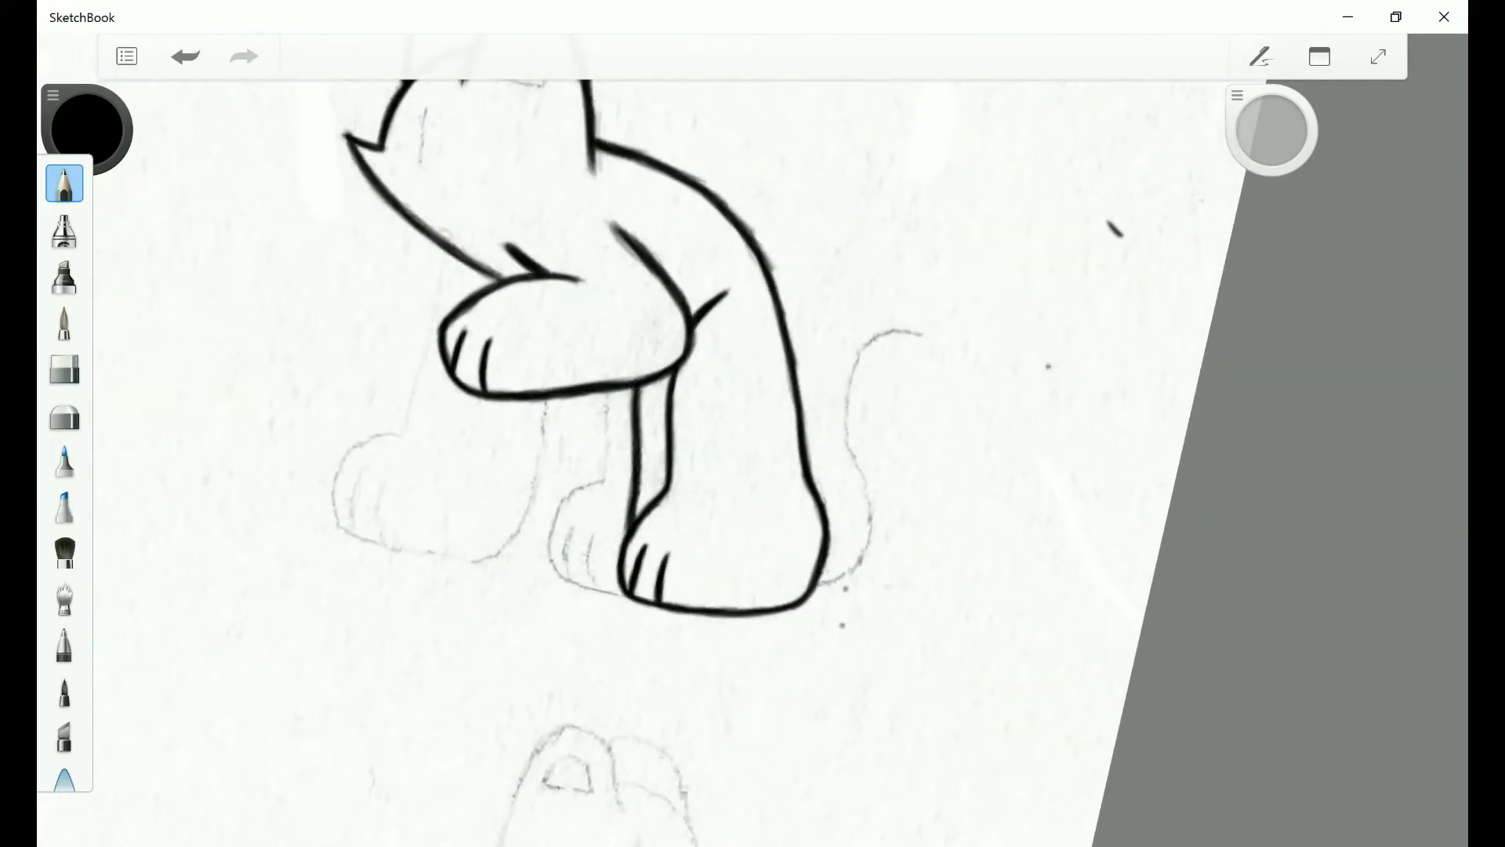
pyautogui.scroll(-2, 674, 423)
pyautogui.scroll(4, 674, 424)
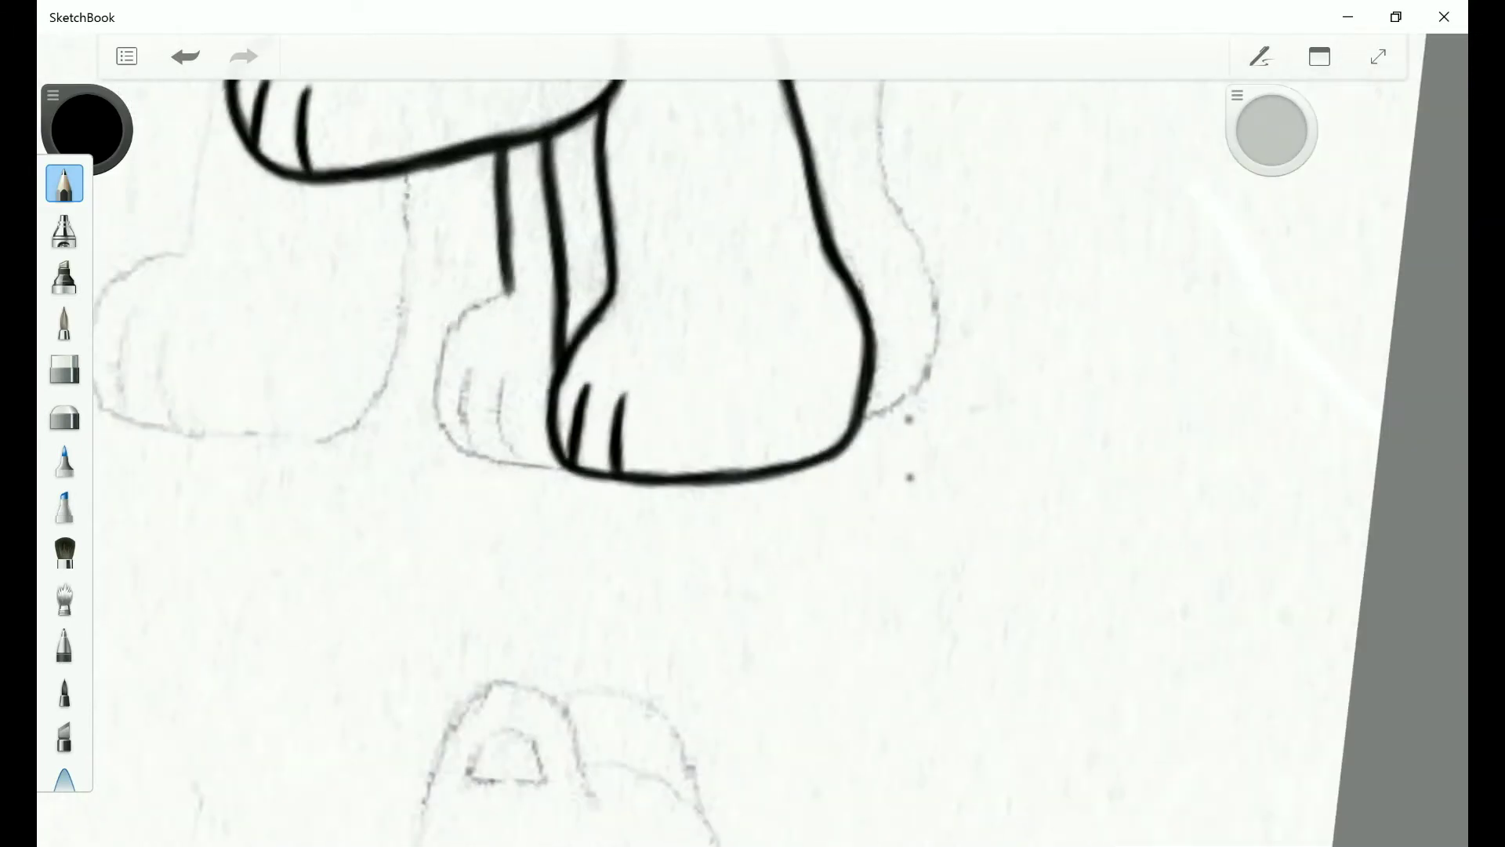
# Ink the rounded top, front and underside of the sitting cat's far hind foot.
pyautogui.moveTo(512, 290)
pyautogui.mouseDown()
pyautogui.moveTo(449, 325)
pyautogui.moveTo(439, 428)
pyautogui.mouseUp()
pyautogui.scroll(-3, 674, 423)
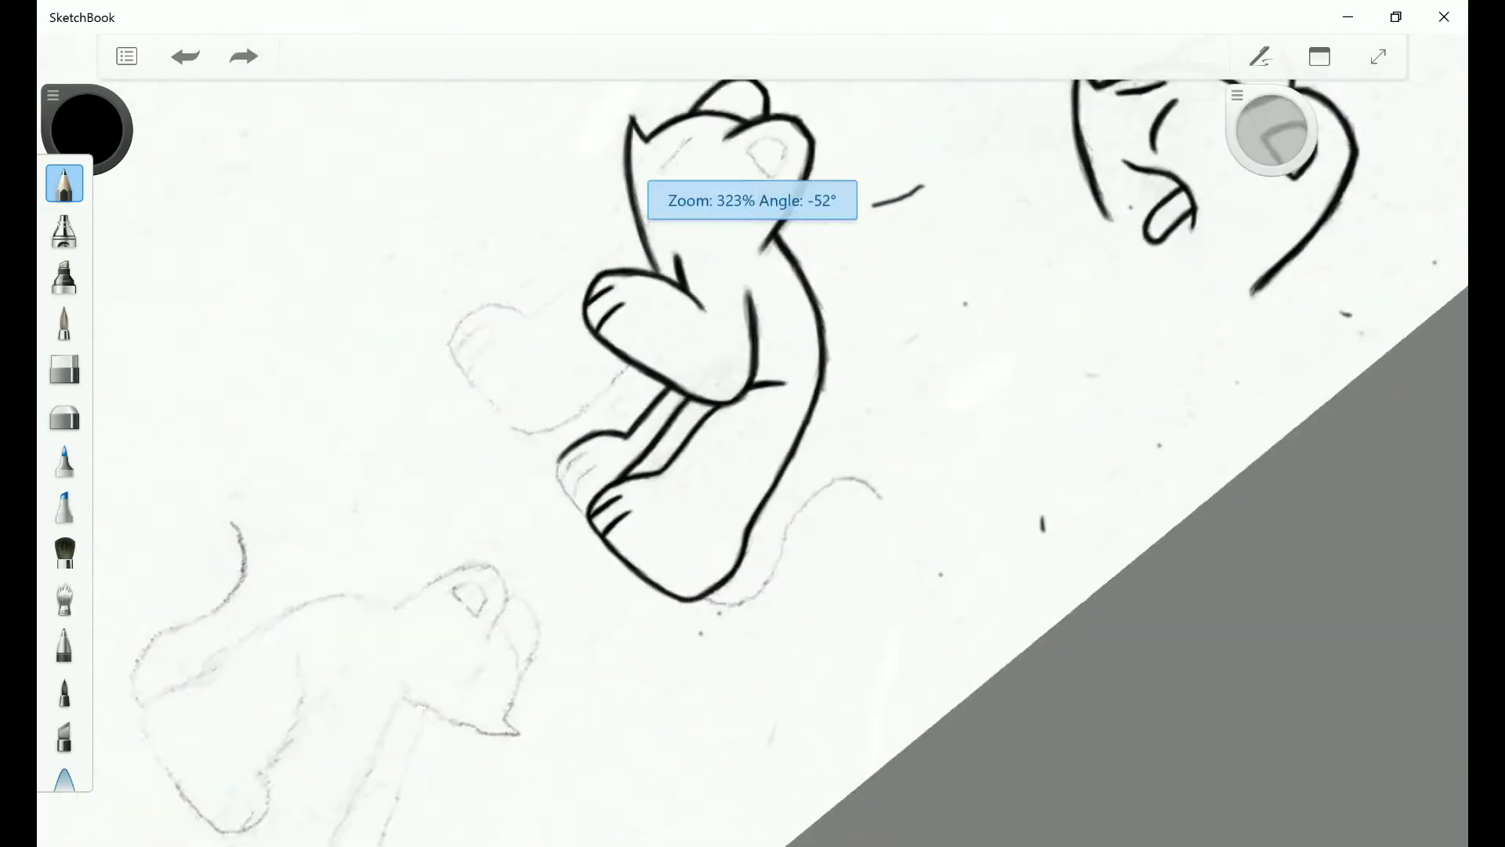
pyautogui.scroll(4, 674, 423)
pyautogui.scroll(2, 674, 424)
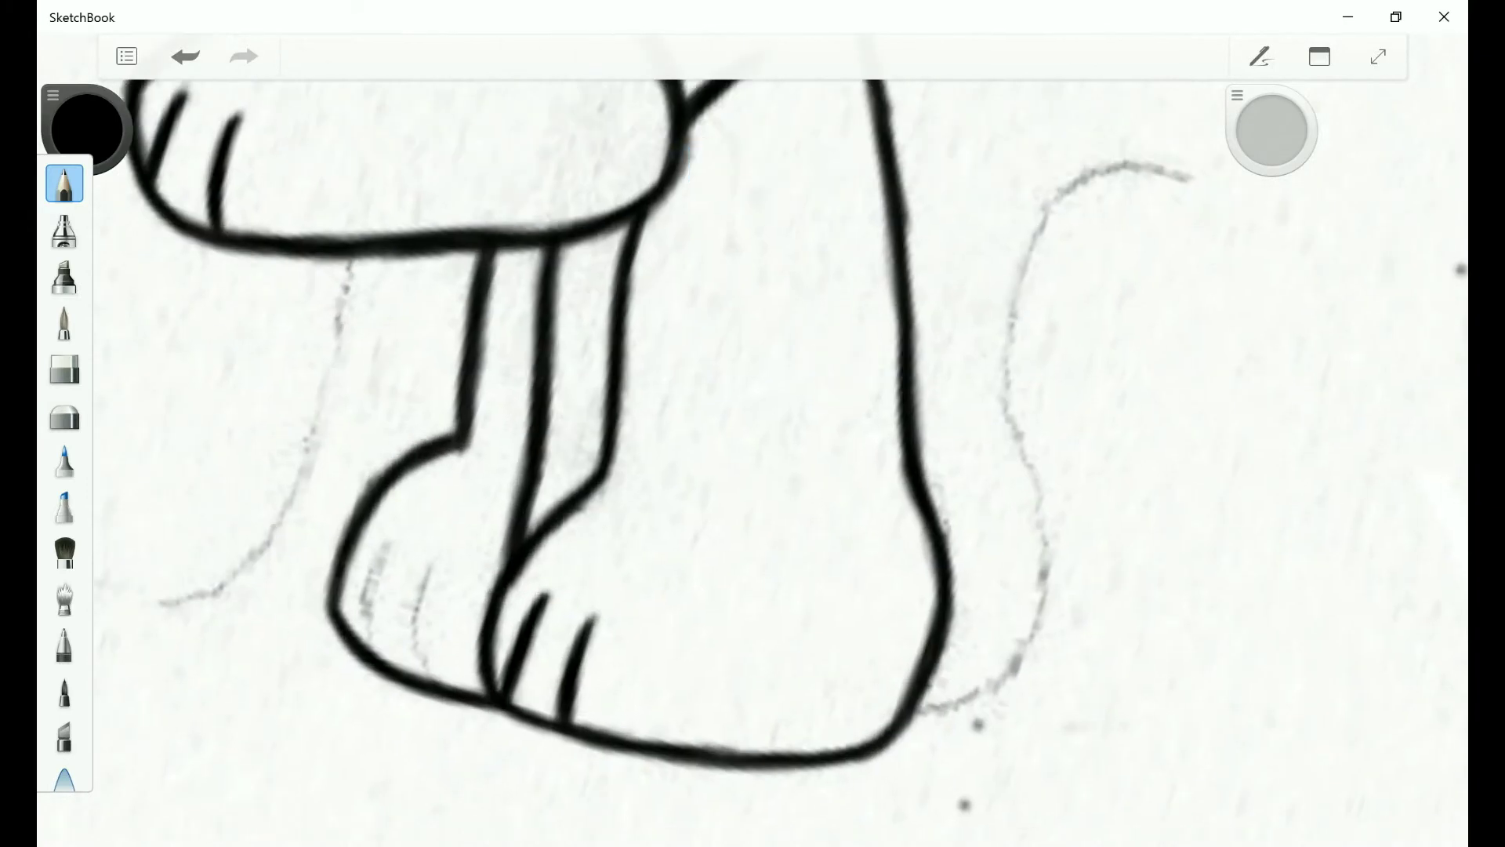
# Ink two toe lines on the sitting cat's far hind foot.
pyautogui.scroll(-2, 674, 423)
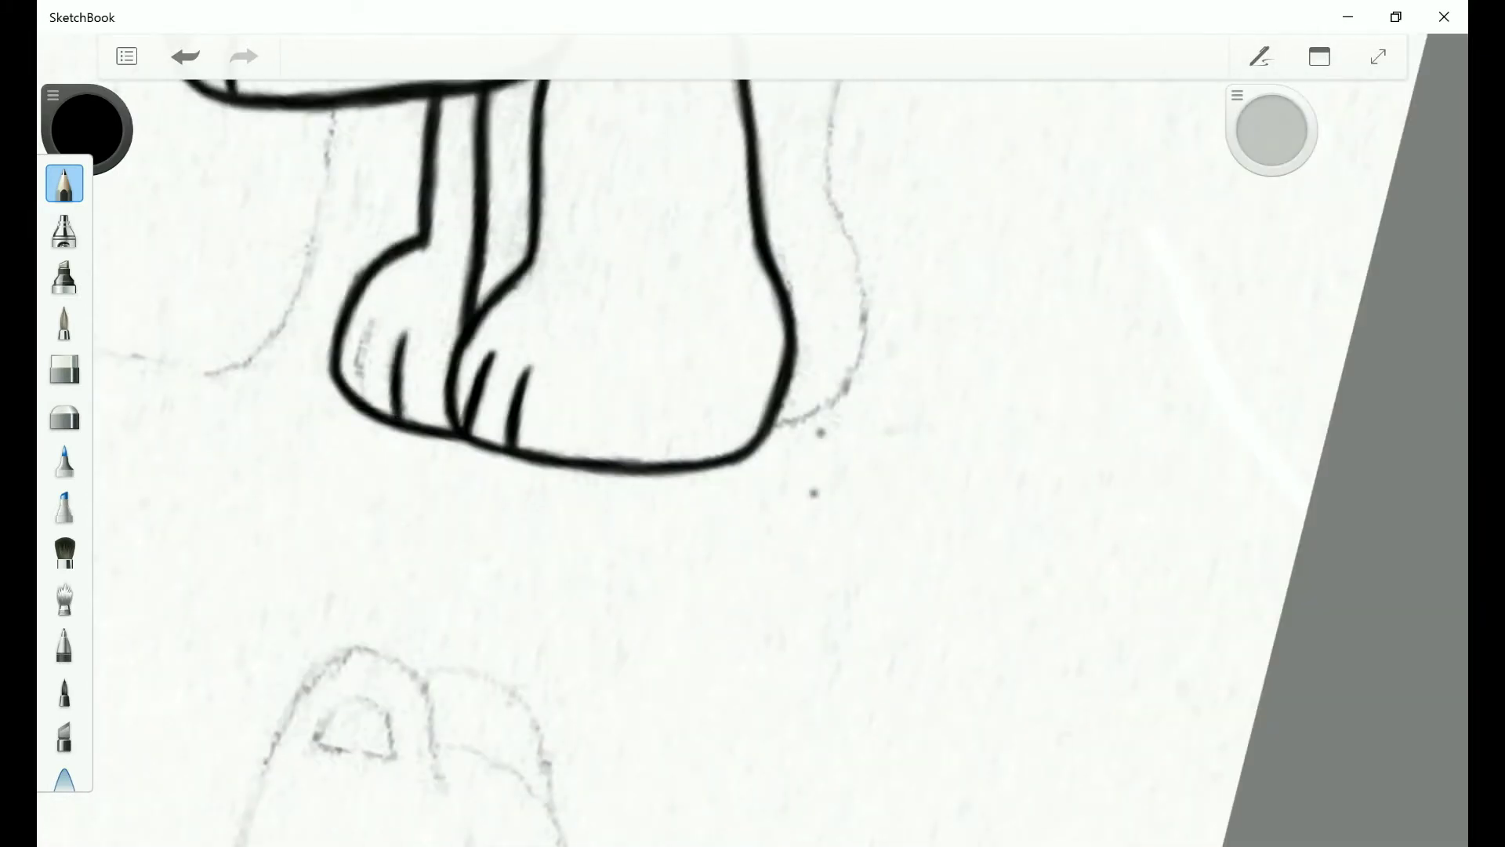
pyautogui.scroll(-3, 674, 424)
pyautogui.hotkey('ctrl', 'z')
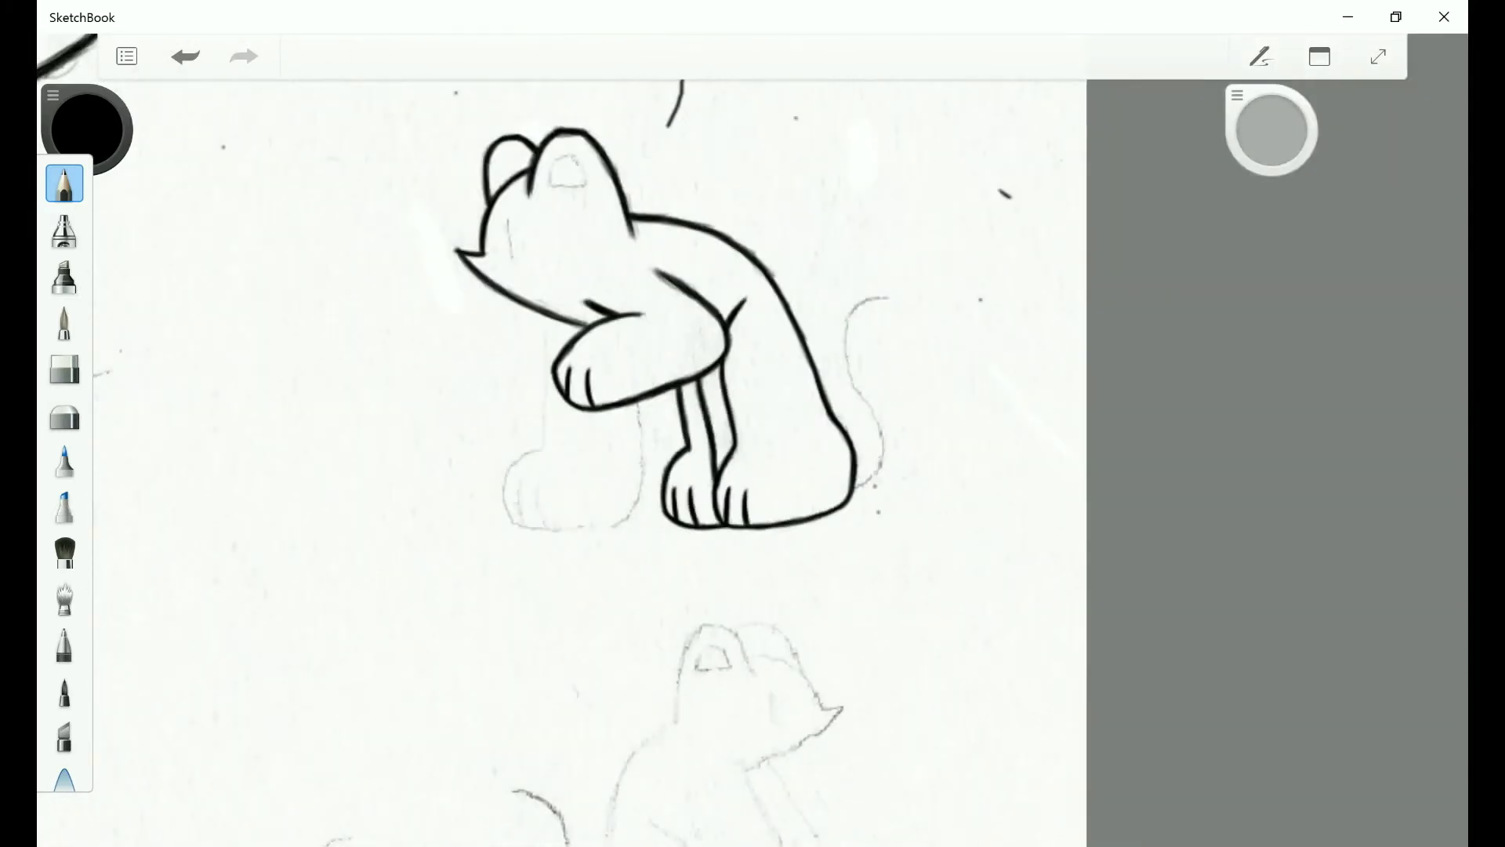
# Ink the front edge of the supporting front leg from the jaw down to the paw.
pyautogui.scroll(1, 675, 423)
pyautogui.moveTo(558, 296); pyautogui.dragTo(514, 449)
pyautogui.scroll(2, 675, 423)
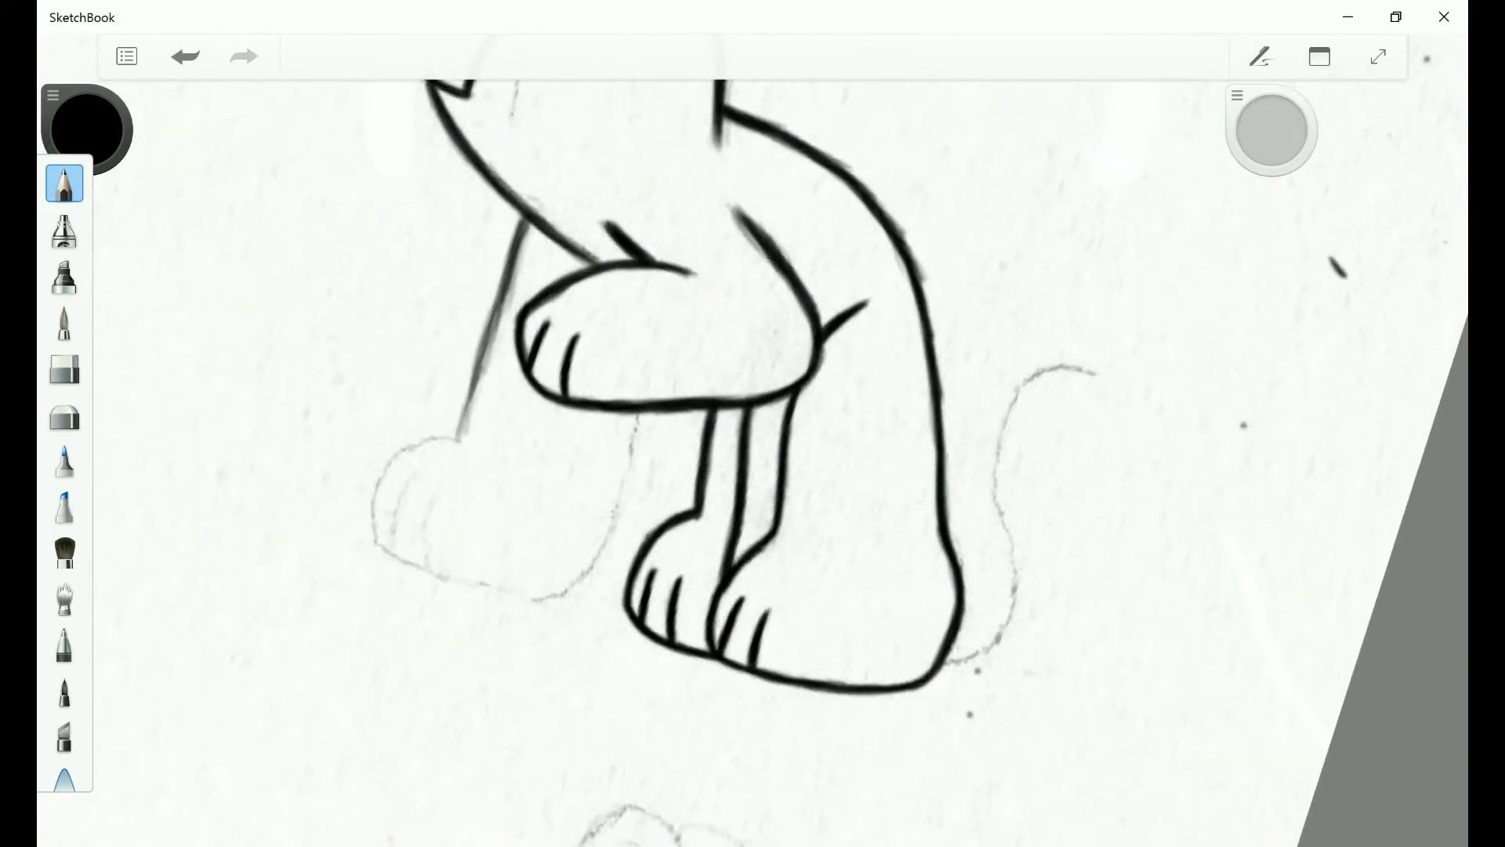
pyautogui.scroll(1, 752, 423)
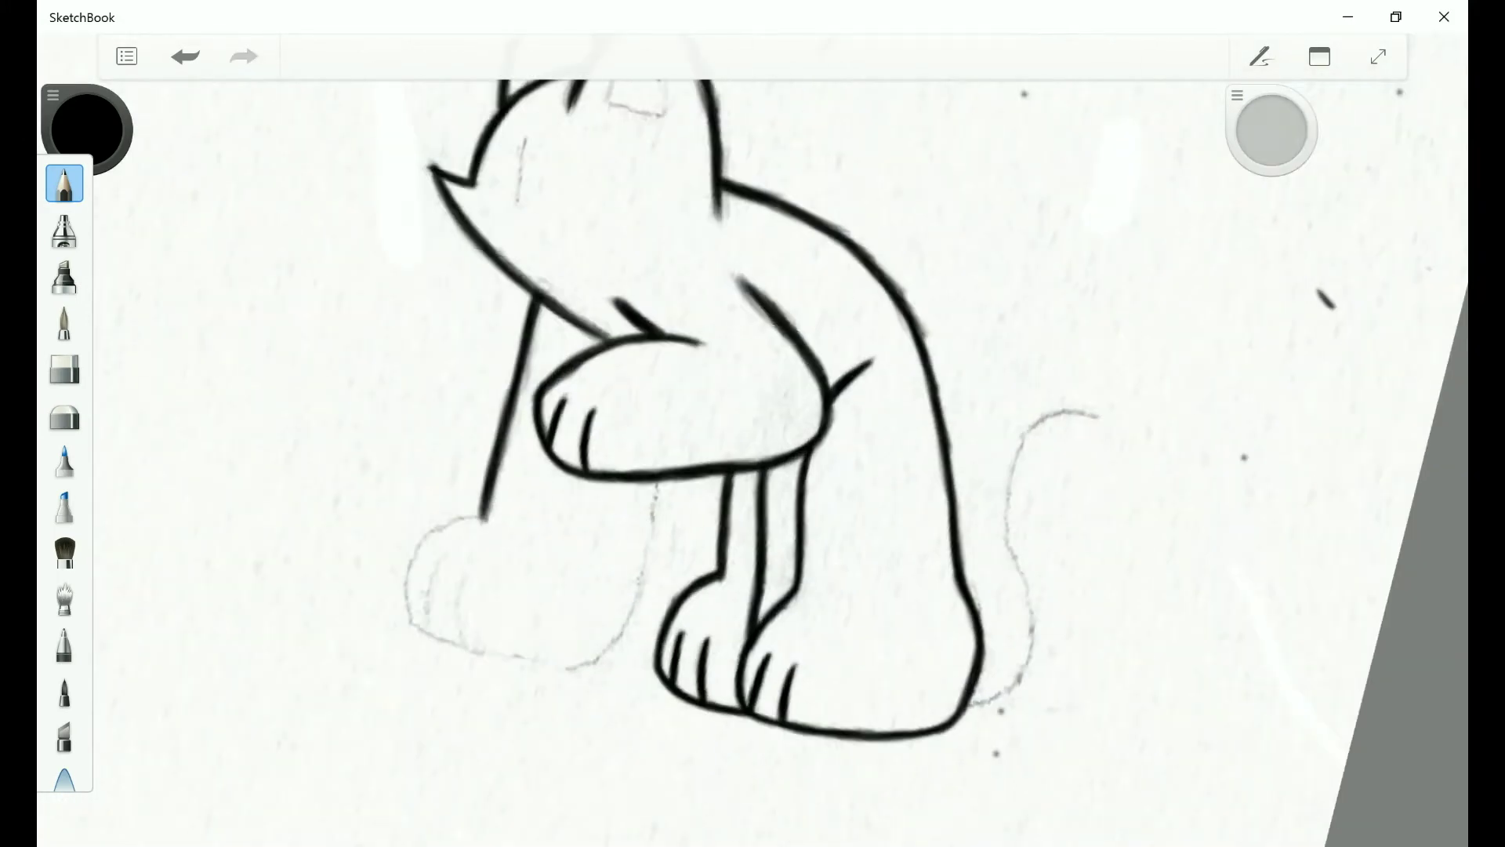
pyautogui.scroll(2, 752, 423)
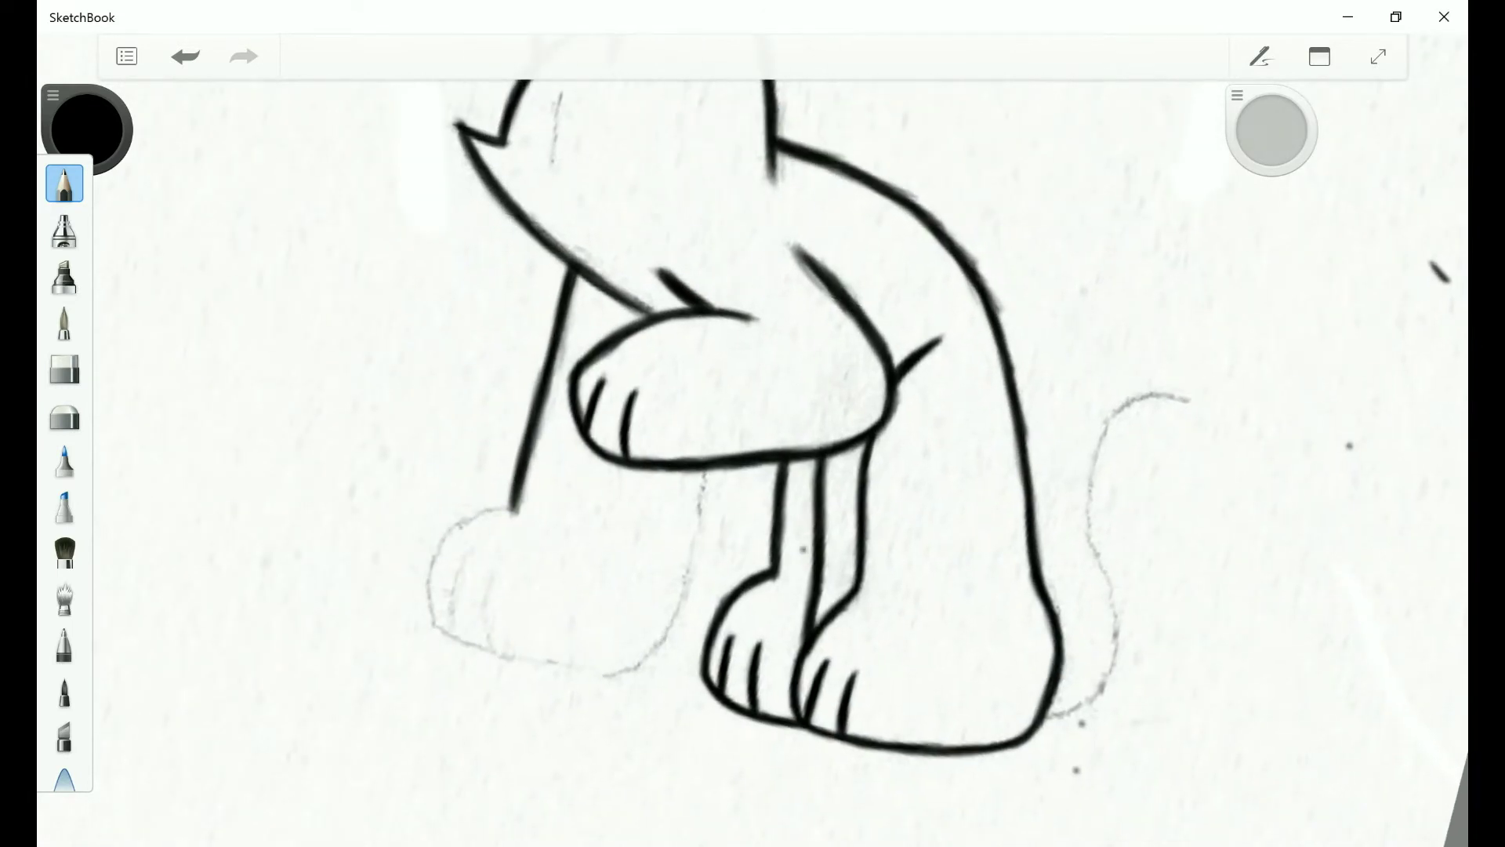
# Ink the rounded front of the supporting paw and begin its underside.
pyautogui.scroll(-2, 752, 424)
pyautogui.scroll(2, 752, 423)
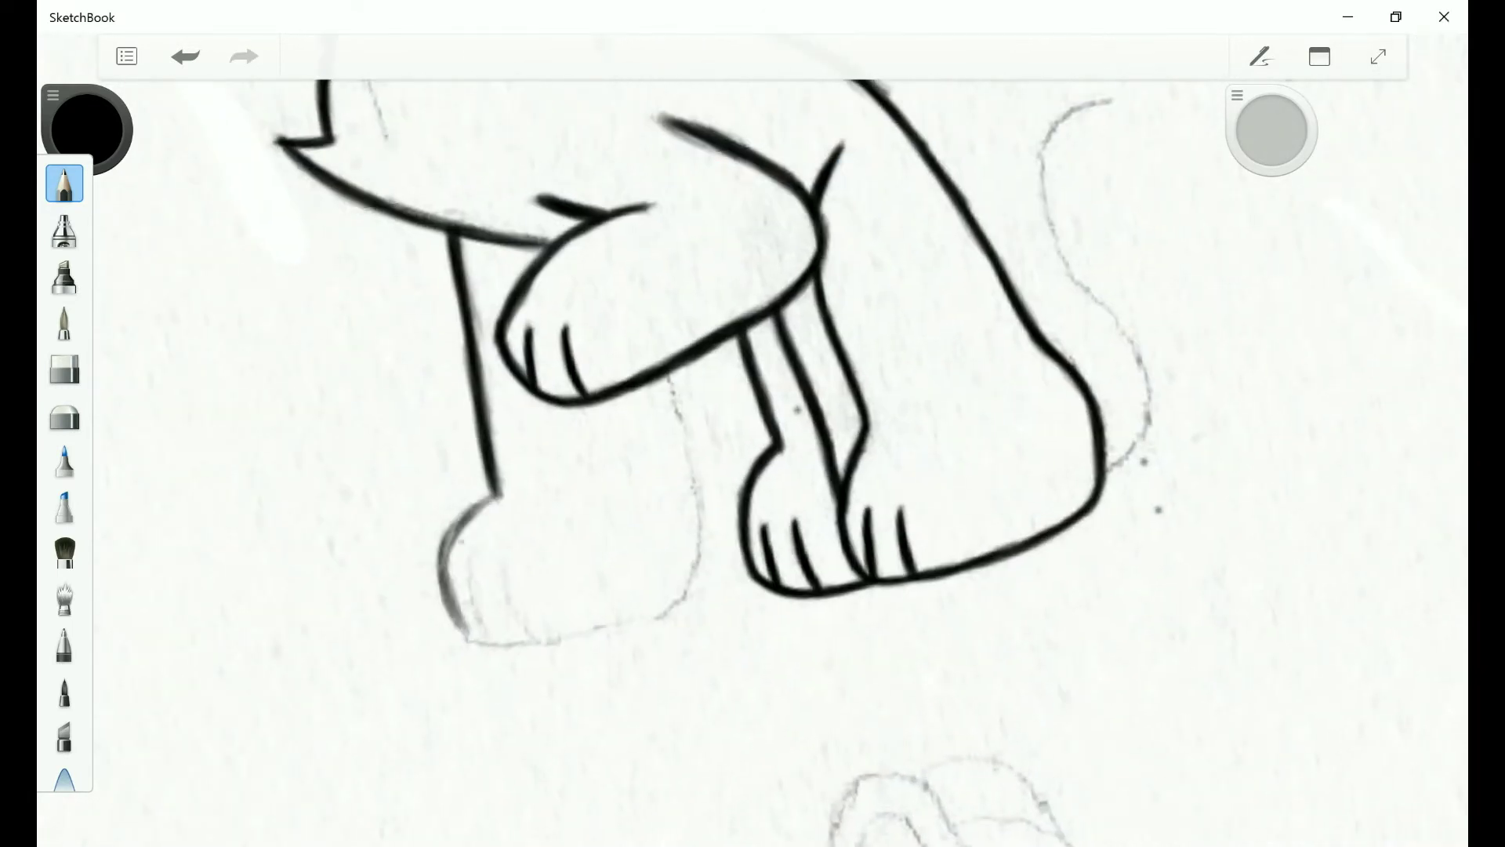
pyautogui.scroll(-1, 753, 423)
pyautogui.press('super+a')
pyautogui.press('Escape')
pyautogui.scroll(-2, 753, 423)
pyautogui.scroll(2, 752, 424)
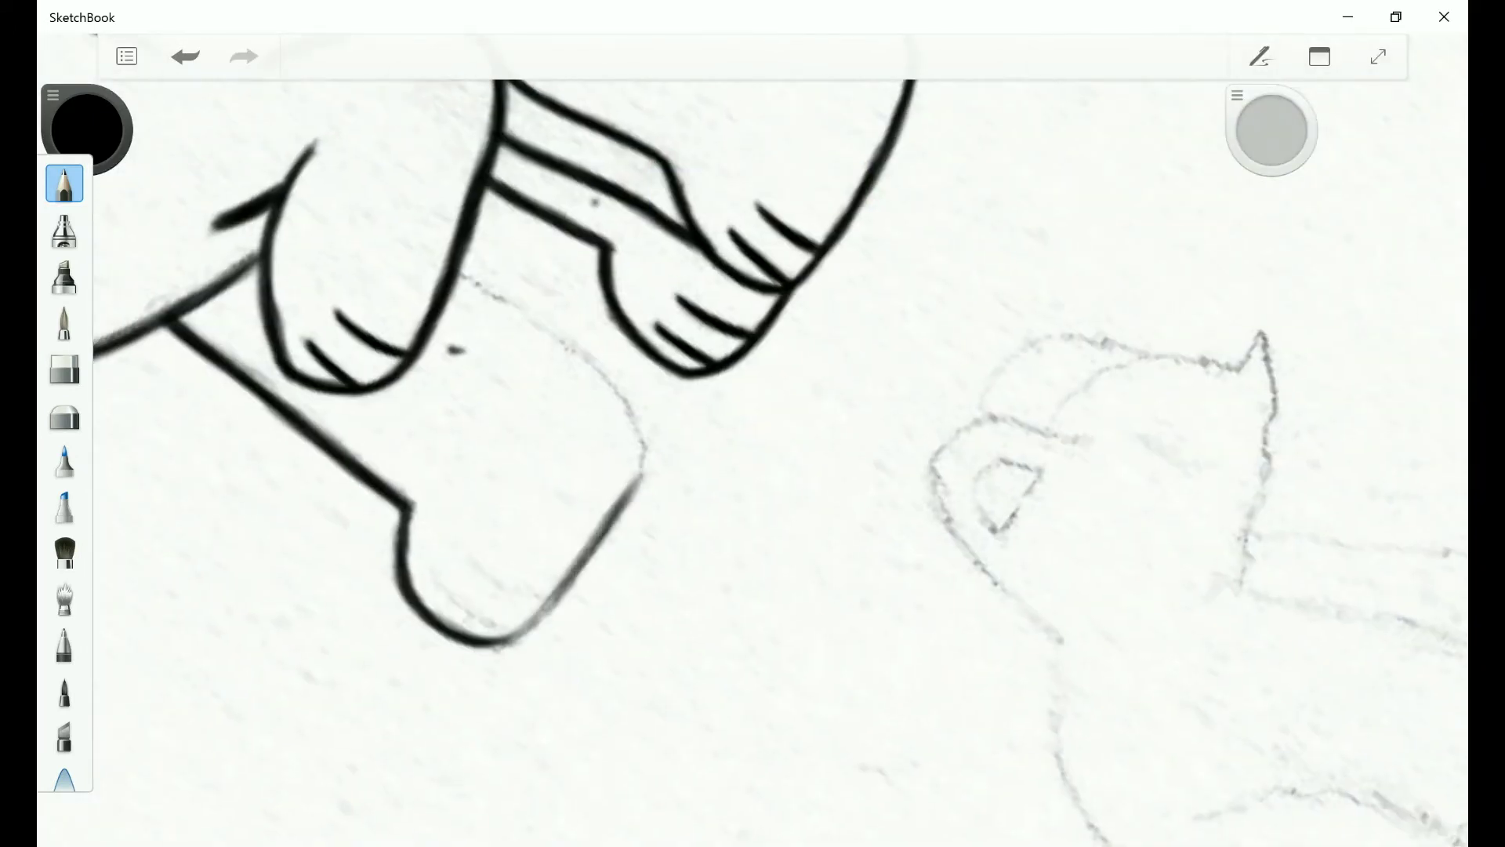
# Complete the supporting paw's underside and ink the leg's back edge up to the raised forearm.
pyautogui.scroll(2, 752, 423)
pyautogui.scroll(-2, 753, 424)
pyautogui.scroll(2, 752, 423)
pyautogui.moveTo(603, 682)
pyautogui.mouseDown()
pyautogui.moveTo(736, 517)
pyautogui.moveTo(741, 467)
pyautogui.moveTo(696, 650)
pyautogui.mouseUp()
pyautogui.moveTo(754, 419)
pyautogui.mouseDown()
pyautogui.moveTo(682, 671)
pyautogui.moveTo(733, 525)
pyautogui.mouseUp()
pyautogui.moveTo(686, 660); pyautogui.dragTo(533, 687)
pyautogui.moveTo(762, 381); pyautogui.dragTo(722, 565)
pyautogui.moveTo(523, 666); pyautogui.dragTo(653, 683)
pyautogui.scroll(-2, 752, 423)
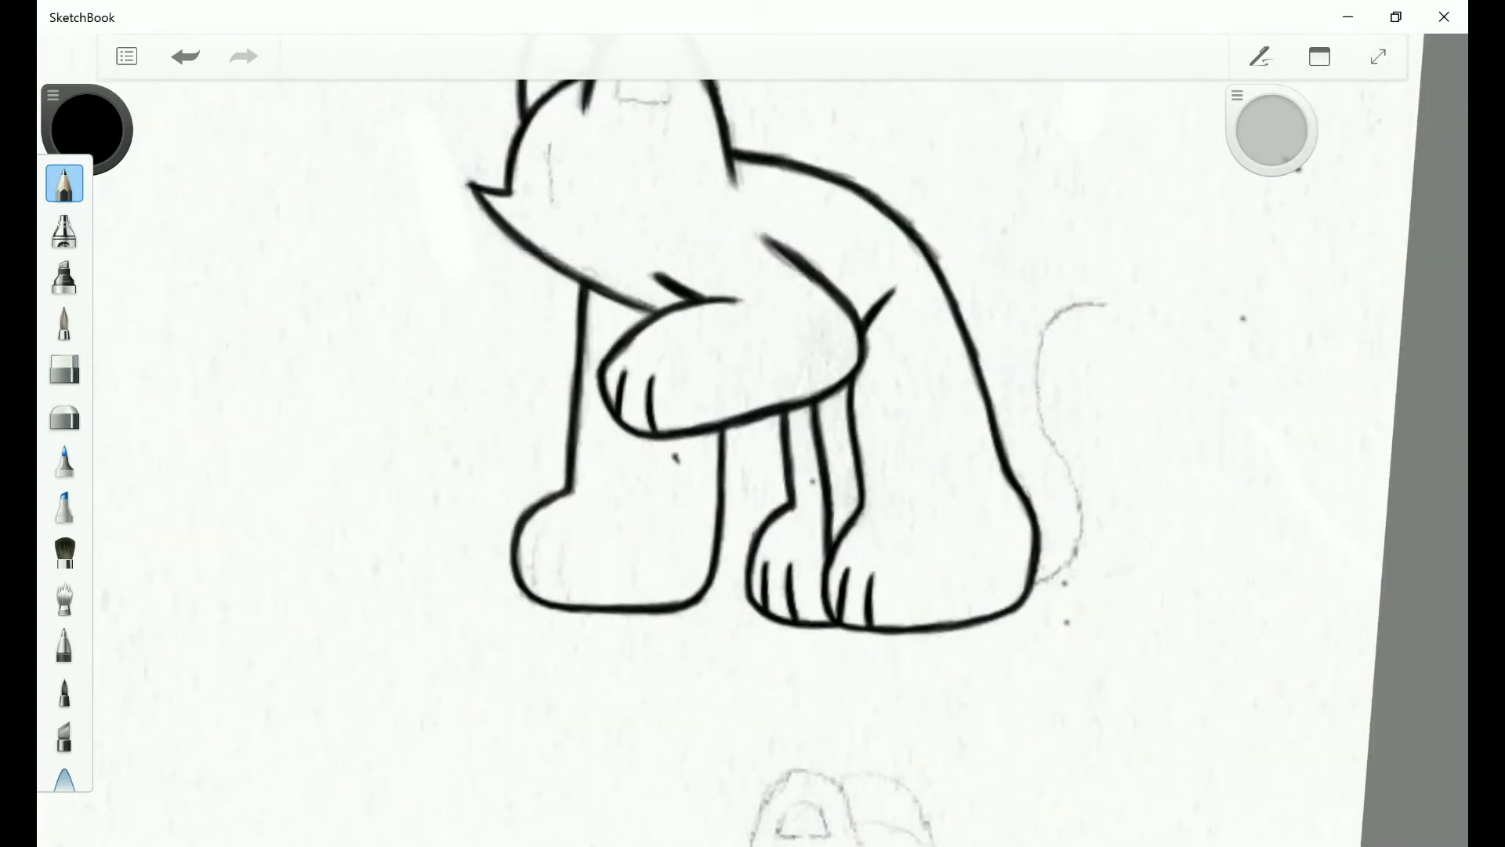
# Ink two toe lines on the sitting cat's supporting front paw.
pyautogui.scroll(3, 753, 424)
pyautogui.moveTo(281, 453); pyautogui.dragTo(273, 566)
pyautogui.moveTo(237, 427); pyautogui.dragTo(210, 545)
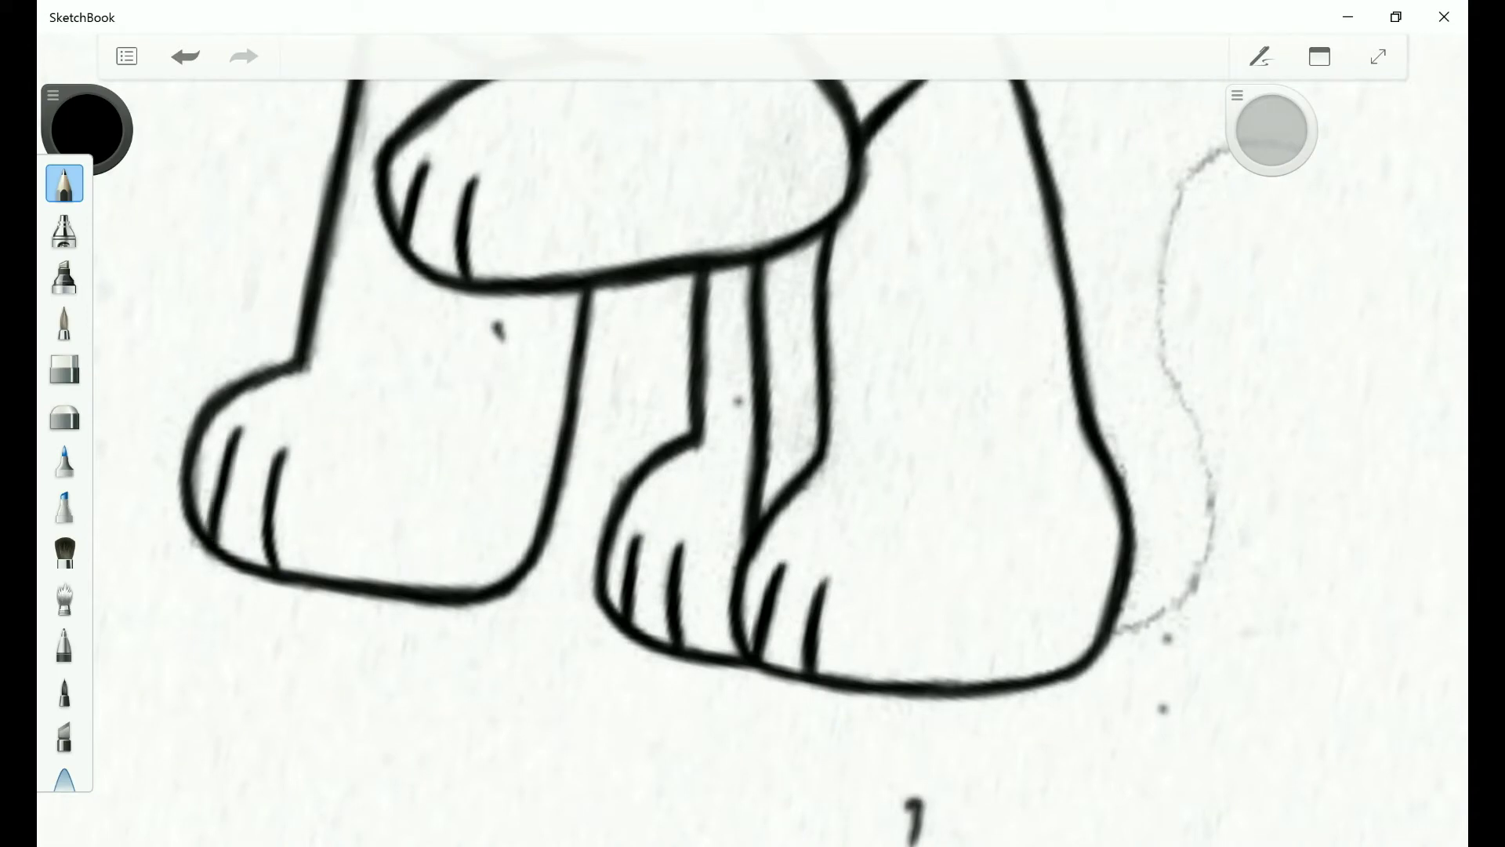
pyautogui.scroll(-3, 752, 423)
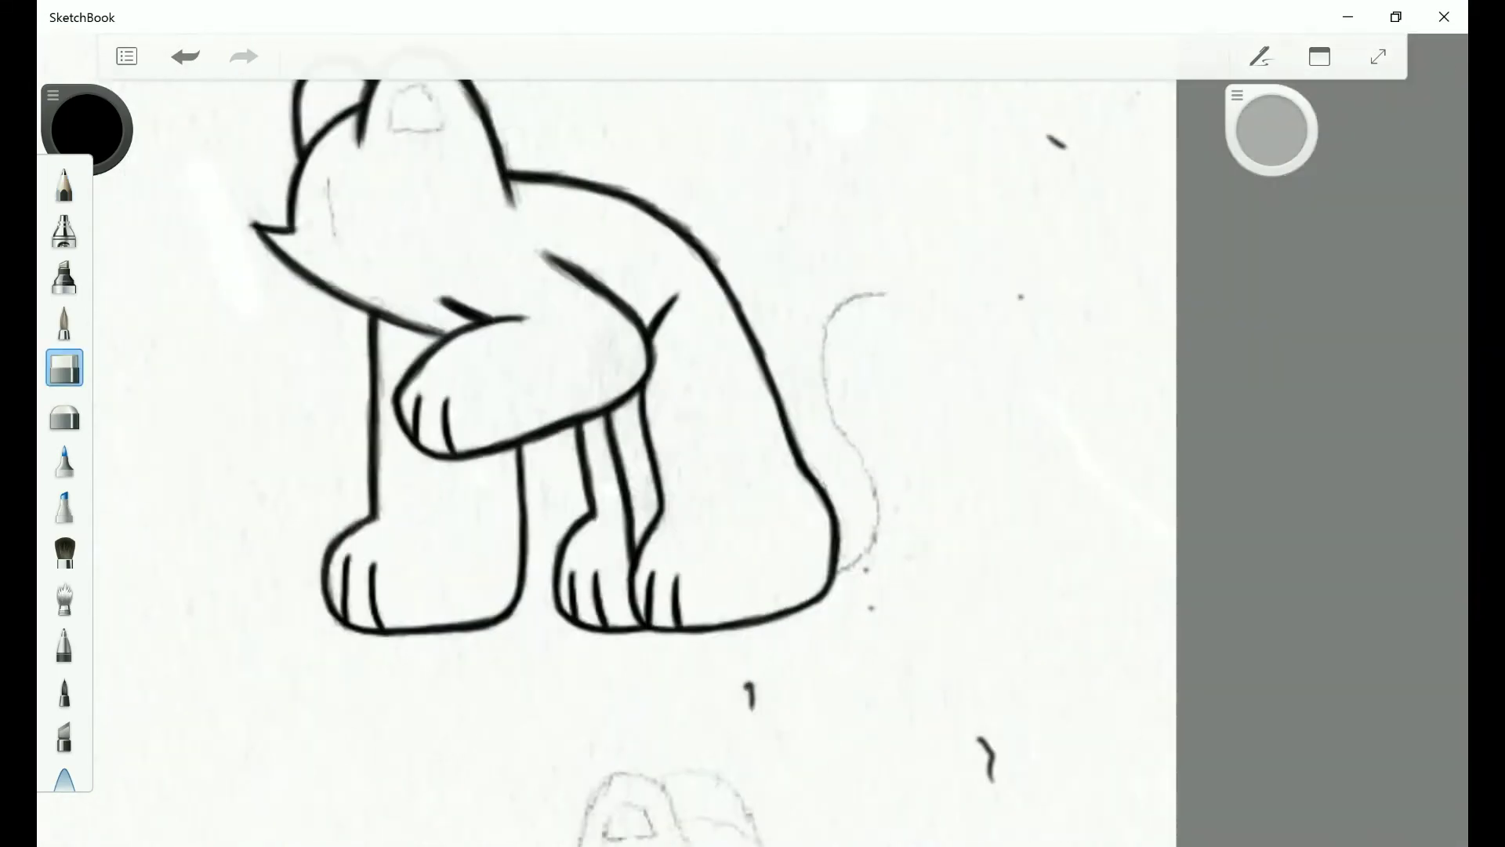
# Ink the sitting cat's closed eye line and the front side of its inner ear.
pyautogui.scroll(3, 752, 423)
pyautogui.hotkey('ctrl', 'z')
pyautogui.scroll(-2, 753, 423)
pyautogui.scroll(3, 752, 423)
pyautogui.click(126, 55)
pyautogui.click(127, 55)
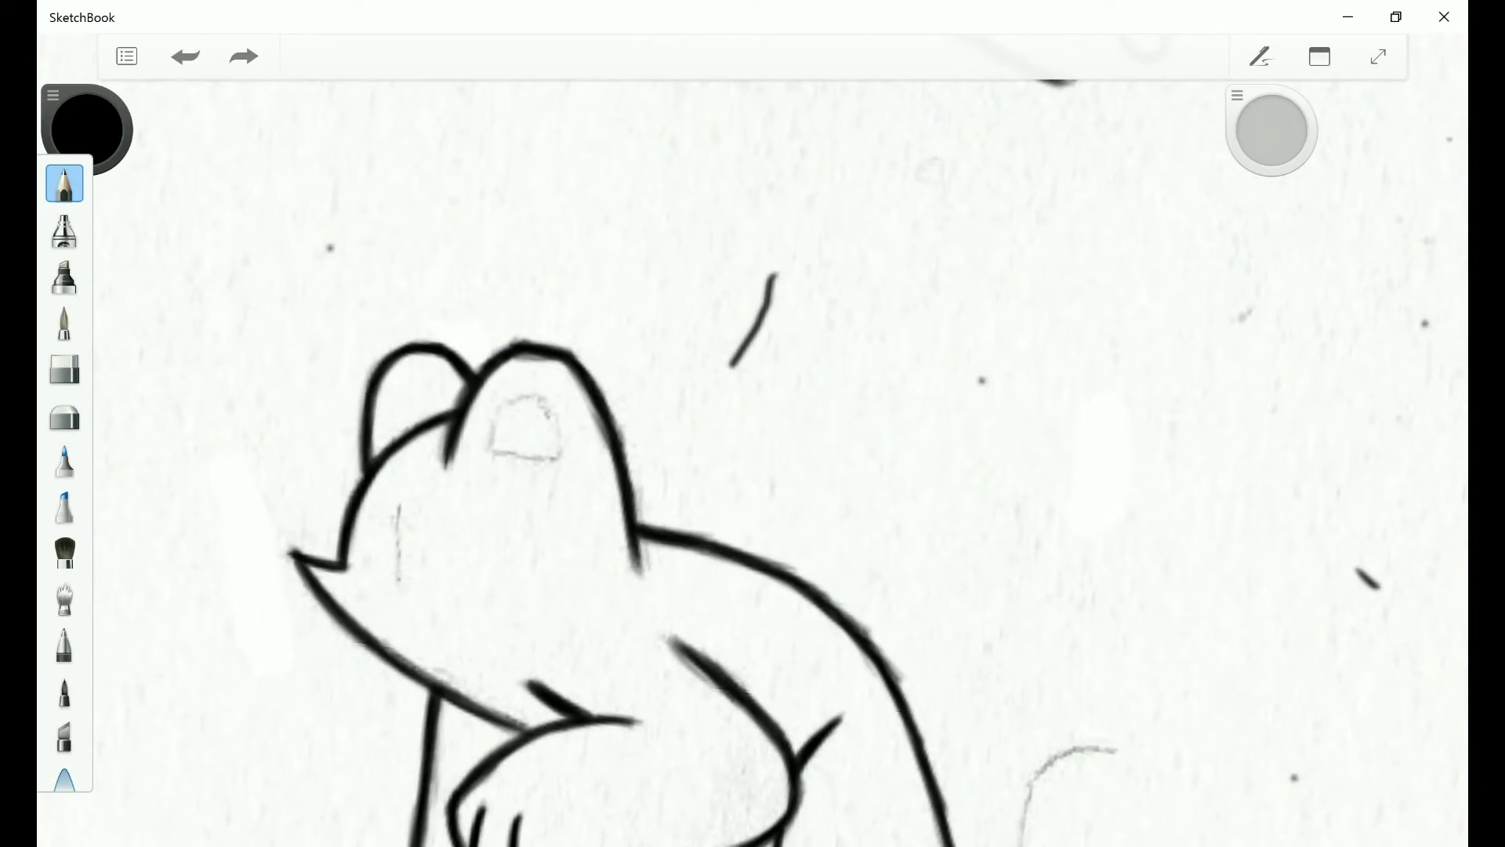
pyautogui.scroll(1, 753, 423)
pyautogui.moveTo(344, 445); pyautogui.dragTo(333, 542)
pyautogui.moveTo(492, 329); pyautogui.dragTo(467, 394)
pyautogui.moveTo(1008, 231); pyautogui.dragTo(1093, 224)
pyautogui.hotkey('ctrl', 'z')
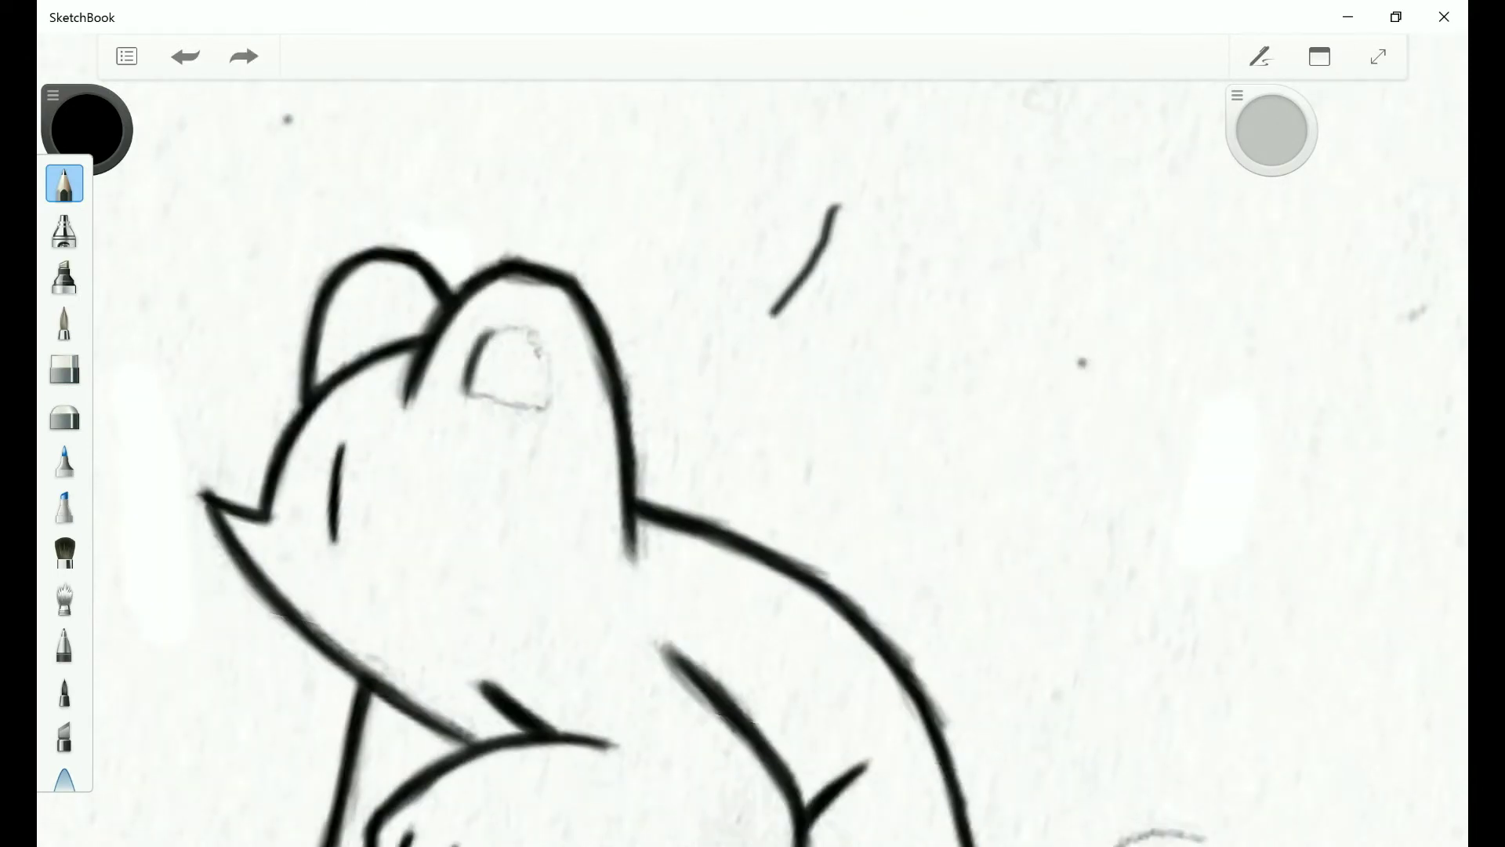
# Ink the remaining sides of the sitting cat's inner ear to close the shape.
pyautogui.moveTo(368, 619); pyautogui.dragTo(458, 600)
pyautogui.moveTo(409, 555); pyautogui.dragTo(451, 658)
pyautogui.scroll(-5, 753, 423)
pyautogui.hotkey('ctrl', 'y')
pyautogui.scroll(5, 752, 423)
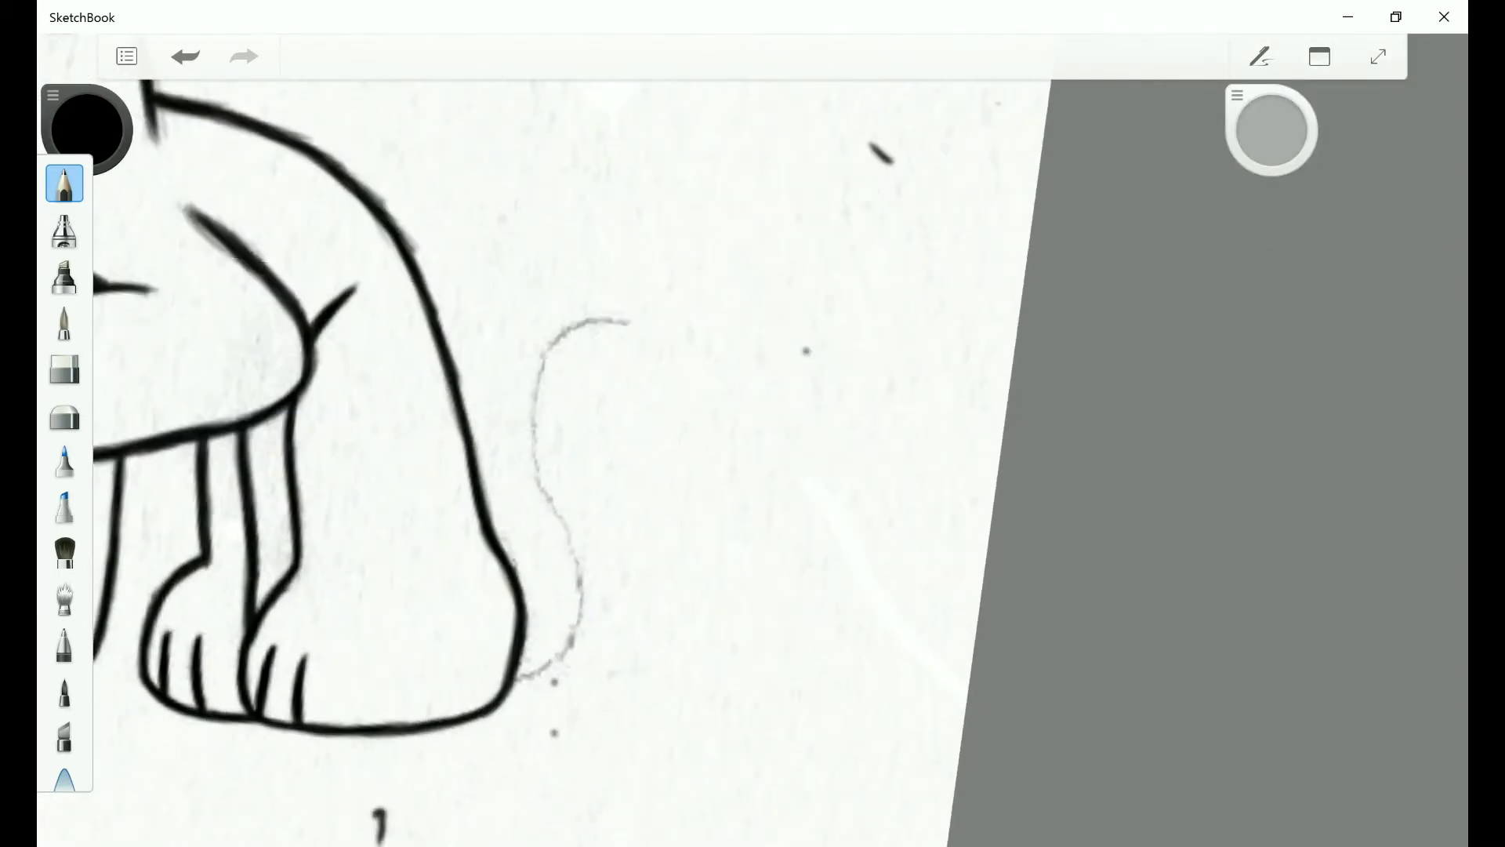
# Ink the sitting cat's S-curved tail from its tip down to the rump, and save the drawing.
pyautogui.moveTo(627, 323); pyautogui.dragTo(541, 478)
pyautogui.scroll(3, 752, 424)
pyautogui.moveTo(558, 302); pyautogui.dragTo(549, 494)
pyautogui.scroll(2, 752, 423)
pyautogui.moveTo(541, 376)
pyautogui.mouseDown()
pyautogui.moveTo(607, 650)
pyautogui.moveTo(639, 493)
pyautogui.mouseUp()
pyautogui.scroll(3, 753, 423)
pyautogui.moveTo(589, 596); pyautogui.dragTo(636, 480)
pyautogui.hotkey('ctrl', 's')
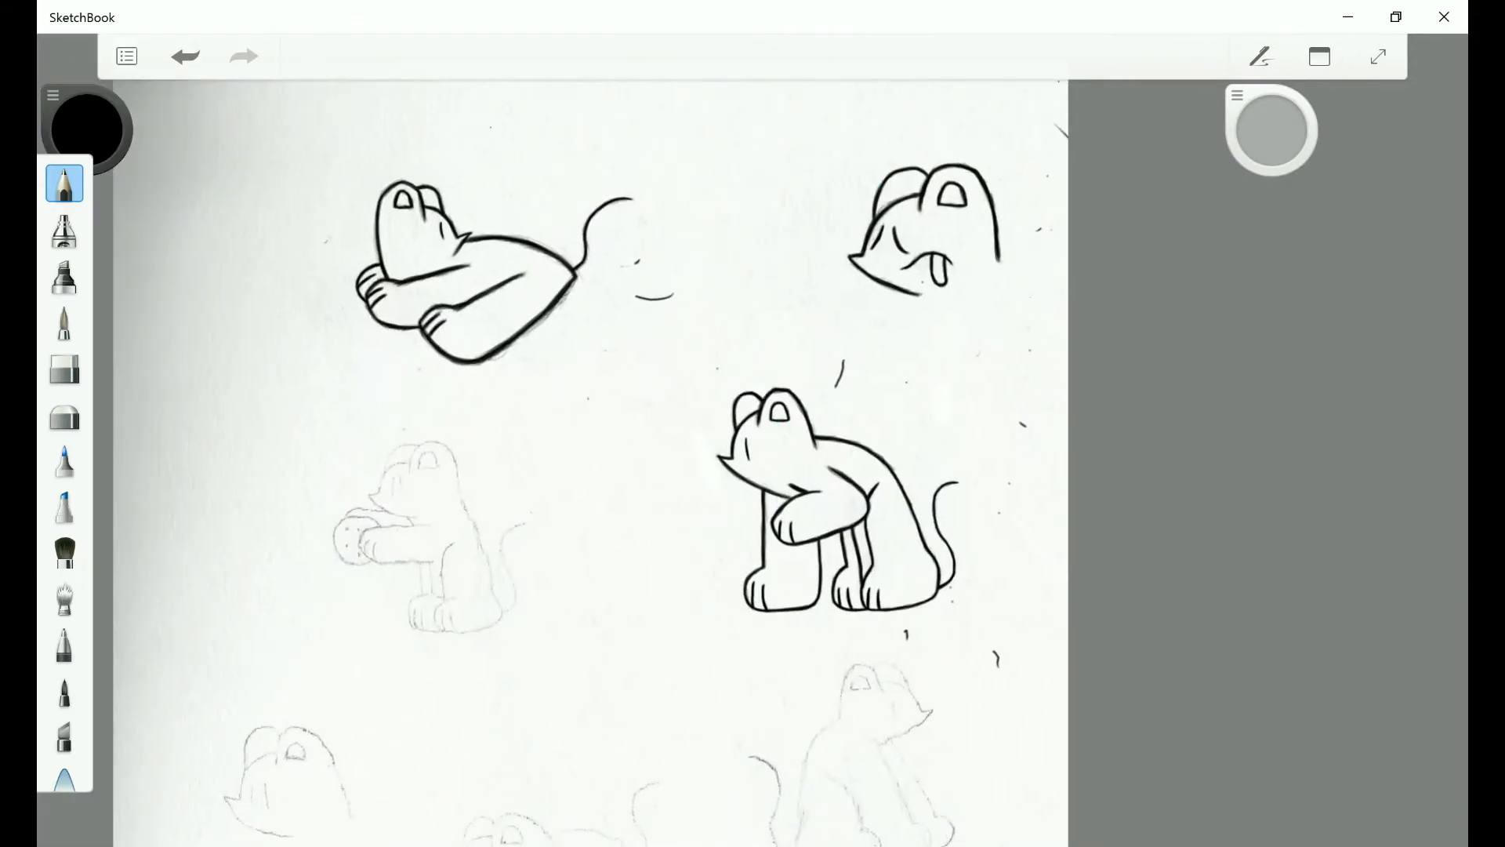
# Ink the forehead curve and pointed nose of the cat holding the cookie.
pyautogui.scroll(5, 753, 423)
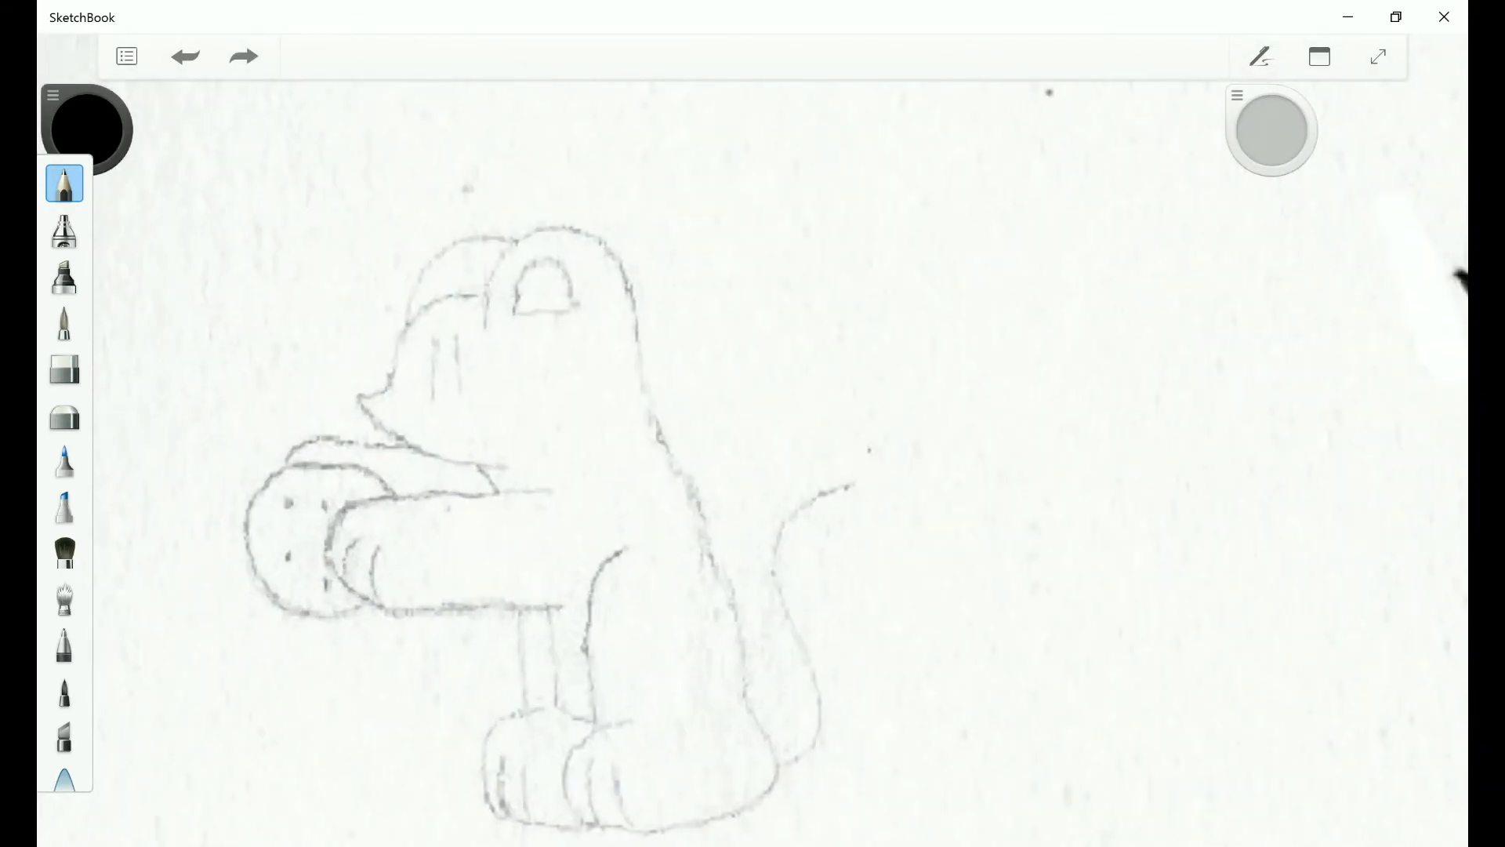
pyautogui.scroll(3, 753, 424)
pyautogui.moveTo(510, 399); pyautogui.dragTo(453, 498)
pyautogui.scroll(-2, 752, 423)
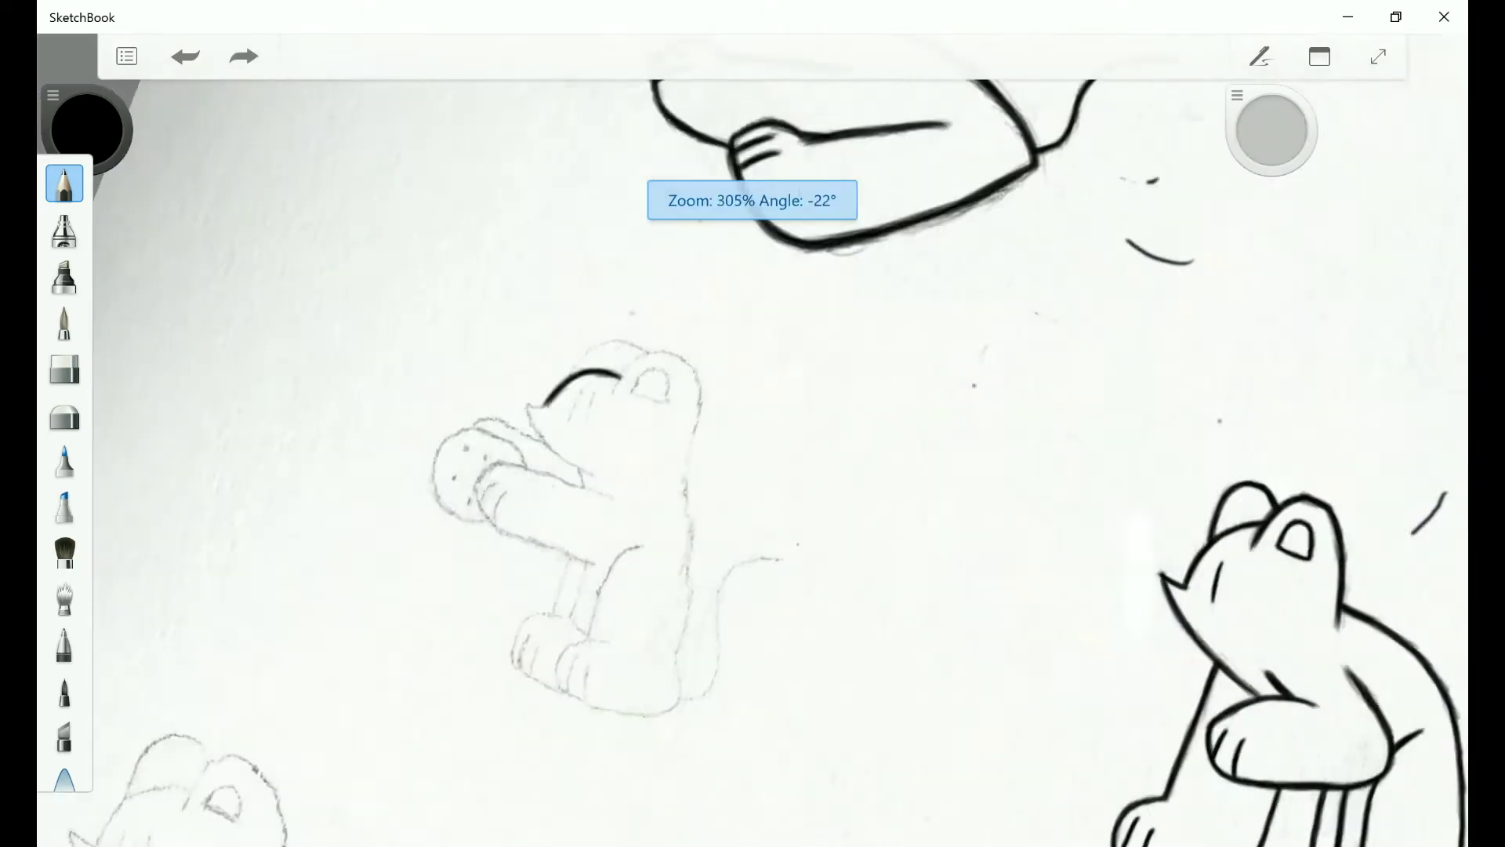
pyautogui.scroll(2, 753, 423)
pyautogui.scroll(2, 471, 423)
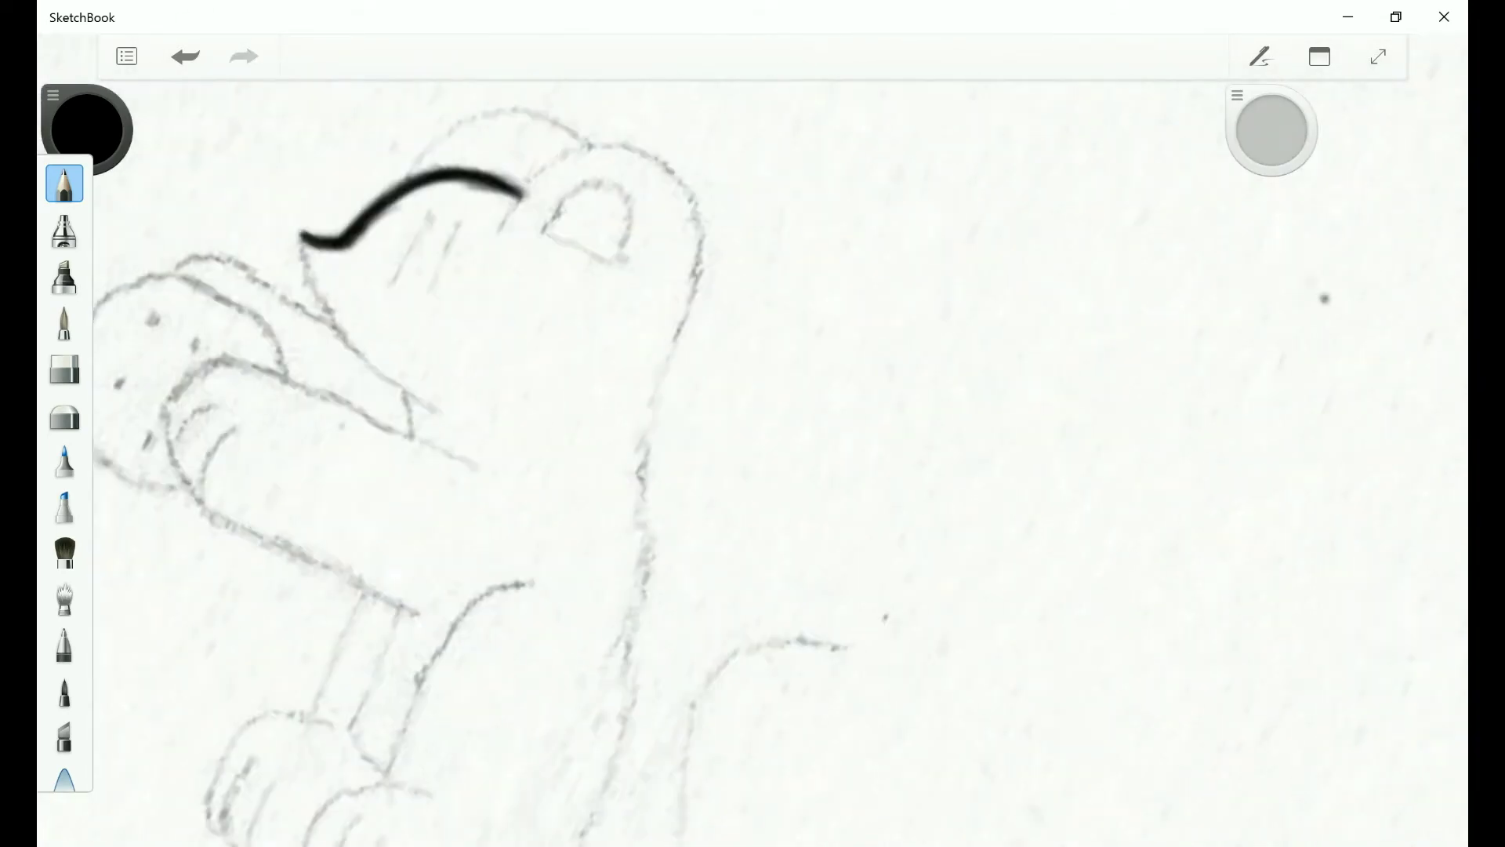
# Ink the cookie-holding cat's jaw line from the nose tip back under the head.
pyautogui.moveTo(302, 235)
pyautogui.mouseDown()
pyautogui.moveTo(356, 352)
pyautogui.moveTo(392, 384)
pyautogui.mouseUp()
pyautogui.scroll(2, 752, 423)
pyautogui.moveTo(365, 210)
pyautogui.mouseDown()
pyautogui.moveTo(333, 431)
pyautogui.moveTo(345, 443)
pyautogui.mouseUp()
pyautogui.scroll(-3, 753, 423)
pyautogui.scroll(1, 753, 423)
pyautogui.scroll(-2, 753, 423)
pyautogui.scroll(4, 753, 423)
pyautogui.scroll(-3, 753, 423)
pyautogui.scroll(3, 753, 423)
pyautogui.scroll(-3, 752, 424)
pyautogui.scroll(3, 753, 423)
# Ink the cookie-holding cat's near ear, continuing the line down the back of the head.
pyautogui.moveTo(416, 383); pyautogui.dragTo(366, 451)
pyautogui.scroll(-3, 753, 423)
pyautogui.scroll(4, 752, 424)
pyautogui.moveTo(357, 251)
pyautogui.mouseDown()
pyautogui.moveTo(396, 345)
pyautogui.moveTo(392, 443)
pyautogui.mouseUp()
pyautogui.moveTo(396, 294); pyautogui.dragTo(388, 439)
pyautogui.moveTo(353, 249); pyautogui.dragTo(388, 446)
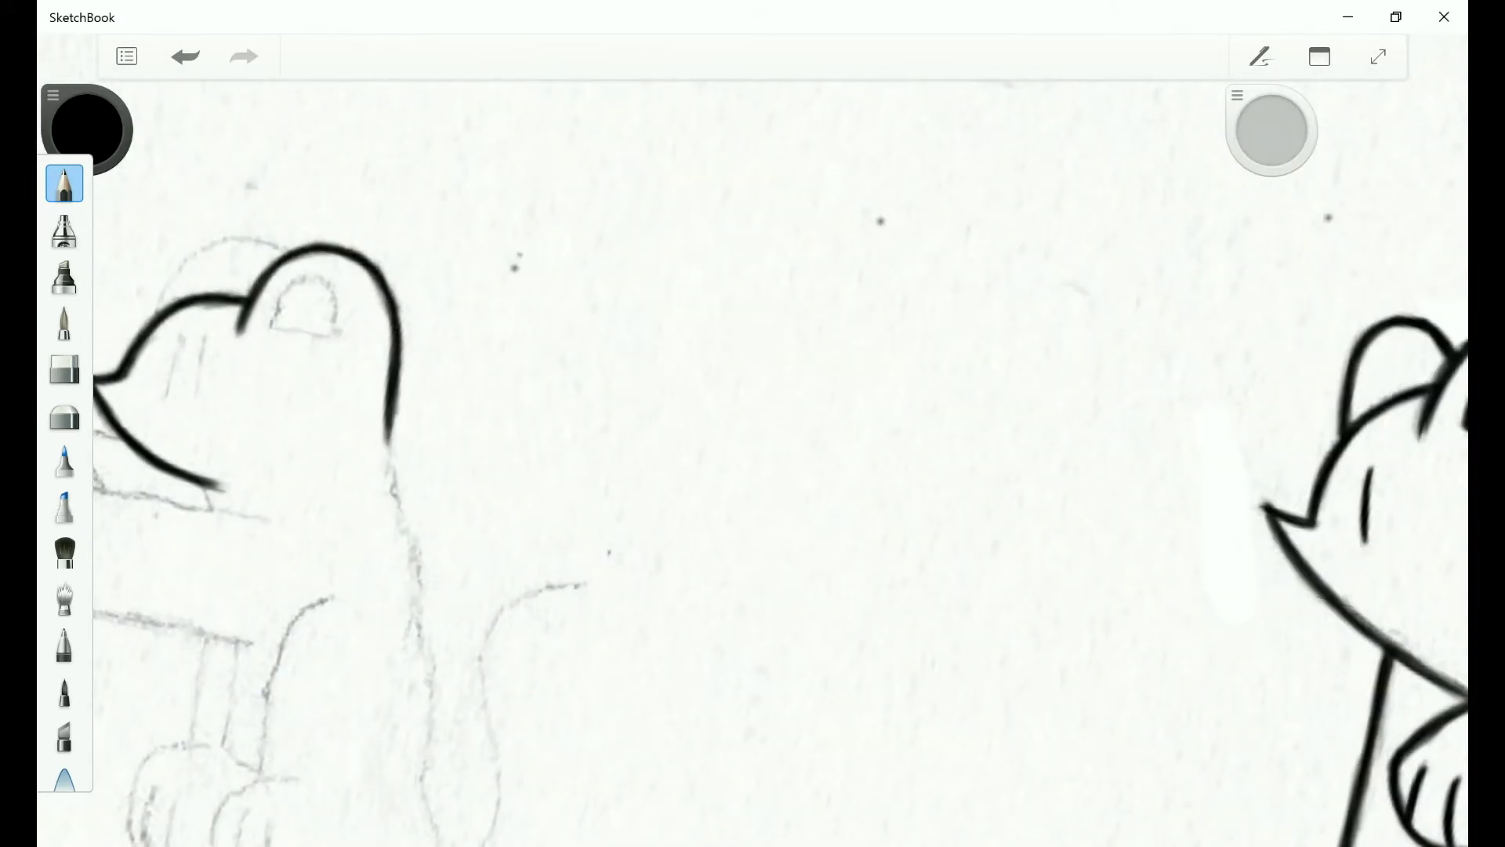
# Ink the cookie-holding cat's back line from the head down to the rump.
pyautogui.scroll(-3, 753, 424)
pyautogui.scroll(4, 753, 423)
pyautogui.moveTo(392, 251)
pyautogui.mouseDown()
pyautogui.moveTo(470, 555)
pyautogui.moveTo(470, 674)
pyautogui.mouseUp()
pyautogui.scroll(-3, 753, 423)
pyautogui.scroll(3, 752, 423)
pyautogui.moveTo(511, 470); pyautogui.dragTo(541, 627)
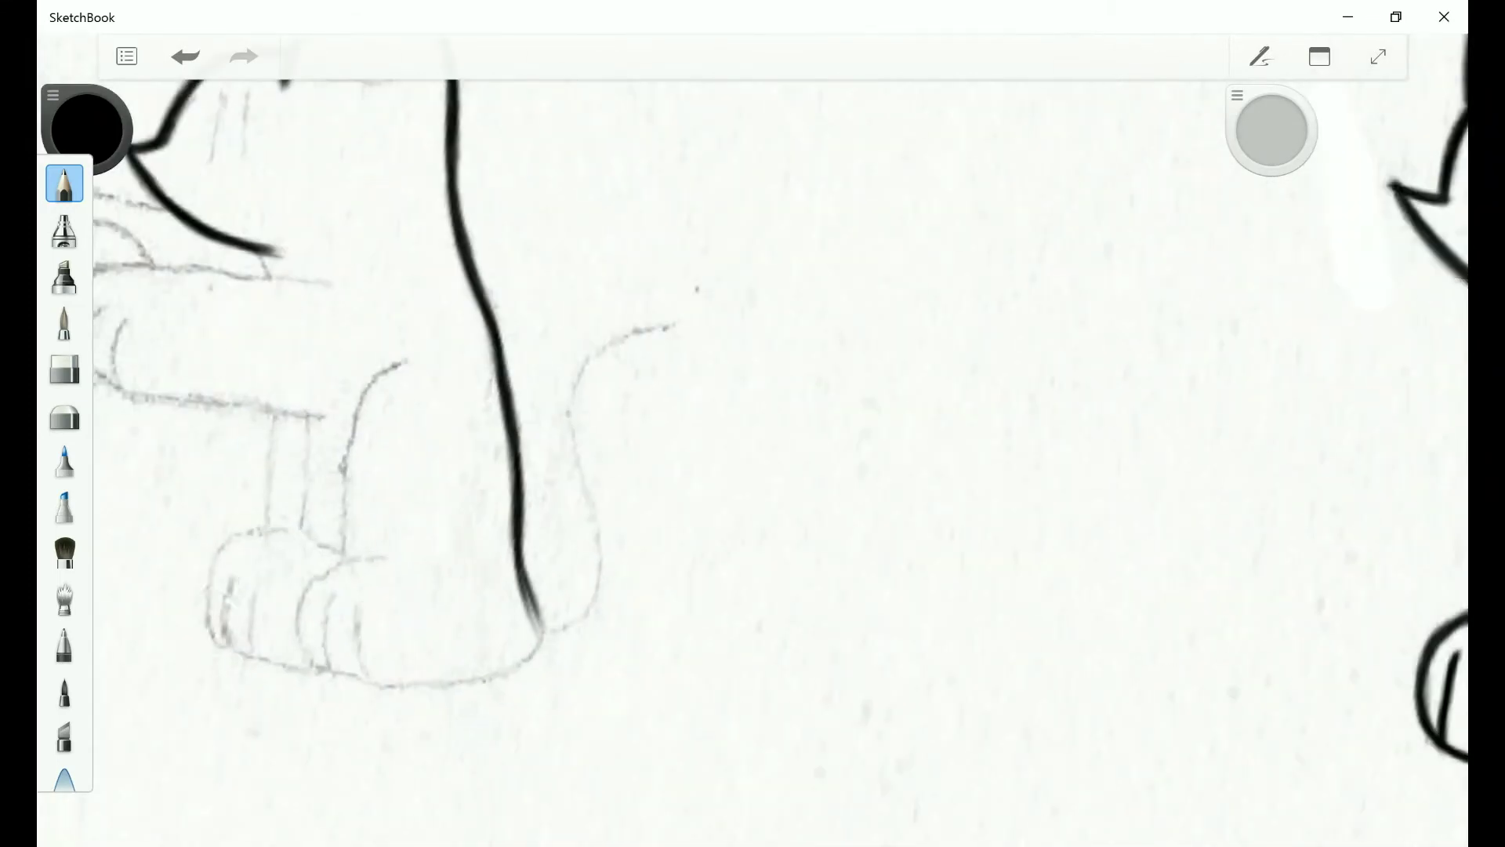
# Ink the outline of the cookie-holding cat's far ear behind the near one.
pyautogui.scroll(-3, 753, 423)
pyautogui.scroll(2, 753, 423)
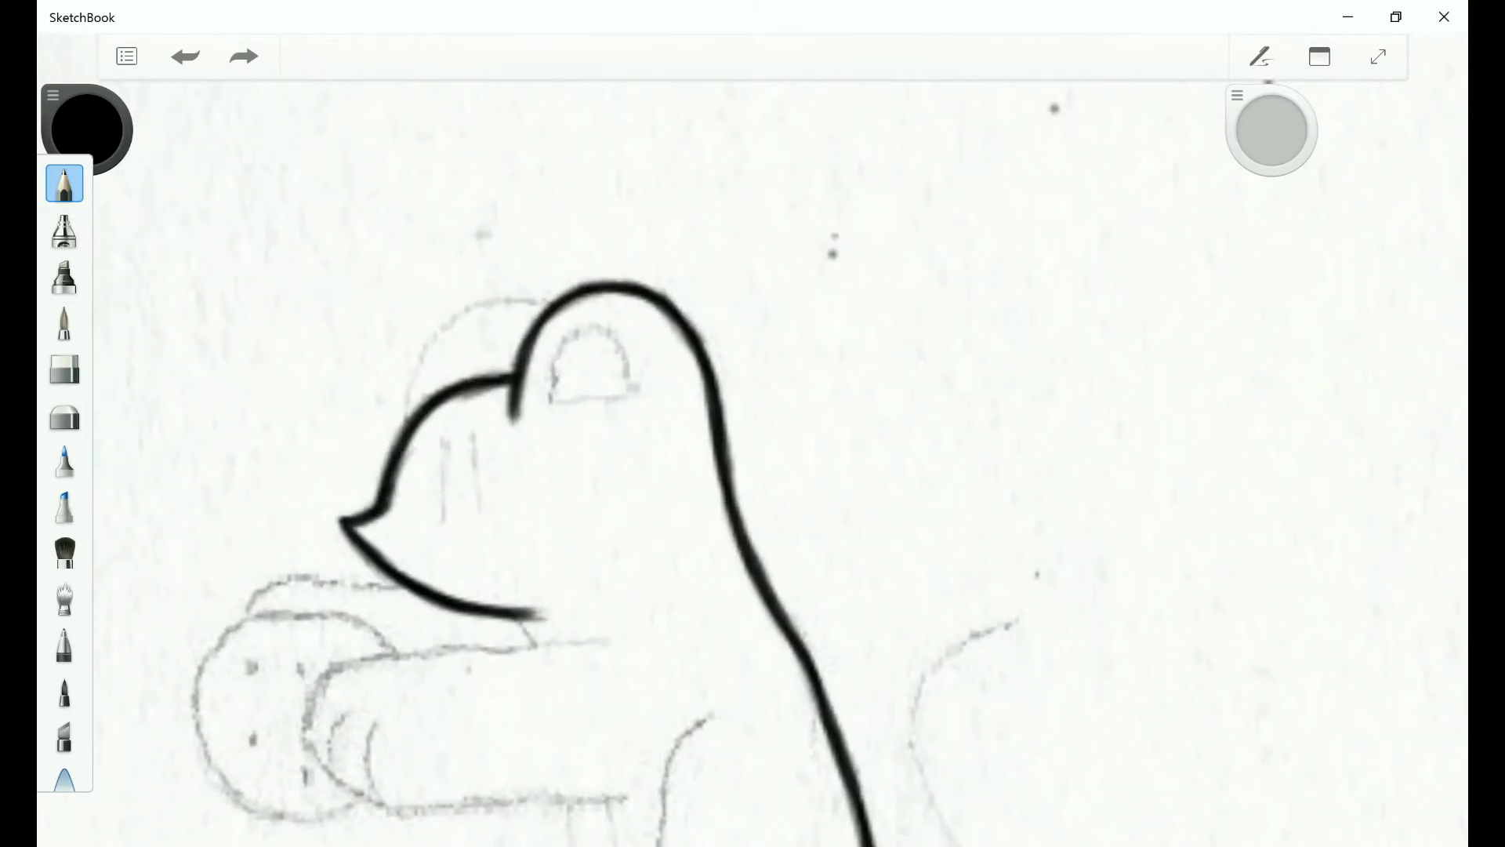
pyautogui.scroll(-3, 753, 423)
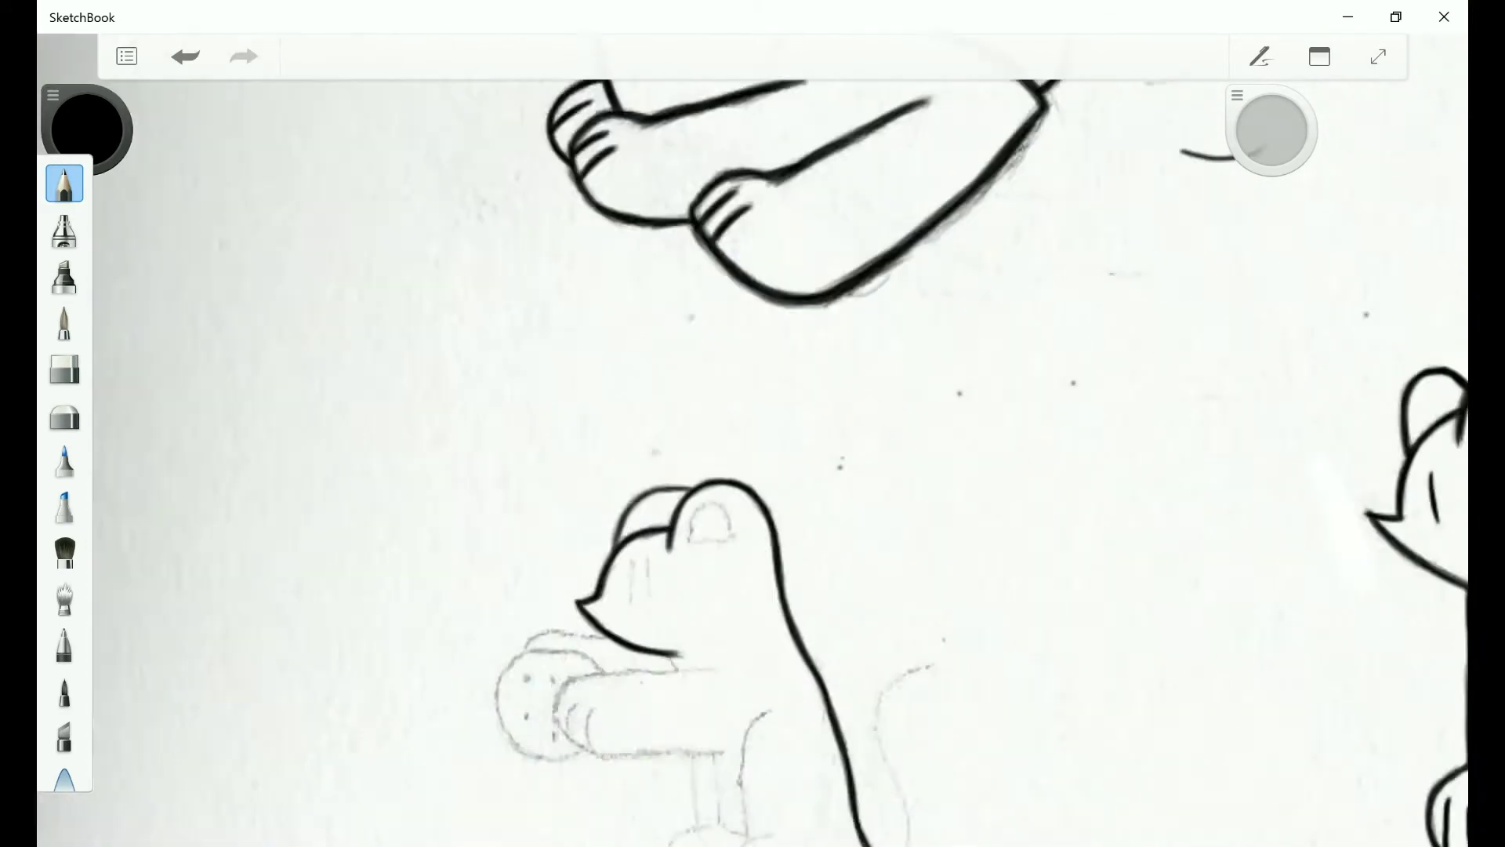
pyautogui.scroll(3, 753, 423)
pyautogui.hotkey('ctrl', 'z')
pyautogui.press('e')
pyautogui.press('e')
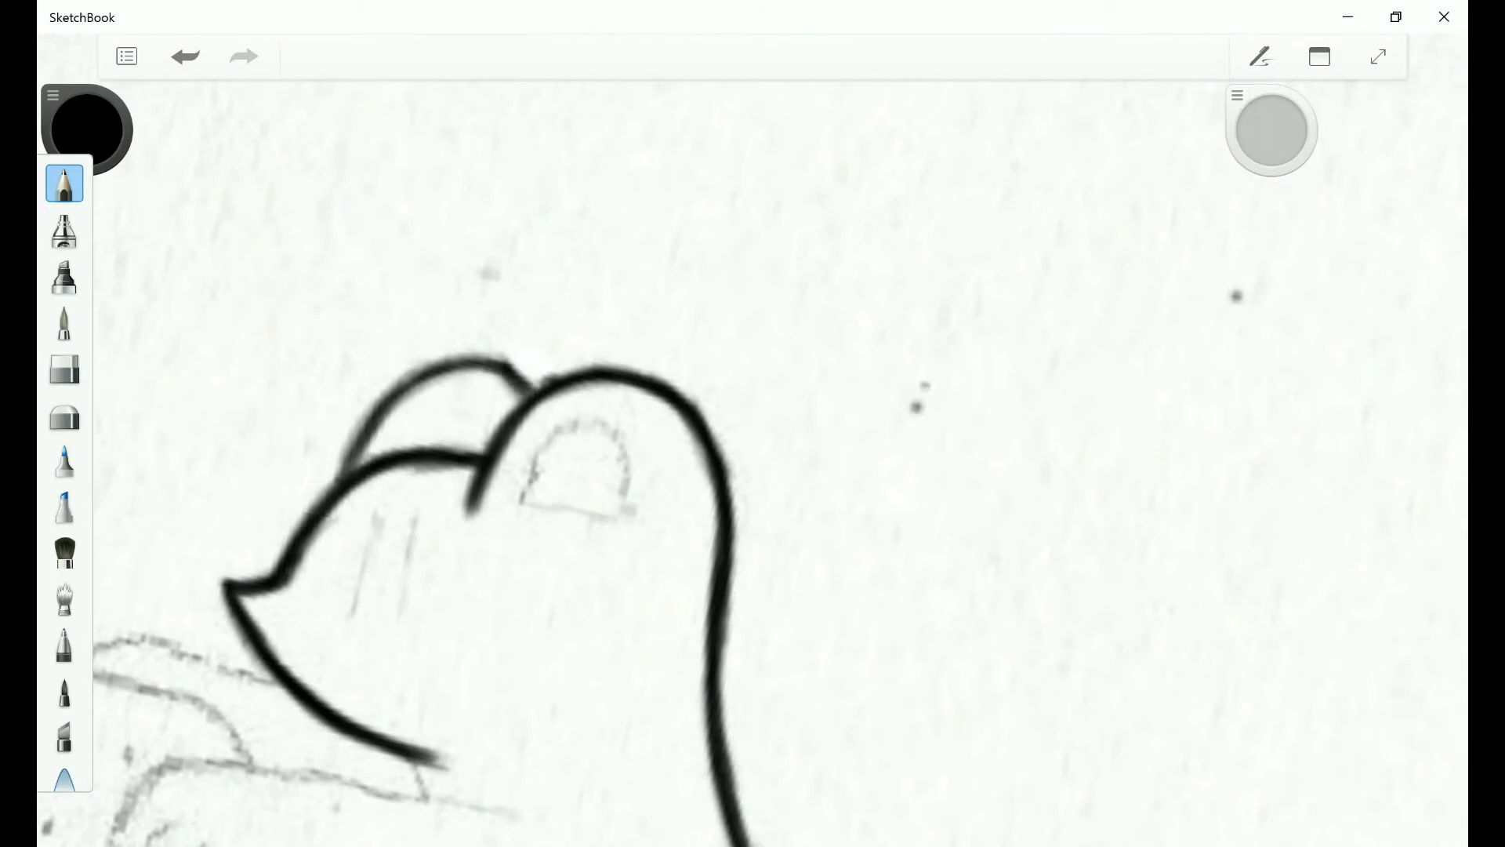
# Darken the far ear's outline and clean up its ends where it meets the head and near ear.
pyautogui.scroll(2, 753, 424)
pyautogui.press('e')
pyautogui.press('e')
pyautogui.press('e')
pyautogui.hotkey('ctrl', 'z')
pyautogui.scroll(-5, 752, 424)
pyautogui.scroll(3, 753, 423)
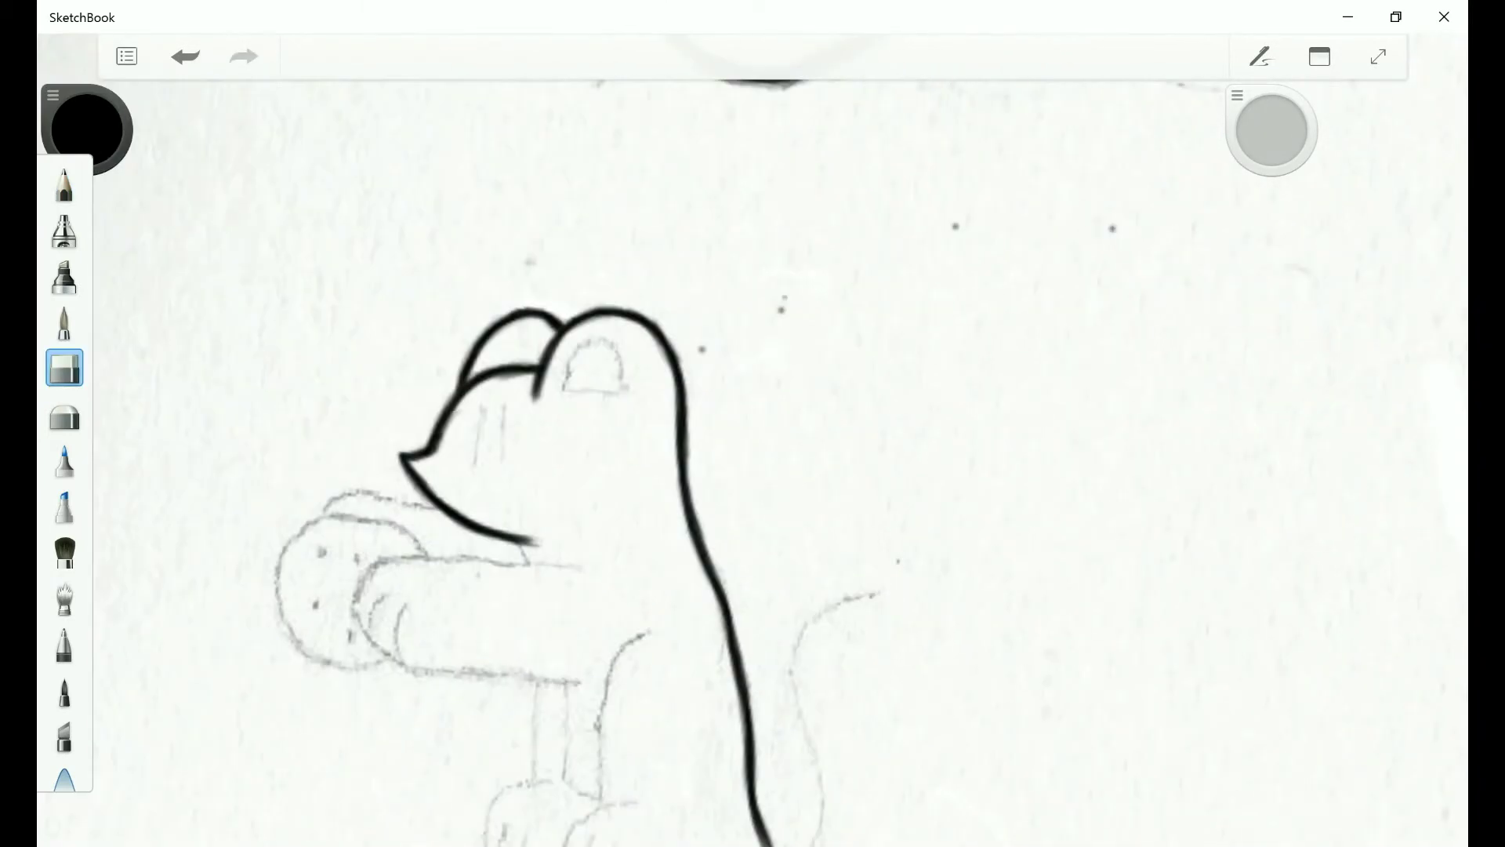
pyautogui.scroll(2, 753, 423)
pyautogui.scroll(-4, 753, 423)
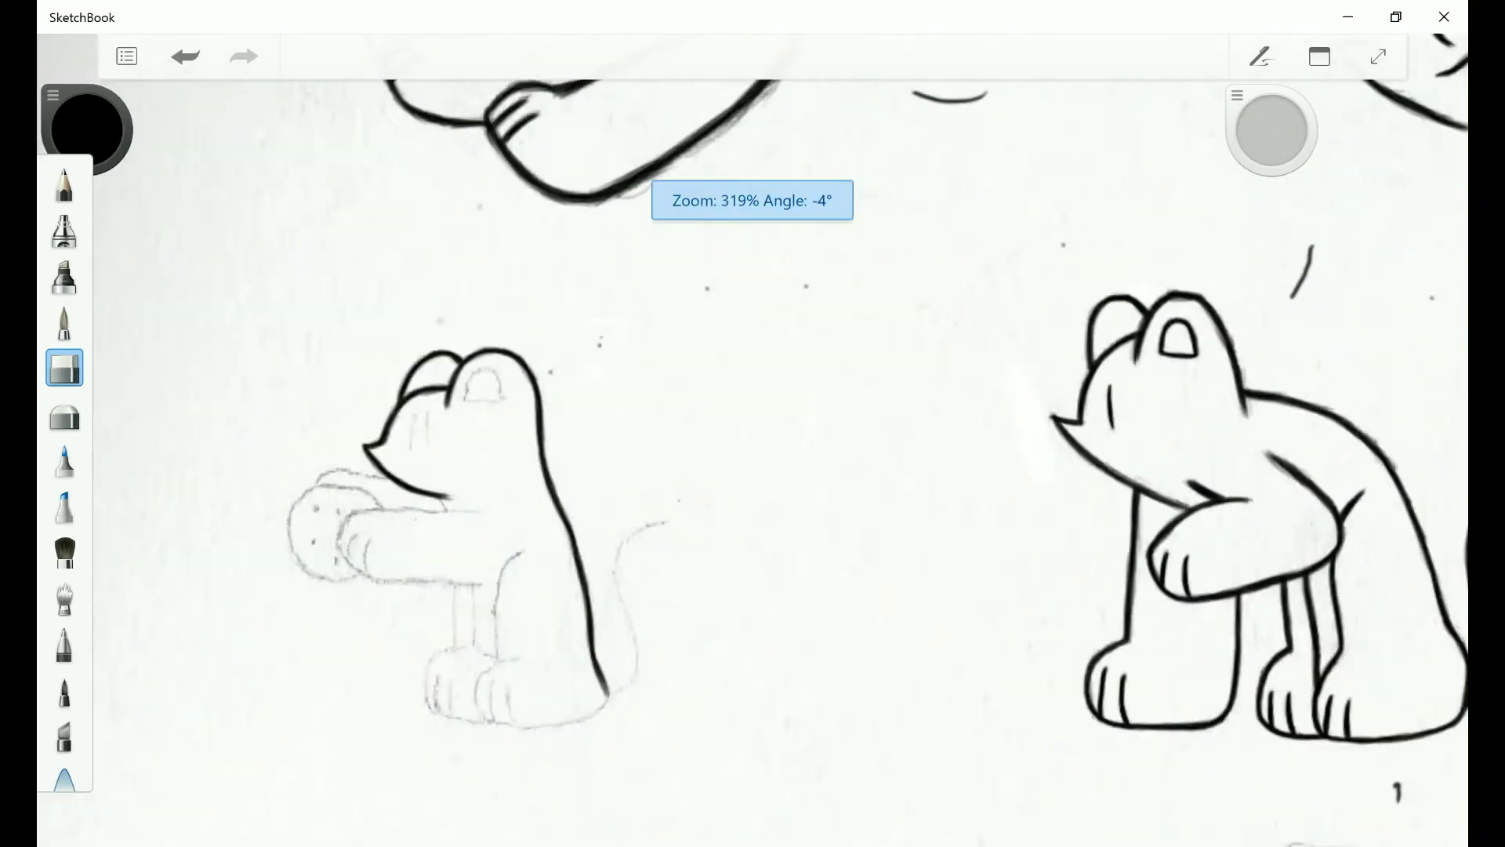
# Ink the inner ear shape inside the cookie-holding cat's near ear.
pyautogui.scroll(4, 752, 423)
pyautogui.press('e')
pyautogui.moveTo(400, 404)
pyautogui.mouseDown()
pyautogui.moveTo(485, 368)
pyautogui.moveTo(400, 408)
pyautogui.moveTo(486, 411)
pyautogui.mouseUp()
pyautogui.hotkey('ctrl', 'z')
pyautogui.scroll(-3, 752, 424)
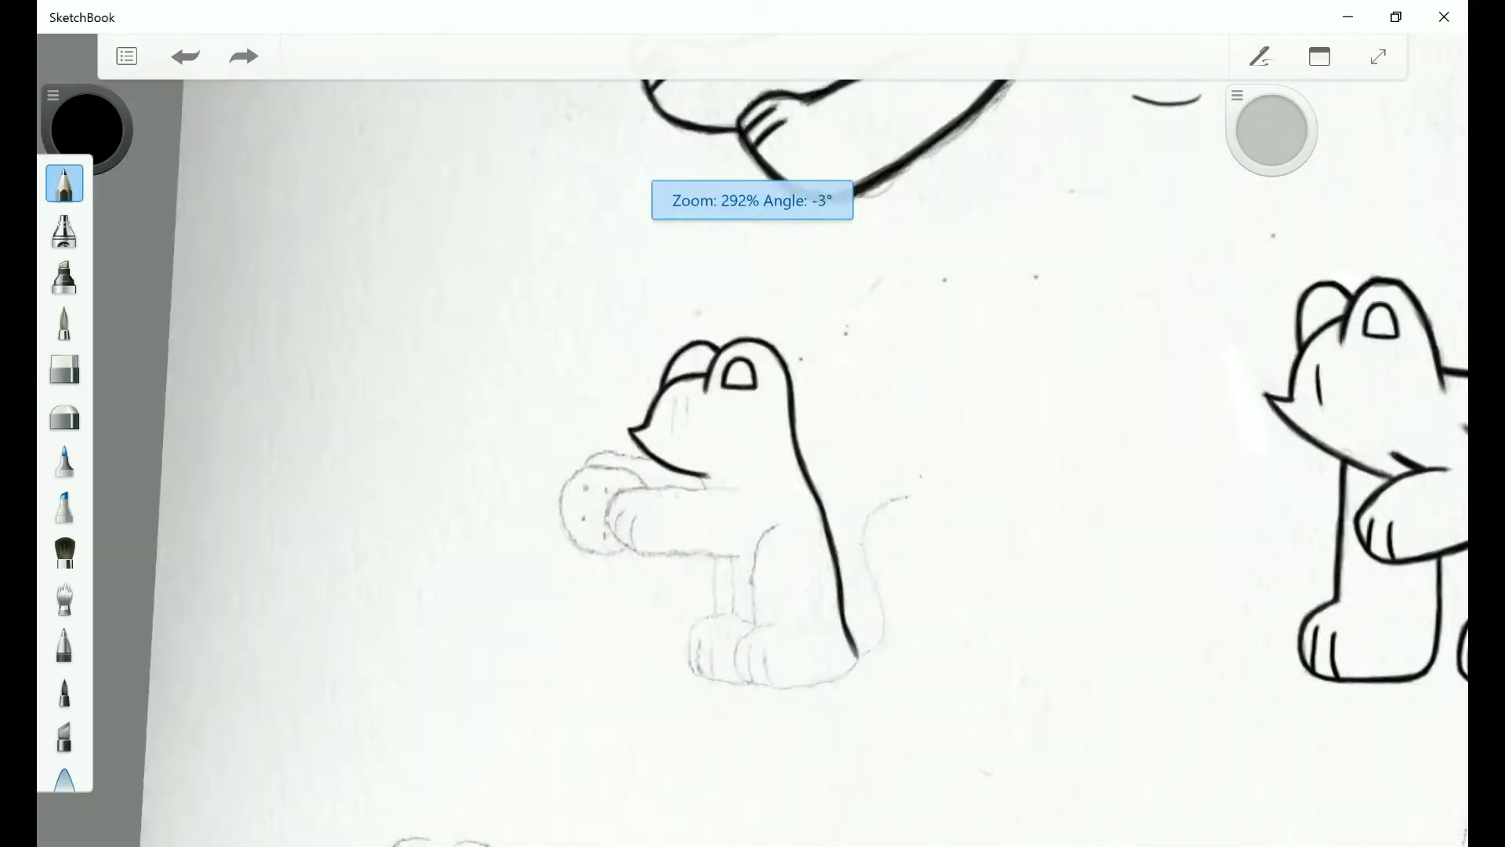
# Ink the cookie-holding cat's outstretched near arm and toed paw, plus its two eye lines and short chin fold.
pyautogui.scroll(3, 752, 423)
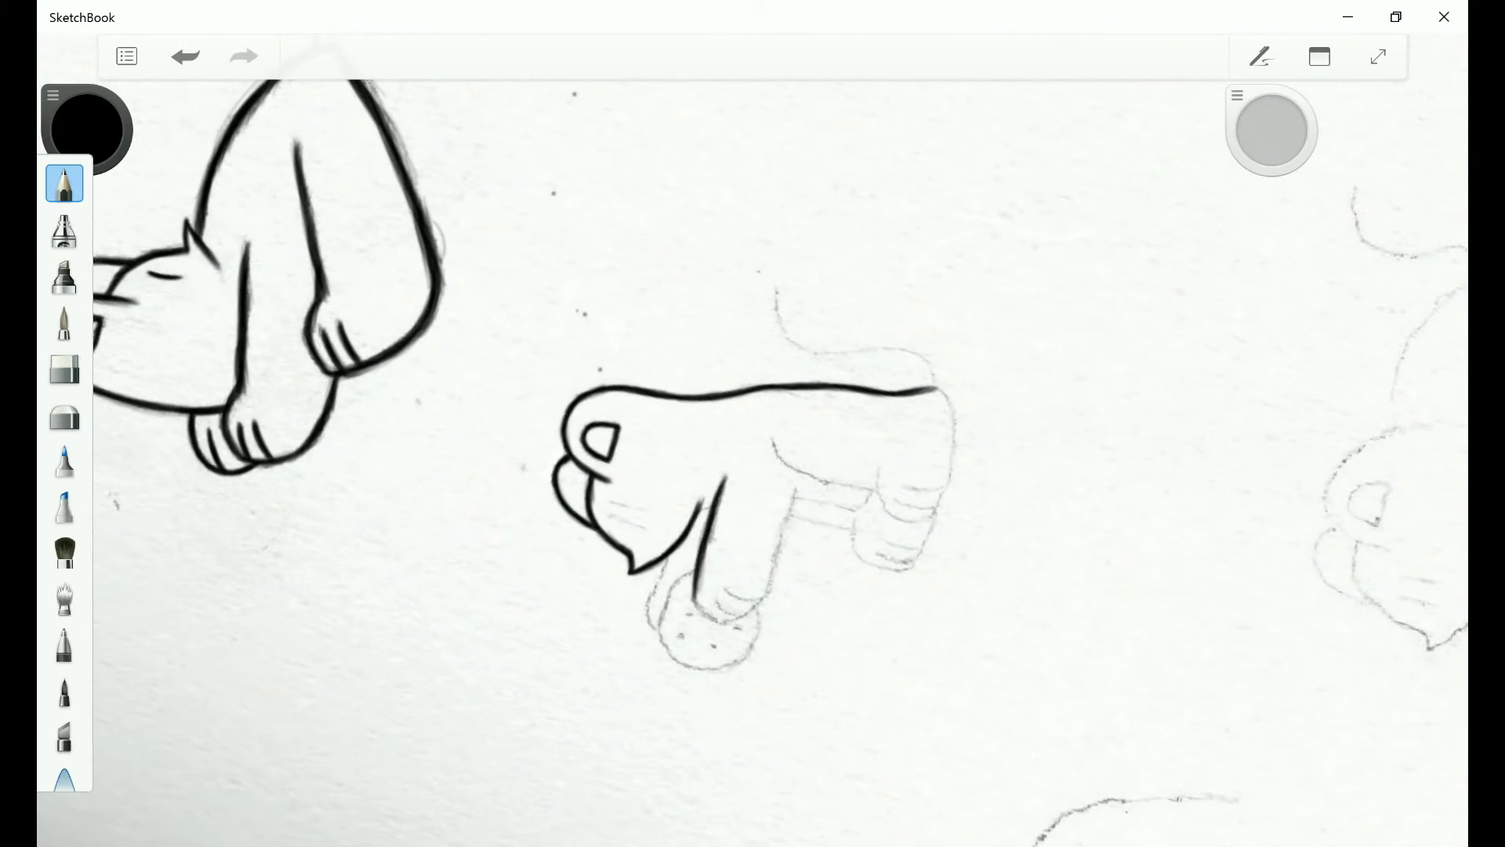
pyautogui.scroll(2, 752, 423)
pyautogui.scroll(-2, 753, 423)
pyautogui.scroll(2, 753, 423)
pyautogui.moveTo(620, 502); pyautogui.dragTo(549, 650)
pyautogui.scroll(2, 753, 423)
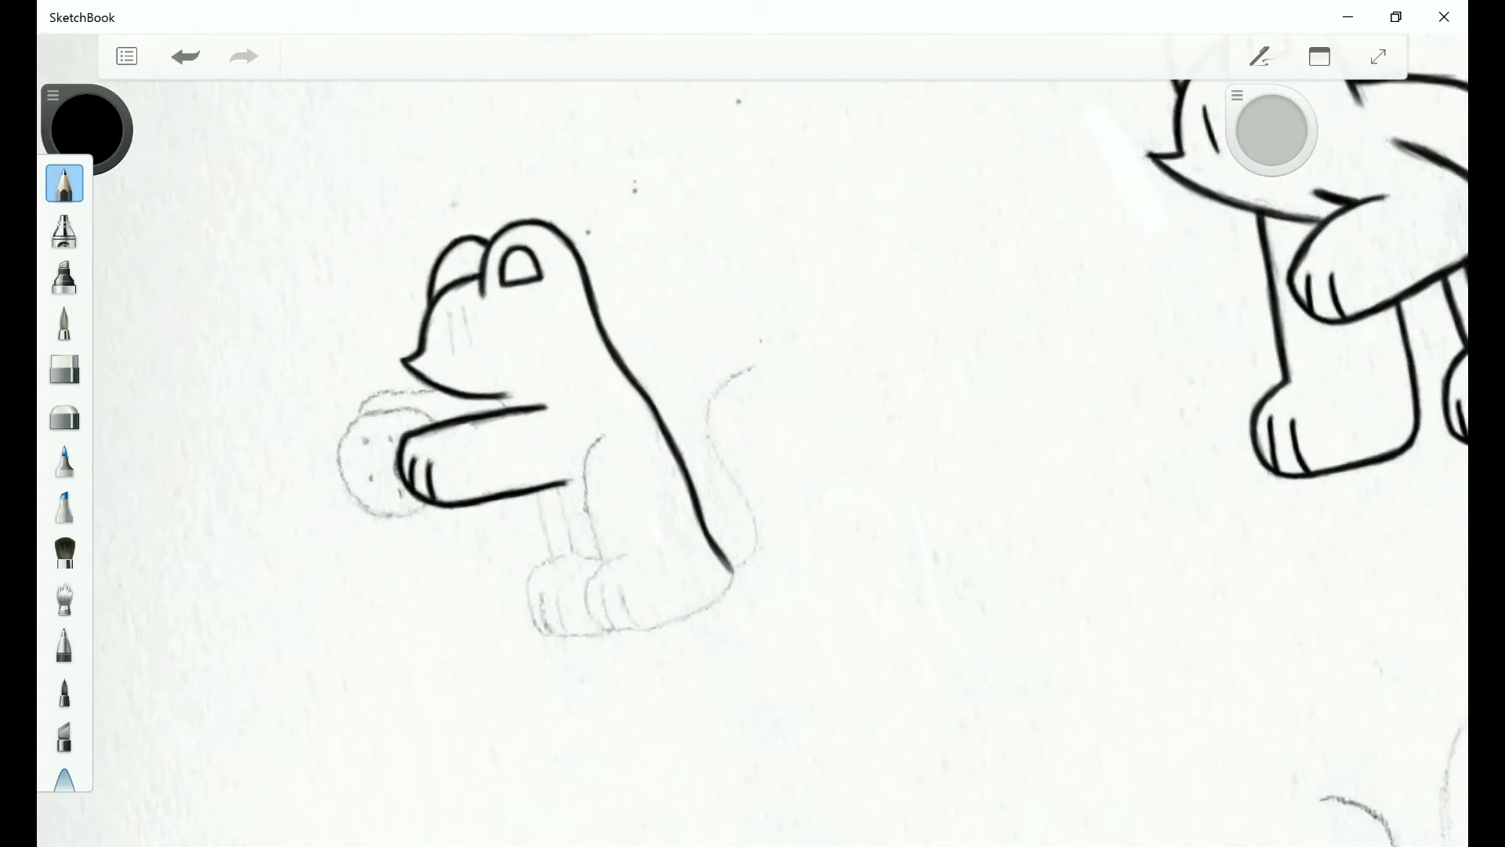
pyautogui.scroll(1, 753, 423)
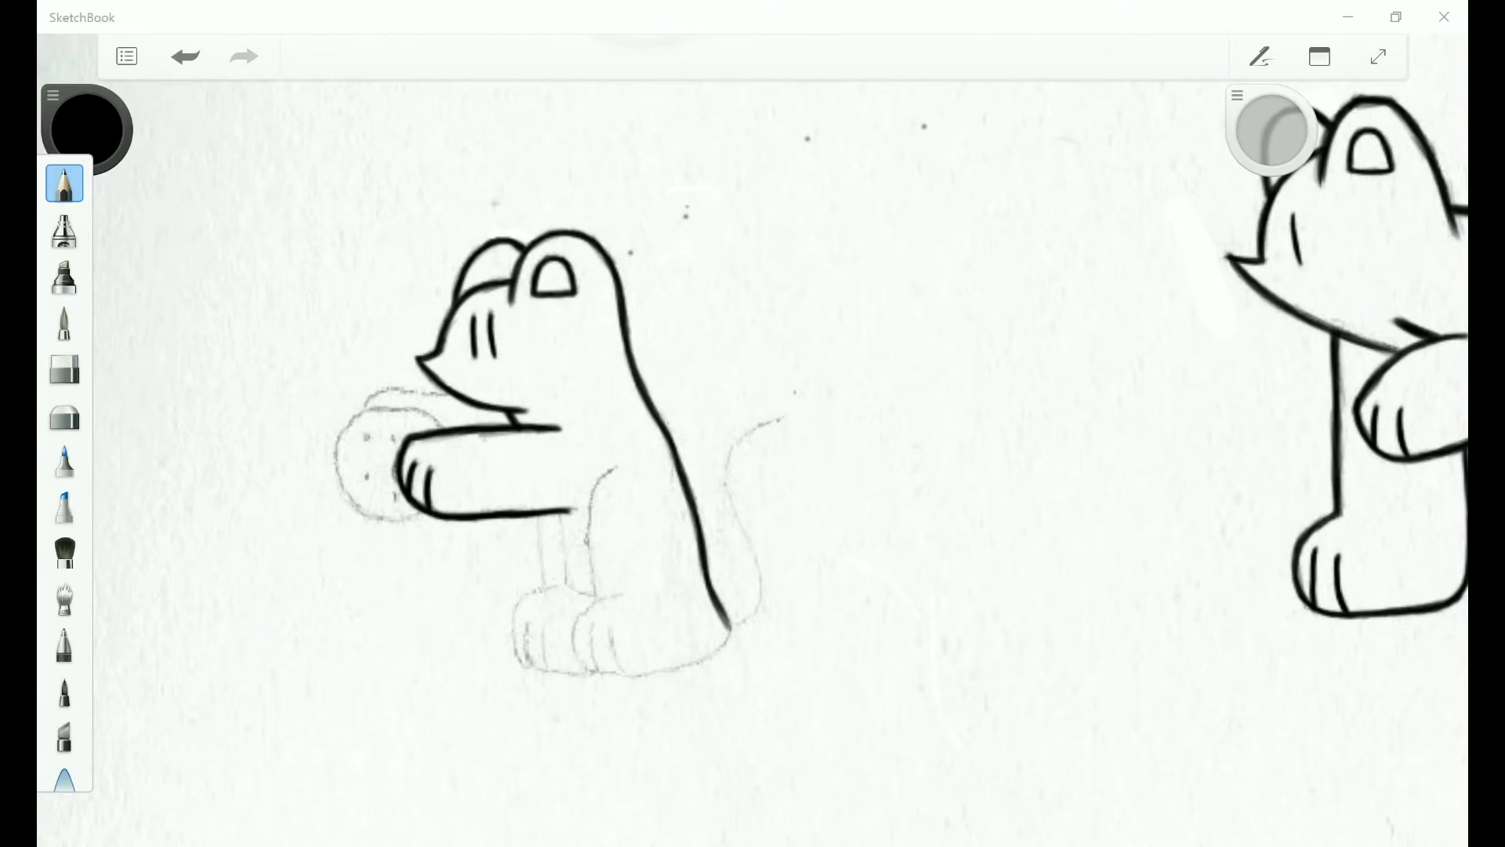
# Ink the round cookie's outline behind the paw and the four small dots on it.
pyautogui.scroll(2, 753, 424)
pyautogui.moveTo(302, 370)
pyautogui.mouseDown()
pyautogui.moveTo(280, 431)
pyautogui.moveTo(300, 492)
pyautogui.moveTo(401, 511)
pyautogui.mouseUp()
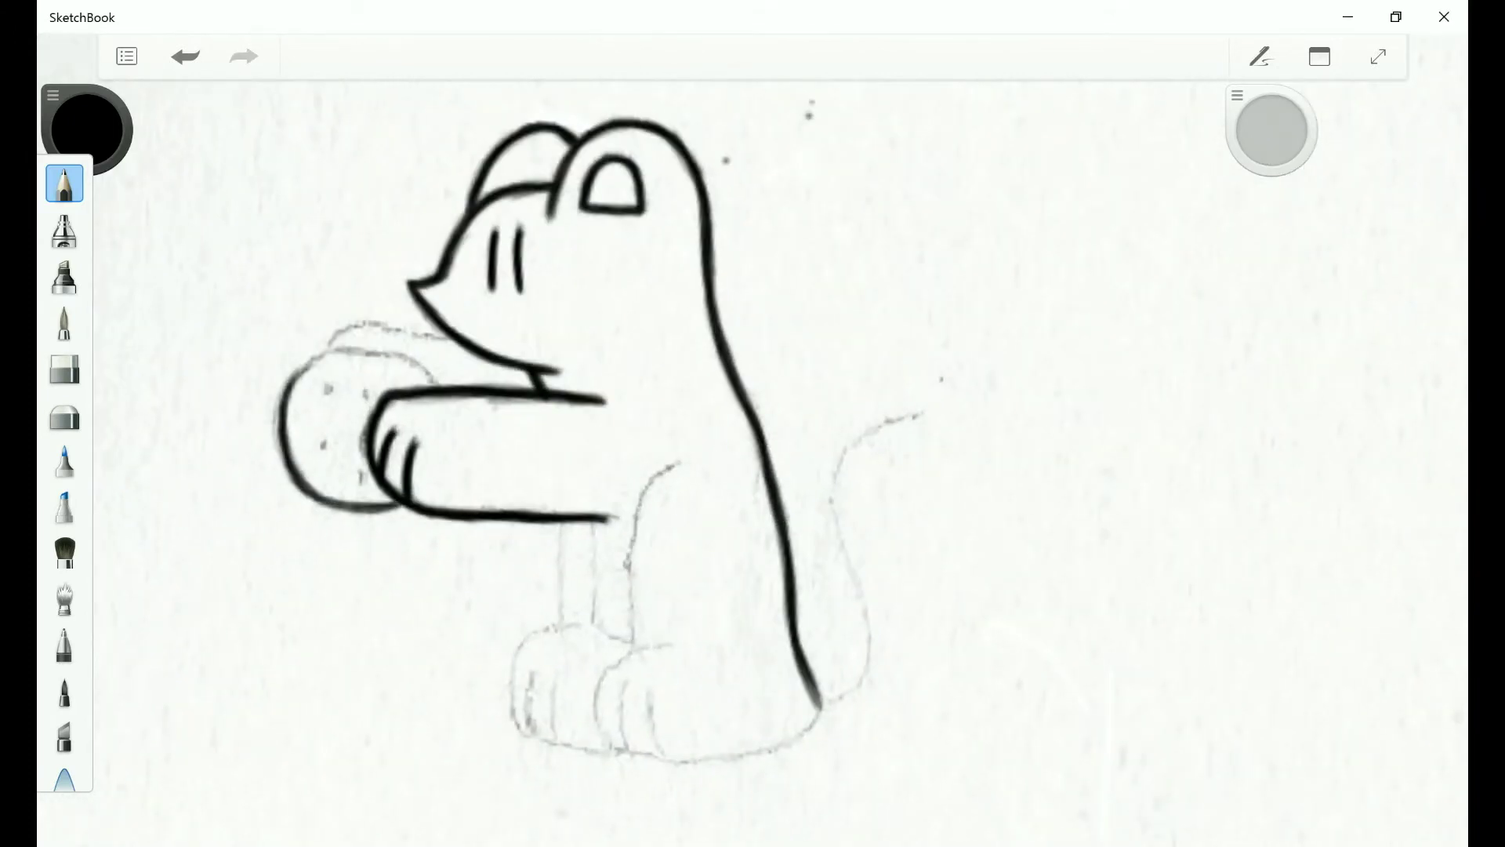
pyautogui.scroll(-3, 753, 423)
pyautogui.scroll(3, 753, 423)
pyautogui.hotkey('ctrl', 'y')
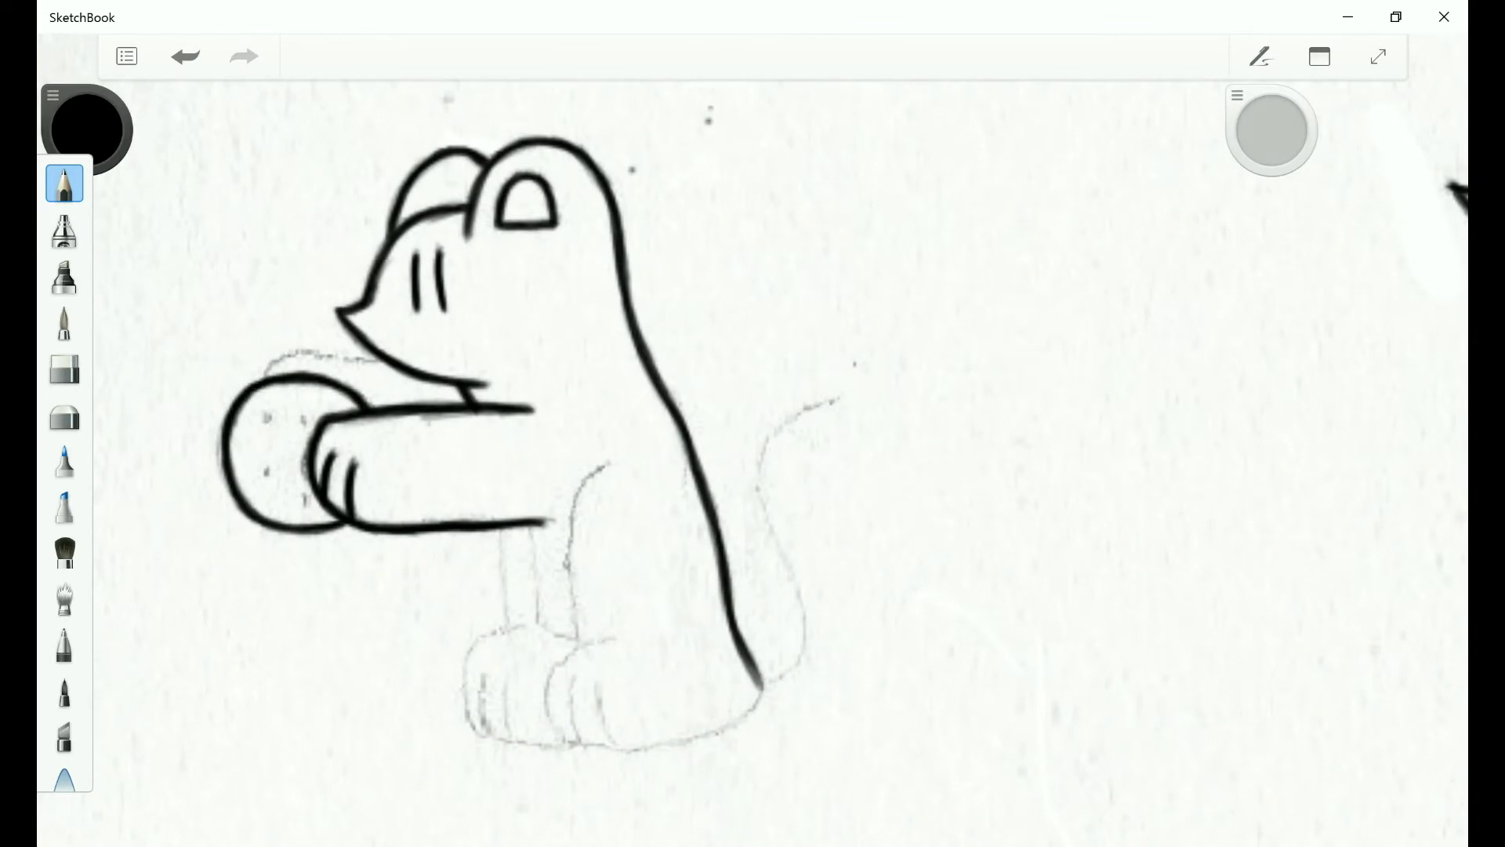
pyautogui.scroll(-3, 752, 423)
pyautogui.scroll(3, 753, 423)
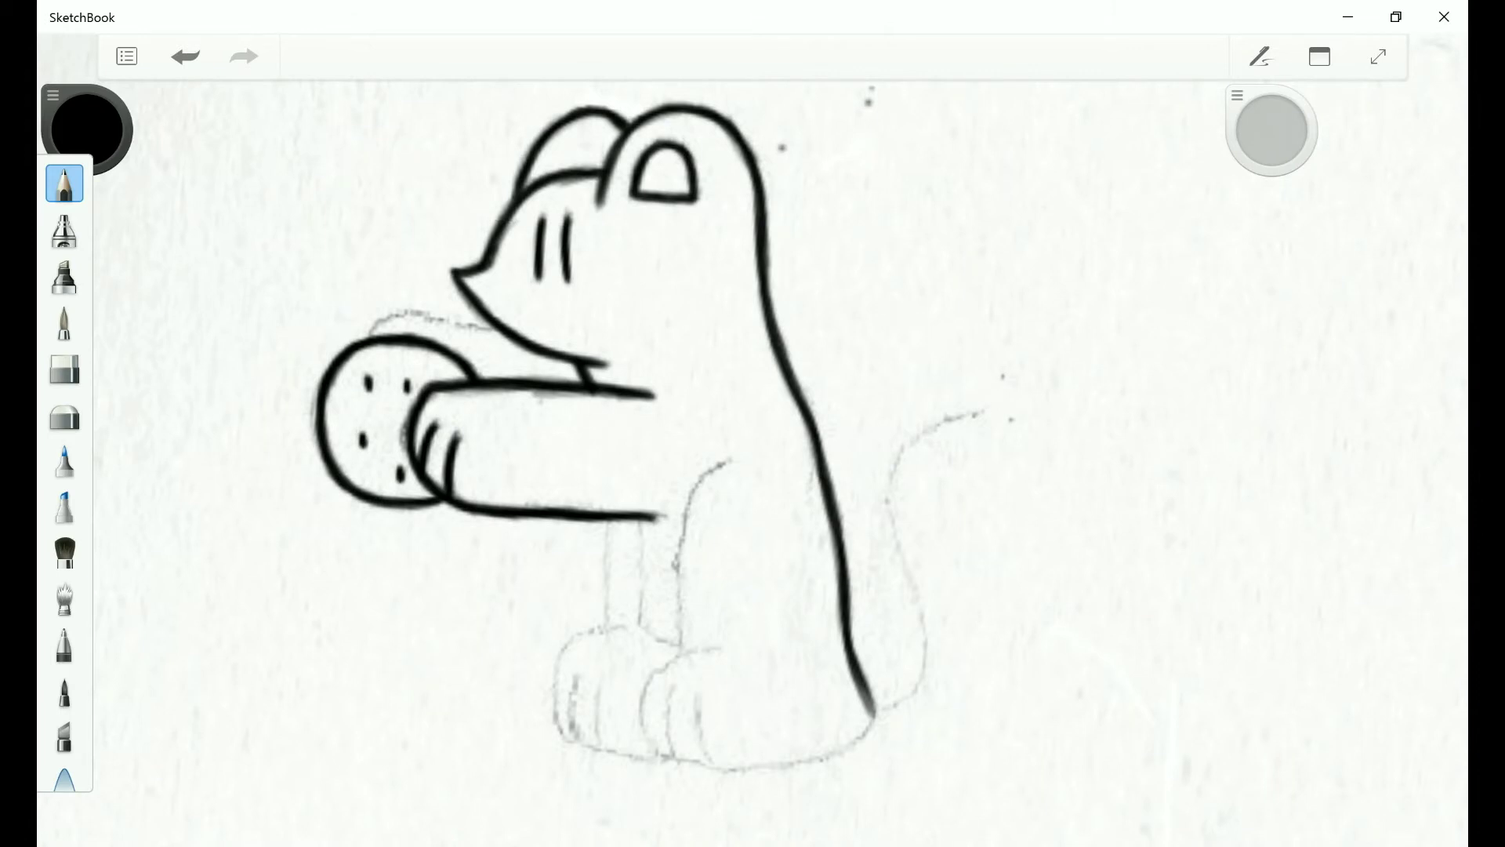
# Ink the cookie-holding cat's far arm where it reaches from under the muzzle to the top of the cookie.
pyautogui.scroll(-3, 752, 423)
pyautogui.scroll(4, 753, 423)
pyautogui.moveTo(385, 563); pyautogui.dragTo(445, 454)
pyautogui.hotkey('ctrl', 'z')
pyautogui.scroll(-4, 753, 423)
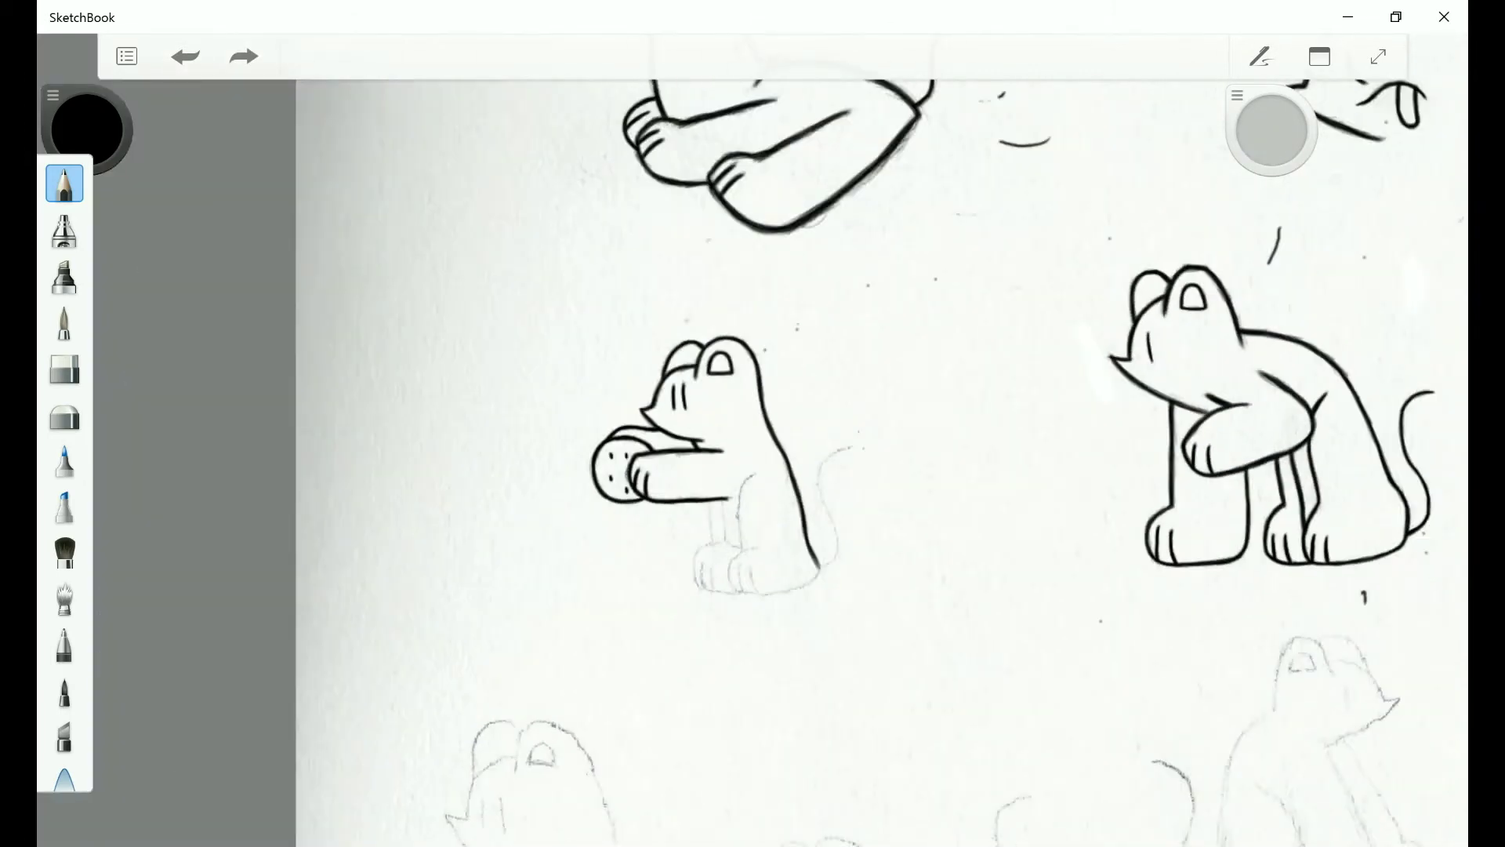
# Ink the cookie-holding cat's haunch curve and the rounded top and front of its near foot.
pyautogui.scroll(5, 753, 424)
pyautogui.scroll(4, 367, 232)
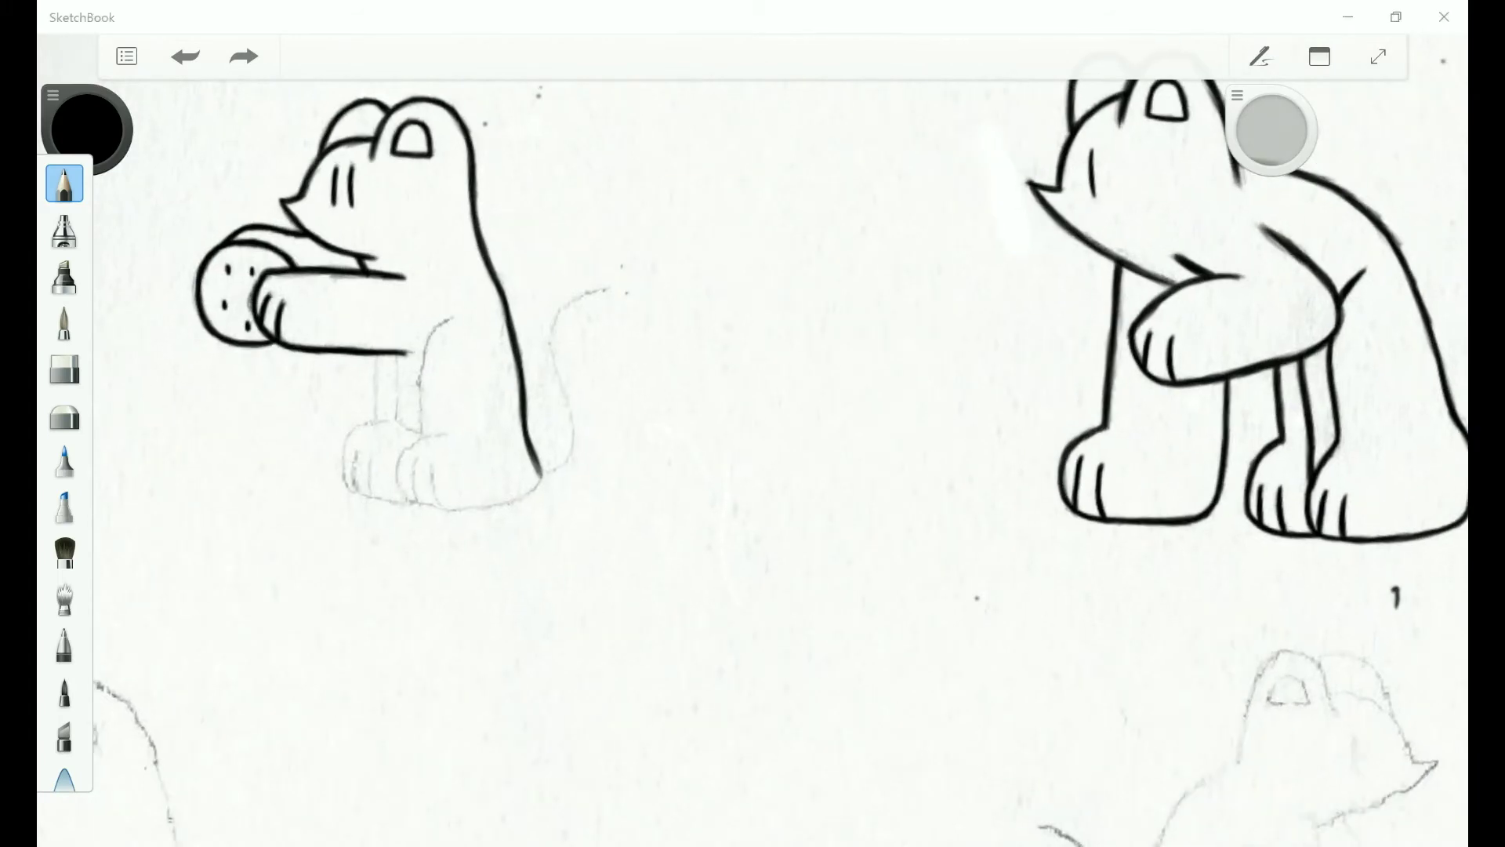
pyautogui.moveTo(492, 365)
pyautogui.mouseDown()
pyautogui.moveTo(440, 470)
pyautogui.moveTo(435, 553)
pyautogui.moveTo(461, 408)
pyautogui.moveTo(494, 362)
pyautogui.mouseUp()
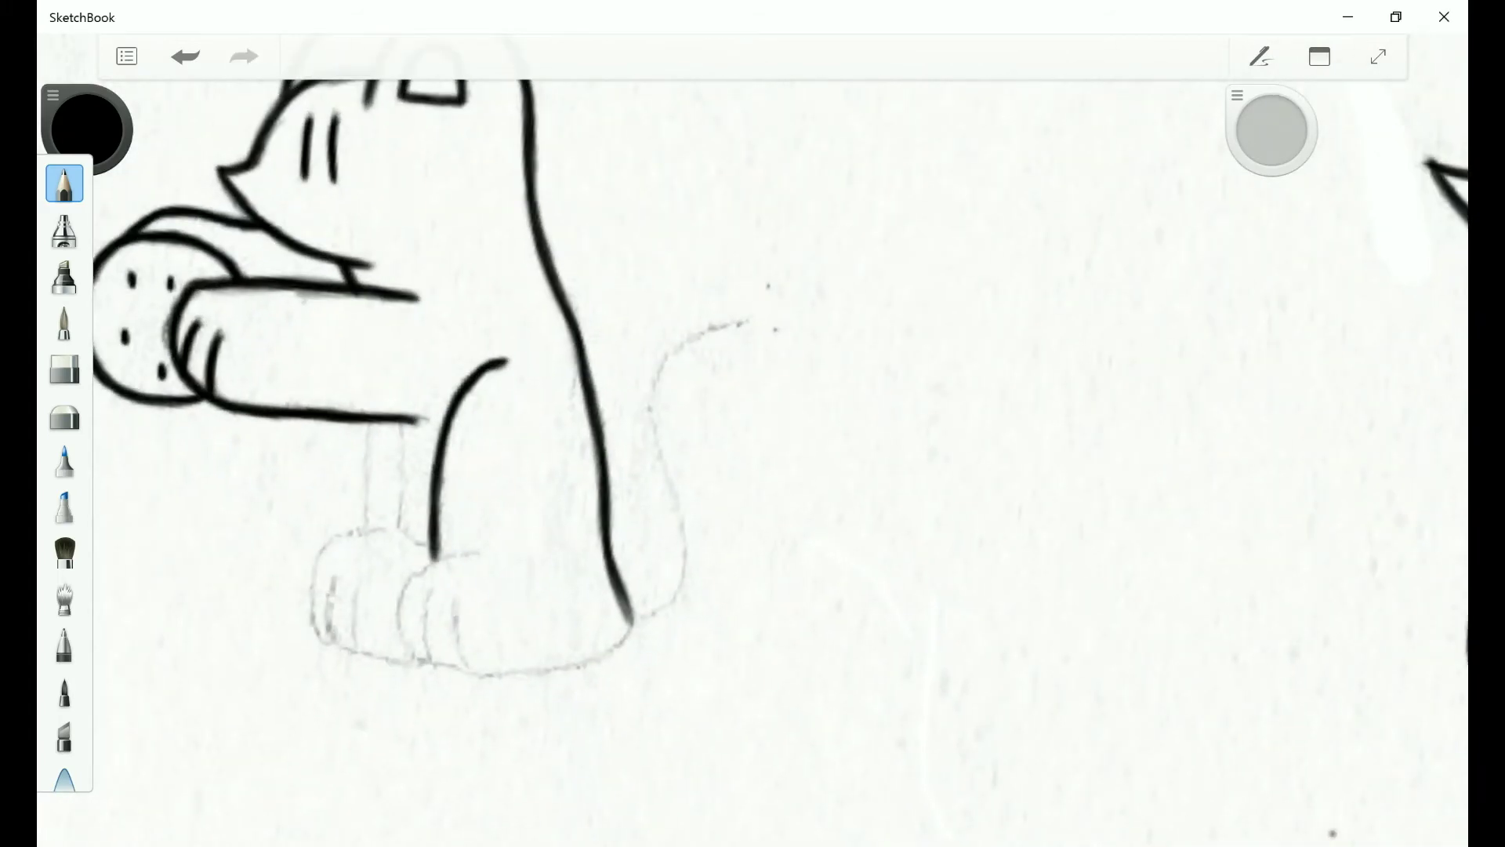
pyautogui.scroll(-3, 752, 423)
pyautogui.scroll(3, 752, 423)
pyautogui.moveTo(357, 584); pyautogui.dragTo(436, 484)
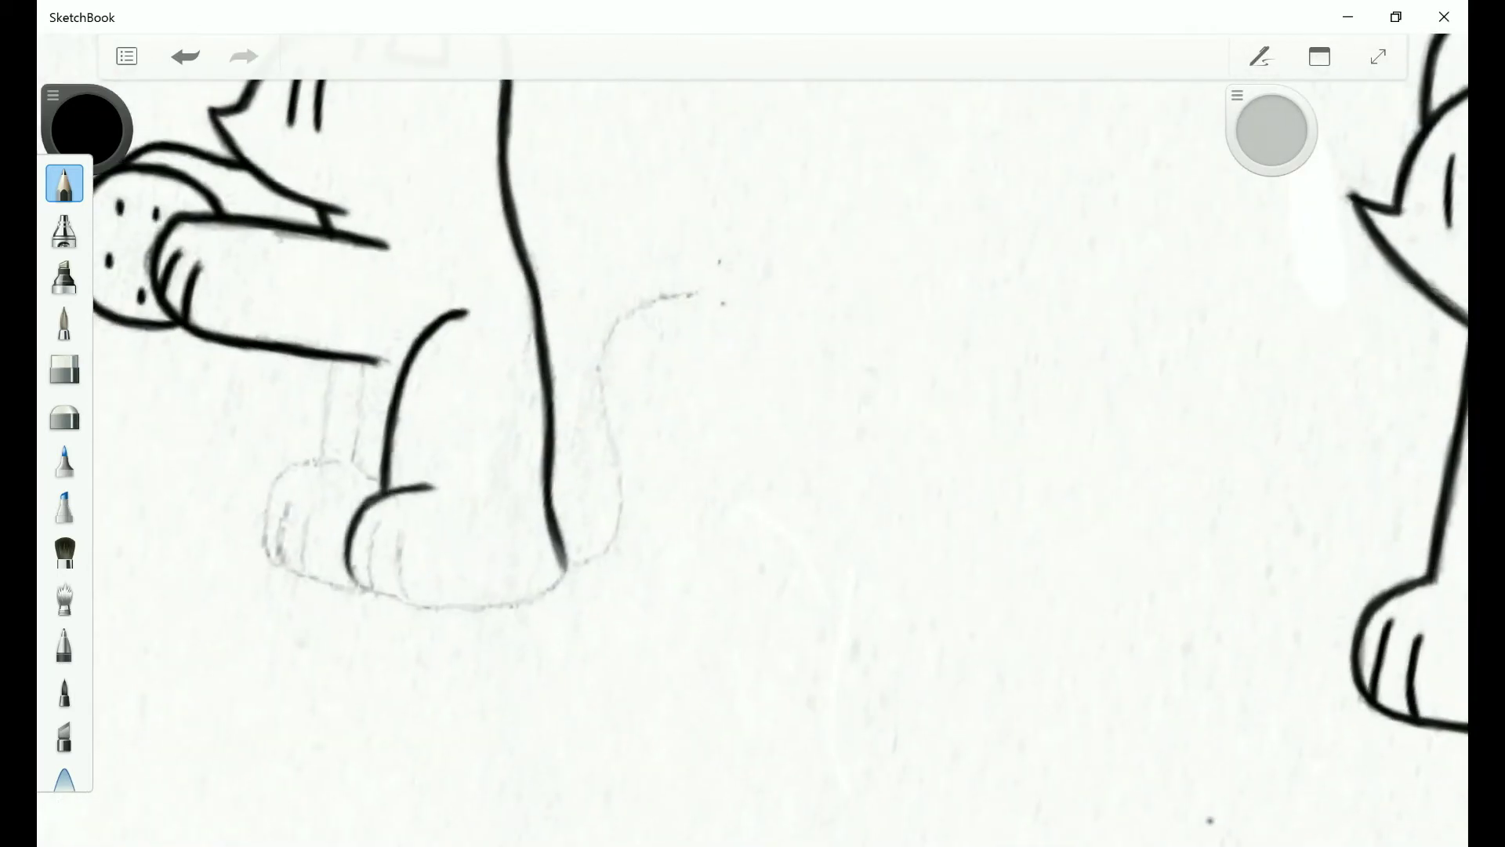
# Ink the near foot's bottom edge back to the cat's rump and add a first toe line.
pyautogui.scroll(-3, 752, 424)
pyautogui.scroll(3, 753, 423)
pyautogui.moveTo(678, 576)
pyautogui.mouseDown()
pyautogui.moveTo(627, 690)
pyautogui.moveTo(564, 729)
pyautogui.moveTo(592, 729)
pyautogui.mouseUp()
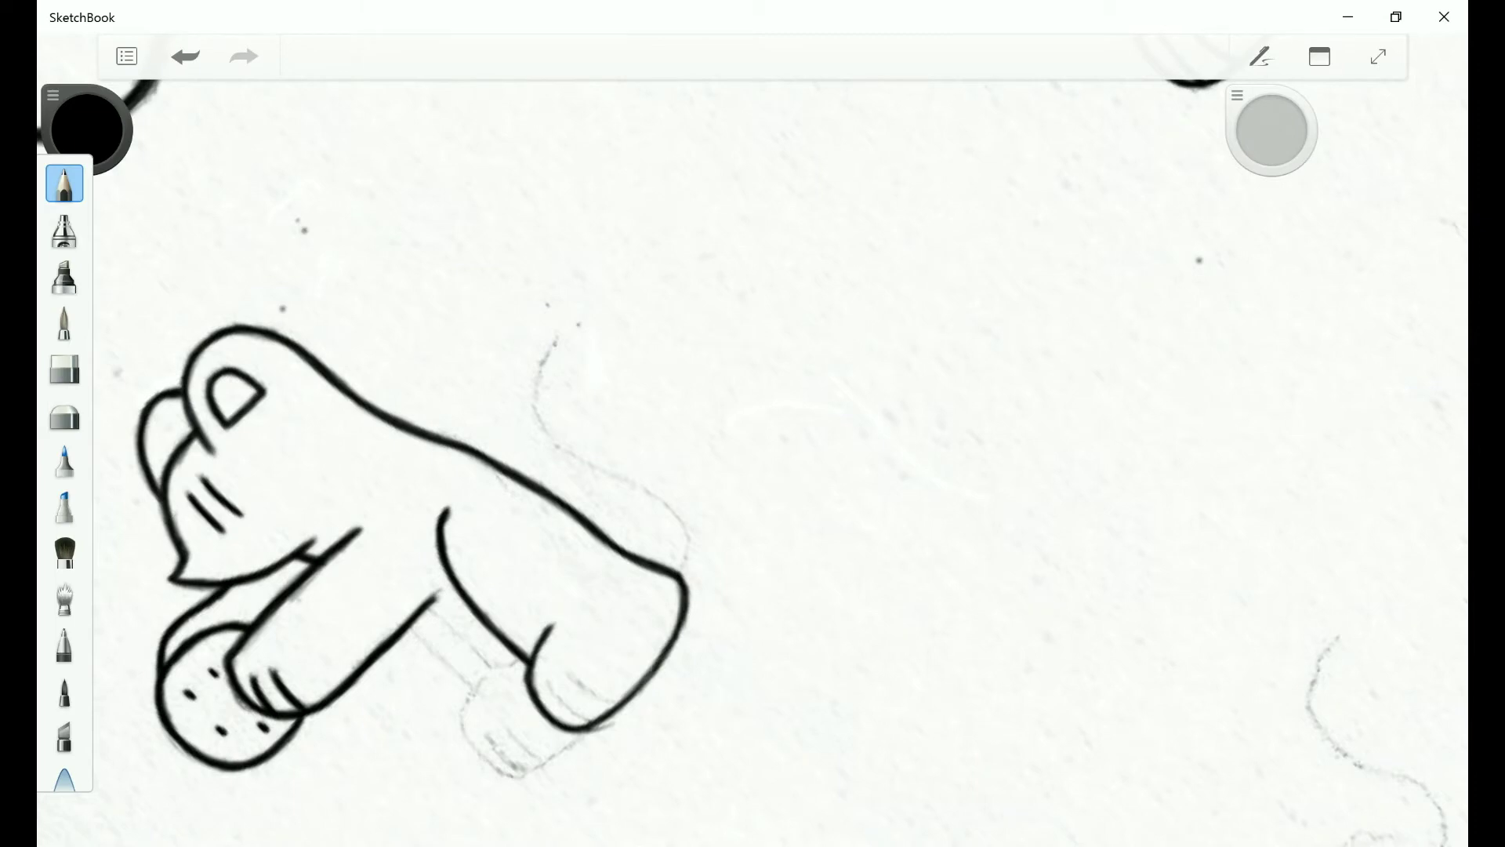
pyautogui.scroll(-3, 753, 423)
pyautogui.scroll(3, 753, 423)
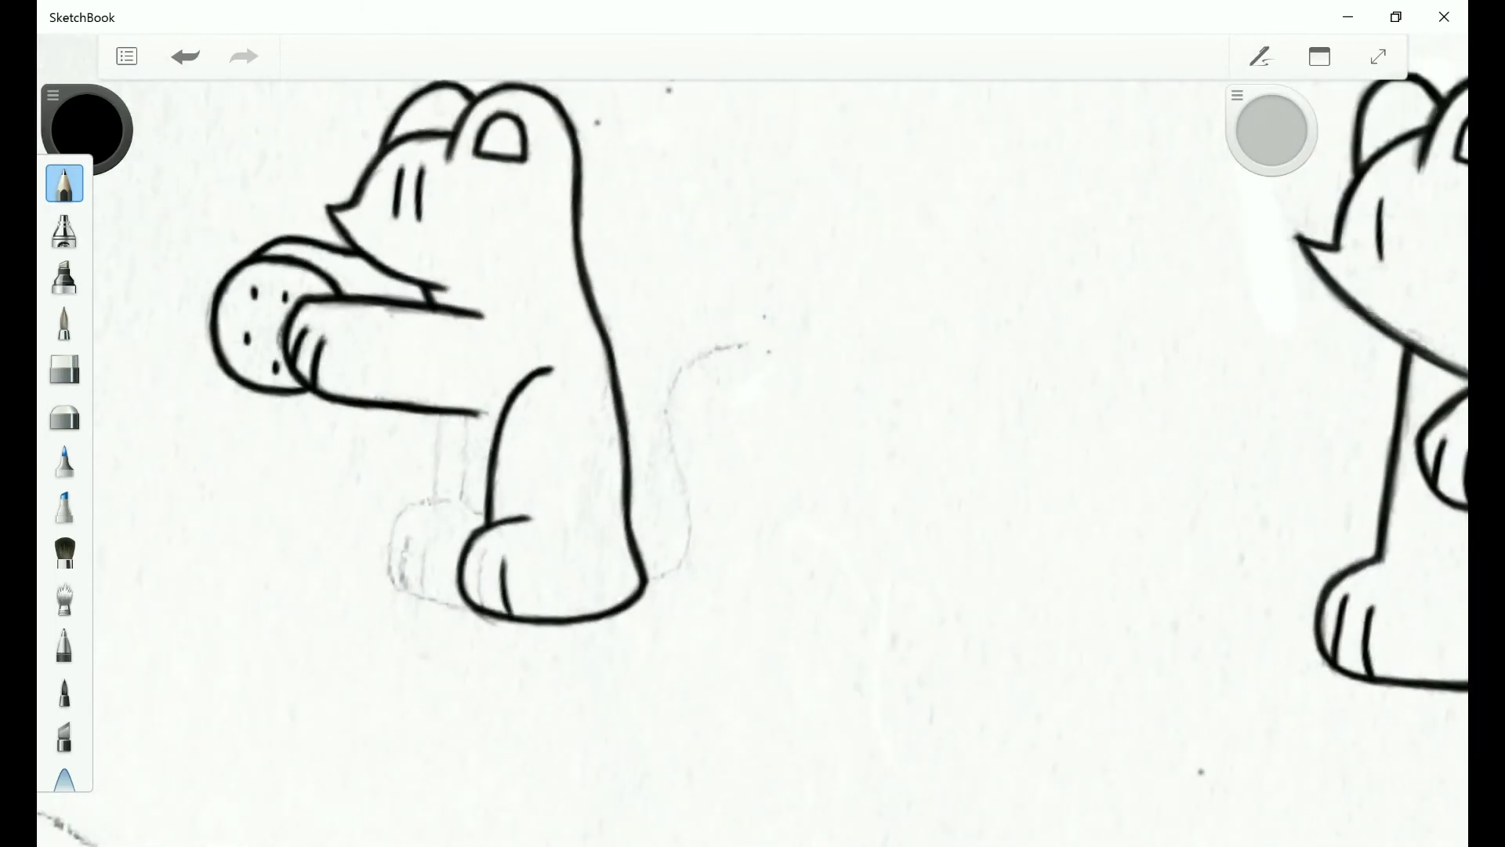
# Ink the near foot's other toe line and the rear edge of the far leg below the arm.
pyautogui.hotkey('ctrl', 'z')
pyautogui.scroll(-3, 752, 424)
pyautogui.scroll(3, 752, 423)
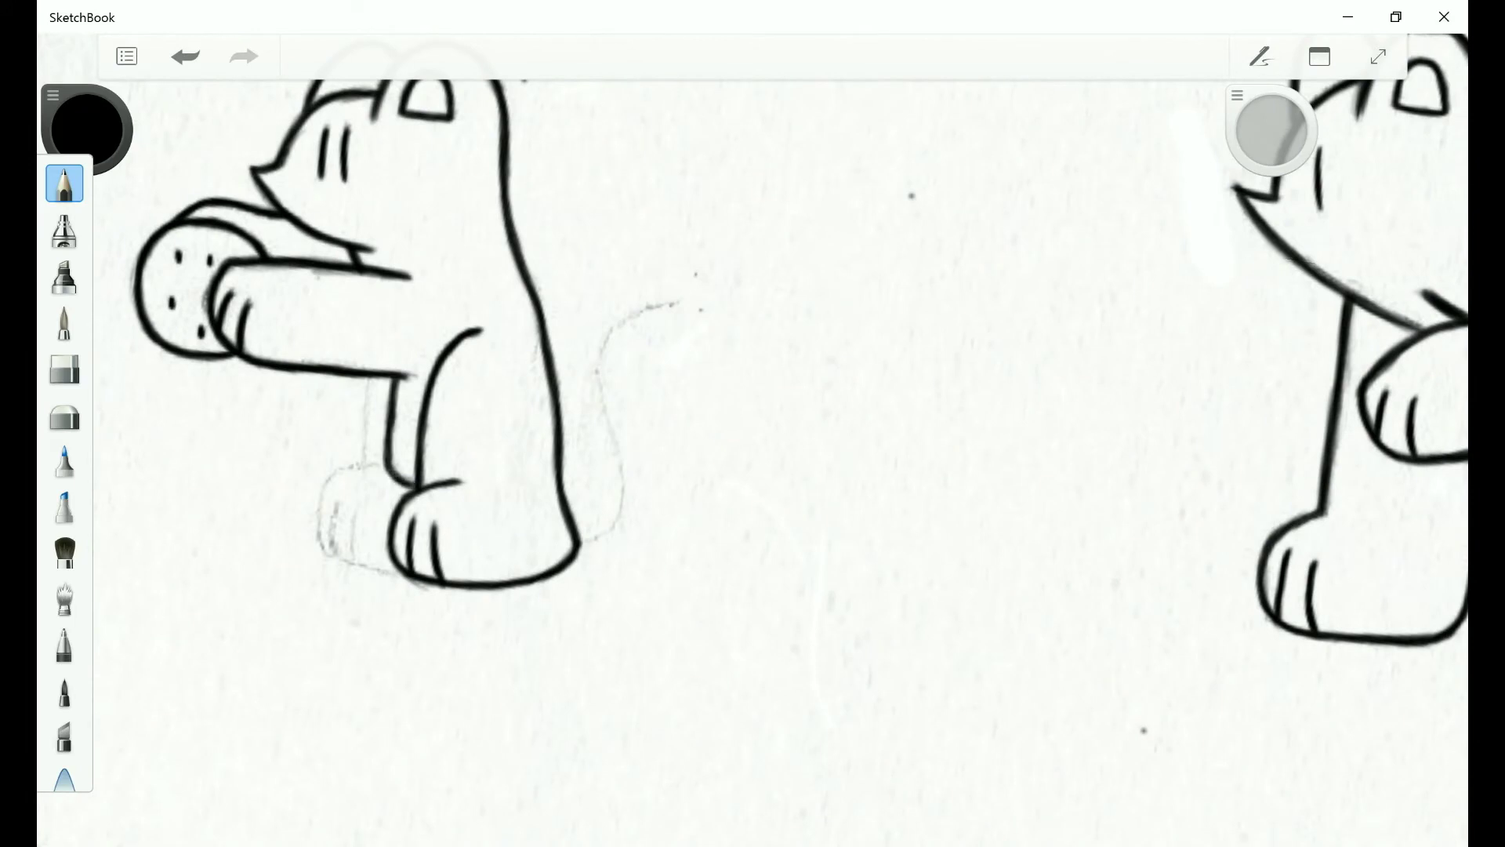
pyautogui.hotkey('ctrl', 'z')
pyautogui.scroll(1, 752, 424)
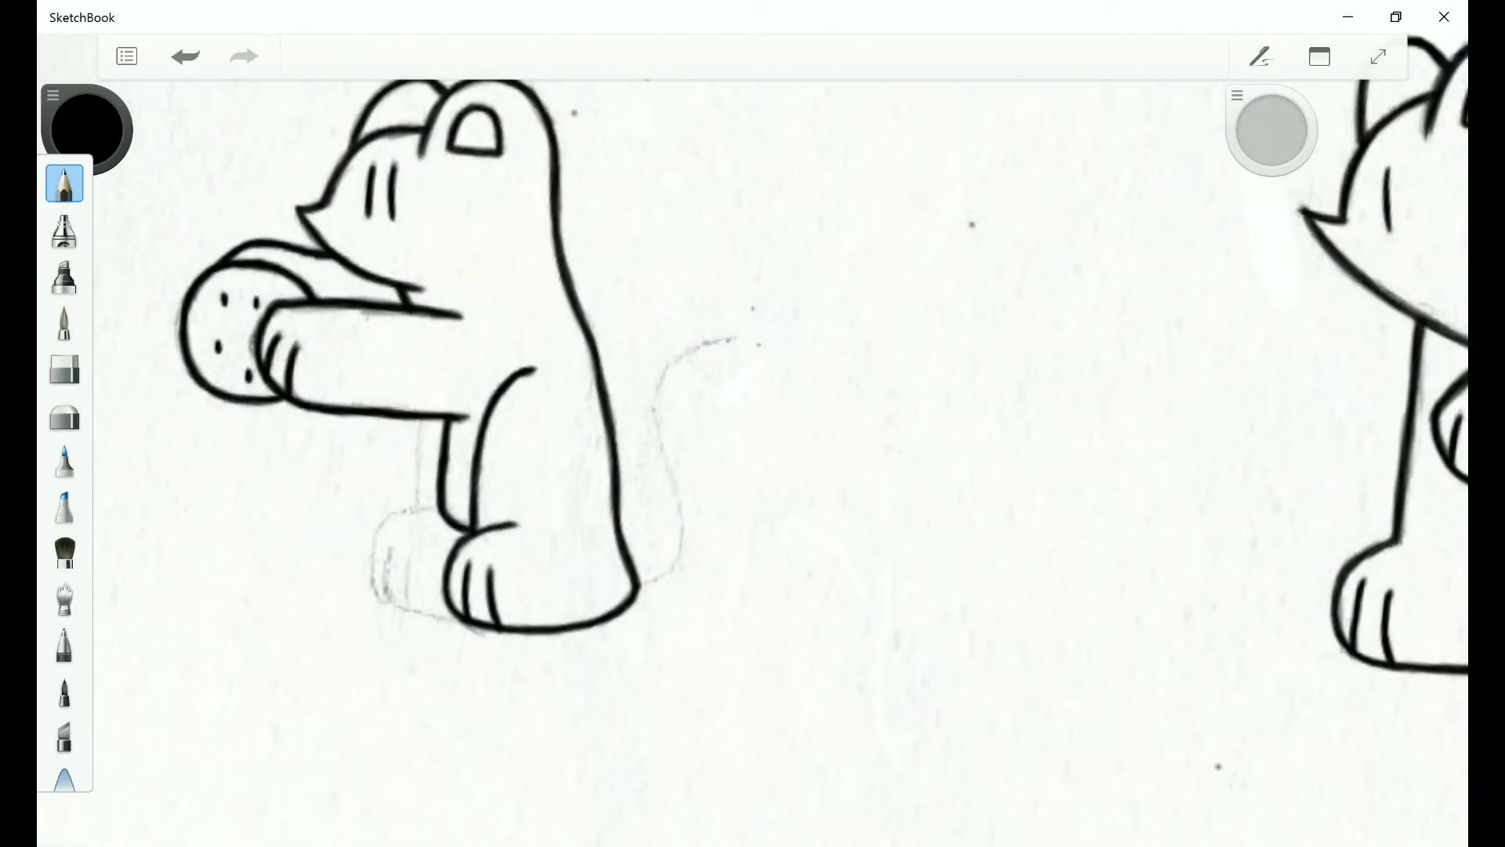
# Ink the cookie-holding cat's far foot with two toe lines and the front edge of its leg.
pyautogui.moveTo(411, 508); pyautogui.dragTo(455, 621)
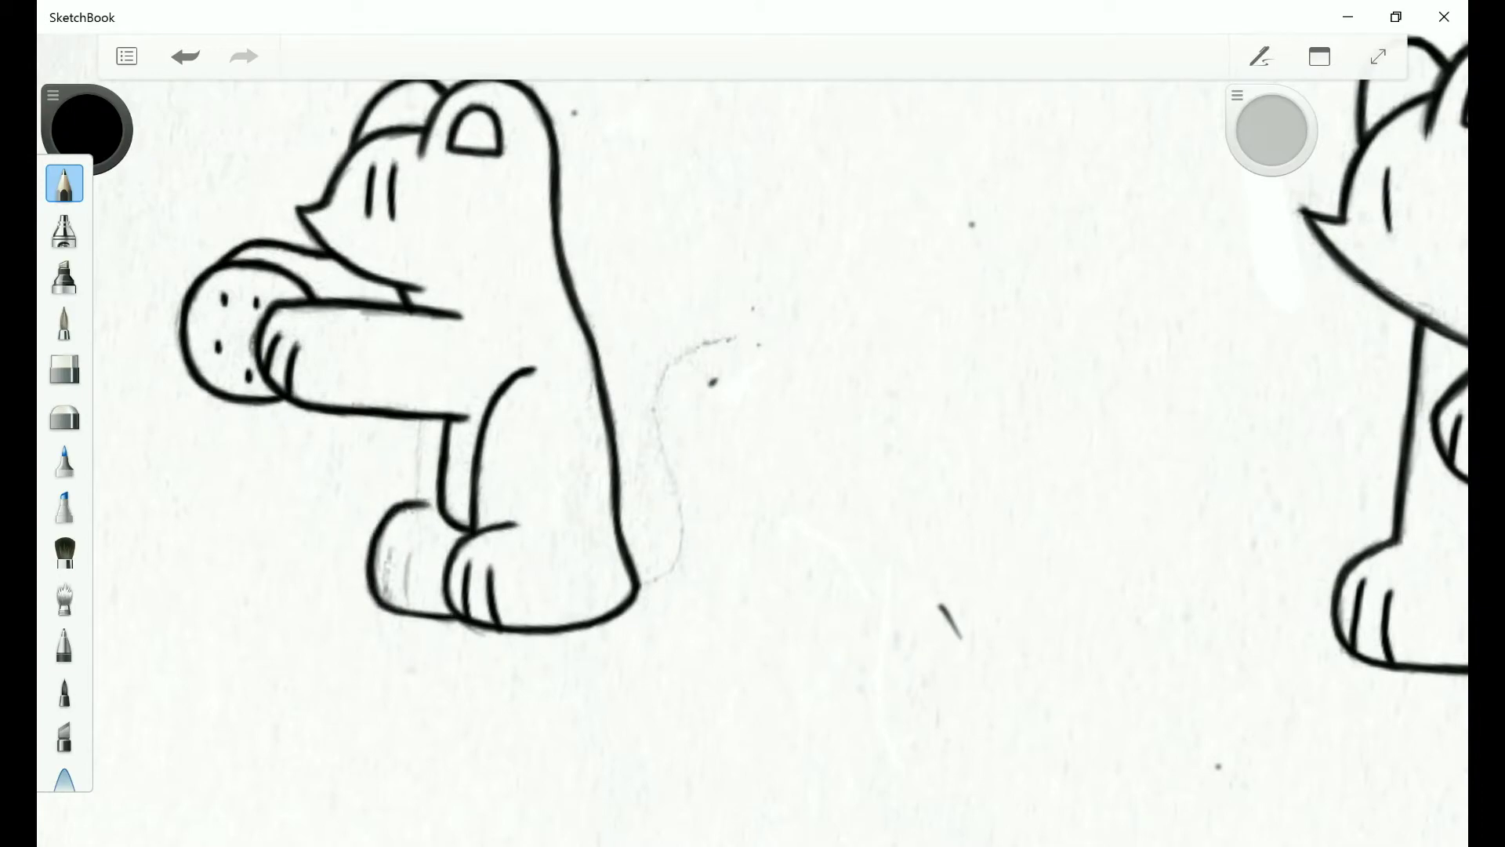
pyautogui.scroll(-2, 752, 423)
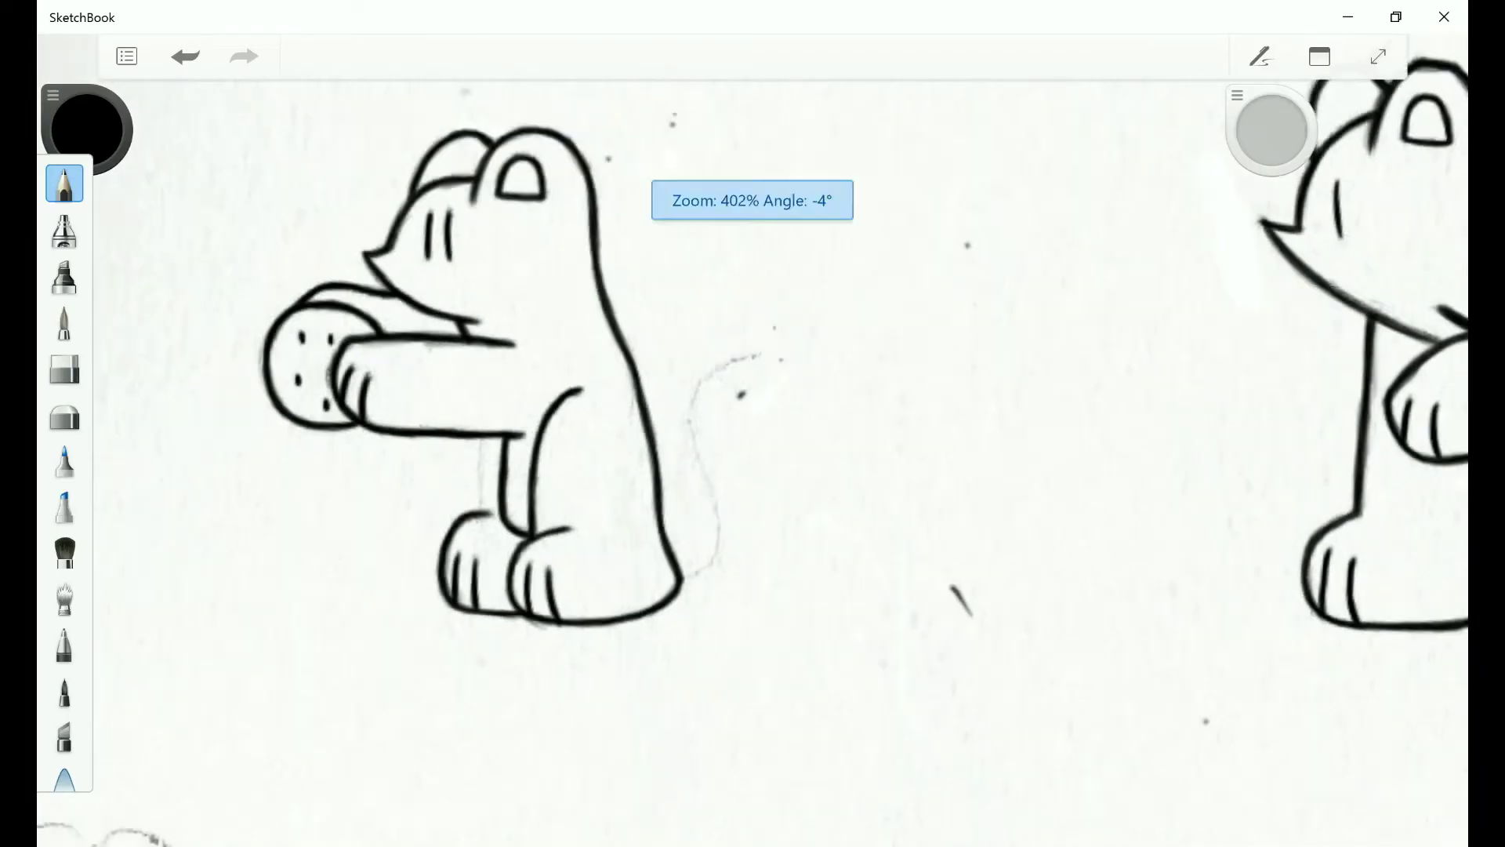
pyautogui.scroll(-3, 752, 424)
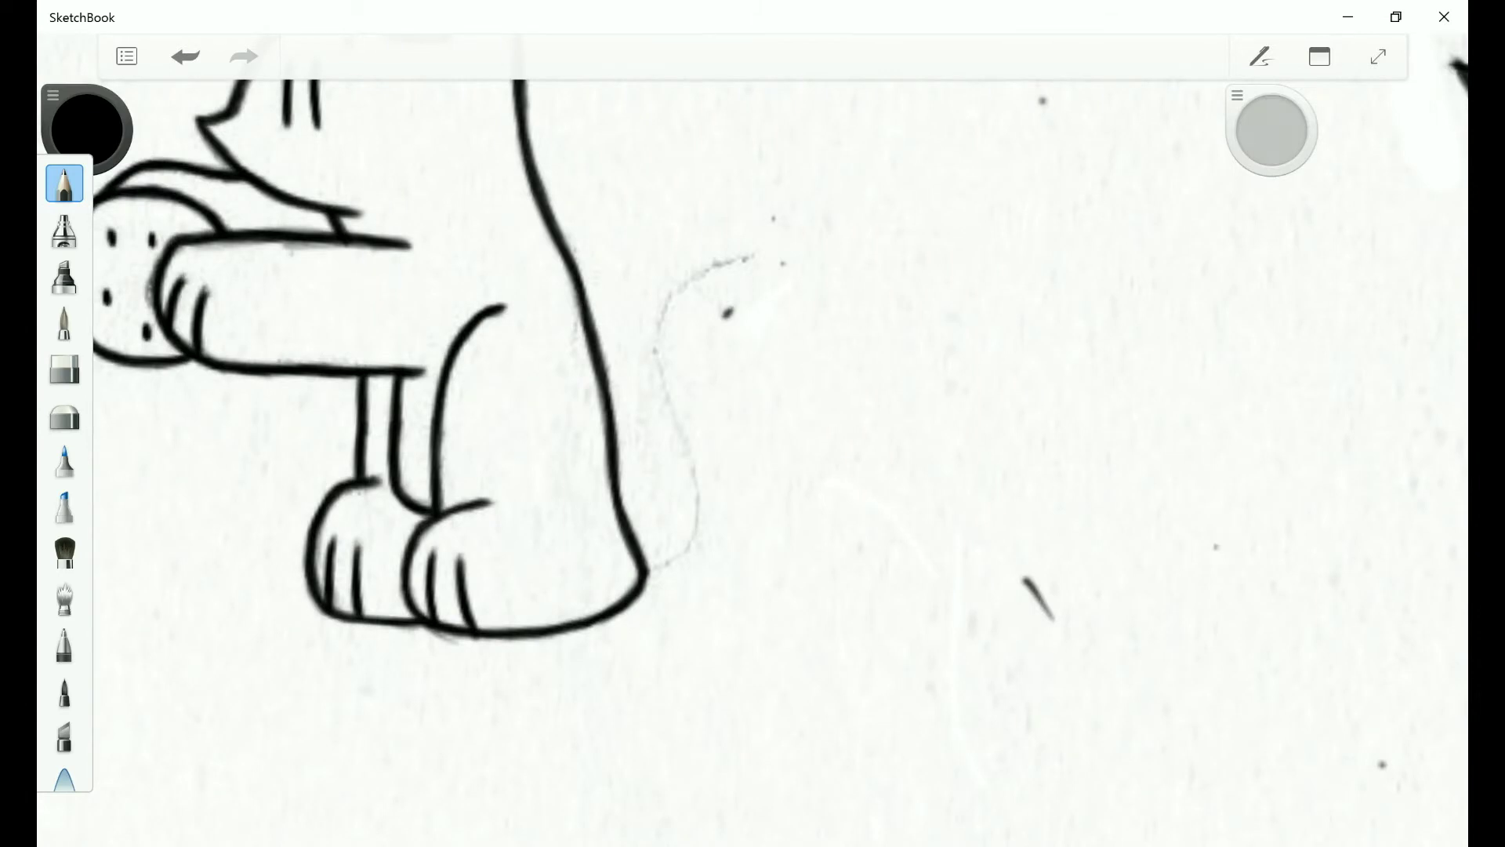
# Ink the cookie-holding cat's curved tail from its raised tip down to the base of the back.
pyautogui.scroll(-2, 753, 423)
pyautogui.scroll(4, 796, 466)
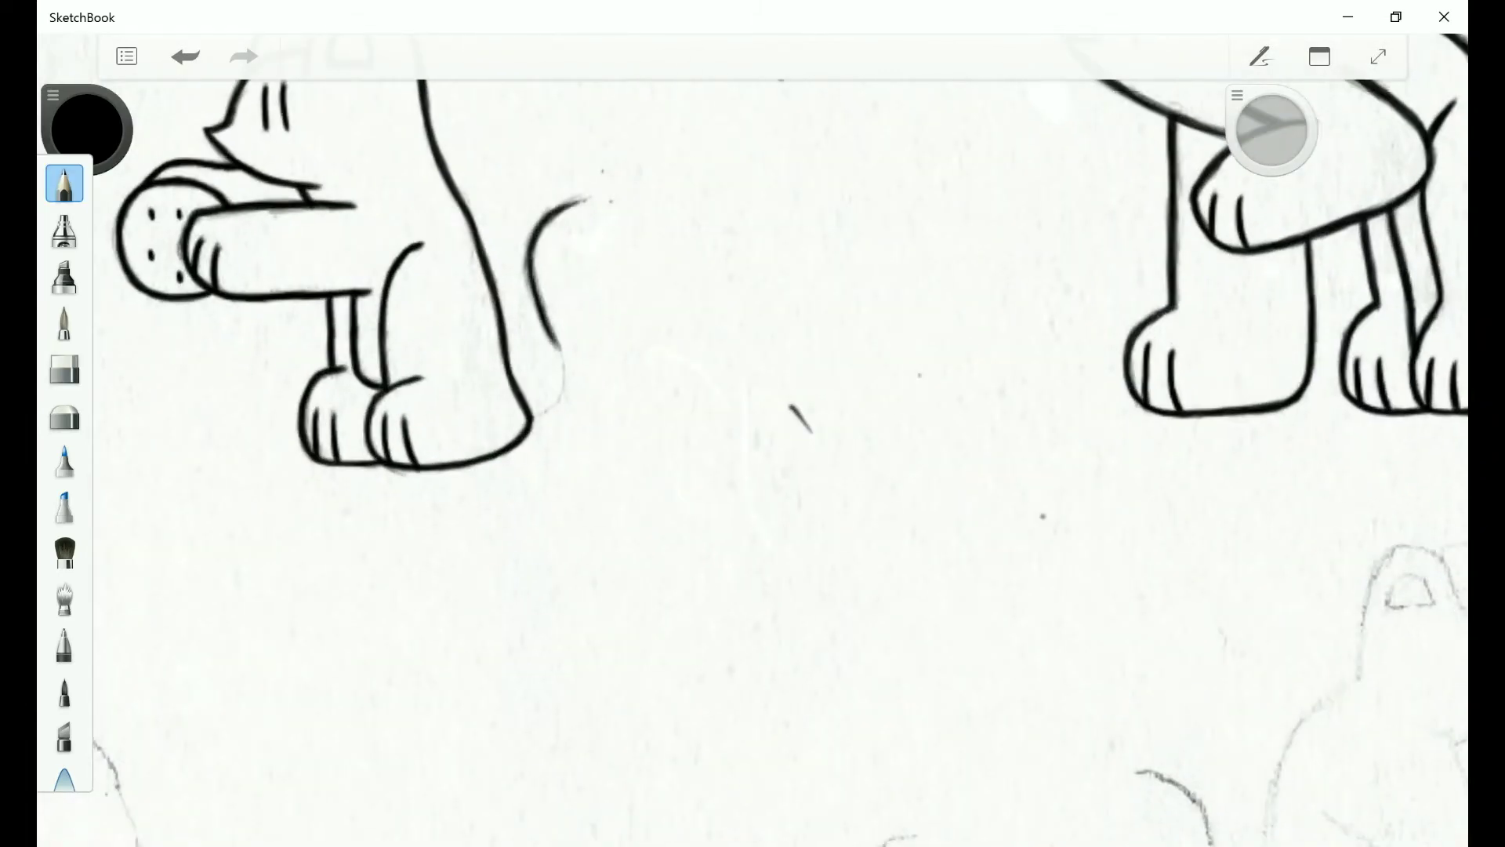
pyautogui.scroll(-4, 752, 424)
pyautogui.scroll(4, 752, 423)
pyautogui.moveTo(655, 382); pyautogui.dragTo(616, 573)
# Ink the back of the sitting cat below the finished figures and continue the outline over its near ear.
pyautogui.scroll(1, 705, 423)
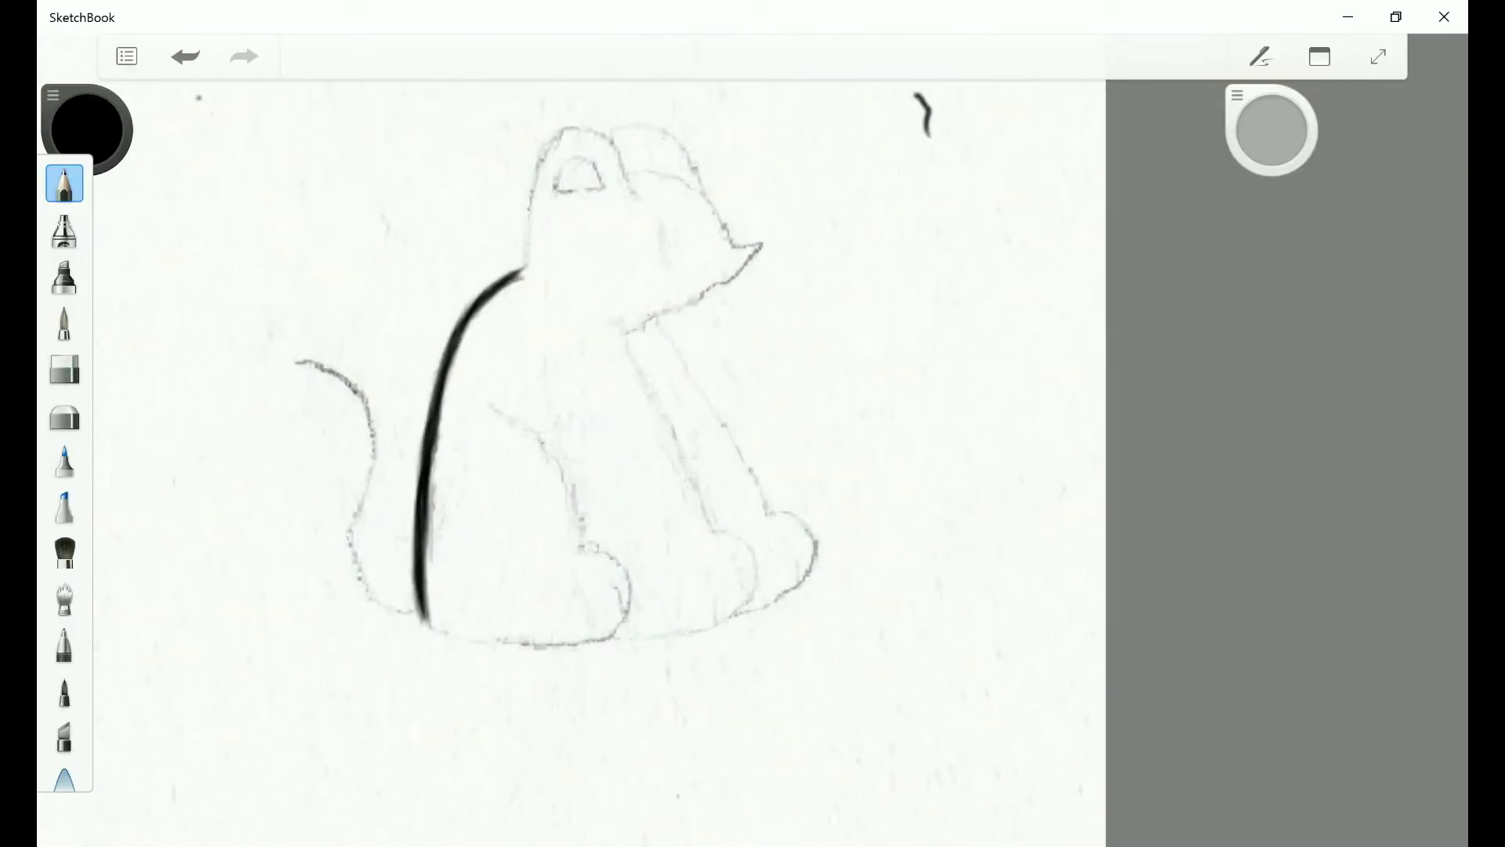
pyautogui.scroll(-2, 705, 423)
pyautogui.scroll(3, 706, 424)
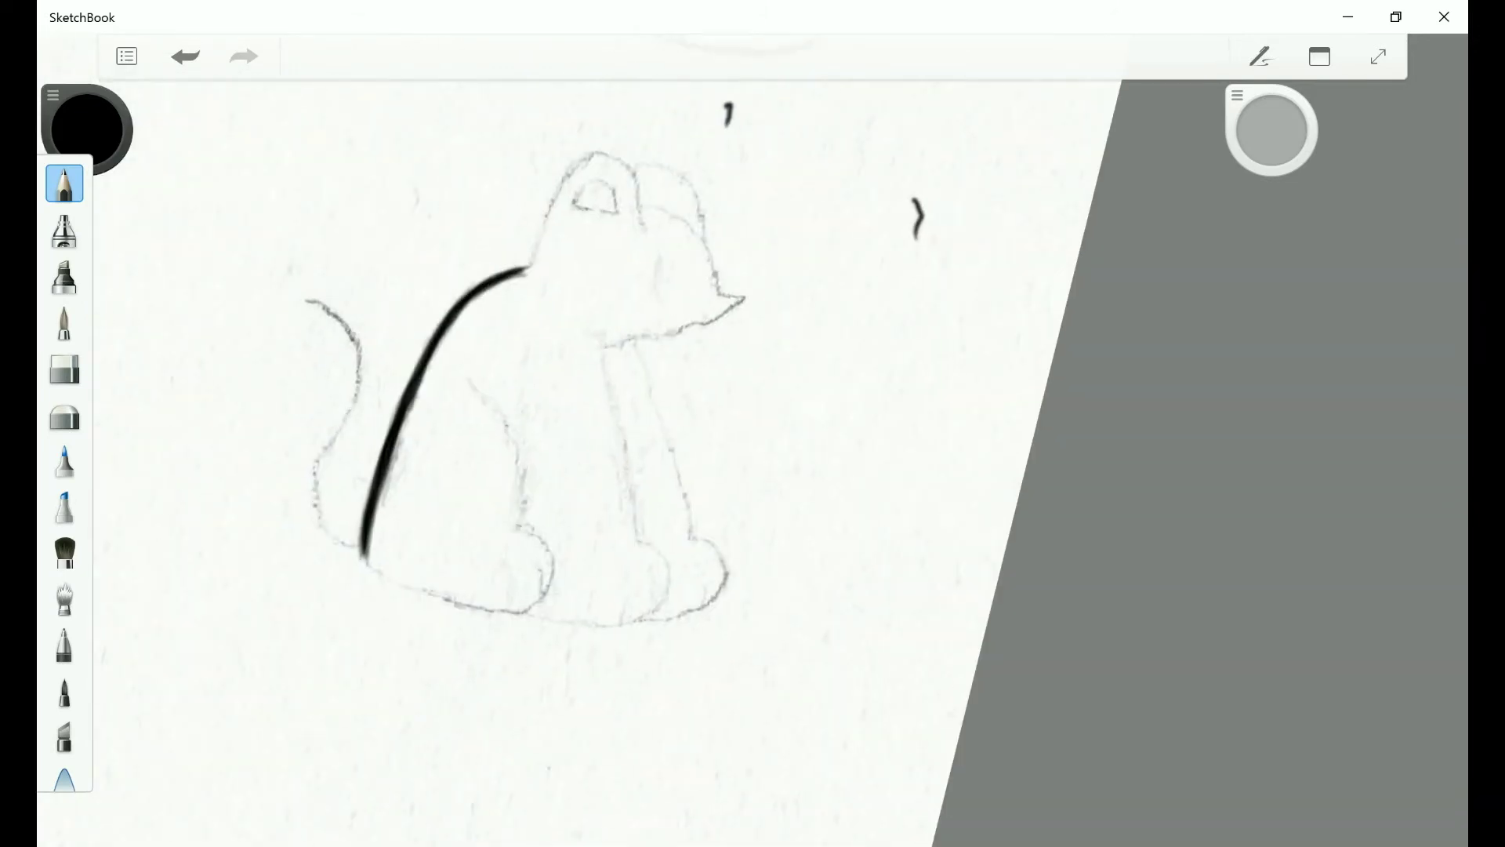
pyautogui.scroll(1, 705, 424)
pyautogui.moveTo(562, 166); pyautogui.dragTo(499, 288)
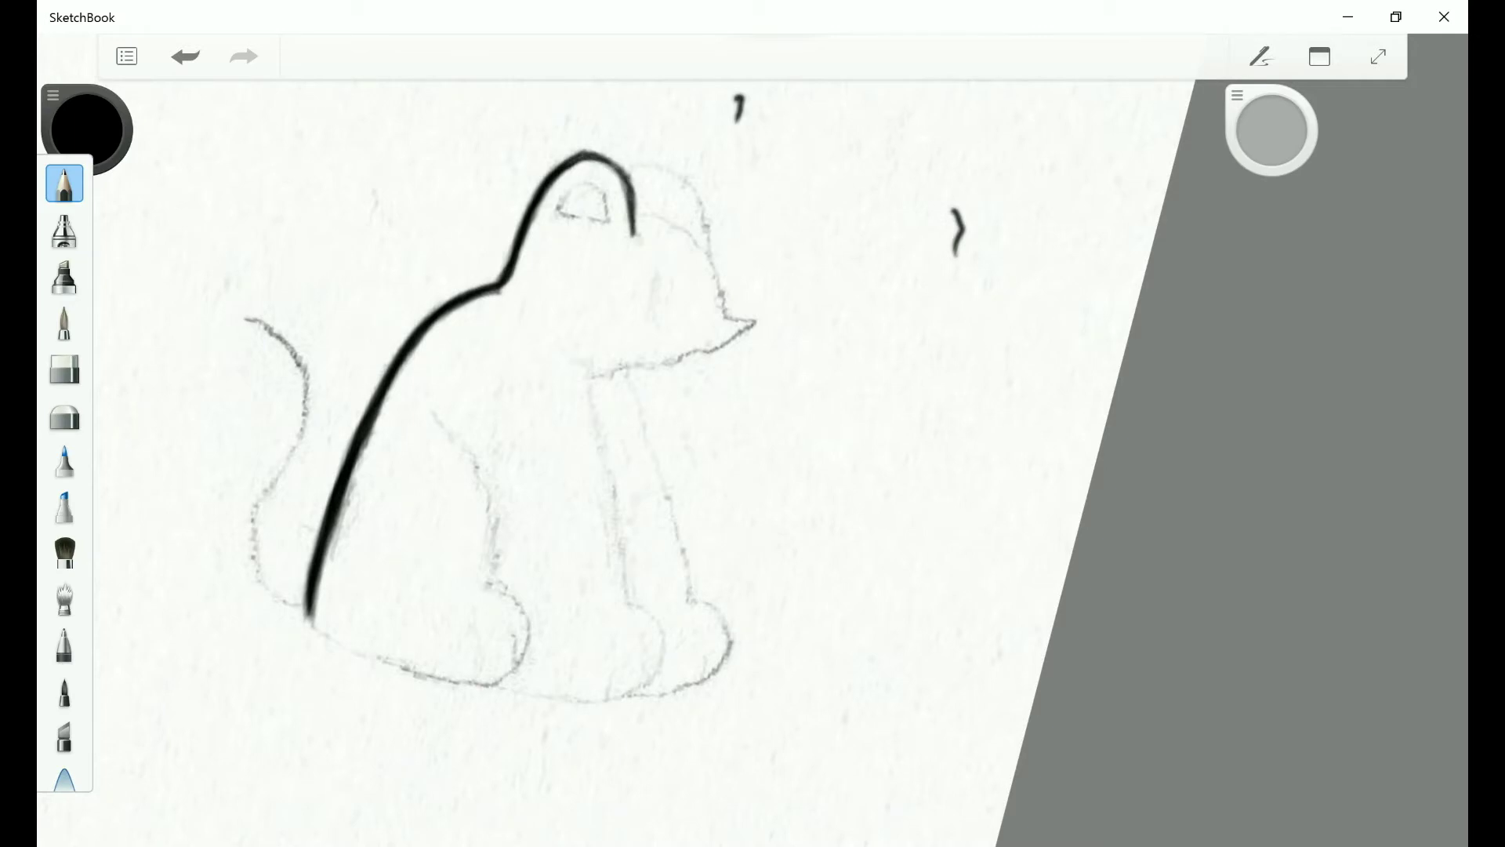
# Ink the sitting cat's bottom edge from the rump forward and round it up into the hind paw.
pyautogui.scroll(-4, 705, 424)
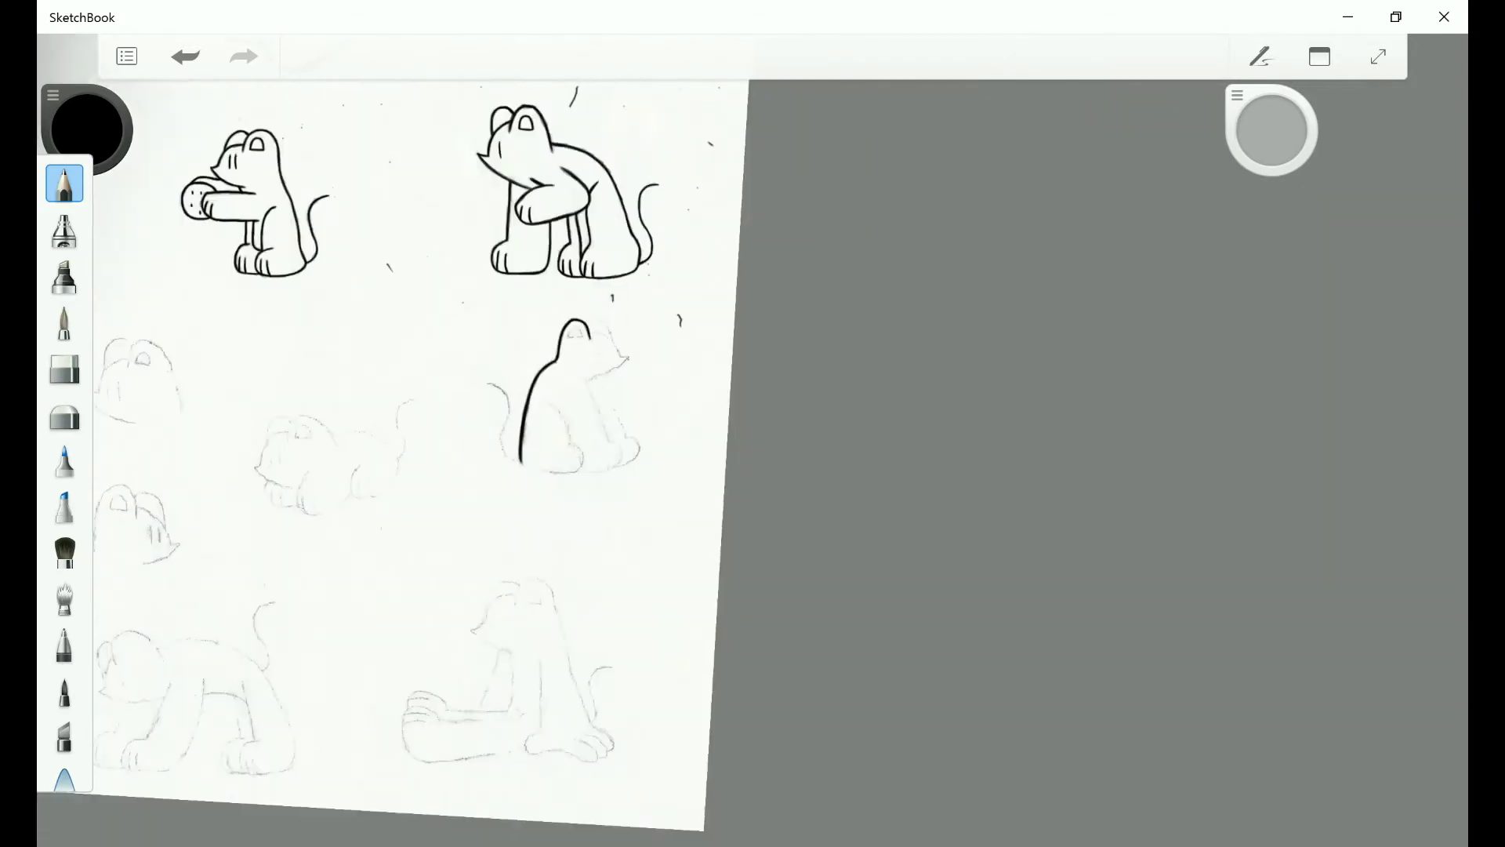
pyautogui.scroll(6, 705, 423)
pyautogui.moveTo(368, 127); pyautogui.dragTo(331, 287)
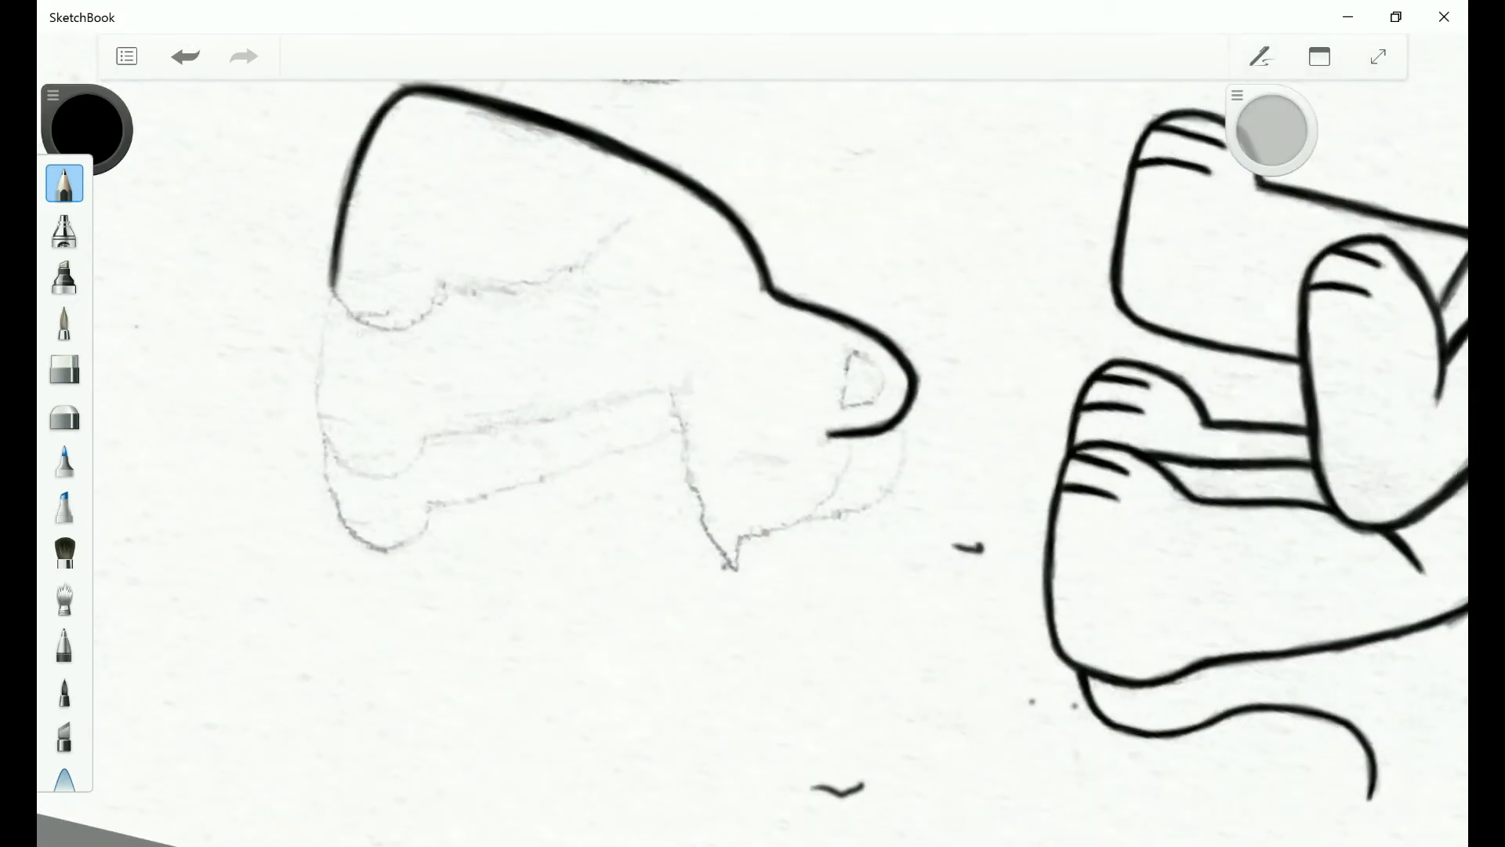
pyautogui.scroll(-3, 549, 423)
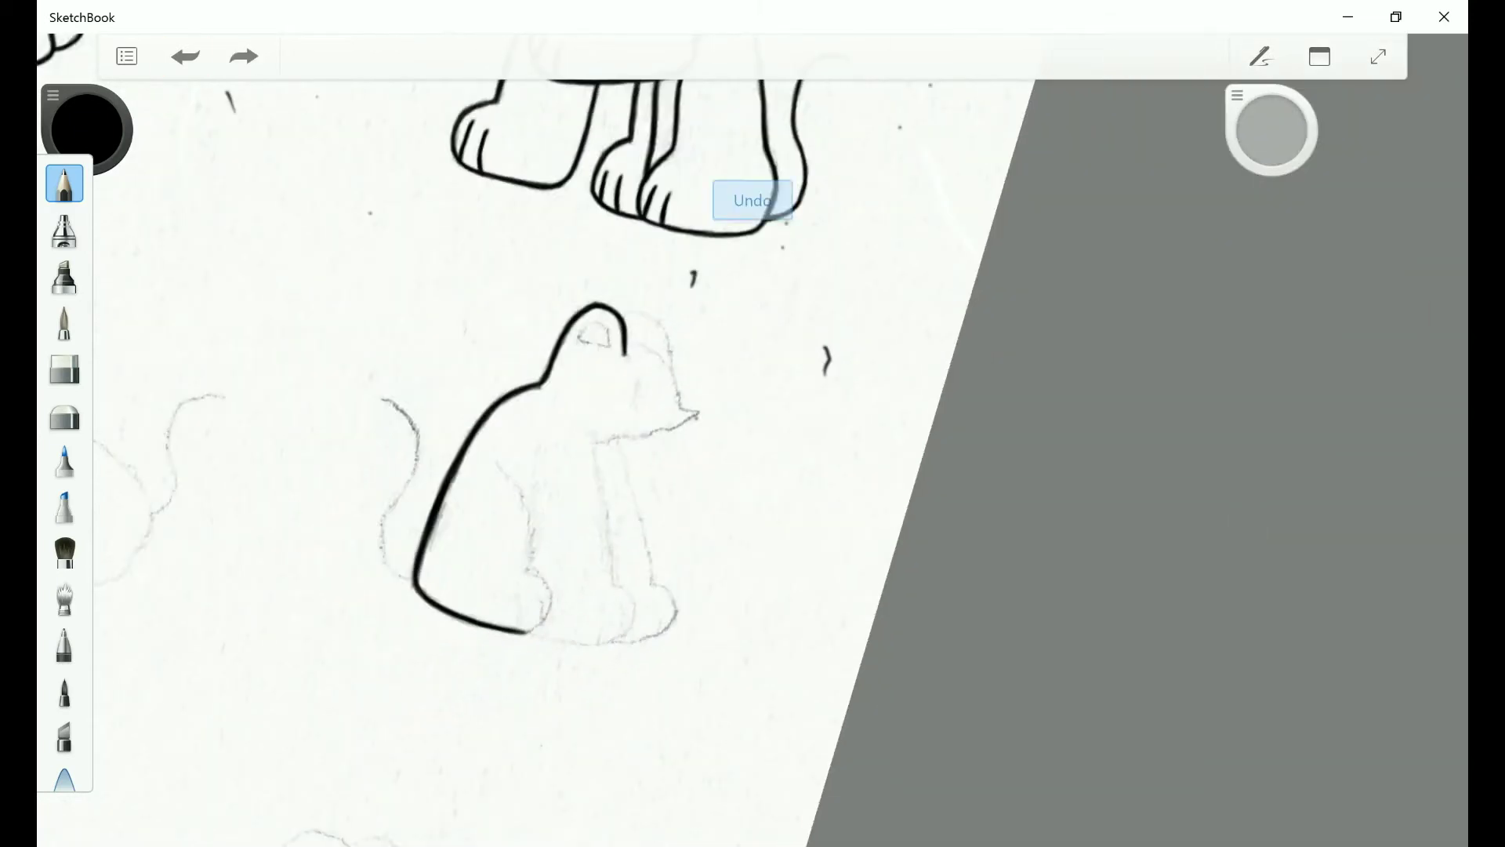
pyautogui.scroll(4, 391, 313)
pyautogui.moveTo(383, 400)
pyautogui.mouseDown()
pyautogui.moveTo(453, 451)
pyautogui.moveTo(424, 503)
pyautogui.mouseUp()
pyautogui.scroll(-3, 549, 423)
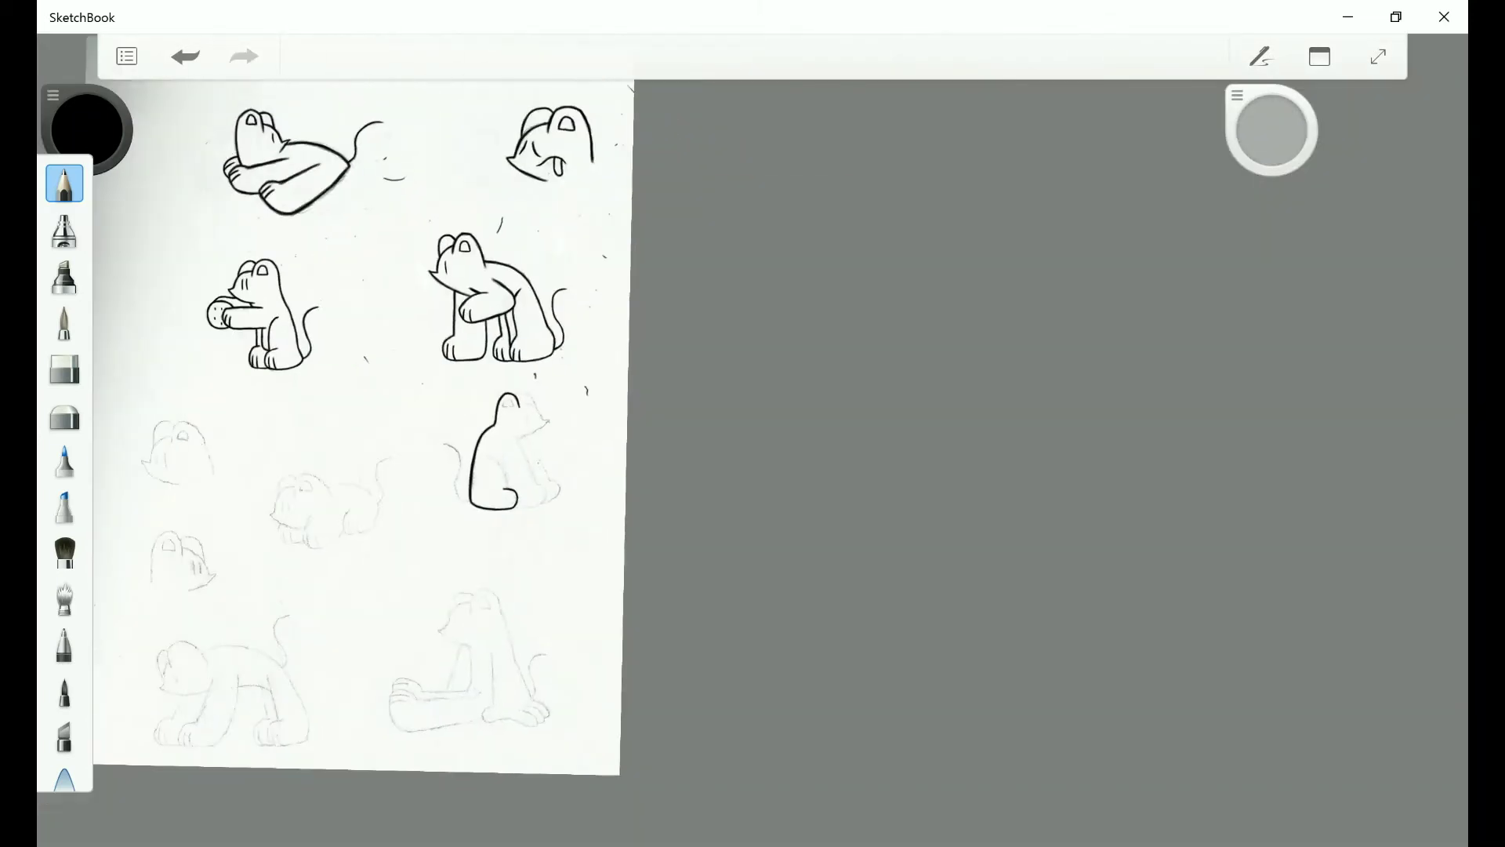
# Ink two short toe lines on the sitting cat's hind paw.
pyautogui.scroll(4, 392, 313)
pyautogui.moveTo(243, 396); pyautogui.dragTo(244, 445)
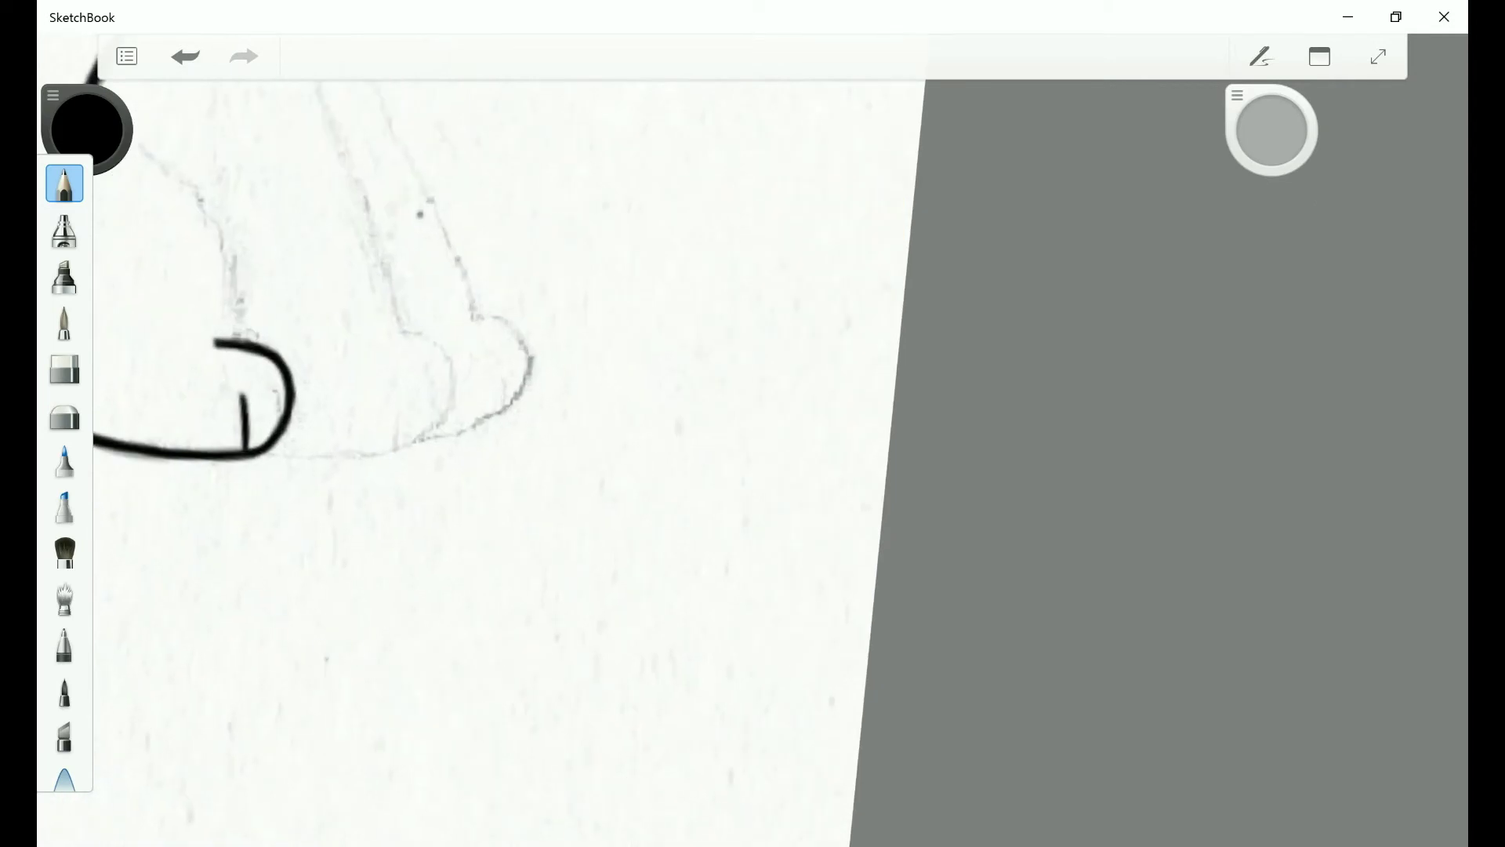
pyautogui.scroll(-3, 549, 423)
pyautogui.hotkey('ctrl', 'z')
pyautogui.scroll(4, 392, 314)
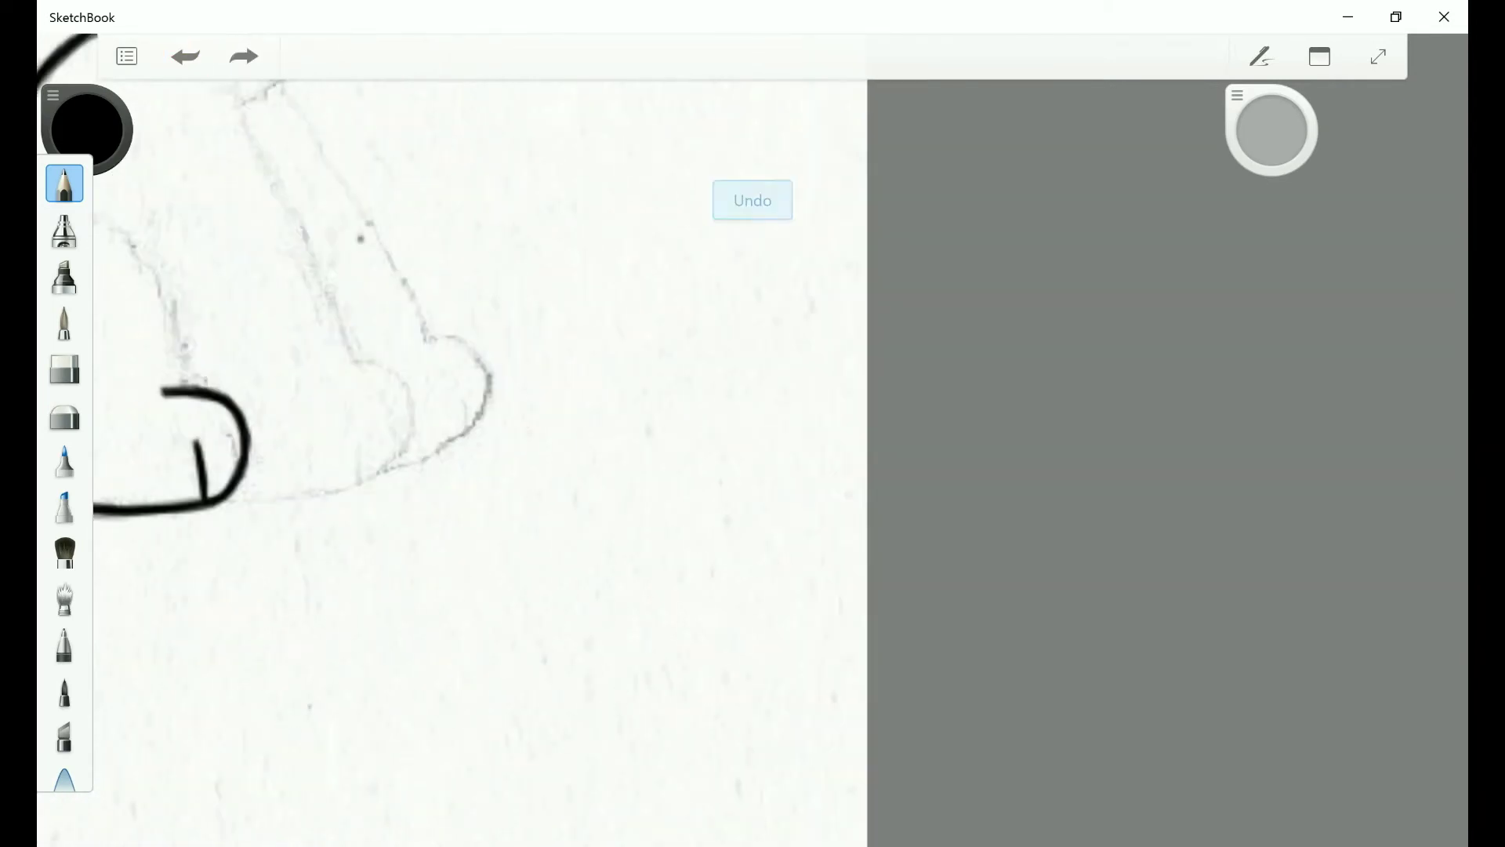
pyautogui.moveTo(332, 414); pyautogui.dragTo(338, 456)
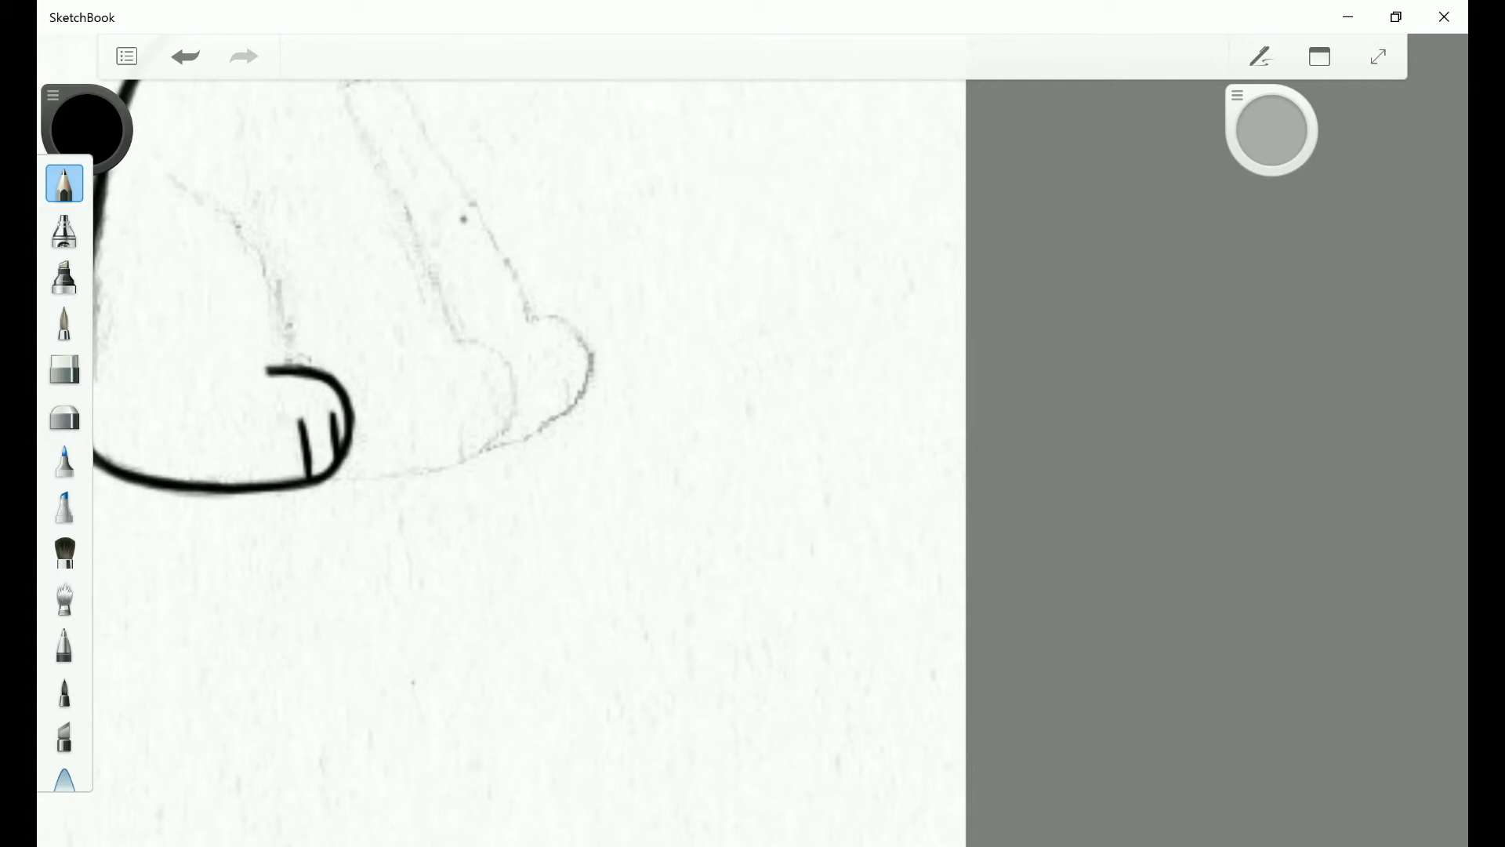
# Ink the front curve of the sitting cat's haunch down to the hind paw.
pyautogui.scroll(-3, 549, 423)
pyautogui.scroll(3, 392, 313)
pyautogui.moveTo(304, 231)
pyautogui.mouseDown()
pyautogui.moveTo(332, 320)
pyautogui.moveTo(316, 401)
pyautogui.mouseUp()
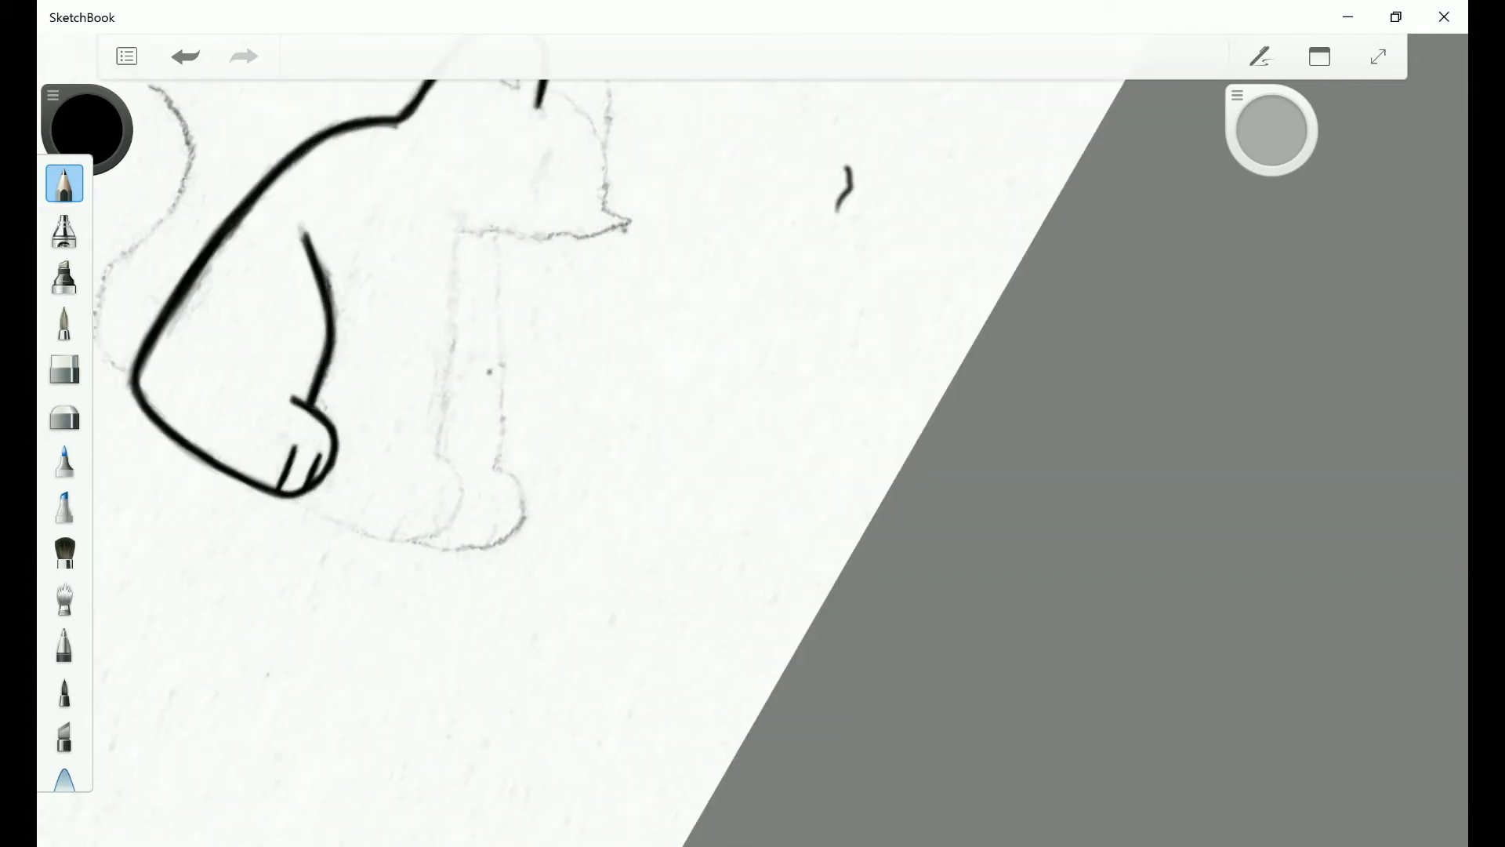
# Ink the rear edge of the sitting cat's near foreleg from the chest down to the hind paw.
pyautogui.scroll(-3, 549, 423)
pyautogui.scroll(3, 392, 314)
pyautogui.moveTo(198, 313); pyautogui.dragTo(190, 492)
pyautogui.moveTo(198, 280); pyautogui.dragTo(190, 494)
pyautogui.moveTo(198, 284); pyautogui.dragTo(189, 494)
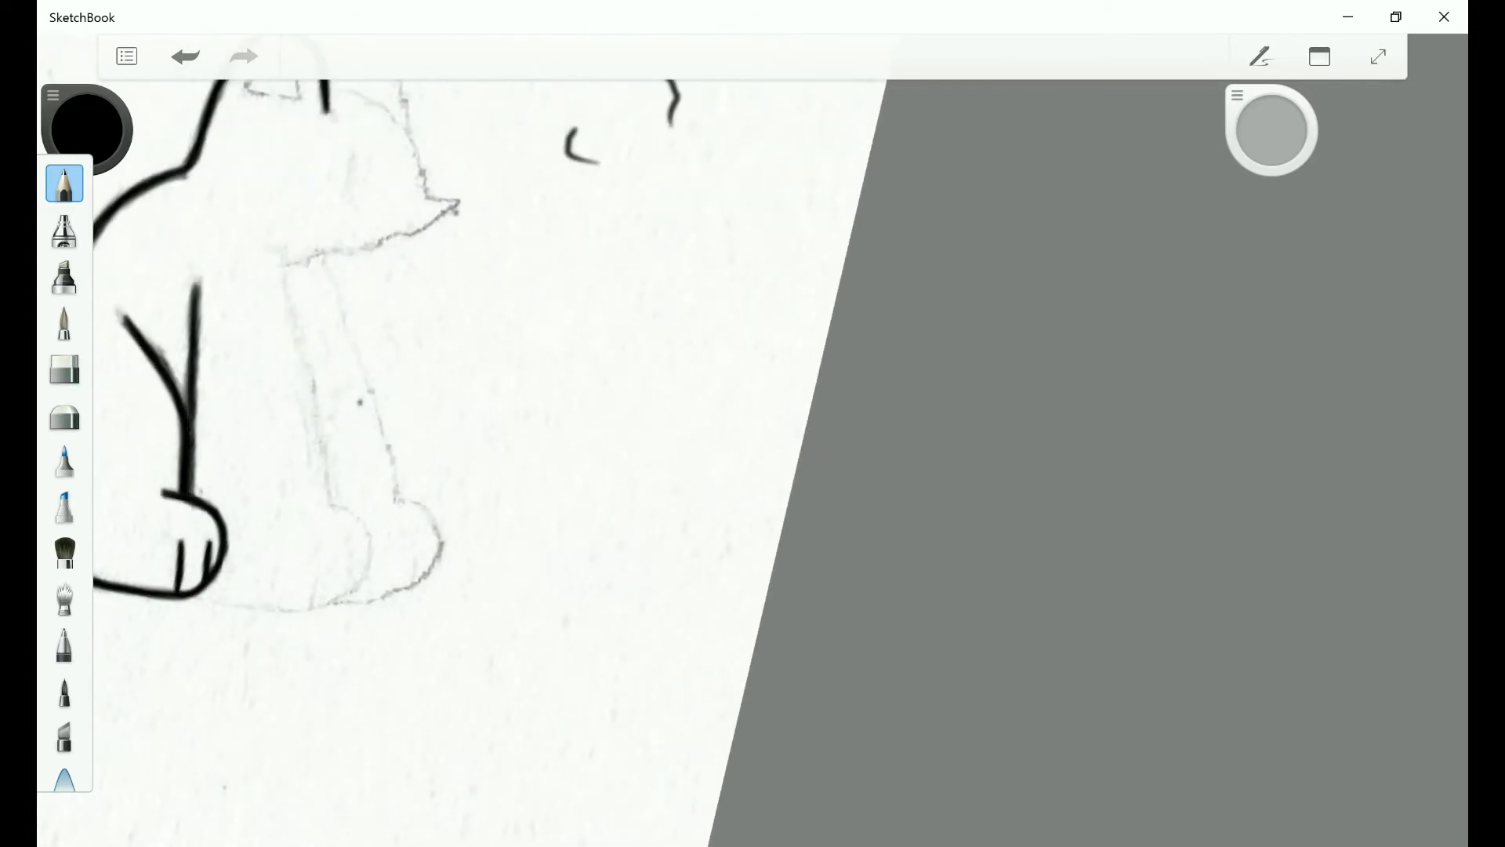
pyautogui.scroll(-2, 471, 423)
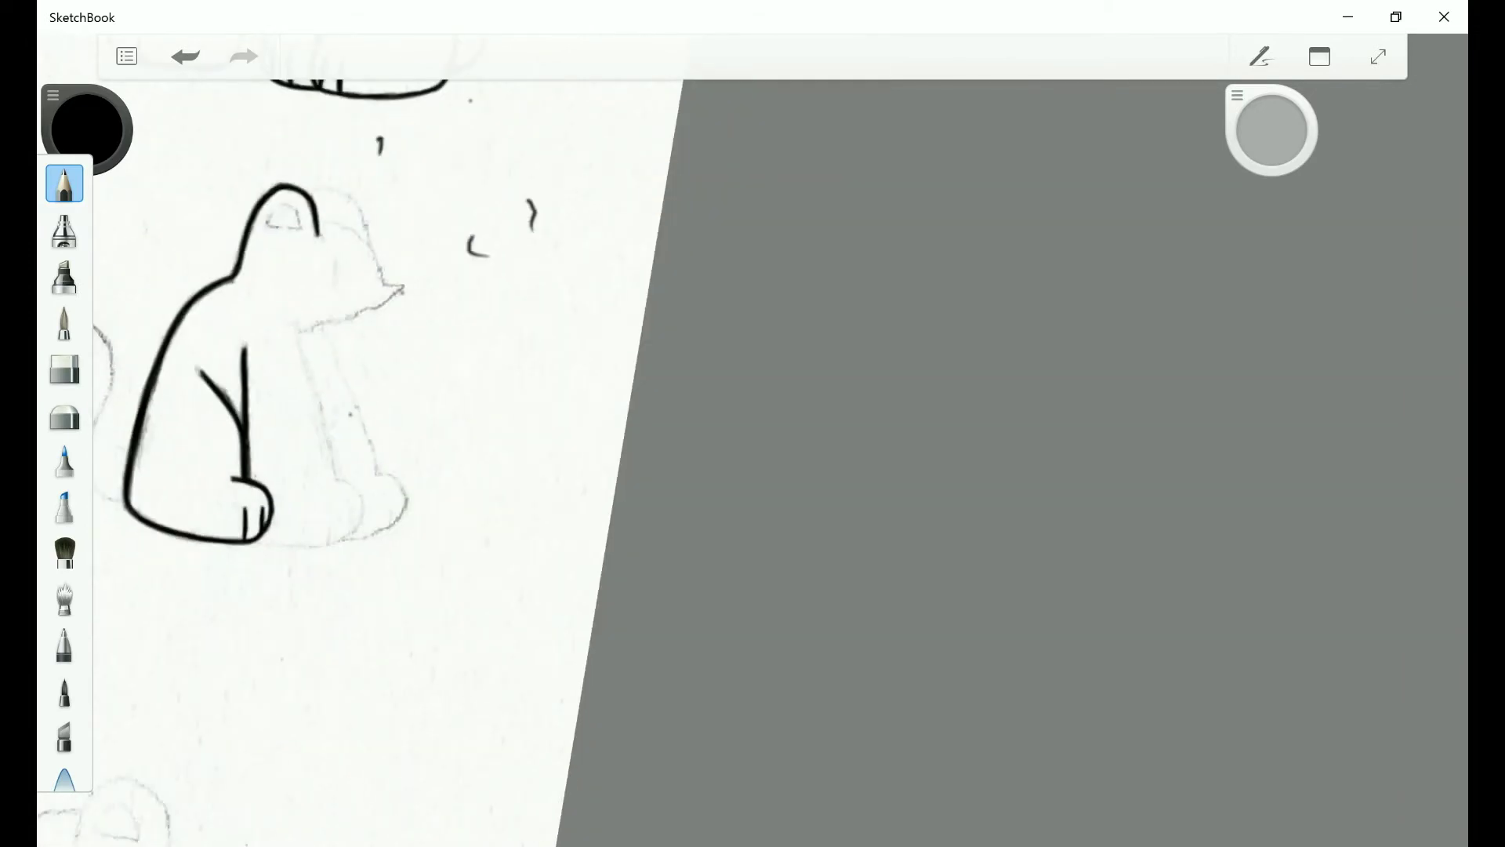
# Ink the sitting cat's jaw line from the nose tip back to the throat, undoing unwanted strokes.
pyautogui.scroll(2, 314, 392)
pyautogui.scroll(-2, 313, 392)
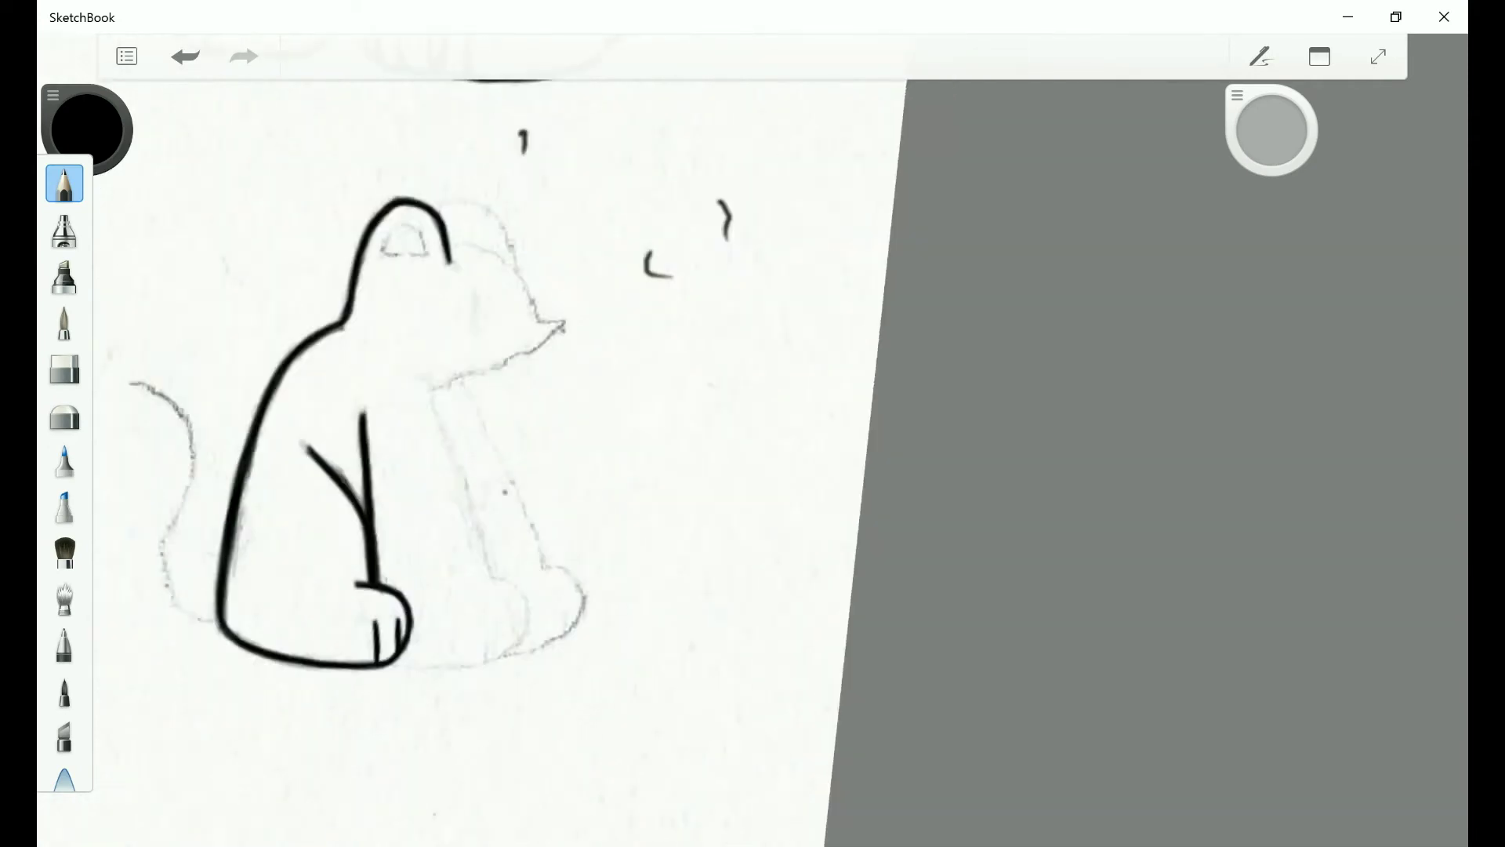
pyautogui.scroll(3, 314, 392)
pyautogui.moveTo(362, 187); pyautogui.dragTo(251, 325)
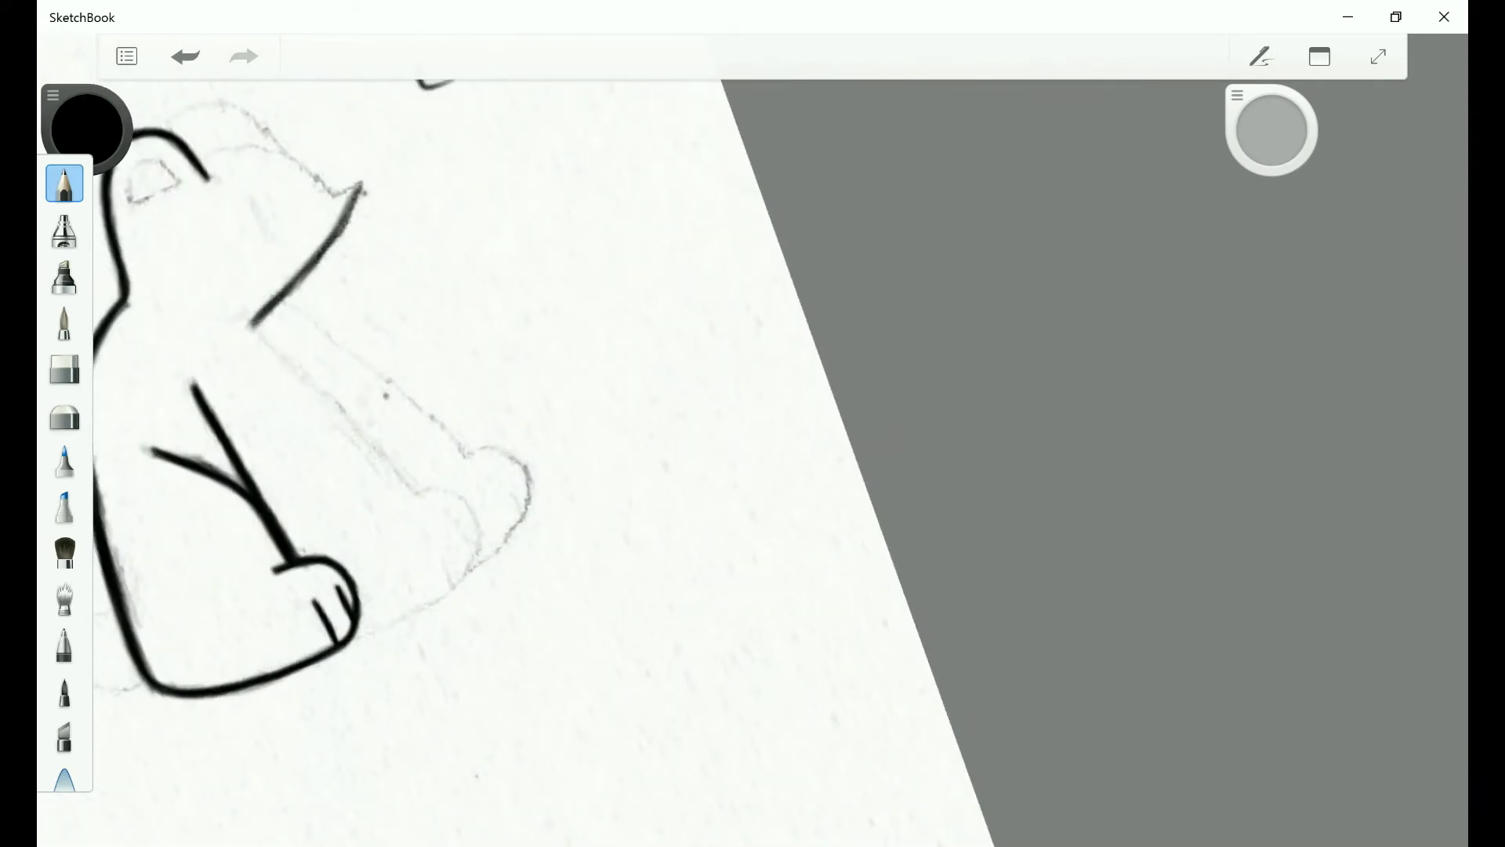
pyautogui.scroll(1, 470, 423)
pyautogui.hotkey('ctrl', 'z')
pyautogui.hotkey('ctrl', 'z')
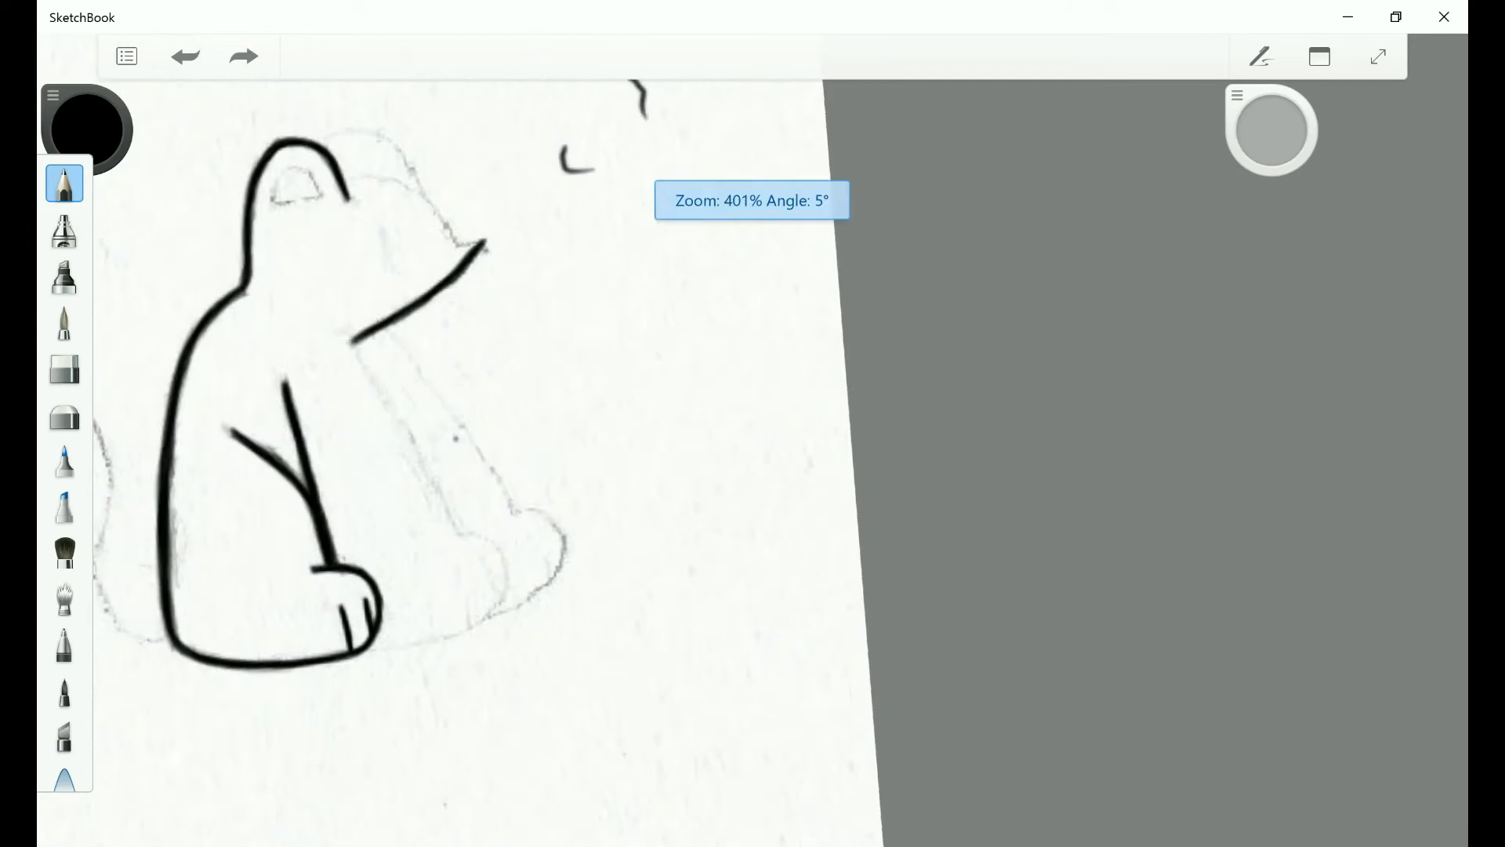
# Ink the sitting cat's pointed nose and the forehead curve up to its near ear.
pyautogui.hotkey('ctrl', 'y')
pyautogui.hotkey('ctrl', 'y')
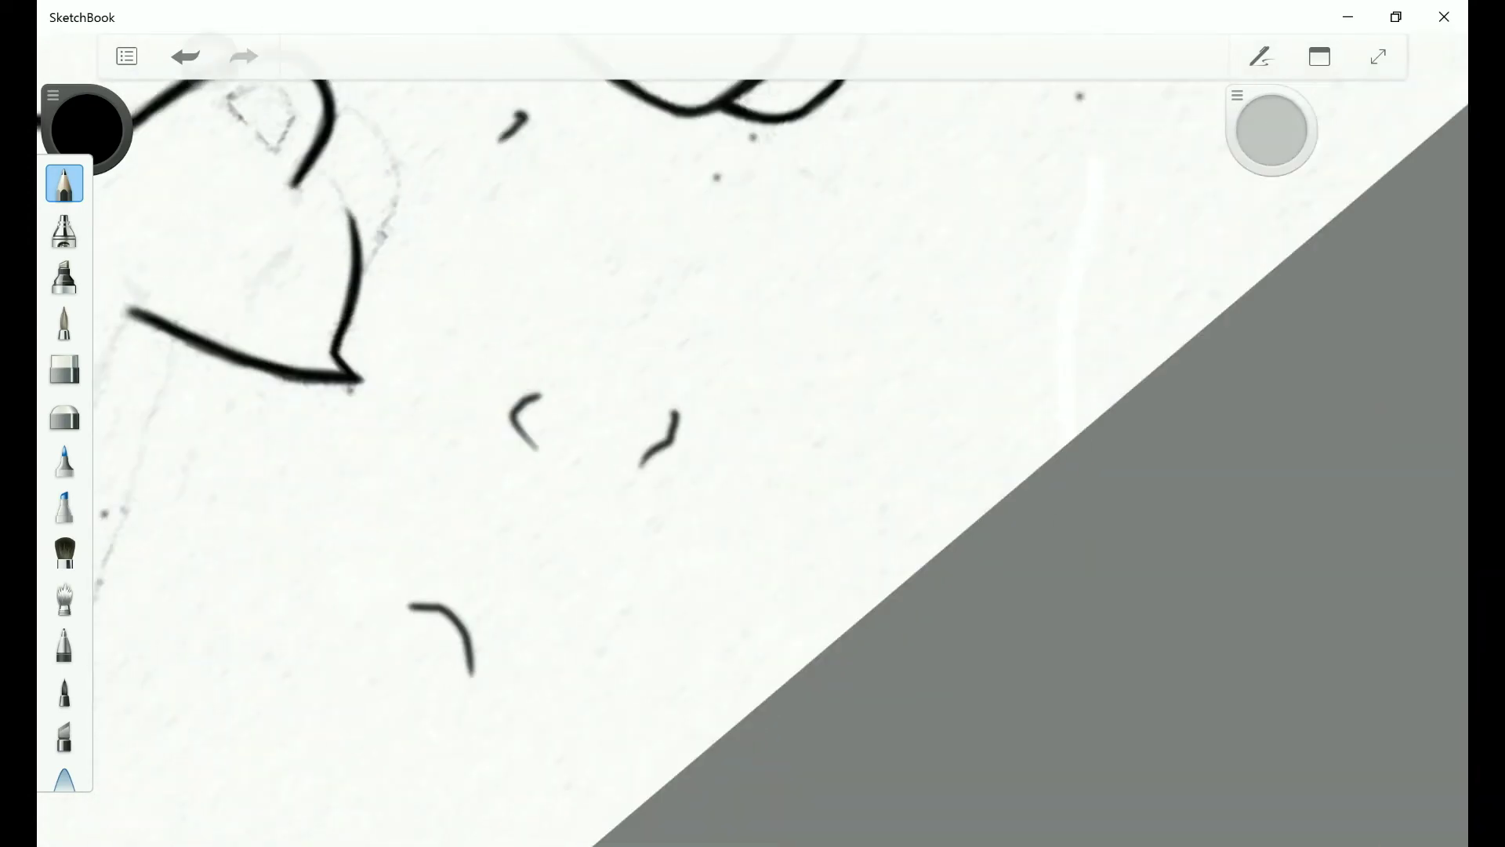
pyautogui.hotkey('ctrl', 'z')
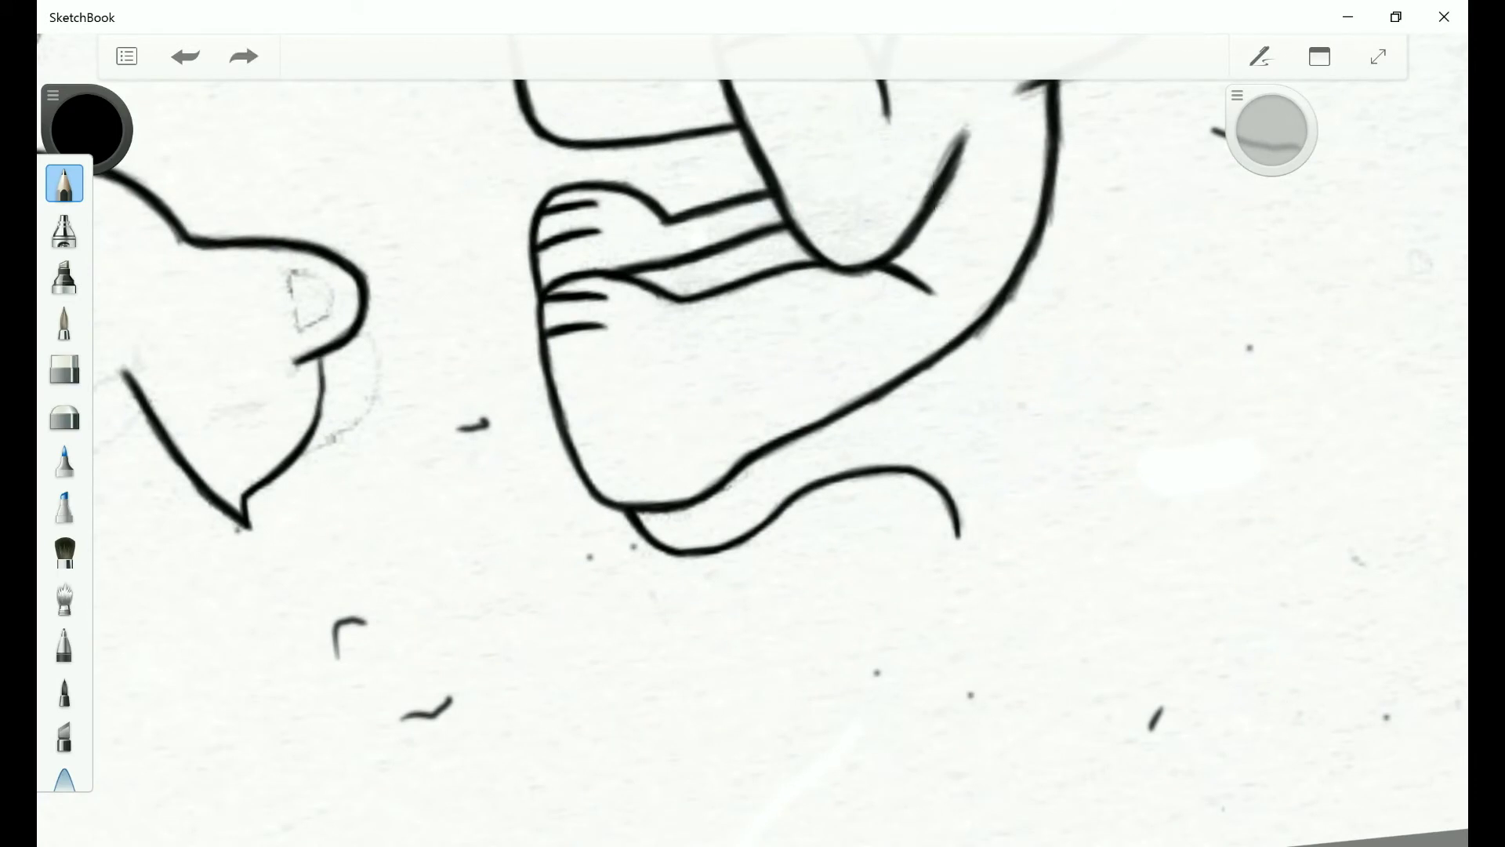
pyautogui.scroll(2, 347, 396)
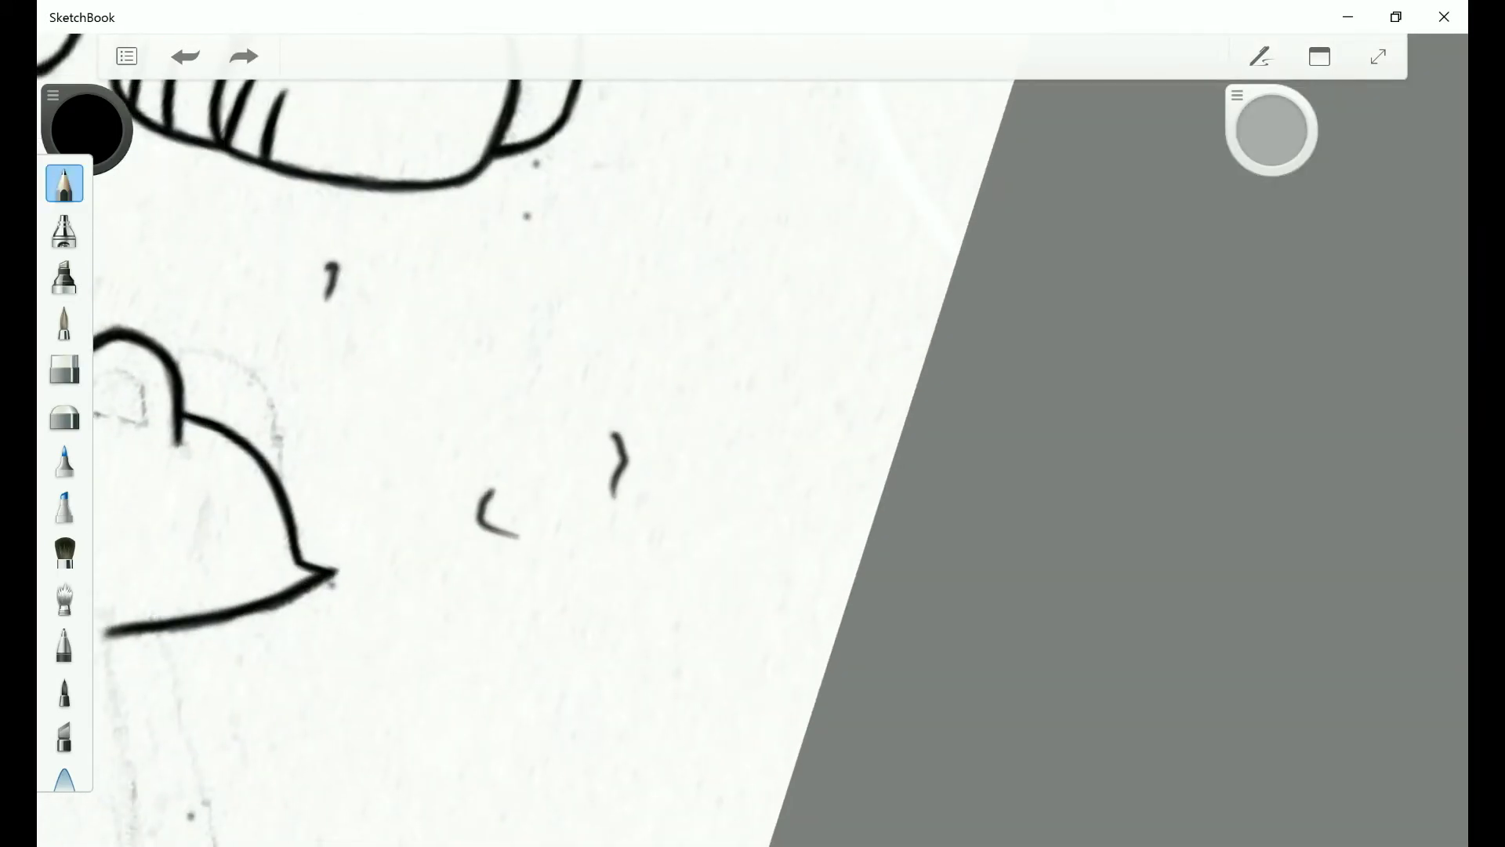
# Ink the sitting cat's far ear, its single eye line and the inner shape of its near ear.
pyautogui.moveTo(180, 367); pyautogui.dragTo(279, 471)
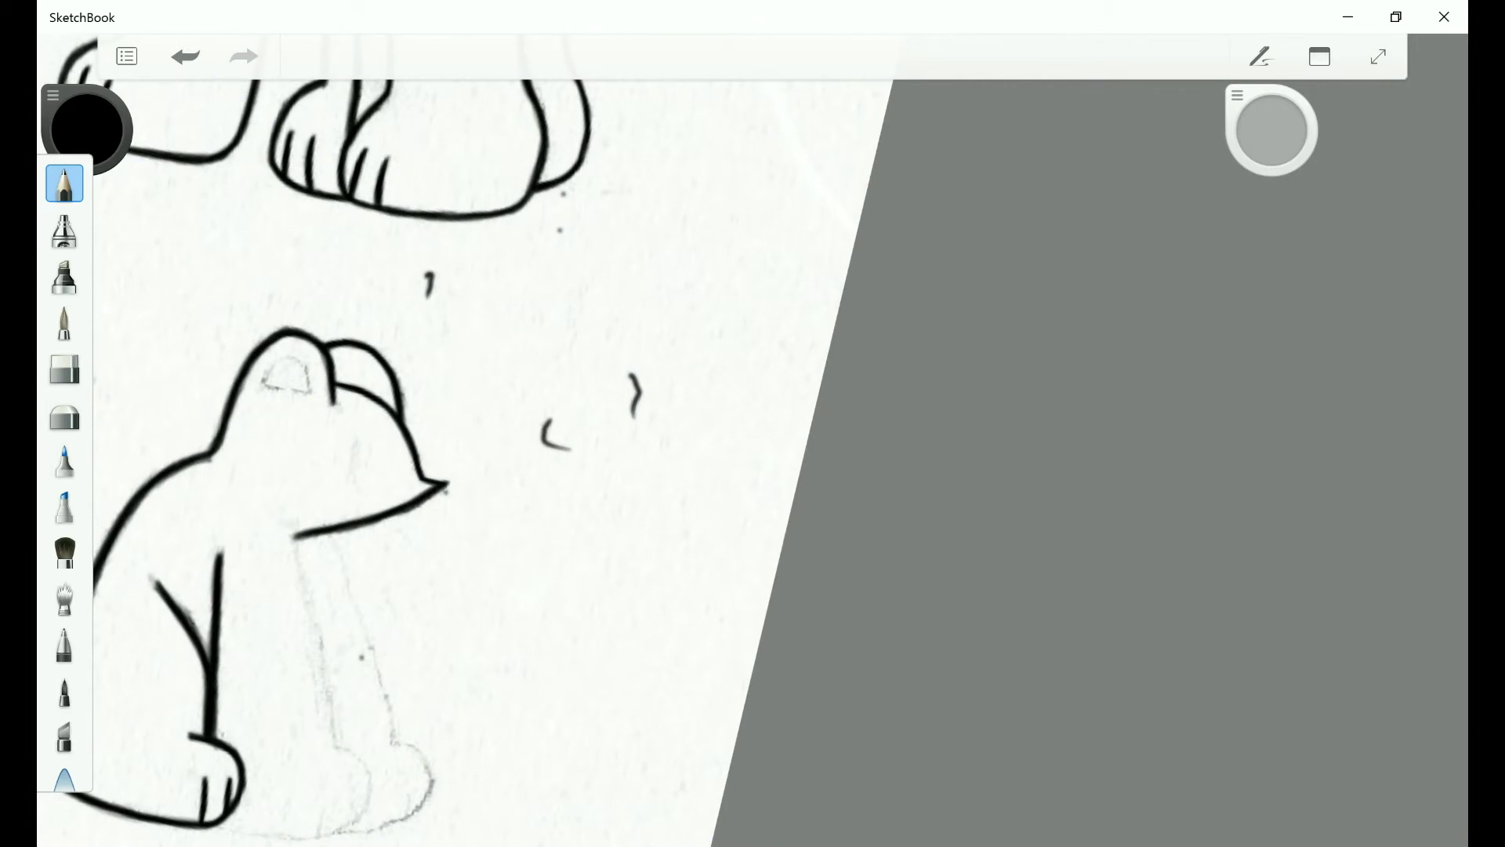
pyautogui.moveTo(332, 431); pyautogui.dragTo(325, 472)
pyautogui.moveTo(188, 353)
pyautogui.mouseDown()
pyautogui.moveTo(251, 369)
pyautogui.moveTo(188, 359)
pyautogui.mouseUp()
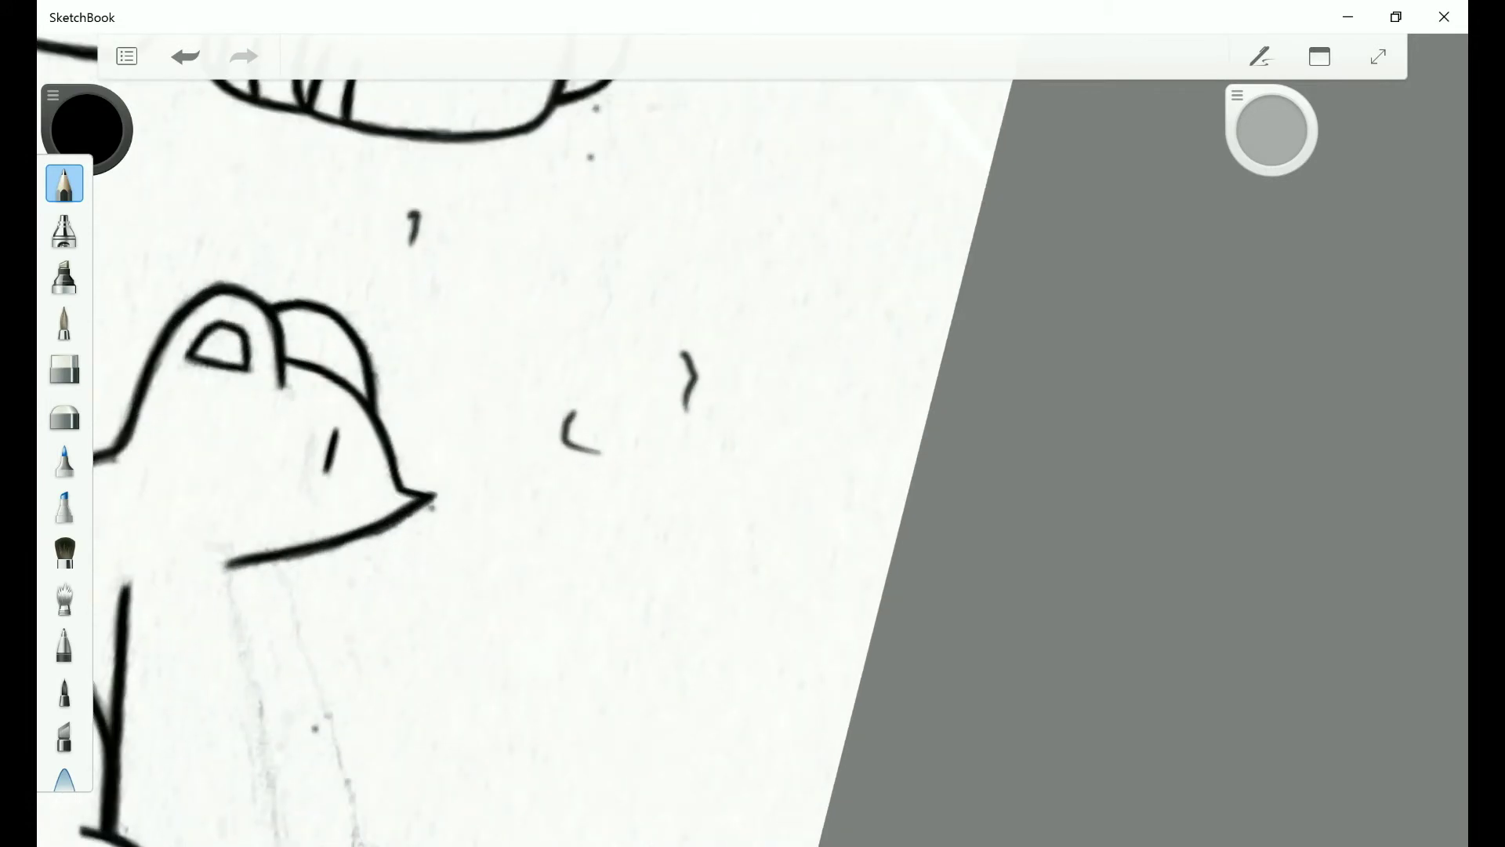
# Ink the sitting cat's near foreleg front edge and far foreleg front edge from the jaw down to the paws.
pyautogui.scroll(-5, 470, 431)
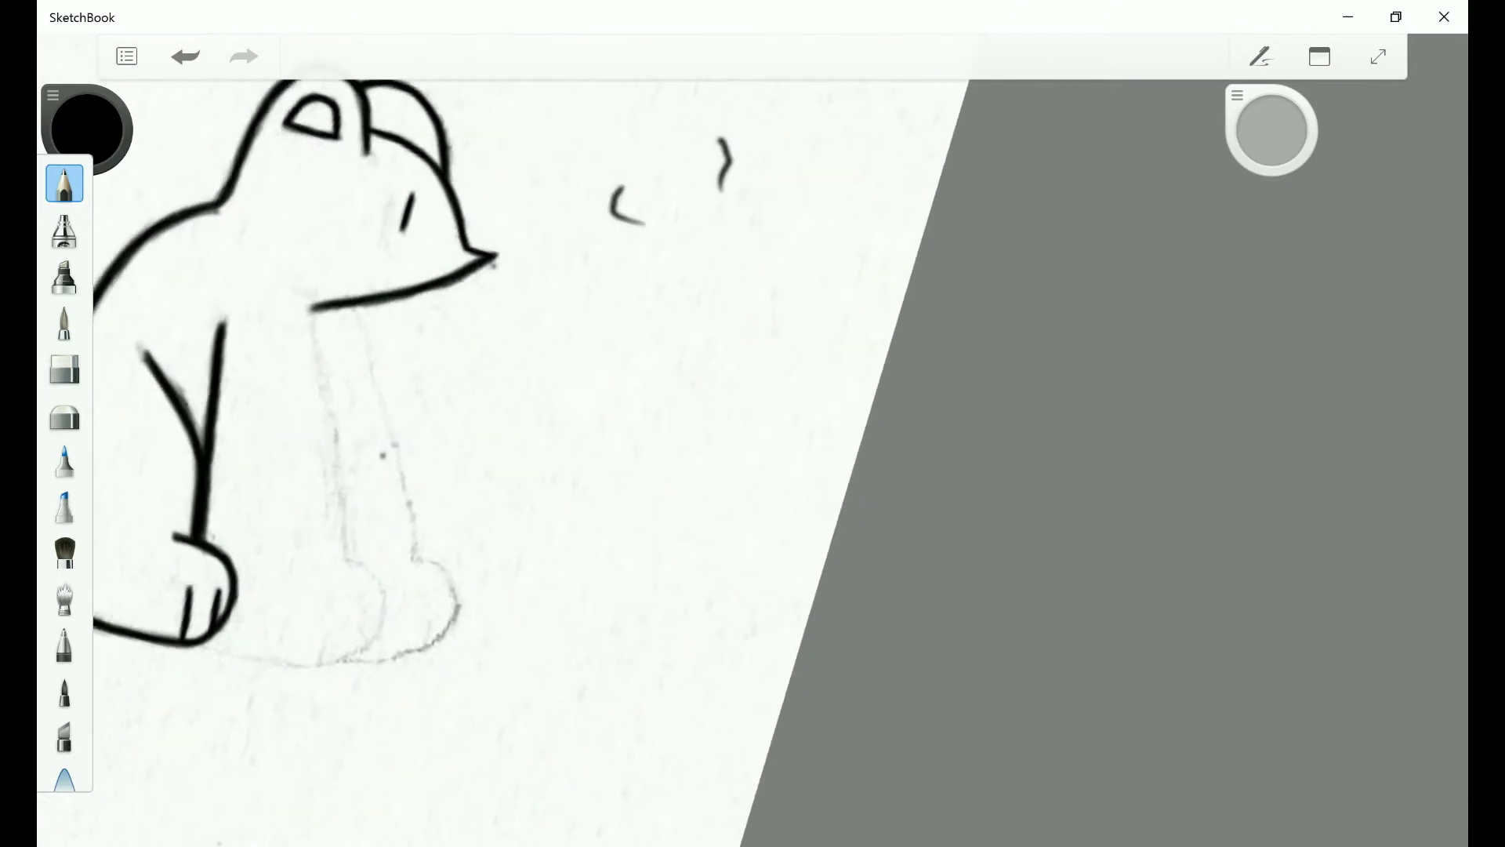
pyautogui.moveTo(310, 260); pyautogui.dragTo(286, 505)
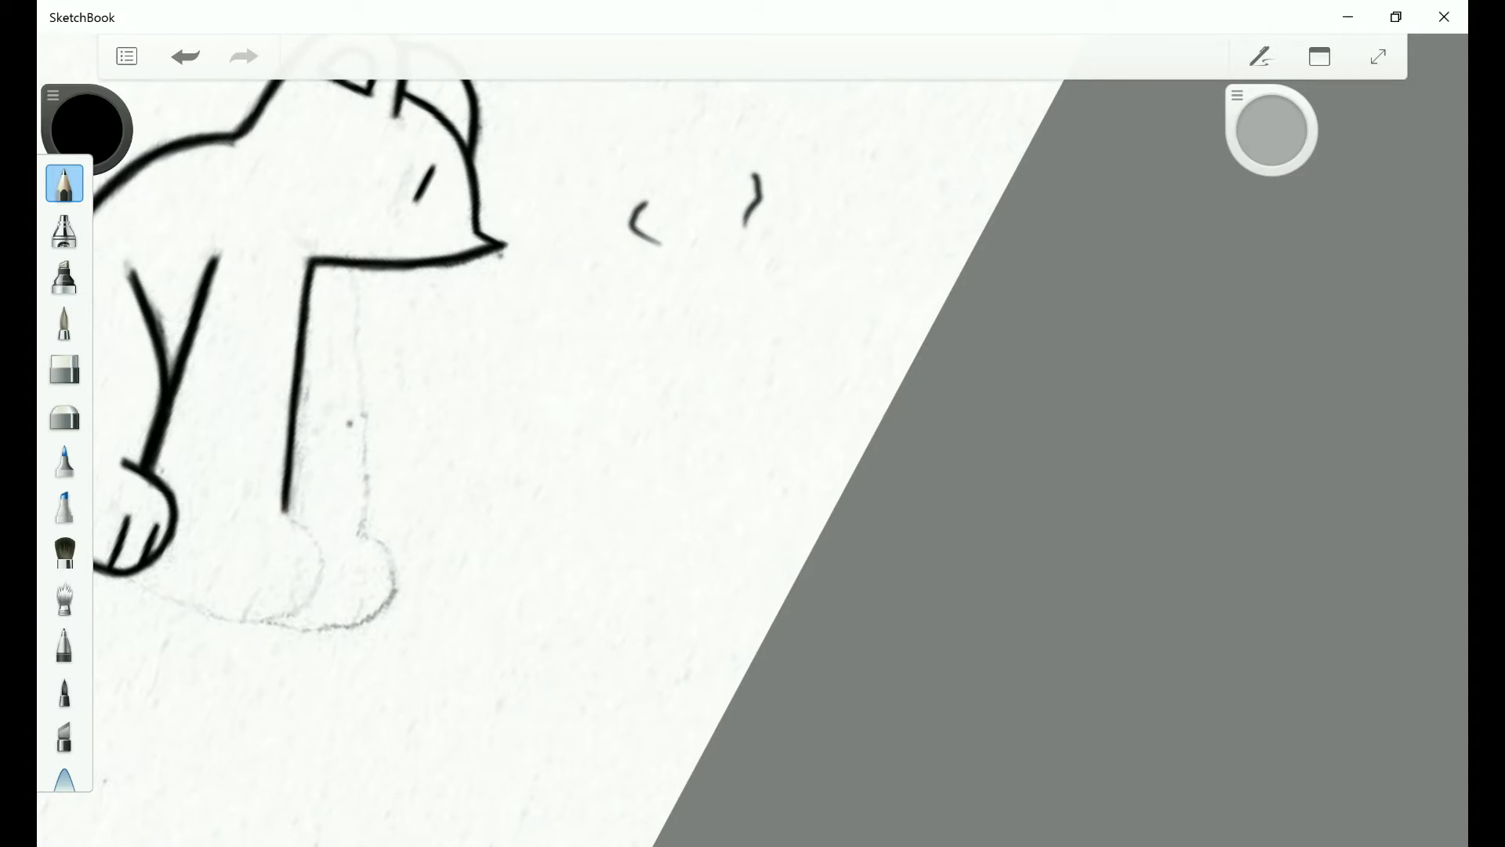
pyautogui.moveTo(347, 249); pyautogui.dragTo(352, 365)
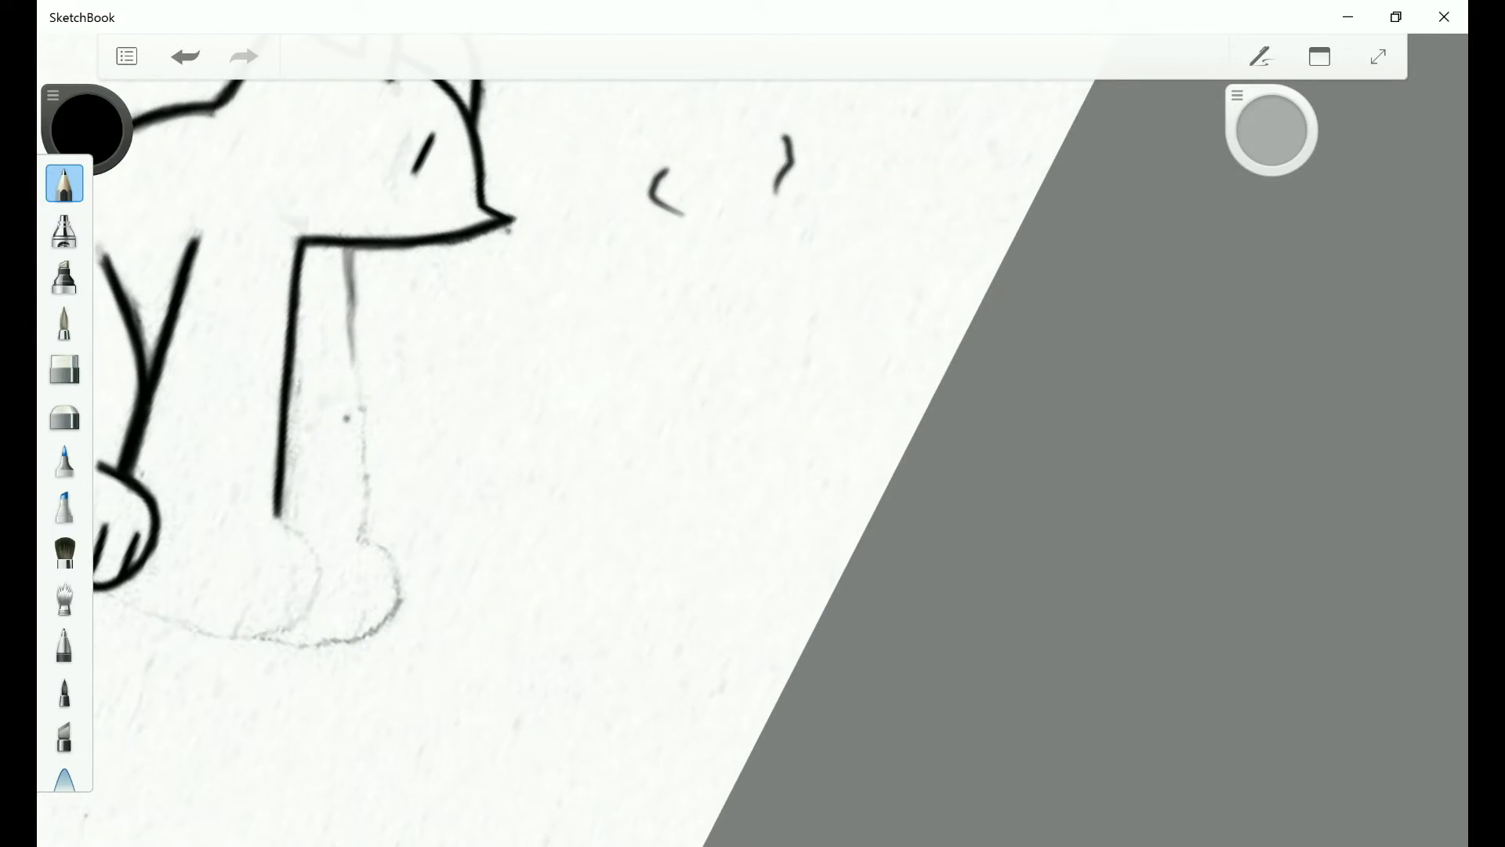
pyautogui.moveTo(348, 250); pyautogui.dragTo(363, 540)
pyautogui.click(704, 193)
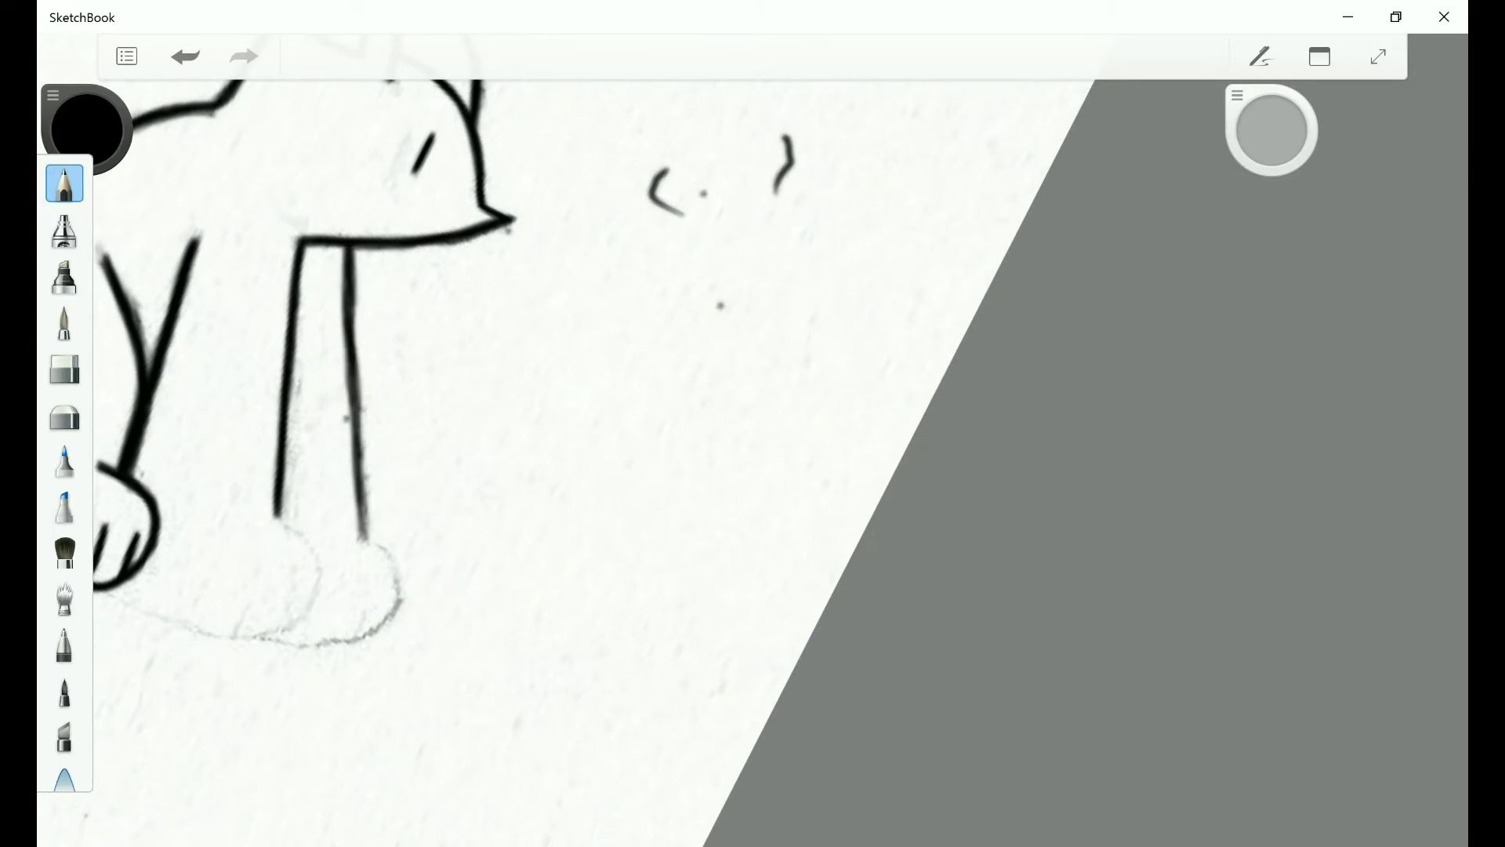
# Undo stray marks and re-ink the front edge of the sitting cat's far foreleg from jaw to paw.
pyautogui.hotkey('ctrl', 'z')
pyautogui.scroll(-2, 471, 392)
pyautogui.hotkey('ctrl', 'z')
pyautogui.hotkey('ctrl', 'z')
pyautogui.hotkey('ctrl', 'z')
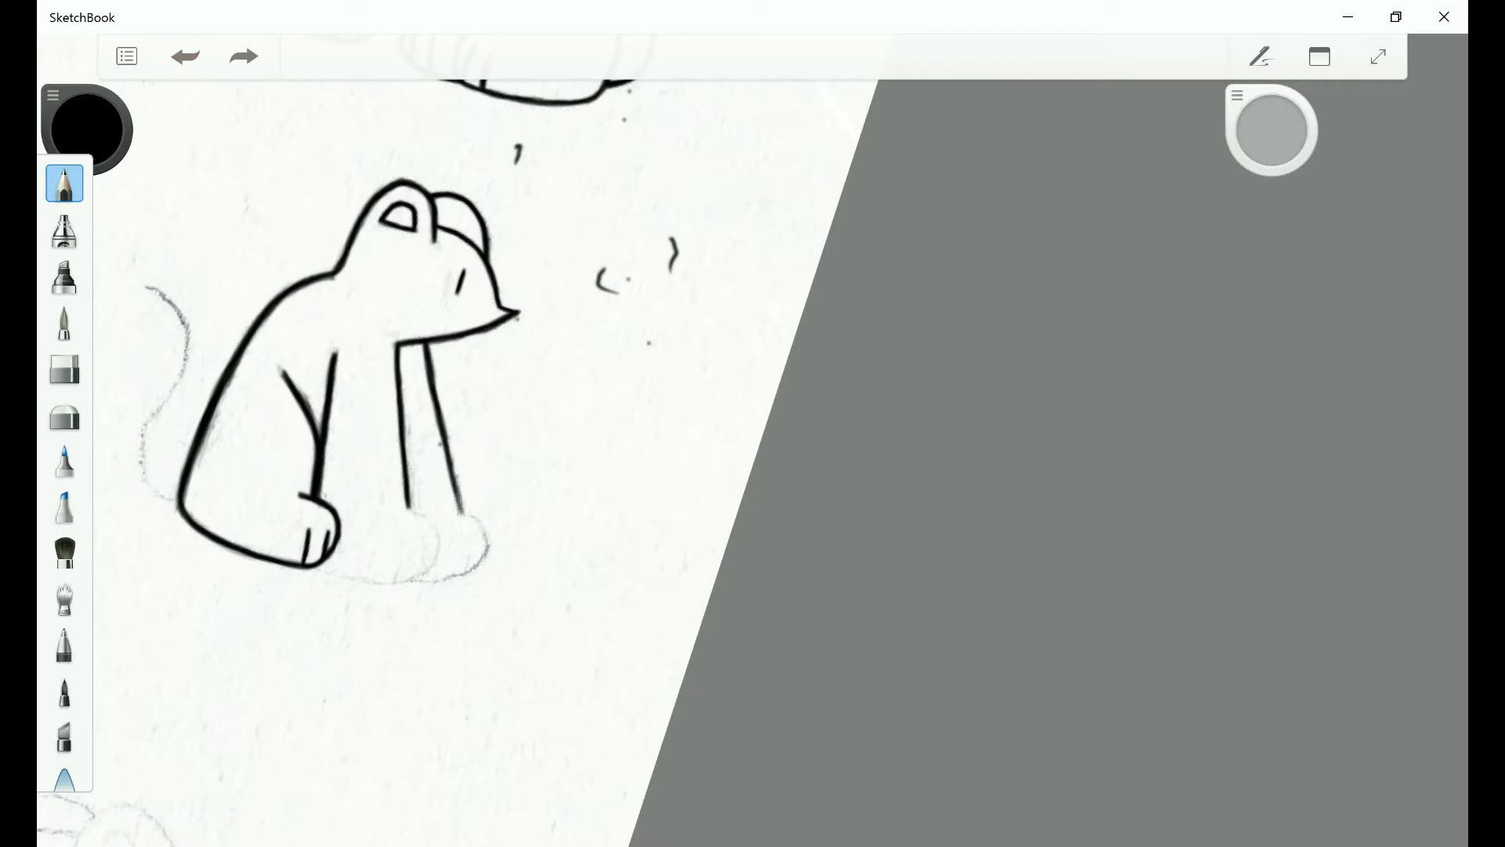
pyautogui.scroll(3, 470, 392)
pyautogui.moveTo(411, 584); pyautogui.dragTo(376, 392)
pyautogui.moveTo(361, 313); pyautogui.dragTo(411, 584)
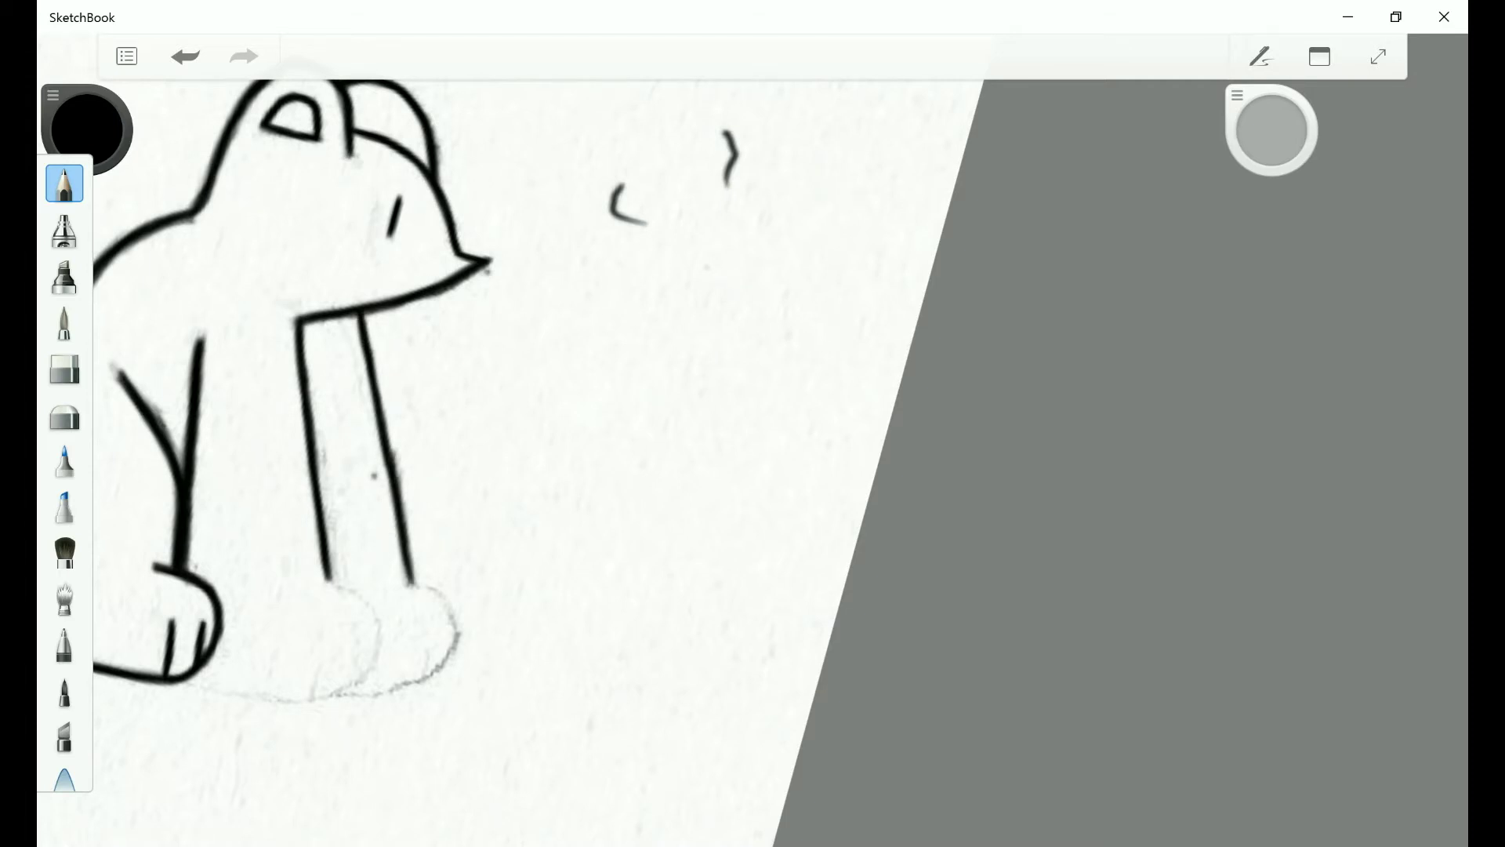
# Ink the sitting cat's two rounded front paws, each with two short toe lines.
pyautogui.scroll(-3, 470, 392)
pyautogui.scroll(3, 471, 392)
pyautogui.moveTo(401, 551)
pyautogui.mouseDown()
pyautogui.moveTo(427, 670)
pyautogui.moveTo(459, 620)
pyautogui.moveTo(427, 667)
pyautogui.moveTo(314, 688)
pyautogui.moveTo(361, 687)
pyautogui.moveTo(259, 671)
pyautogui.mouseUp()
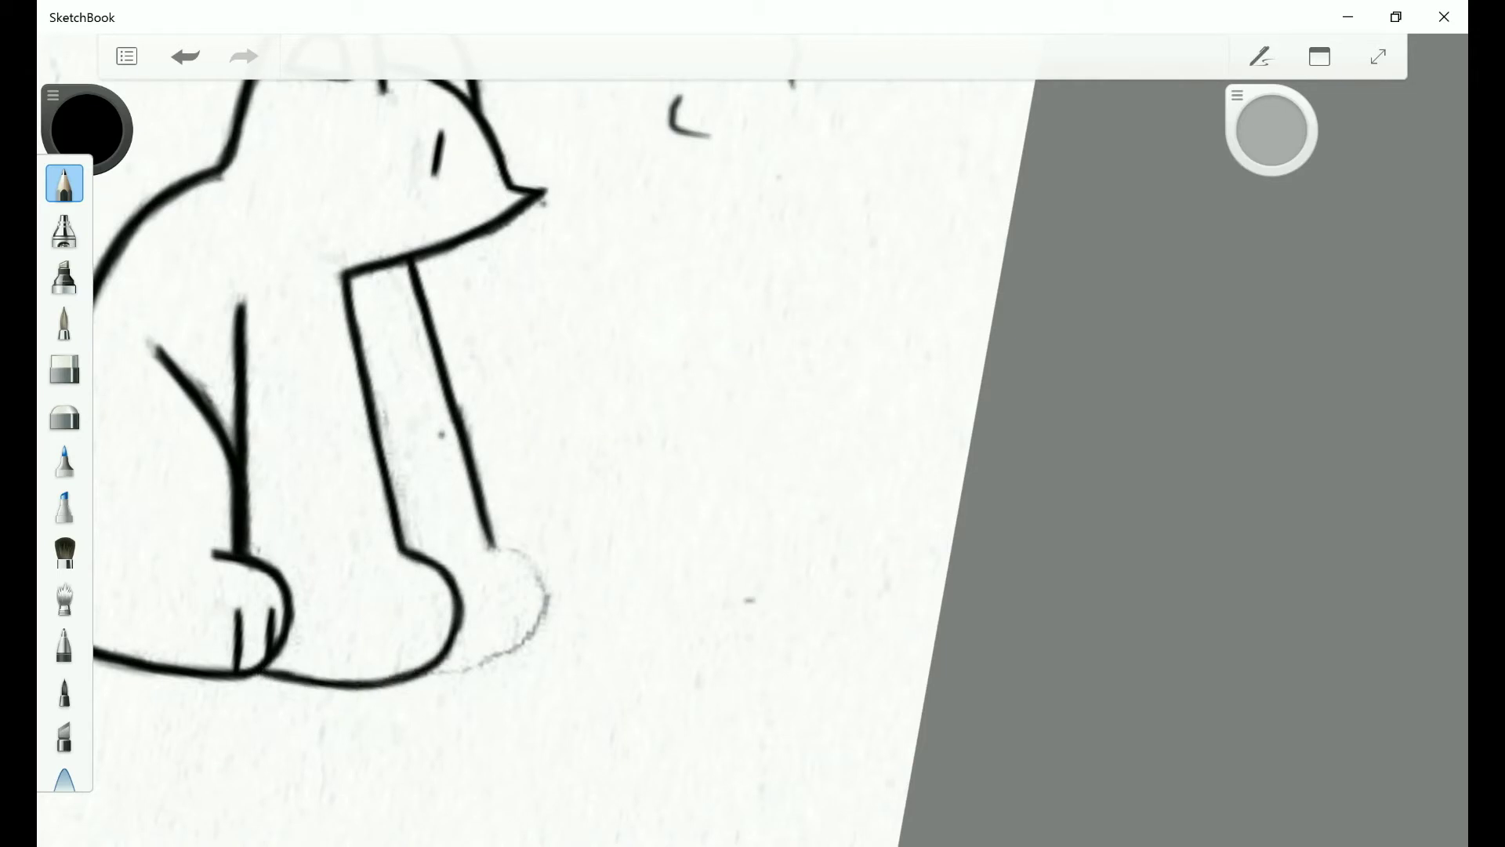
pyautogui.moveTo(406, 604); pyautogui.dragTo(402, 674)
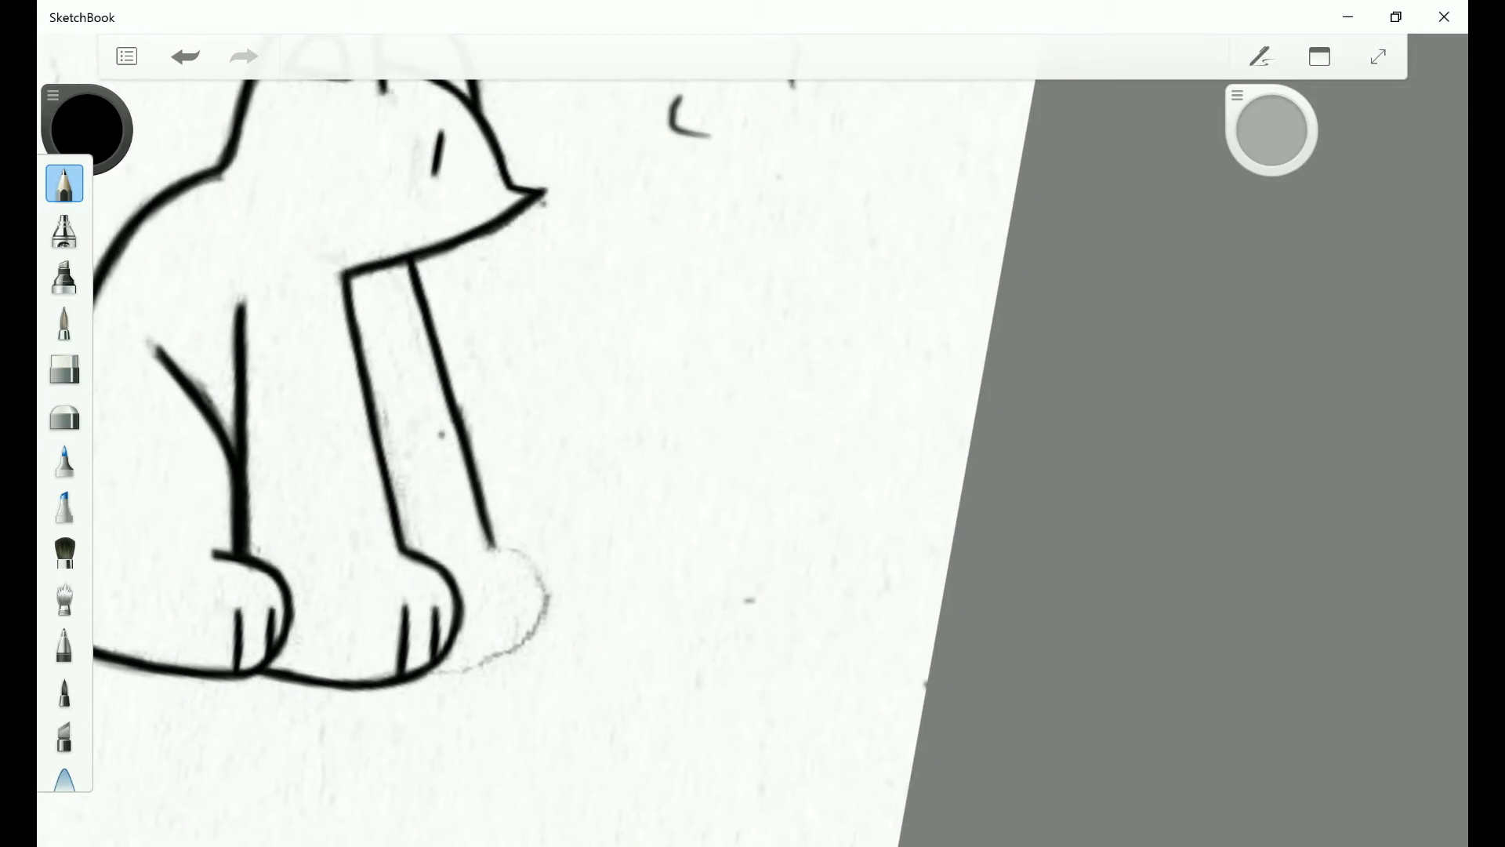
pyautogui.moveTo(492, 547)
pyautogui.mouseDown()
pyautogui.moveTo(540, 590)
pyautogui.moveTo(443, 672)
pyautogui.moveTo(519, 652)
pyautogui.moveTo(541, 619)
pyautogui.moveTo(431, 679)
pyautogui.mouseUp()
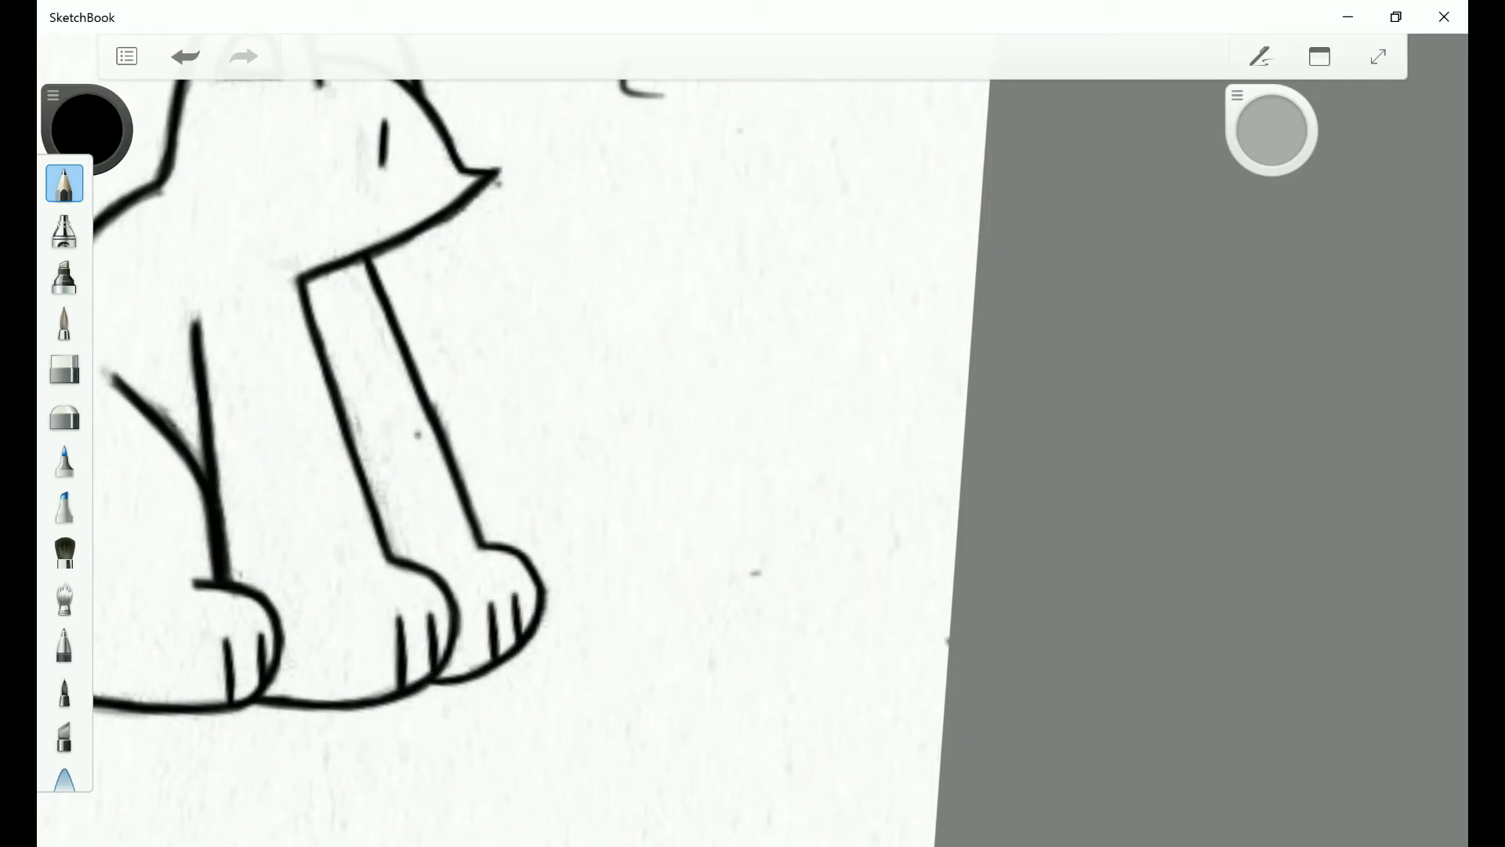
# Ink the sitting cat's S-shaped tail from its tip down to the rump.
pyautogui.scroll(-5, 517, 463)
pyautogui.scroll(2, 706, 439)
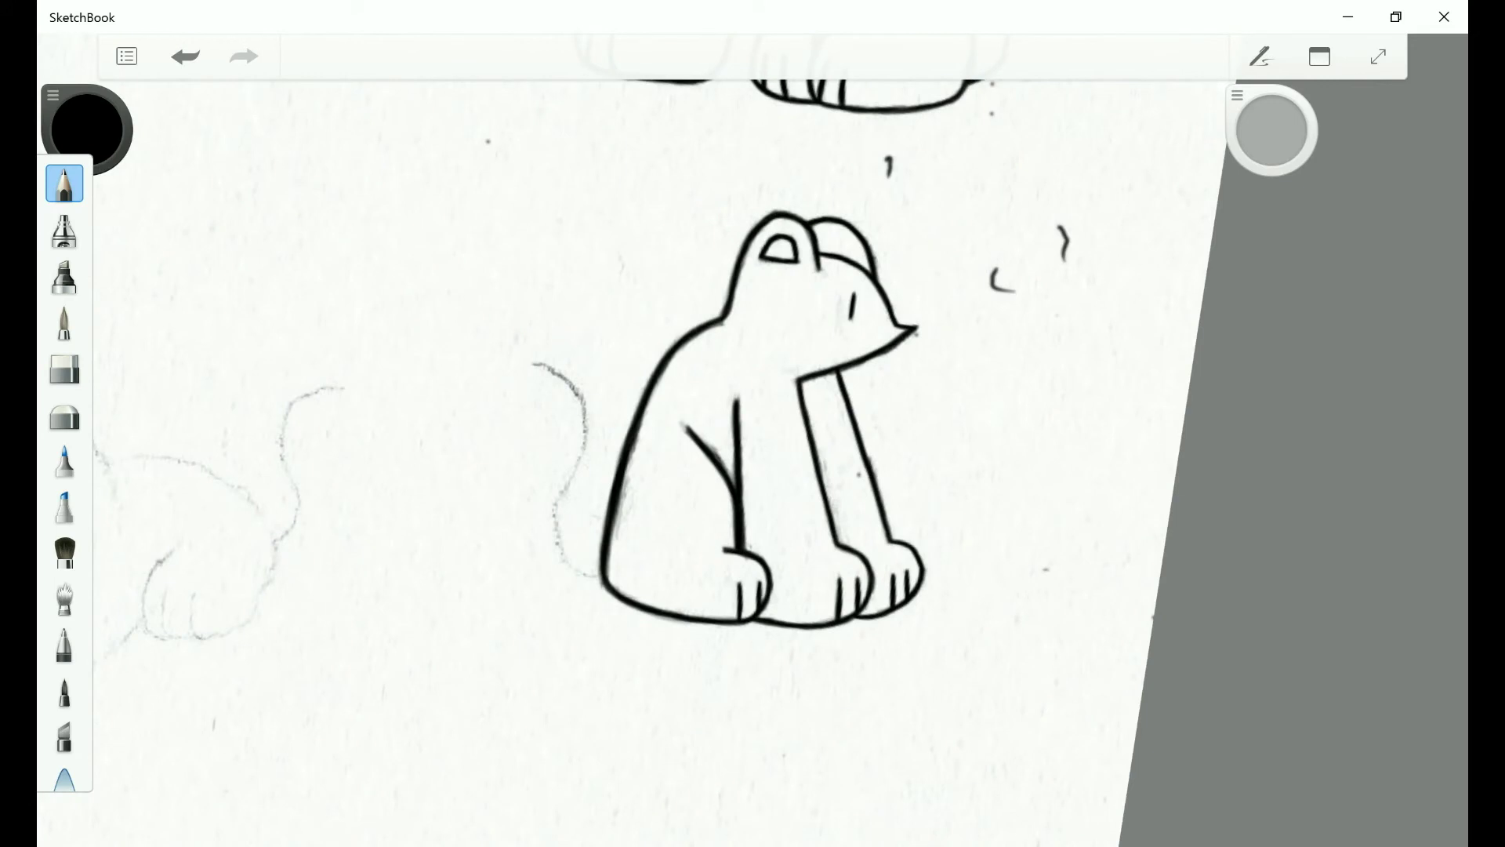
pyautogui.moveTo(584, 454); pyautogui.dragTo(602, 581)
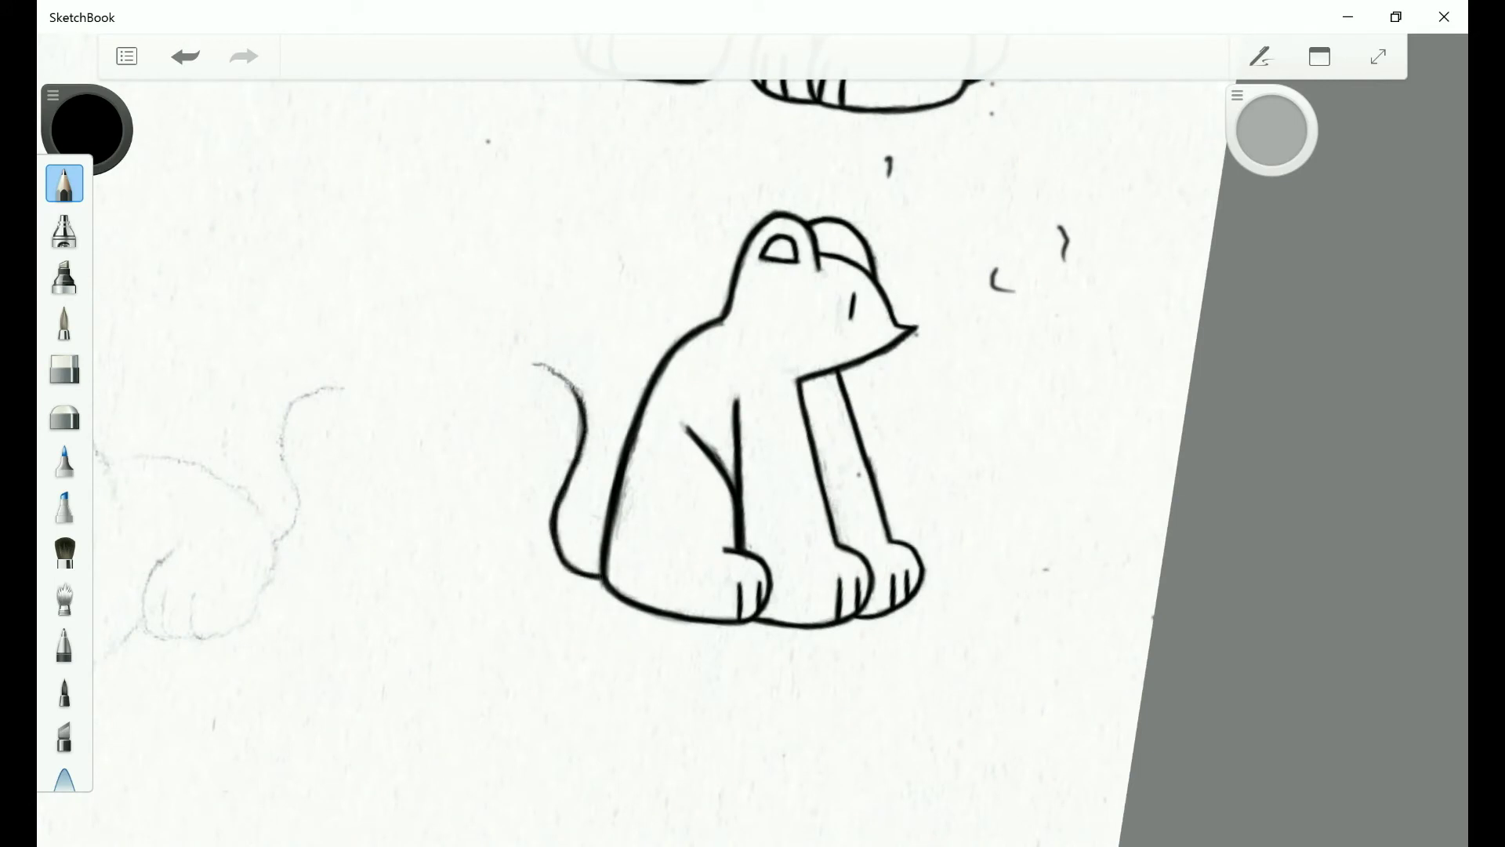
pyautogui.moveTo(580, 396)
pyautogui.mouseDown()
pyautogui.moveTo(543, 366)
pyautogui.moveTo(587, 431)
pyautogui.mouseUp()
pyautogui.scroll(-3, 705, 439)
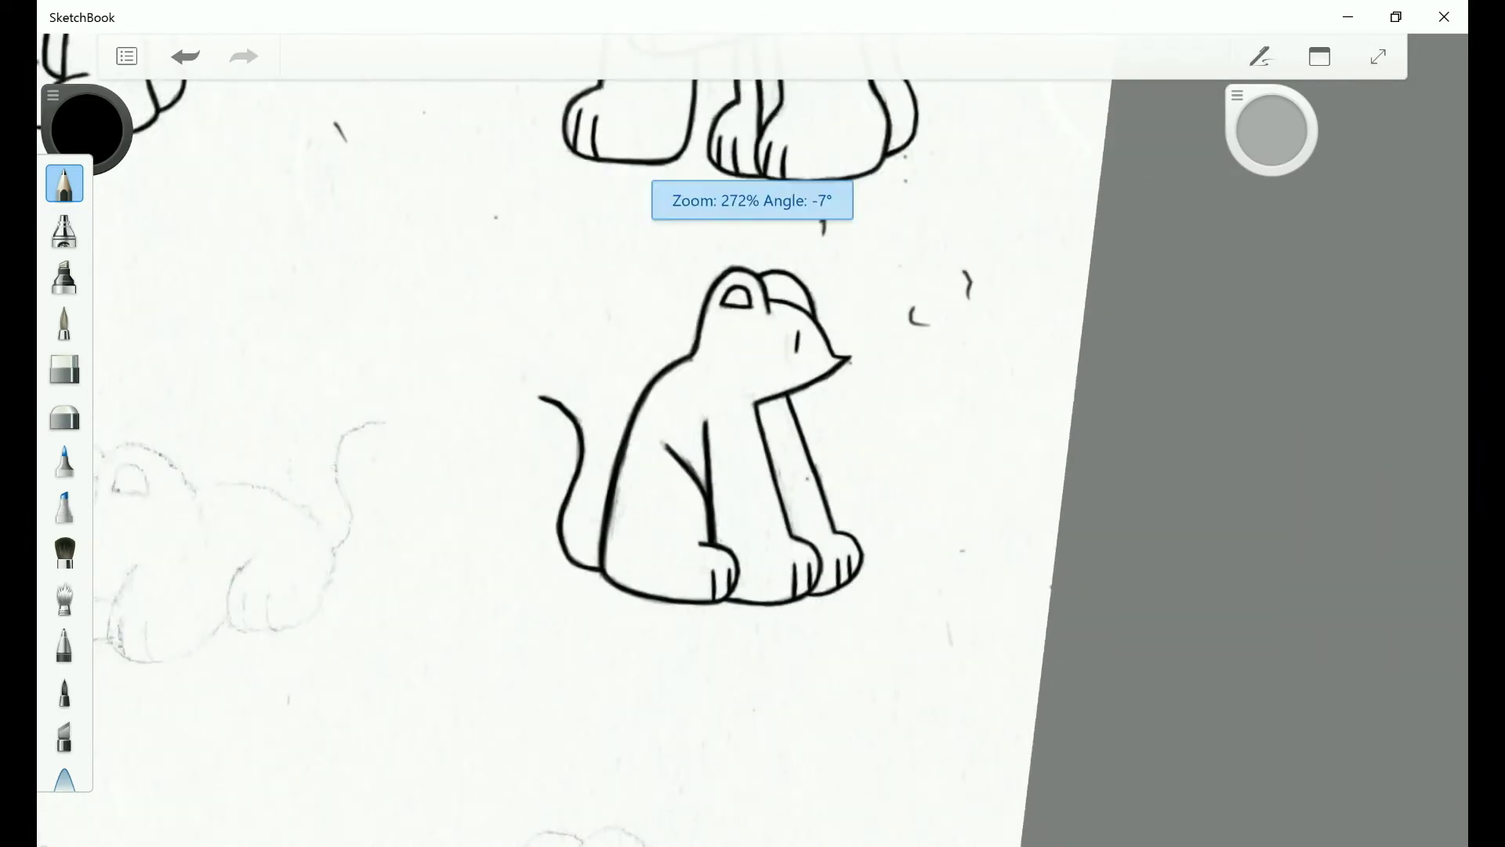
pyautogui.scroll(3, 705, 439)
pyautogui.click(64, 368)
pyautogui.scroll(-3, 706, 439)
pyautogui.scroll(3, 1097, 439)
pyautogui.hotkey('ctrl', 'z')
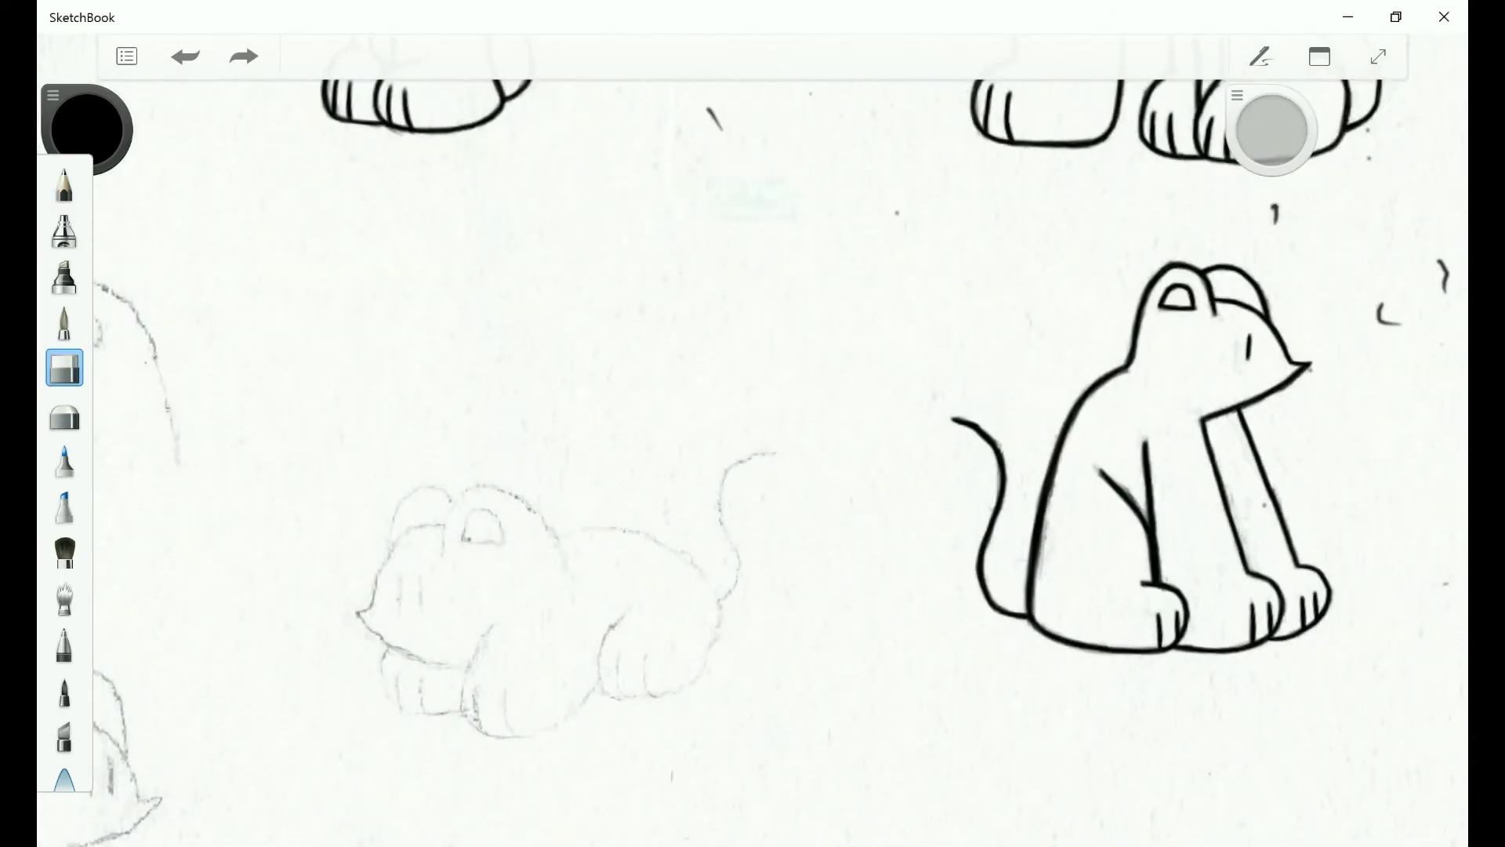
pyautogui.click(65, 184)
# Ink the crouching cat's near ear and the back curve of its head, undoing the first attempt.
pyautogui.scroll(2, 648, 434)
pyautogui.moveTo(384, 501)
pyautogui.mouseDown()
pyautogui.moveTo(372, 572)
pyautogui.moveTo(518, 549)
pyautogui.mouseUp()
pyautogui.hotkey('ctrl', 'z')
pyautogui.scroll(-2, 706, 439)
pyautogui.moveTo(458, 449)
pyautogui.mouseDown()
pyautogui.moveTo(462, 643)
pyautogui.moveTo(549, 693)
pyautogui.mouseUp()
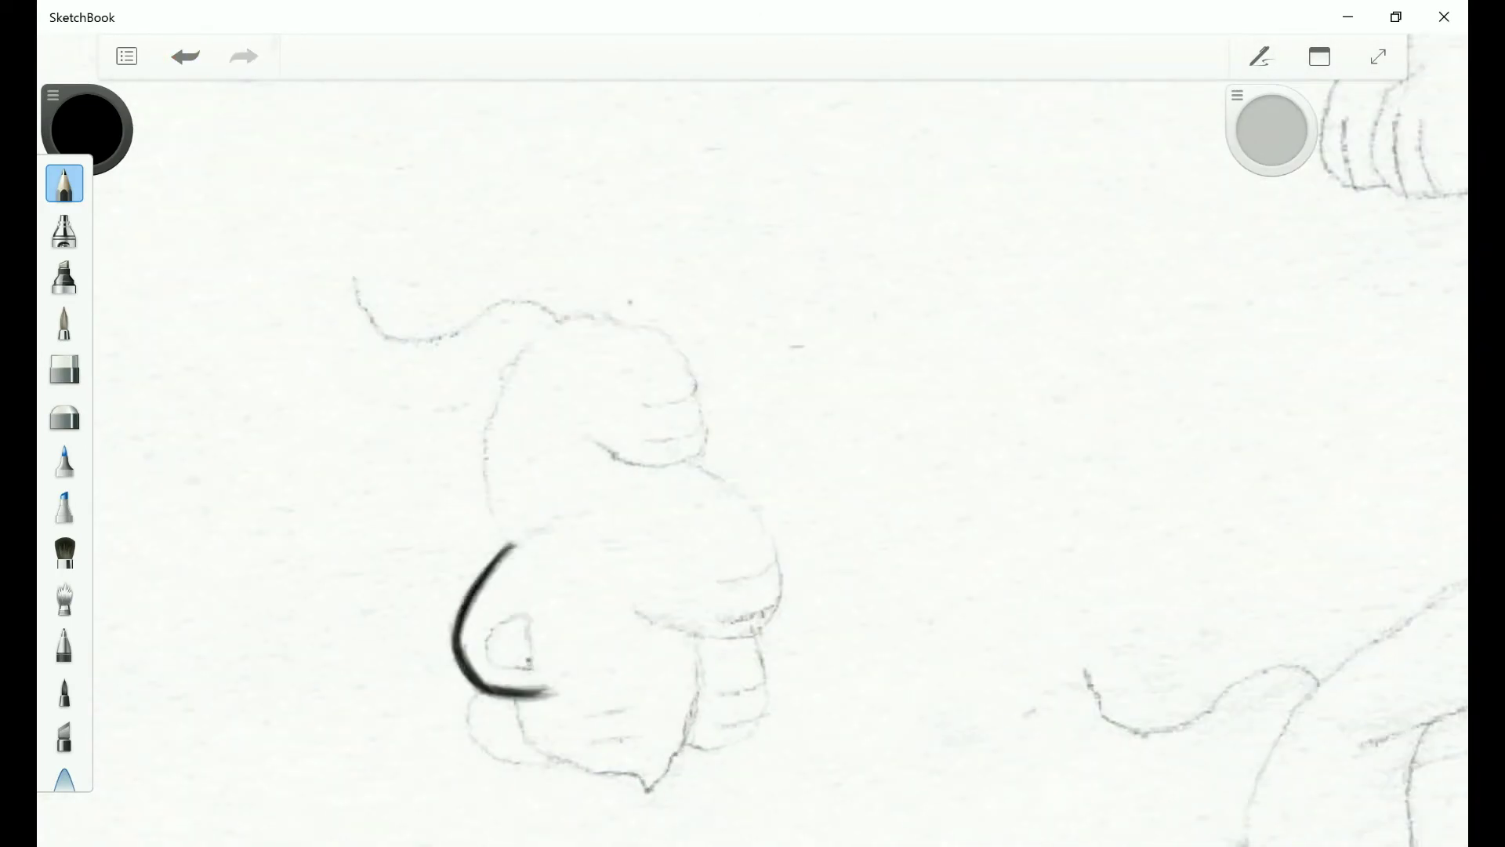
pyautogui.scroll(-2, 753, 439)
pyautogui.scroll(2, 753, 439)
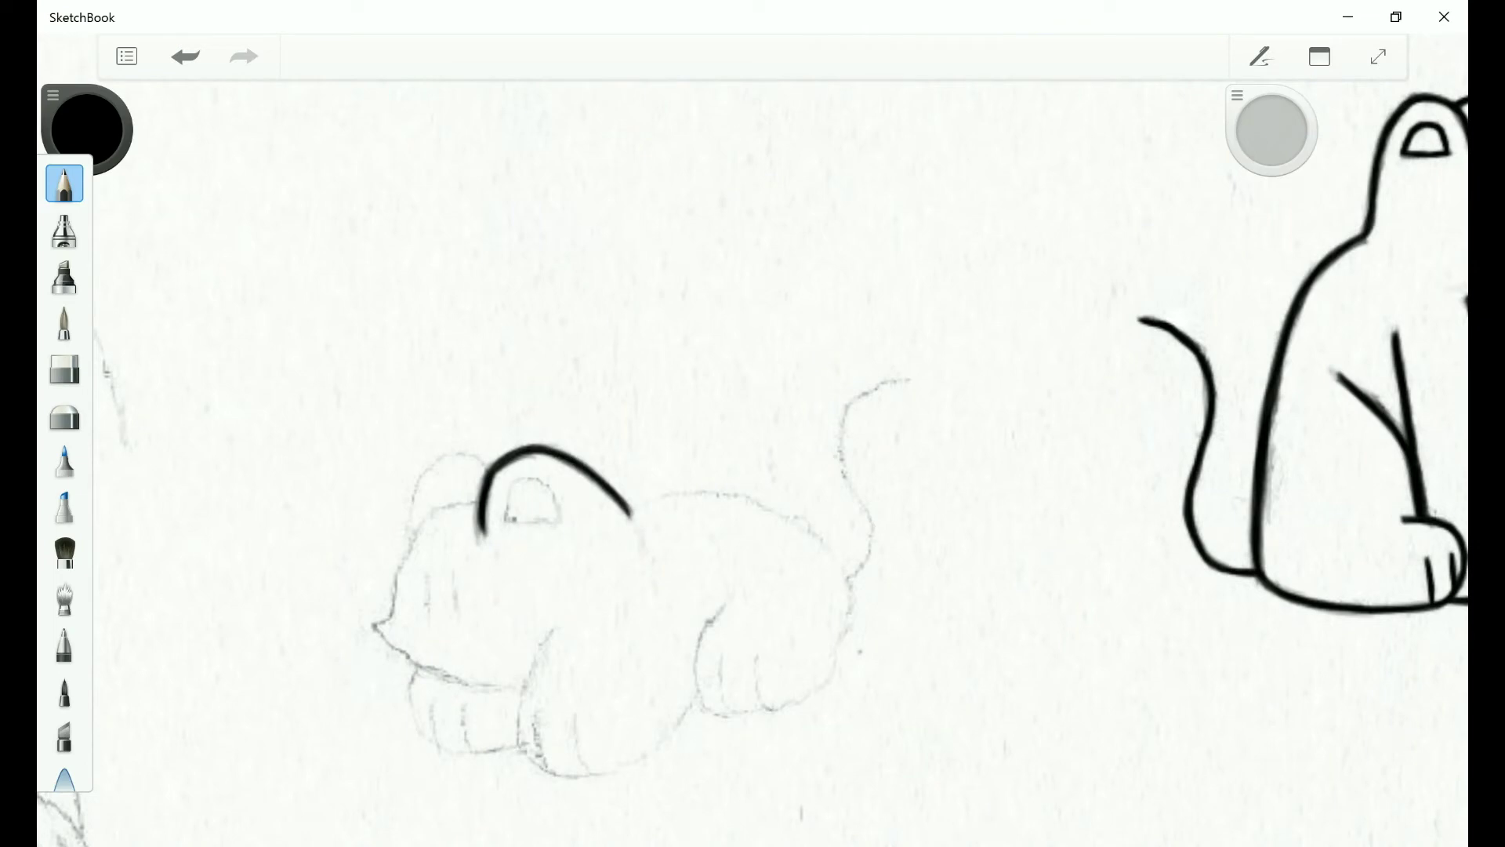
# Ink the crouching cat's forehead curve from the near ear down towards the nose, undoing the unwanted stroke.
pyautogui.scroll(-2, 752, 439)
pyautogui.scroll(2, 753, 439)
pyautogui.moveTo(510, 509); pyautogui.dragTo(474, 619)
pyautogui.scroll(1, 752, 439)
pyautogui.hotkey('ctrl', 'z')
pyautogui.moveTo(459, 558); pyautogui.dragTo(483, 733)
pyautogui.scroll(1, 753, 439)
pyautogui.moveTo(409, 479); pyautogui.dragTo(354, 581)
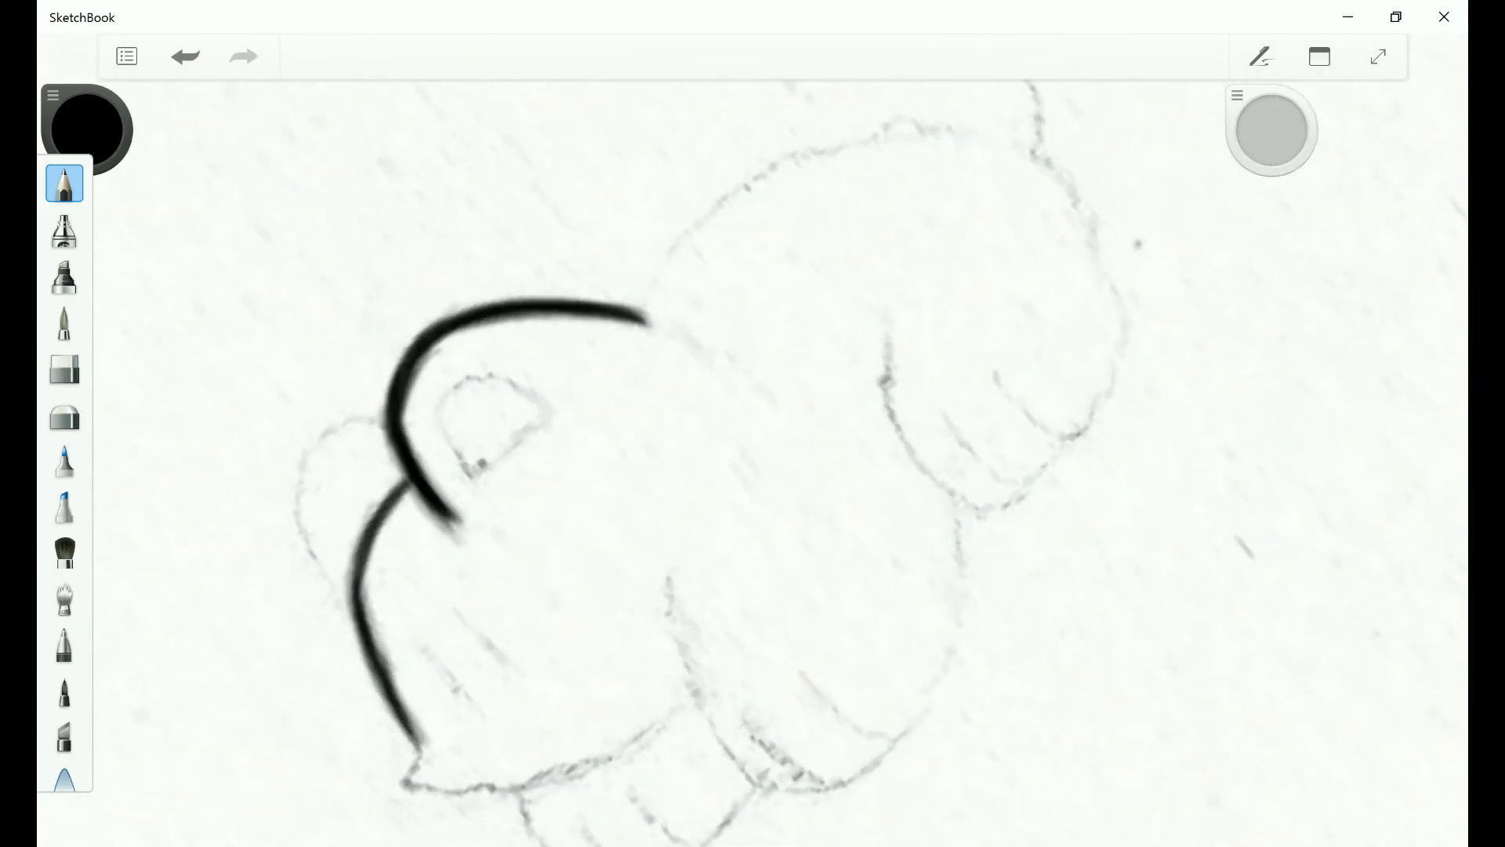
pyautogui.scroll(-2, 752, 439)
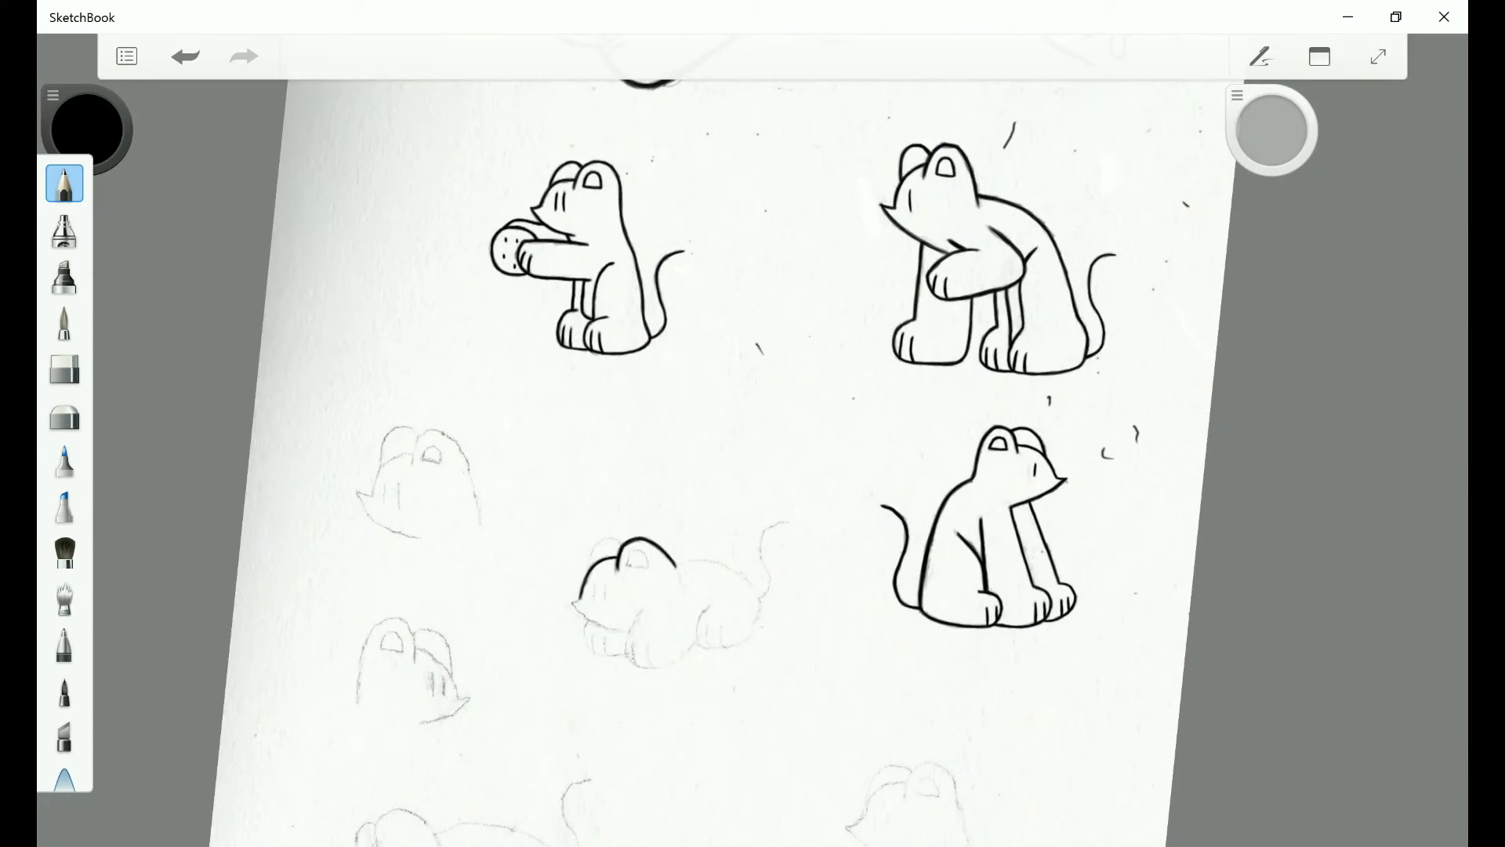
# Ink the crouching cat's rounded far ear above the forehead line.
pyautogui.scroll(3, 752, 439)
pyautogui.moveTo(329, 510); pyautogui.dragTo(298, 577)
pyautogui.scroll(1, 753, 439)
pyautogui.moveTo(451, 662); pyautogui.dragTo(409, 725)
pyautogui.scroll(-2, 753, 439)
pyautogui.moveTo(348, 527)
pyautogui.mouseDown()
pyautogui.moveTo(383, 463)
pyautogui.moveTo(458, 479)
pyautogui.mouseUp()
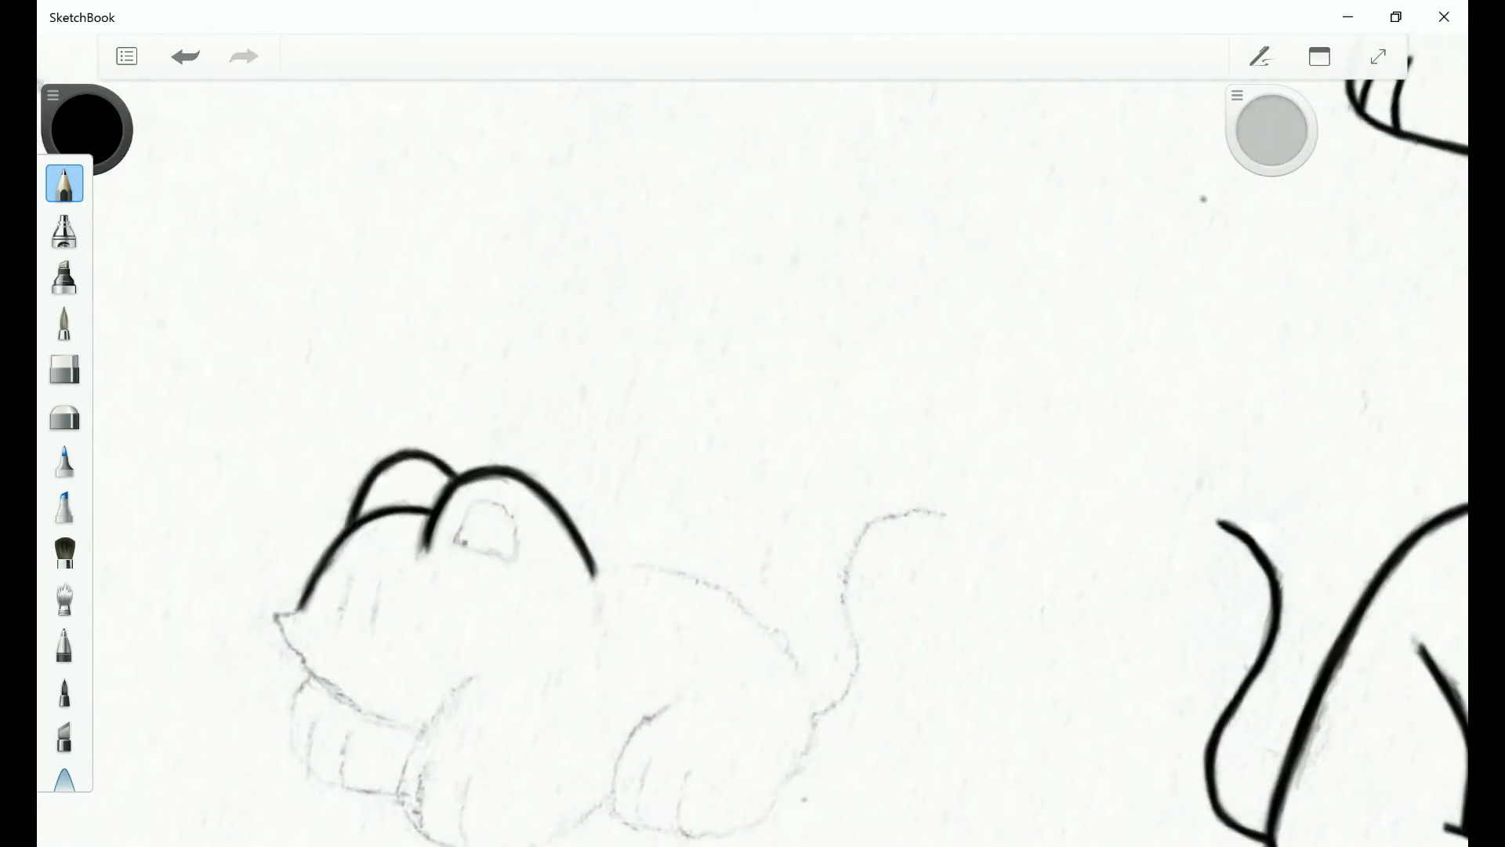
# Ink the crouching cat's jaw line from the nose tip back to the near foreleg.
pyautogui.scroll(2, 455, 784)
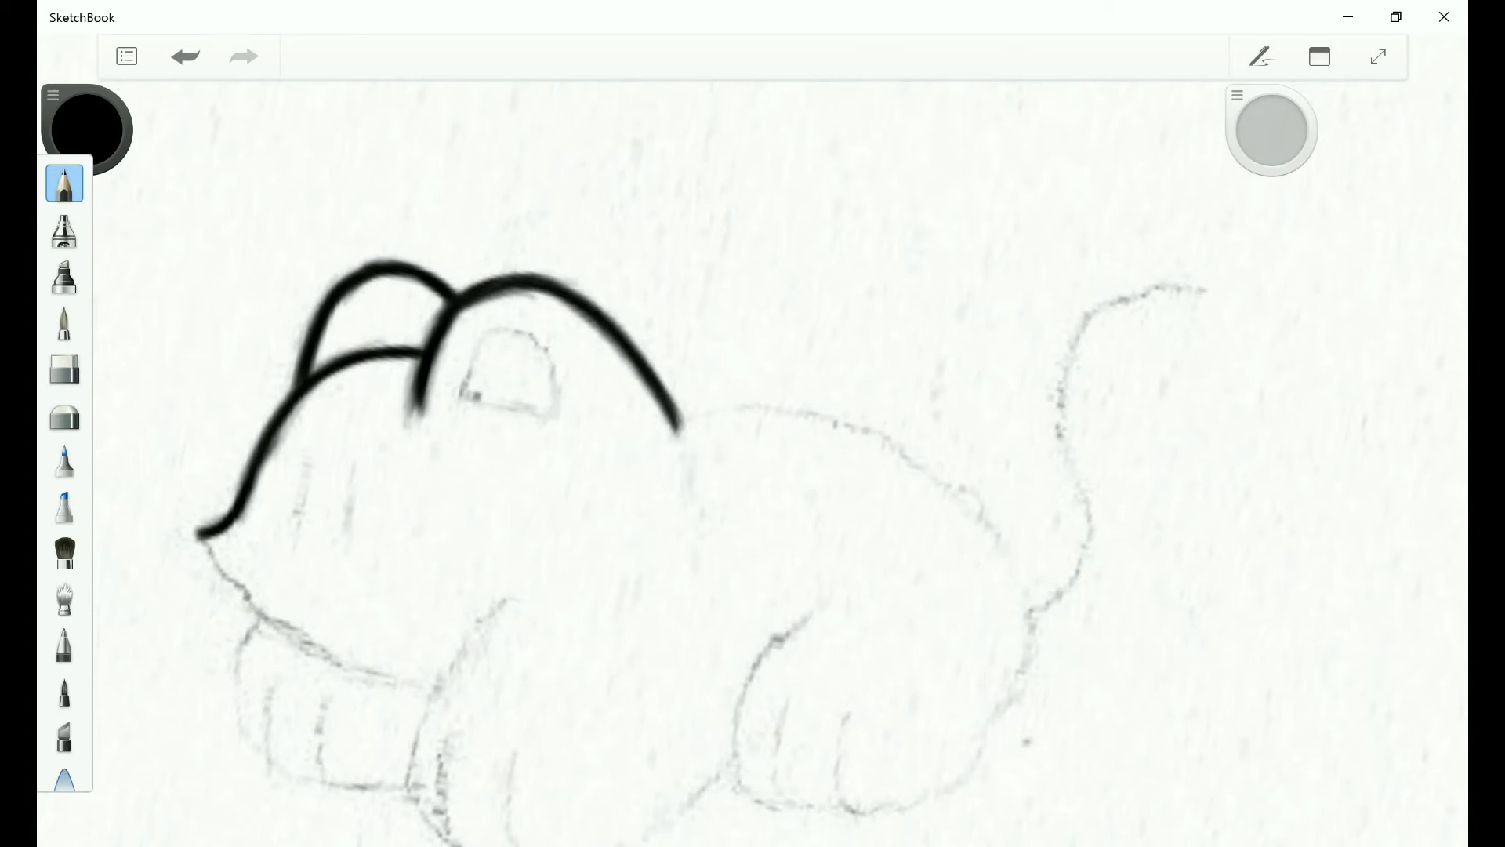
pyautogui.moveTo(199, 535); pyautogui.dragTo(292, 635)
pyautogui.moveTo(439, 439)
pyautogui.mouseDown()
pyautogui.moveTo(437, 376)
pyautogui.moveTo(454, 376)
pyautogui.moveTo(439, 439)
pyautogui.moveTo(408, 471)
pyautogui.mouseUp()
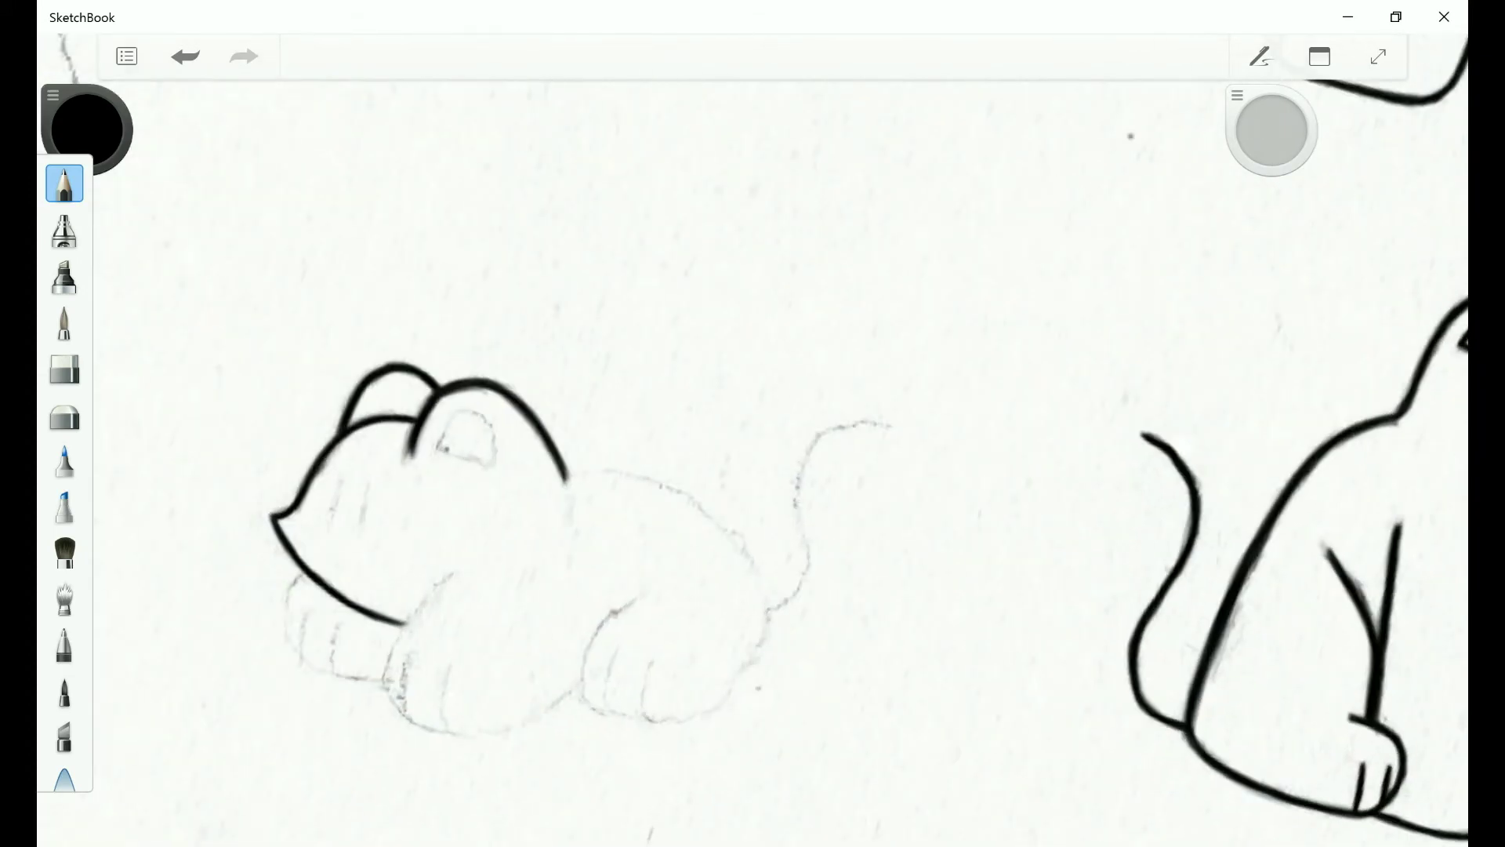
# Ink the crouching cat's near foreleg from the chest around the paw and along its underside to the hind paw.
pyautogui.moveTo(439, 548); pyautogui.dragTo(432, 380)
pyautogui.moveTo(437, 453)
pyautogui.mouseDown()
pyautogui.moveTo(365, 519)
pyautogui.moveTo(349, 580)
pyautogui.mouseUp()
pyautogui.moveTo(426, 458); pyautogui.dragTo(353, 600)
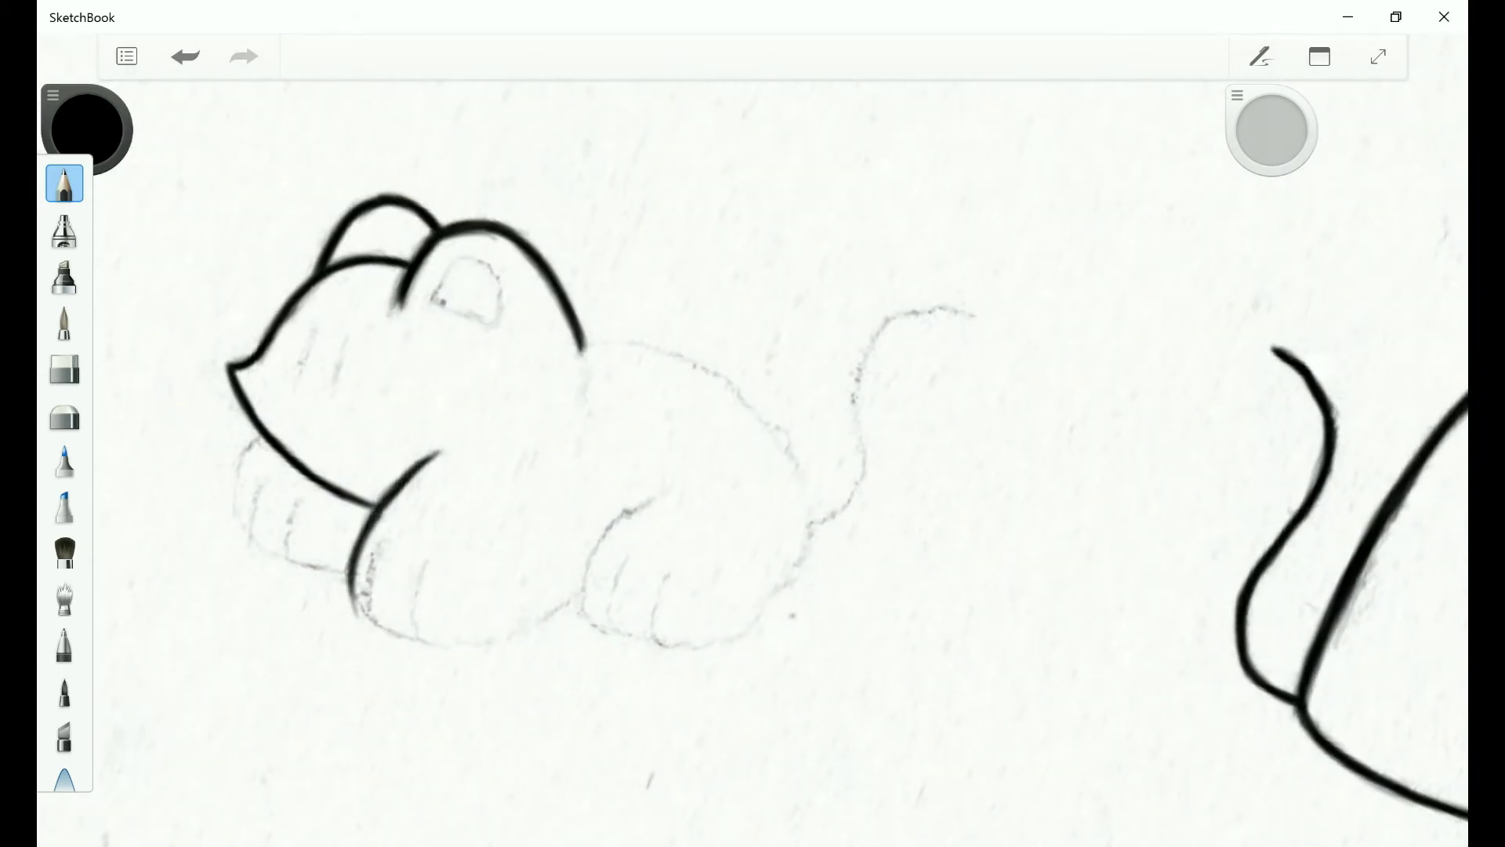
pyautogui.moveTo(439, 439)
pyautogui.mouseDown()
pyautogui.moveTo(470, 408)
pyautogui.moveTo(501, 471)
pyautogui.moveTo(486, 486)
pyautogui.mouseUp()
pyautogui.moveTo(502, 741)
pyautogui.mouseDown()
pyautogui.moveTo(565, 674)
pyautogui.moveTo(627, 564)
pyautogui.moveTo(502, 745)
pyautogui.mouseUp()
pyautogui.scroll(-1, 753, 423)
pyautogui.moveTo(588, 651); pyautogui.dragTo(486, 752)
pyautogui.scroll(-5, 752, 423)
pyautogui.scroll(3, 843, 552)
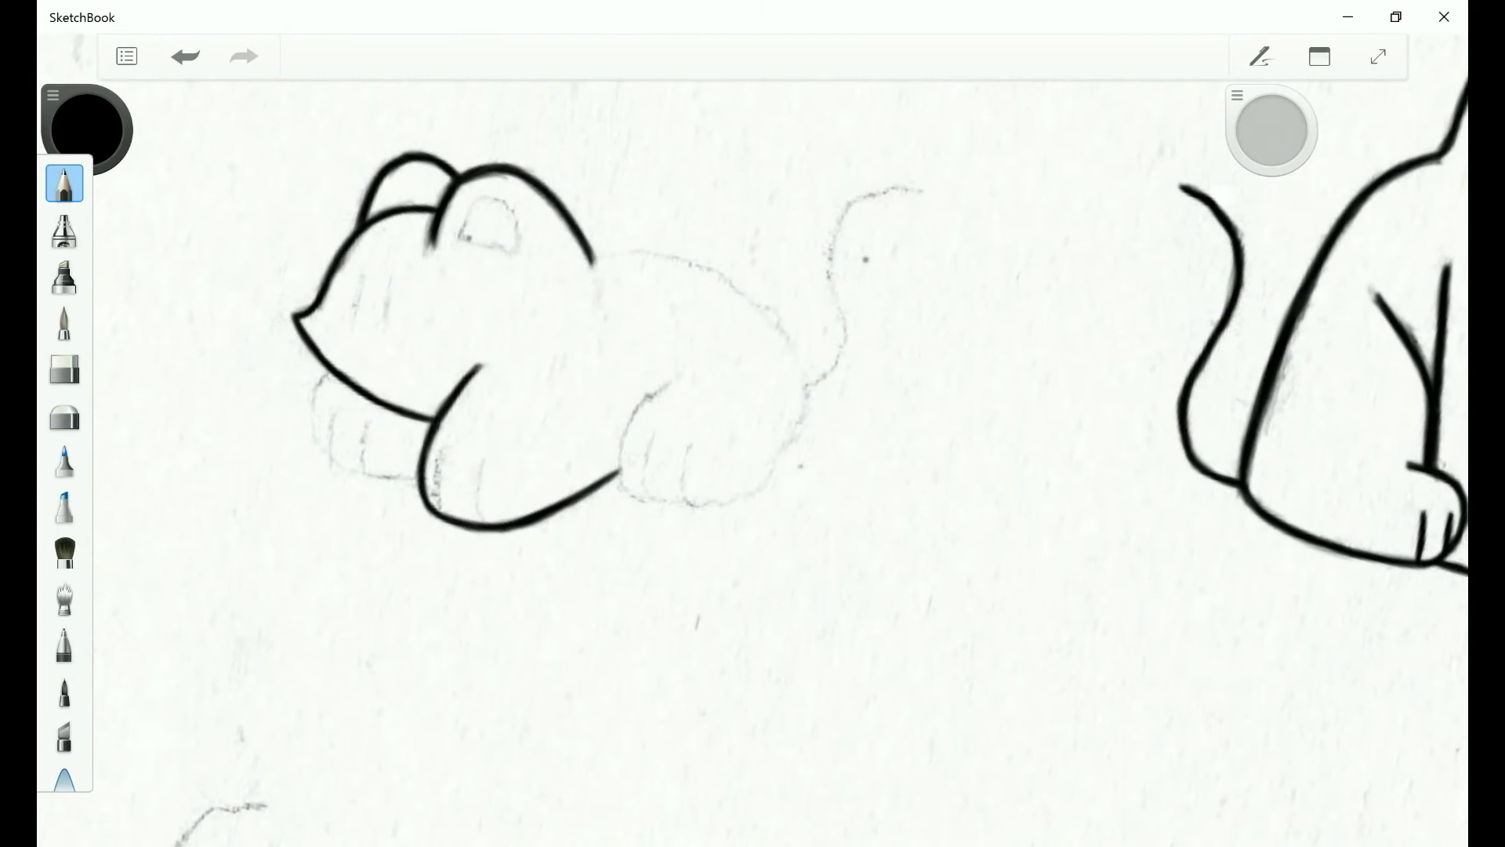
# Ink two toe lines on the crouching cat's near front paw and undo the unwanted stroke.
pyautogui.scroll(2, 627, 285)
pyautogui.moveTo(442, 513); pyautogui.dragTo(433, 596)
pyautogui.moveTo(390, 508); pyautogui.dragTo(383, 581)
pyautogui.scroll(-3, 764, 461)
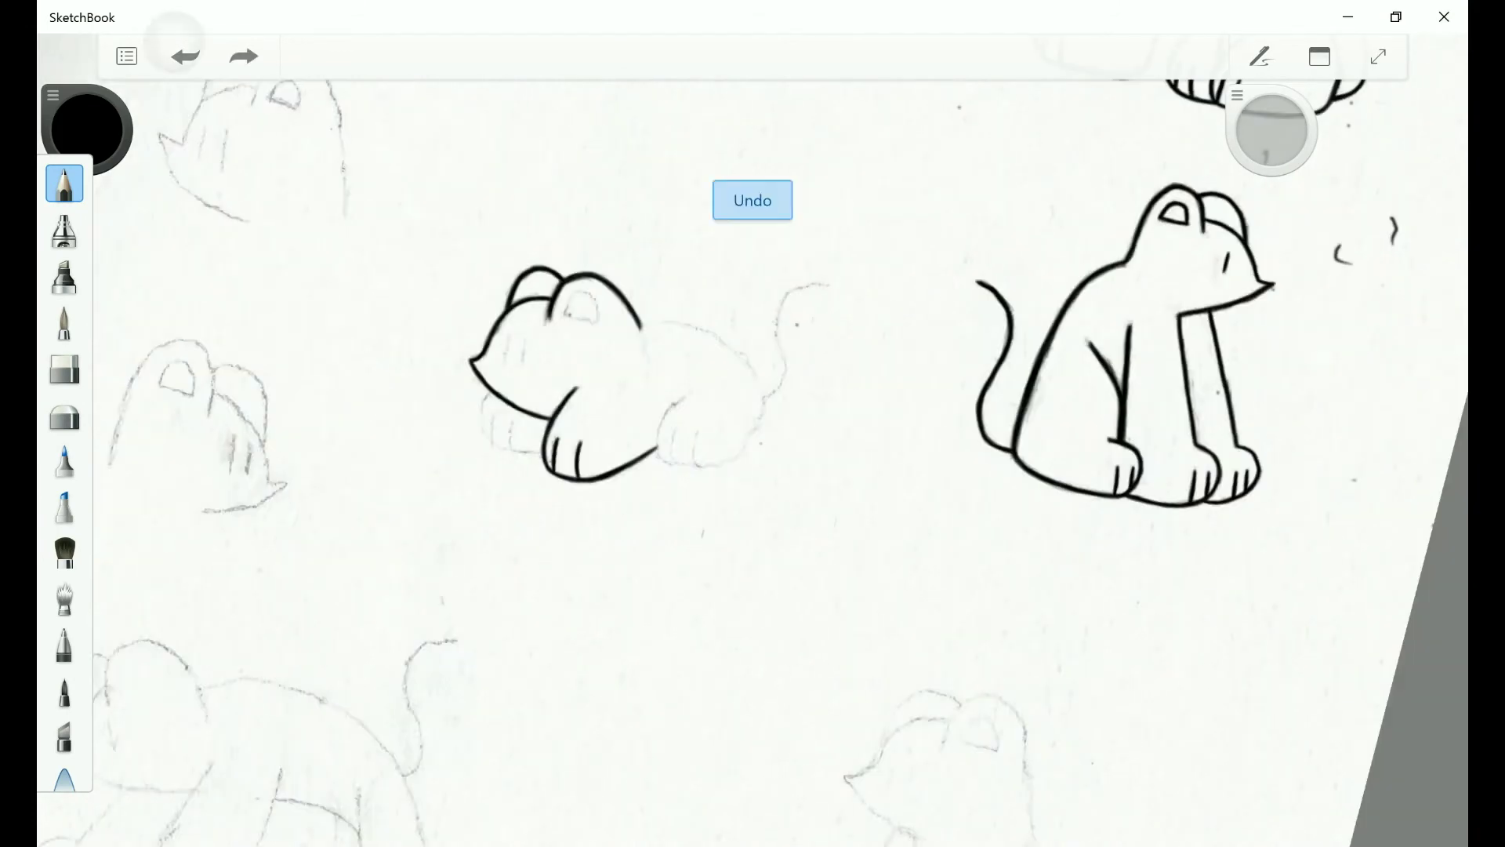
pyautogui.hotkey('ctrl', 'z')
pyautogui.scroll(3, 760, 294)
pyautogui.scroll(1, 752, 423)
# Ink the crouching cat's far front paw below the jaw with its two toe lines.
pyautogui.moveTo(241, 463)
pyautogui.mouseDown()
pyautogui.moveTo(209, 541)
pyautogui.moveTo(258, 620)
pyautogui.moveTo(355, 639)
pyautogui.mouseUp()
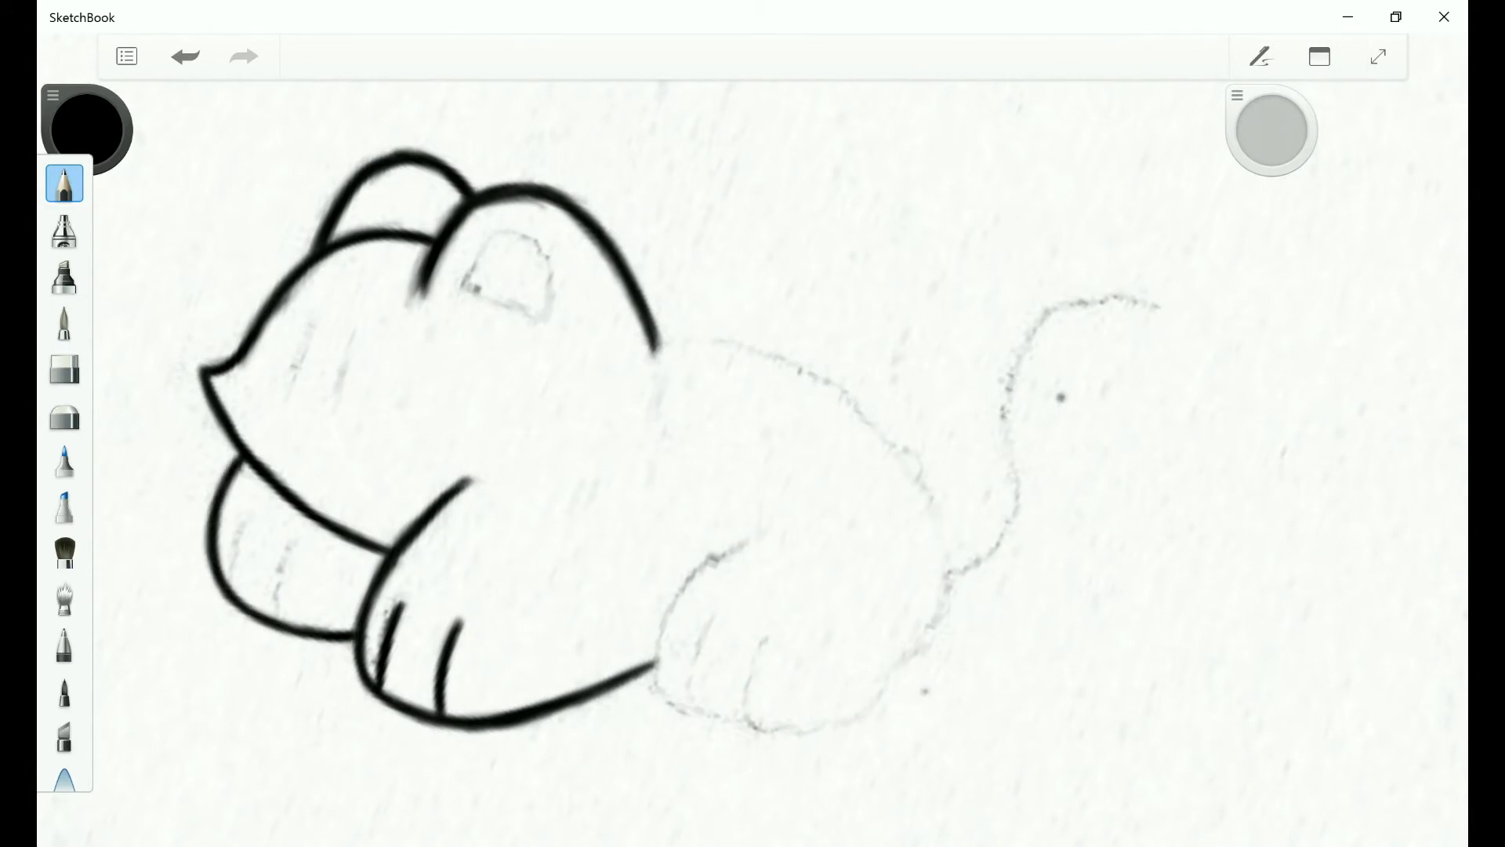
pyautogui.scroll(-2, 753, 423)
pyautogui.moveTo(284, 549); pyautogui.dragTo(287, 623)
pyautogui.moveTo(235, 517); pyautogui.dragTo(235, 588)
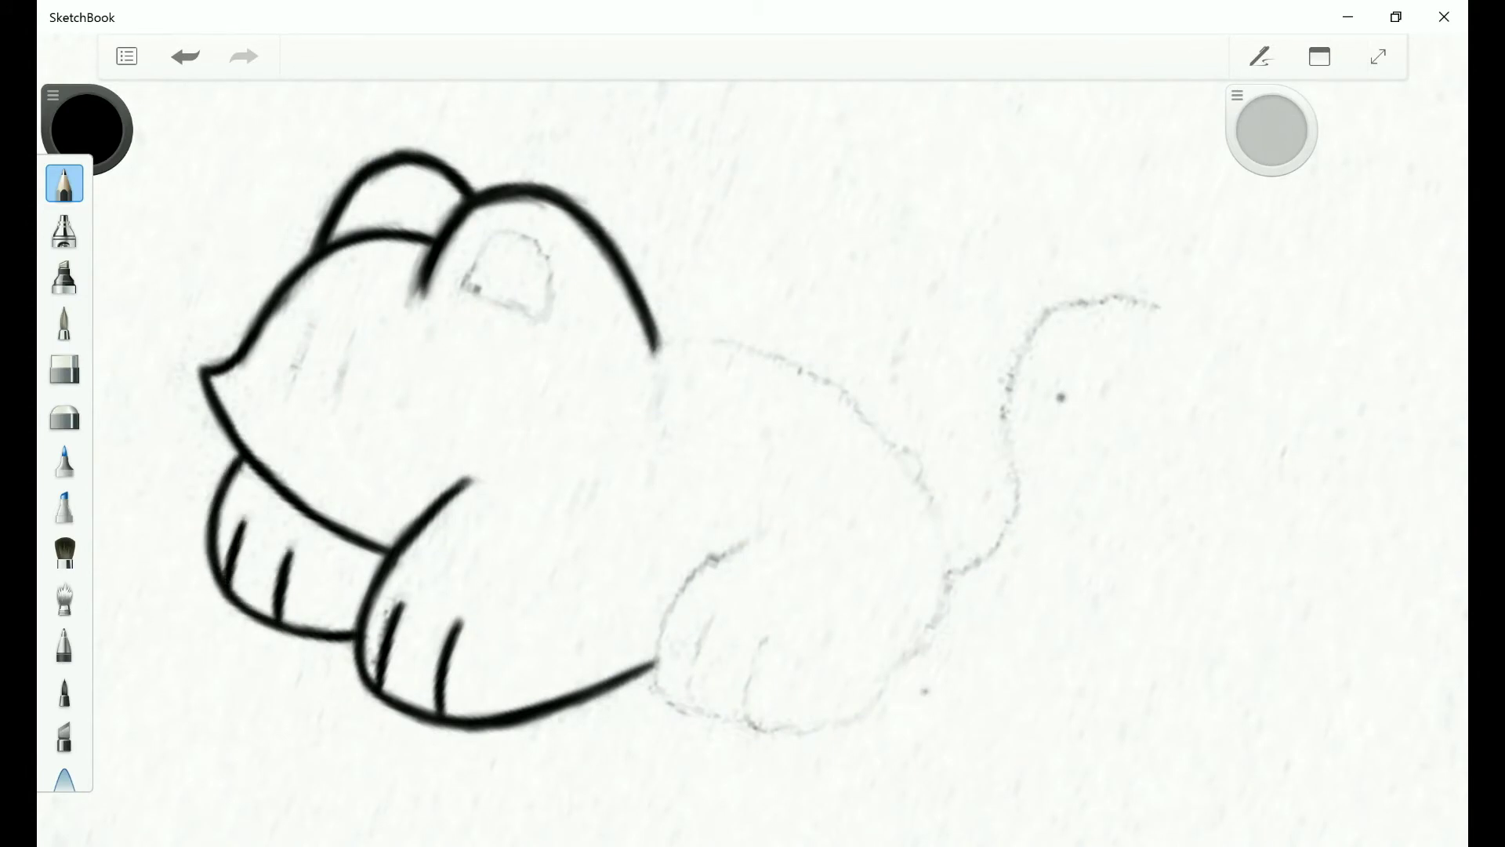
pyautogui.hotkey('ctrl', 'z')
# Ink the crouching cat's two vertical eye lines and the inner shape of its near ear.
pyautogui.scroll(-3, 753, 423)
pyautogui.scroll(3, 753, 423)
pyautogui.moveTo(266, 427); pyautogui.dragTo(267, 505)
pyautogui.moveTo(221, 430); pyautogui.dragTo(220, 494)
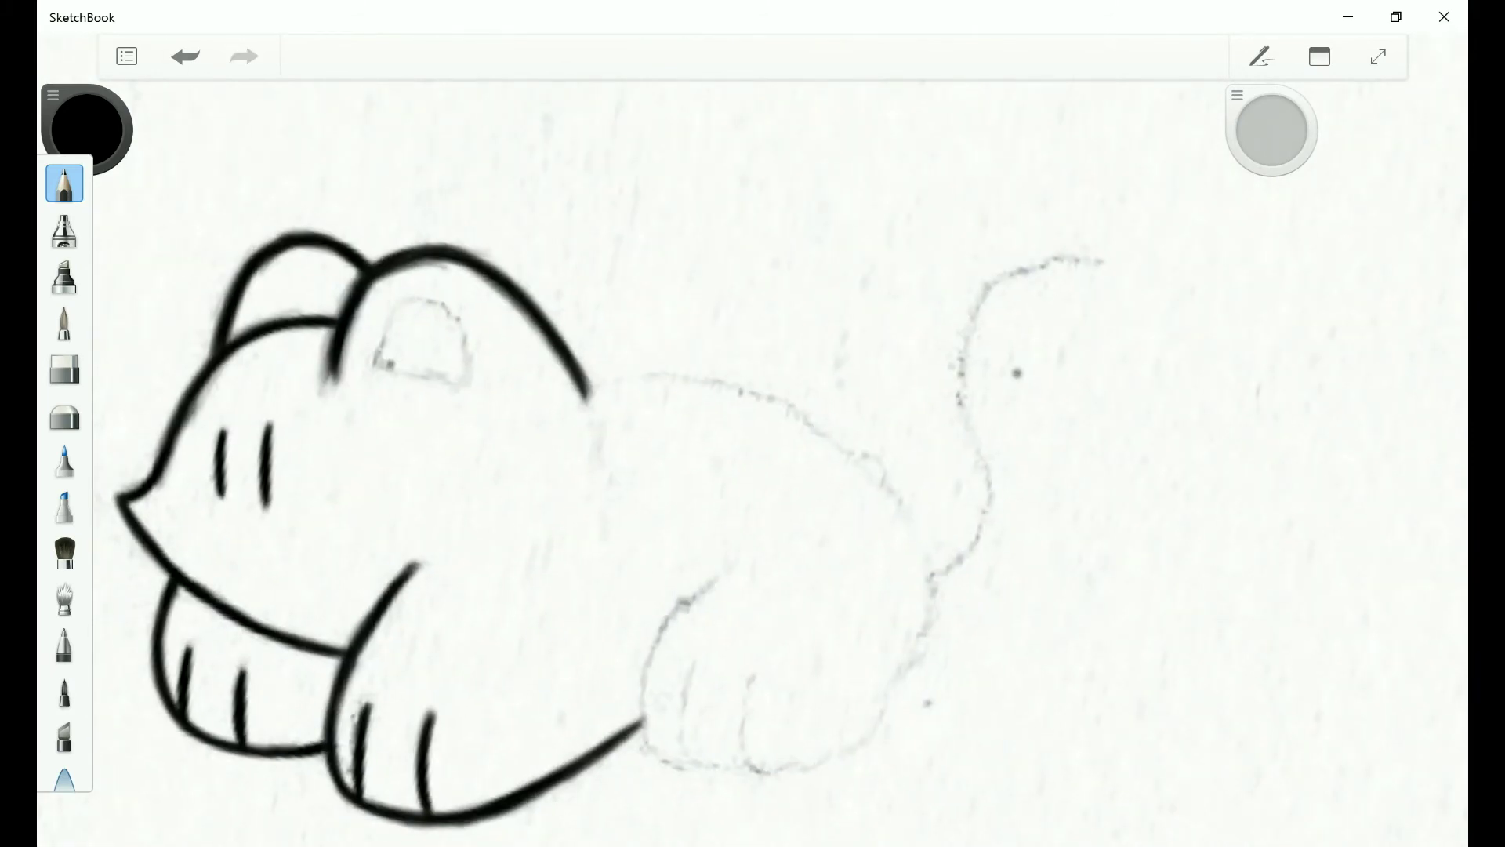
pyautogui.moveTo(381, 365); pyautogui.dragTo(467, 385)
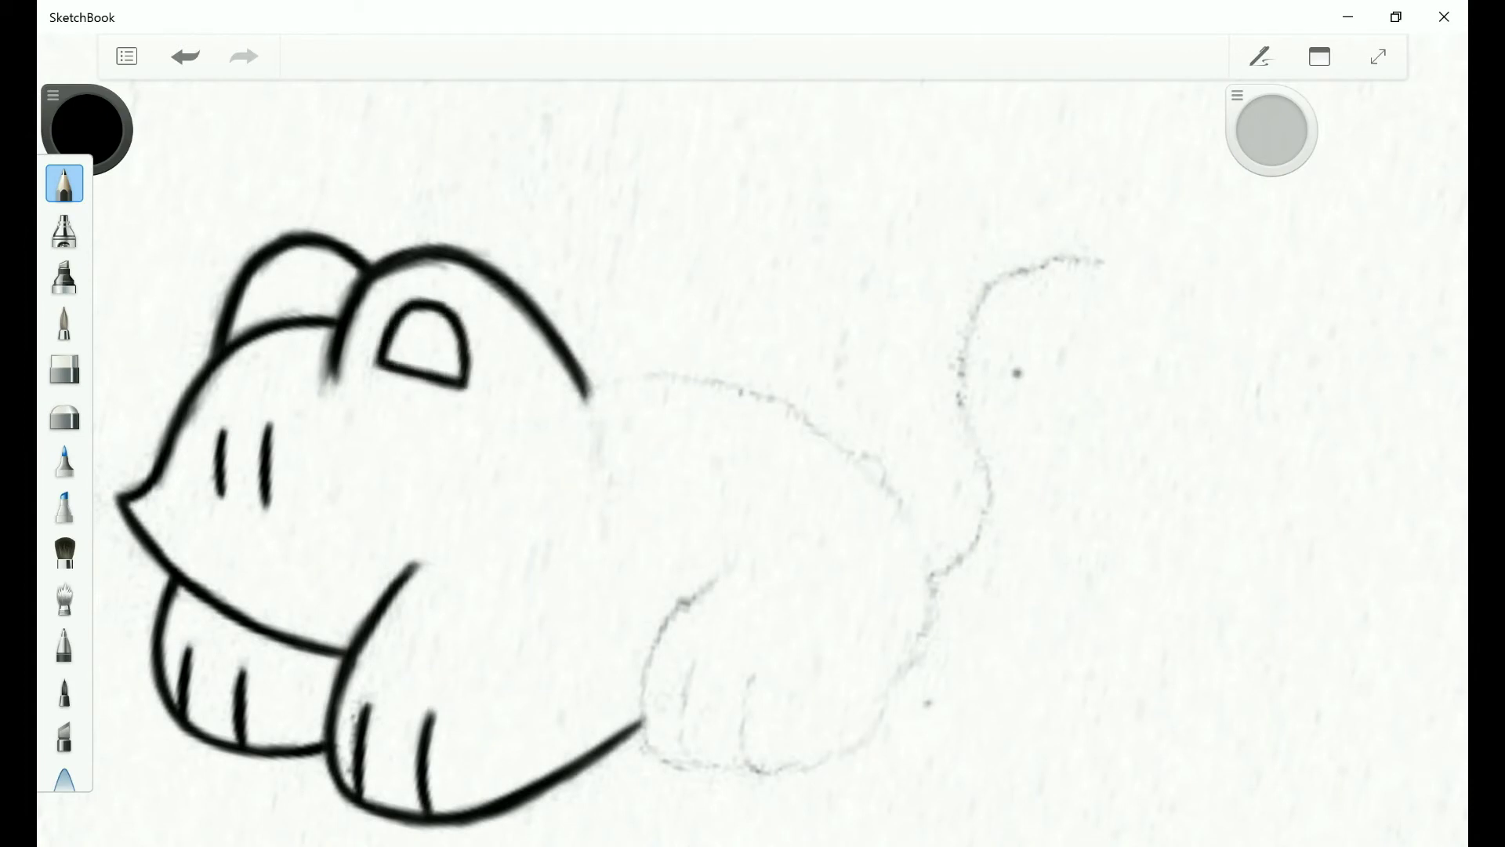
# Ink the crouching cat's back from the head to just above the tail base, undoing unwanted strokes.
pyautogui.scroll(-3, 753, 424)
pyautogui.scroll(5, 752, 423)
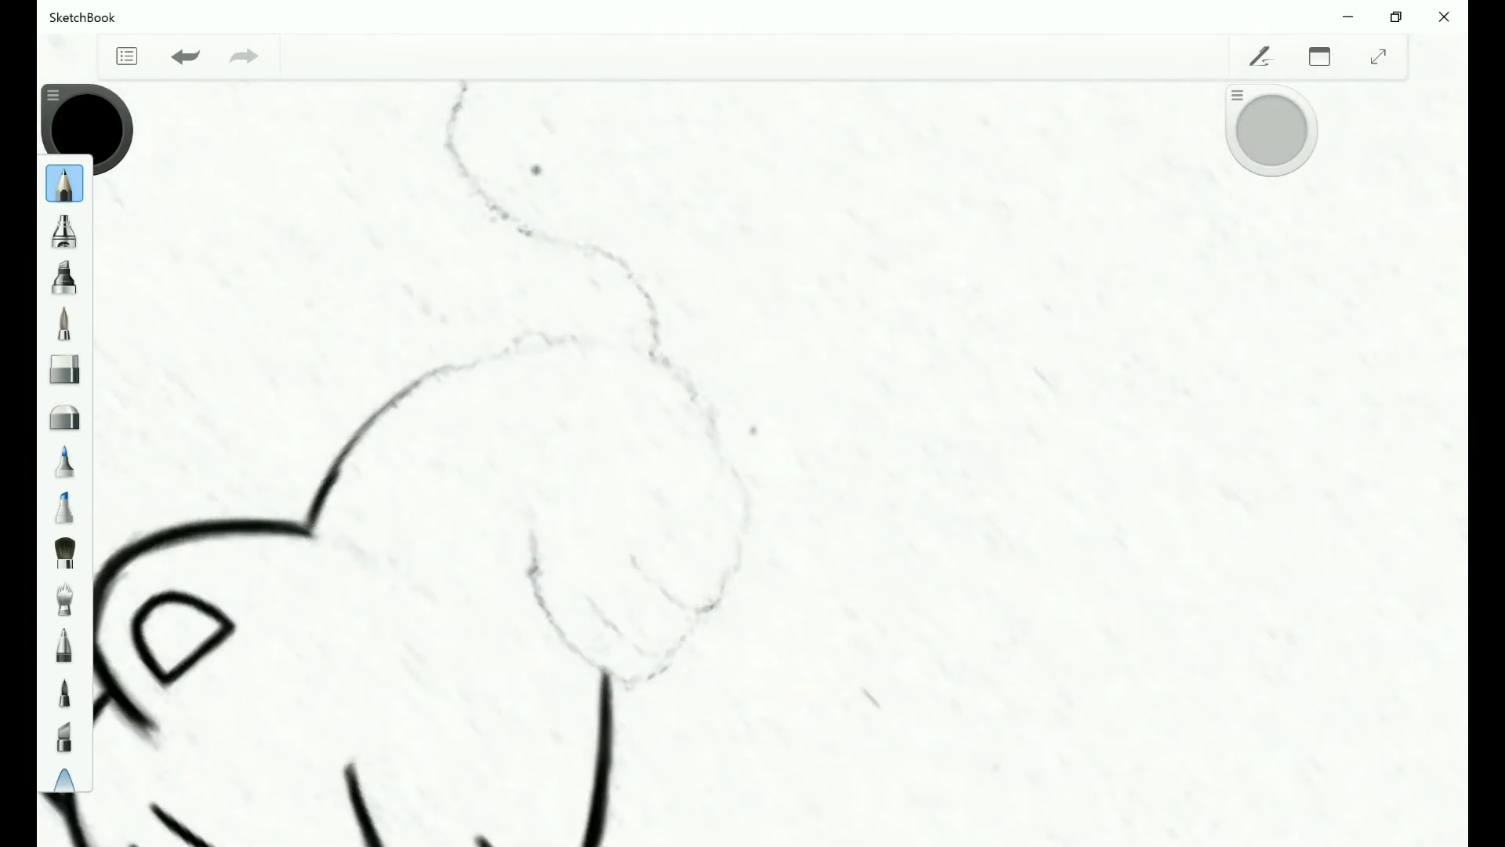
pyautogui.hotkey('ctrl', 'z')
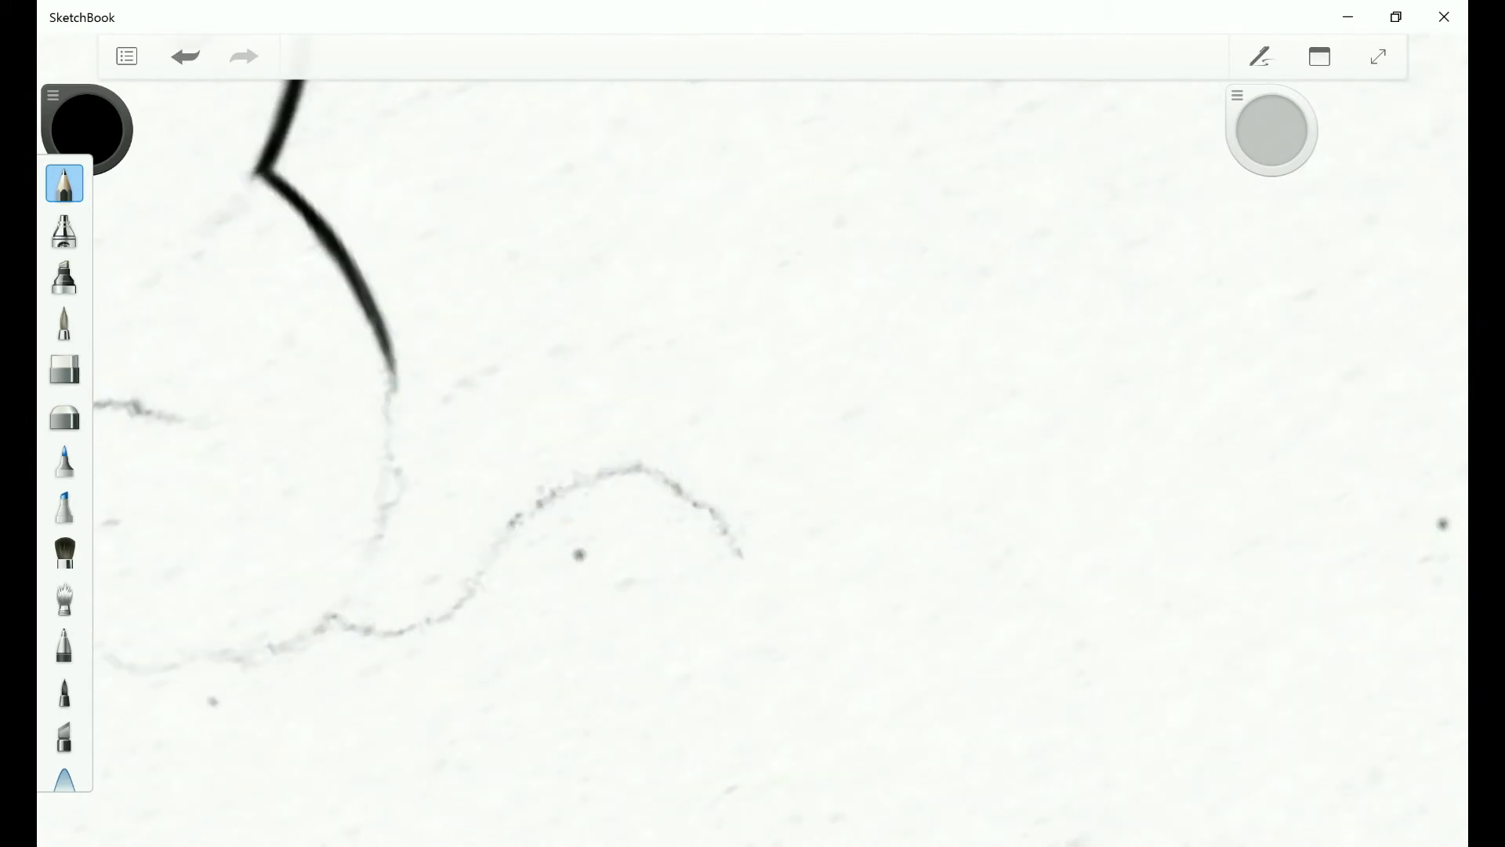
pyautogui.moveTo(387, 369); pyautogui.dragTo(360, 581)
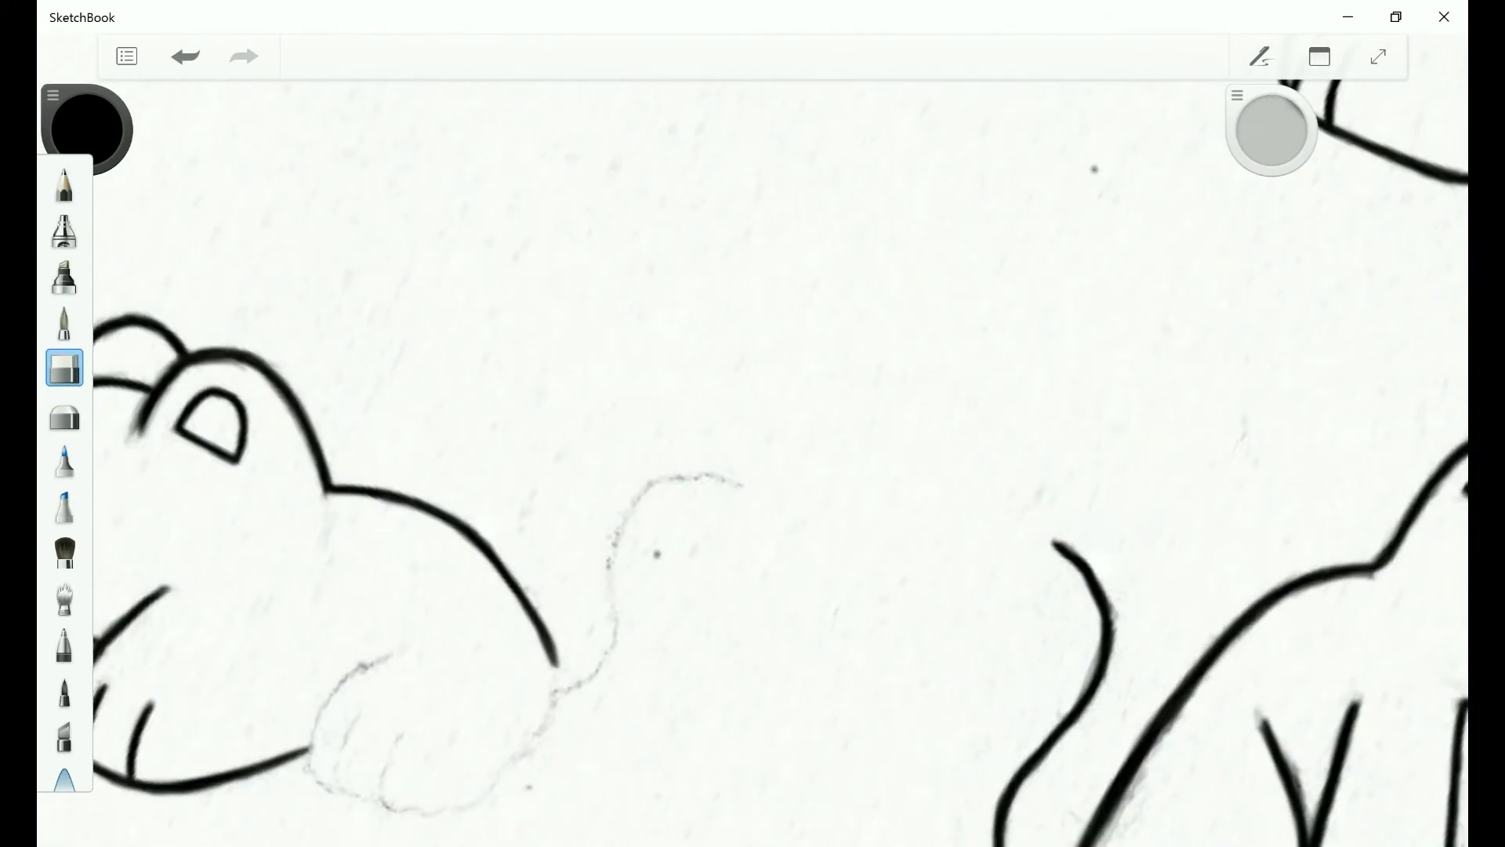
pyautogui.click(64, 182)
pyautogui.moveTo(745, 447); pyautogui.dragTo(799, 397)
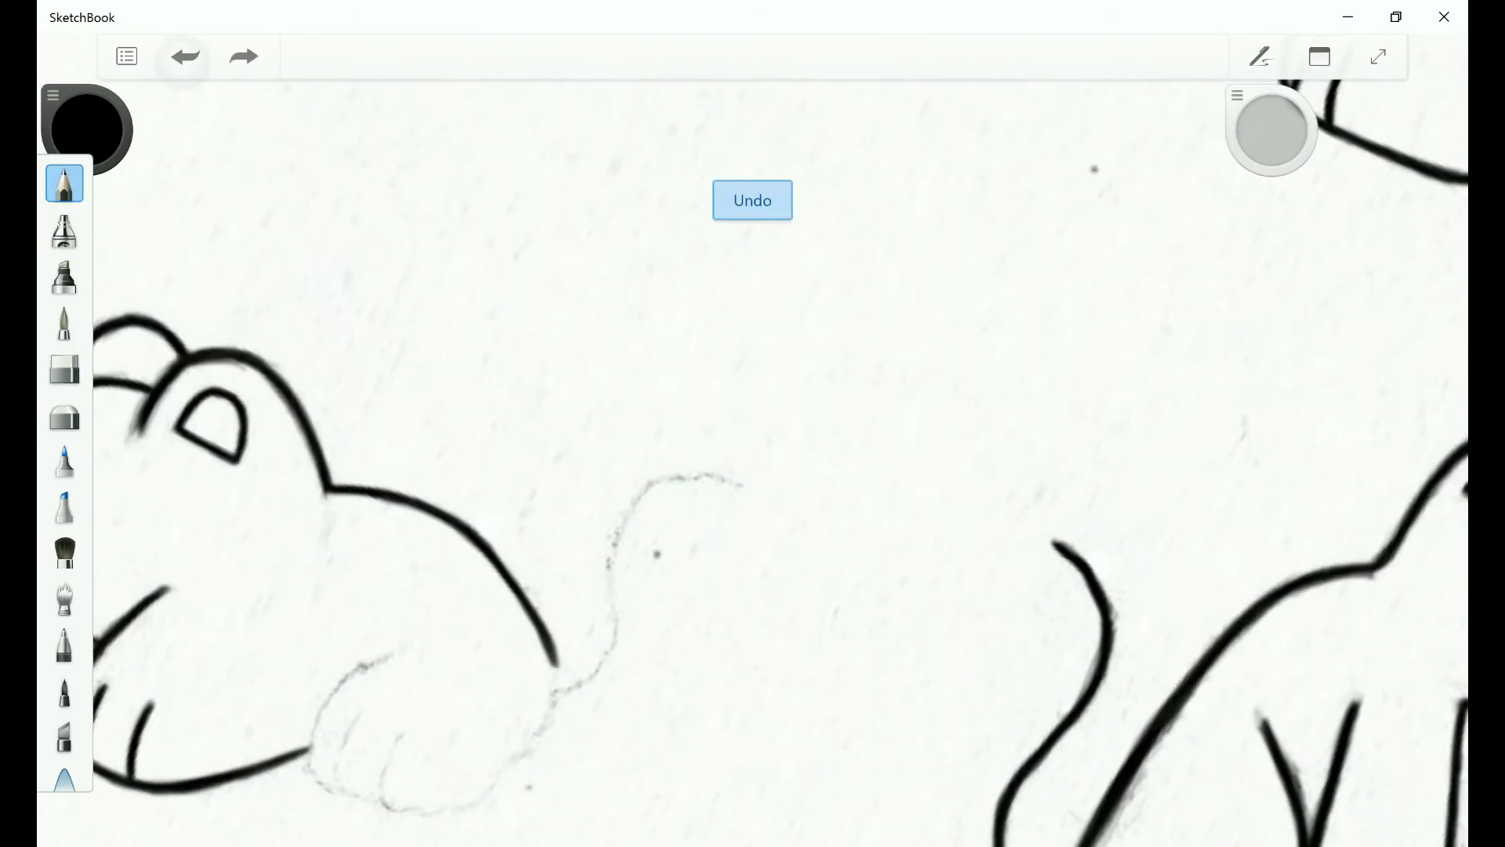
pyautogui.hotkey('ctrl', 'z')
# Ink the front edge of the crouching cat's hind leg and the underside of its hind paw.
pyautogui.scroll(-3, 753, 424)
pyautogui.scroll(3, 752, 424)
pyautogui.moveTo(436, 488)
pyautogui.mouseDown()
pyautogui.moveTo(337, 592)
pyautogui.moveTo(330, 621)
pyautogui.mouseUp()
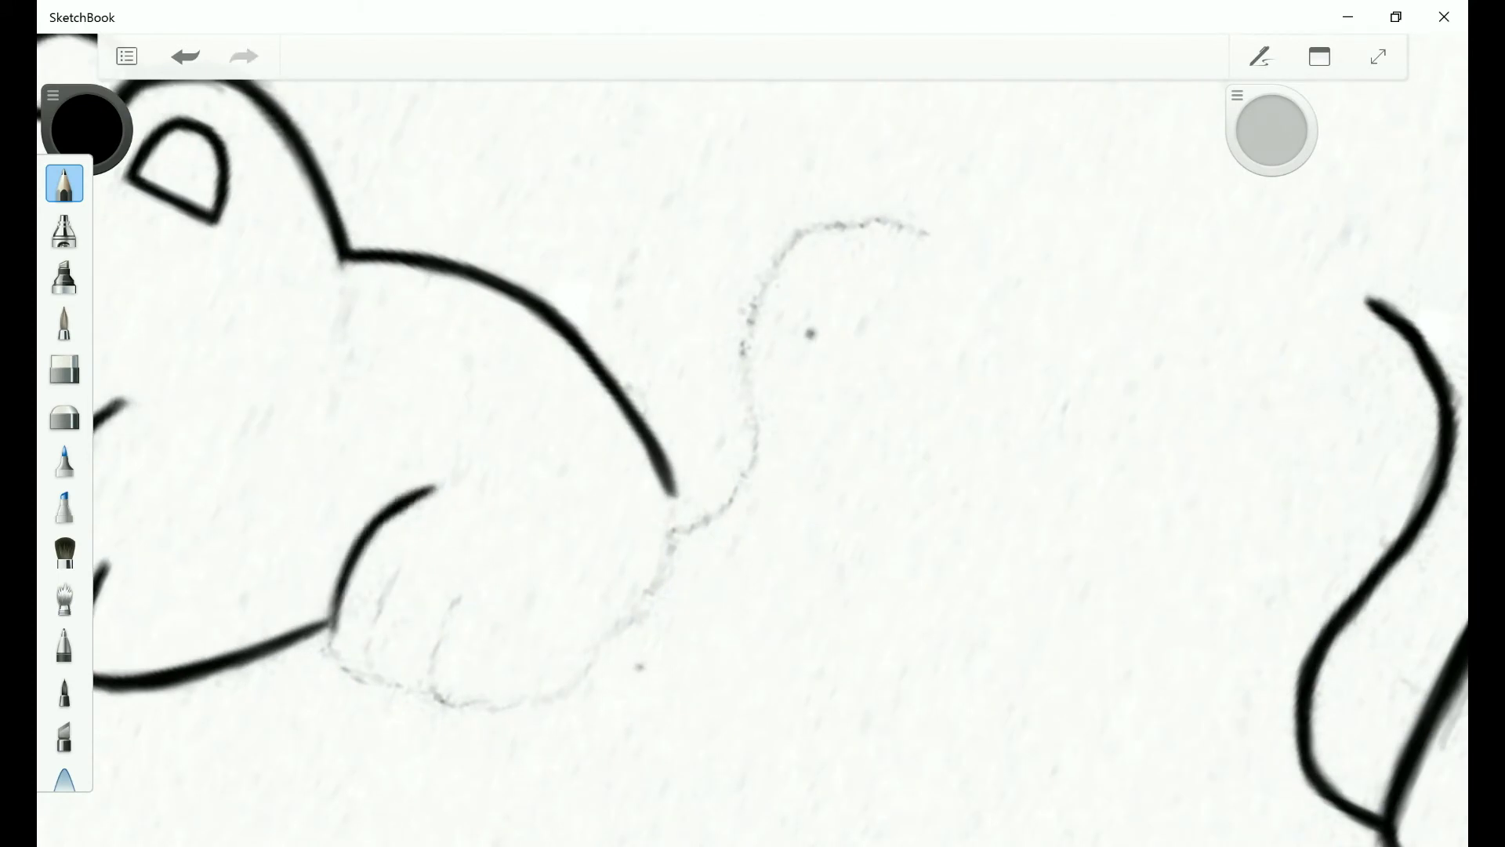
pyautogui.moveTo(784, 427); pyautogui.dragTo(925, 461)
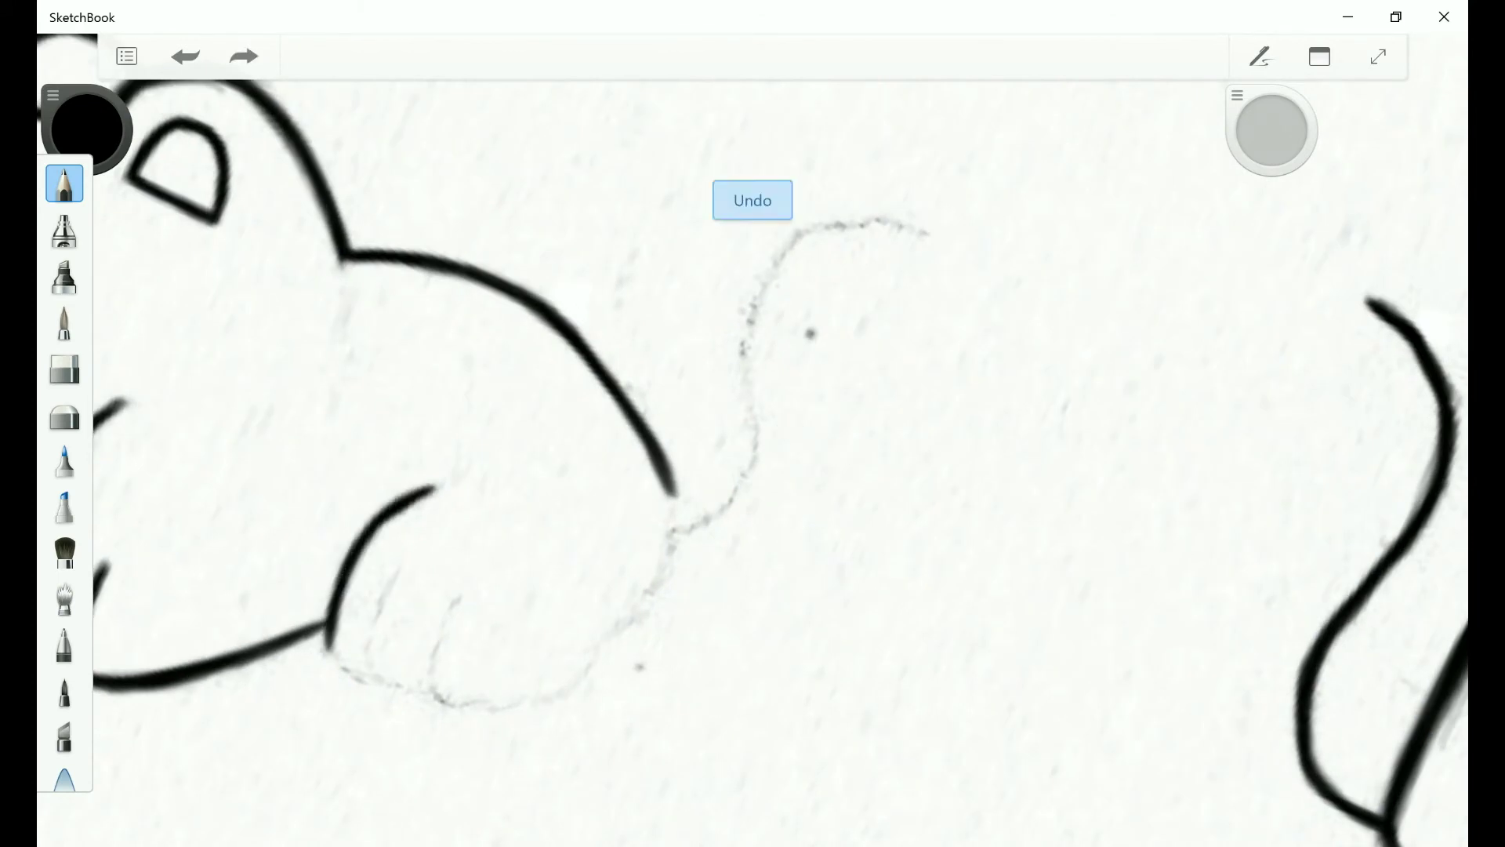
pyautogui.scroll(3, 752, 424)
pyautogui.moveTo(541, 585); pyautogui.dragTo(455, 678)
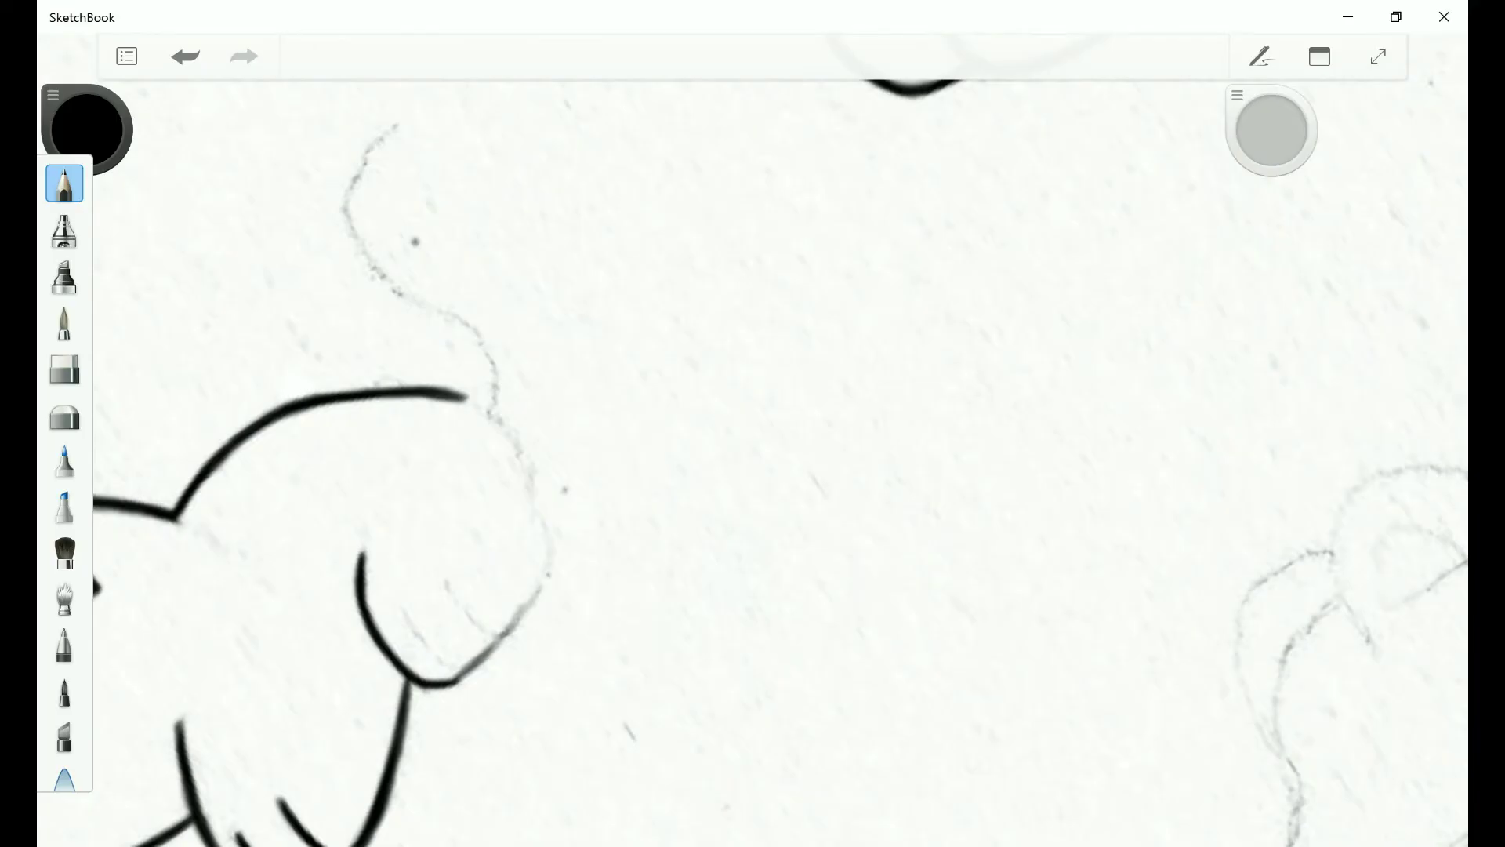
pyautogui.moveTo(548, 568); pyautogui.dragTo(448, 682)
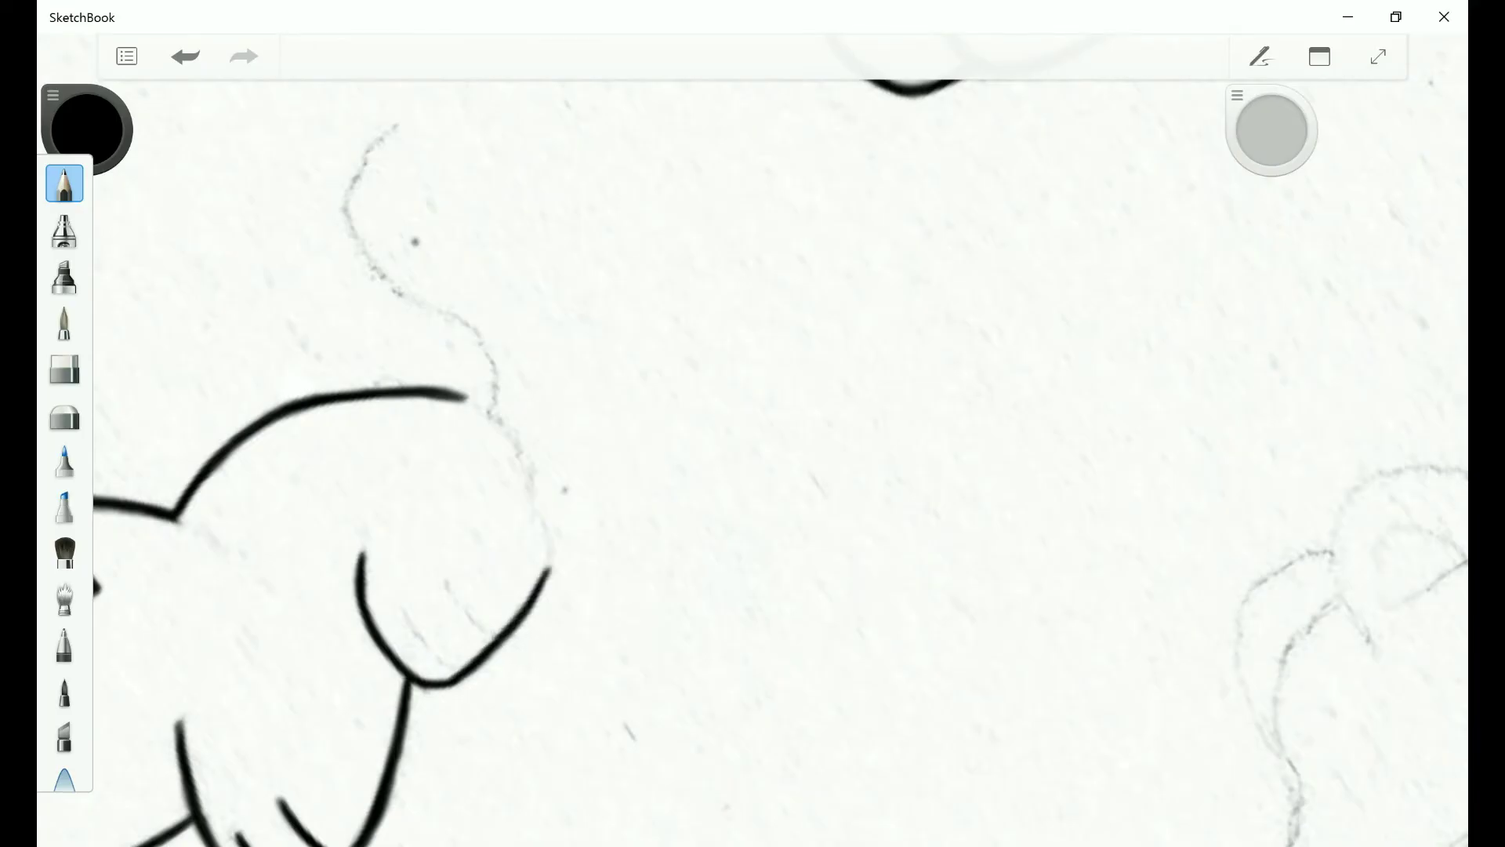
# Ink the crouching cat's rounded rump down to the hind paw and add the paw's two toe lines.
pyautogui.scroll(-3, 752, 424)
pyautogui.scroll(3, 753, 423)
pyautogui.moveTo(448, 447)
pyautogui.mouseDown()
pyautogui.moveTo(450, 488)
pyautogui.moveTo(388, 605)
pyautogui.mouseUp()
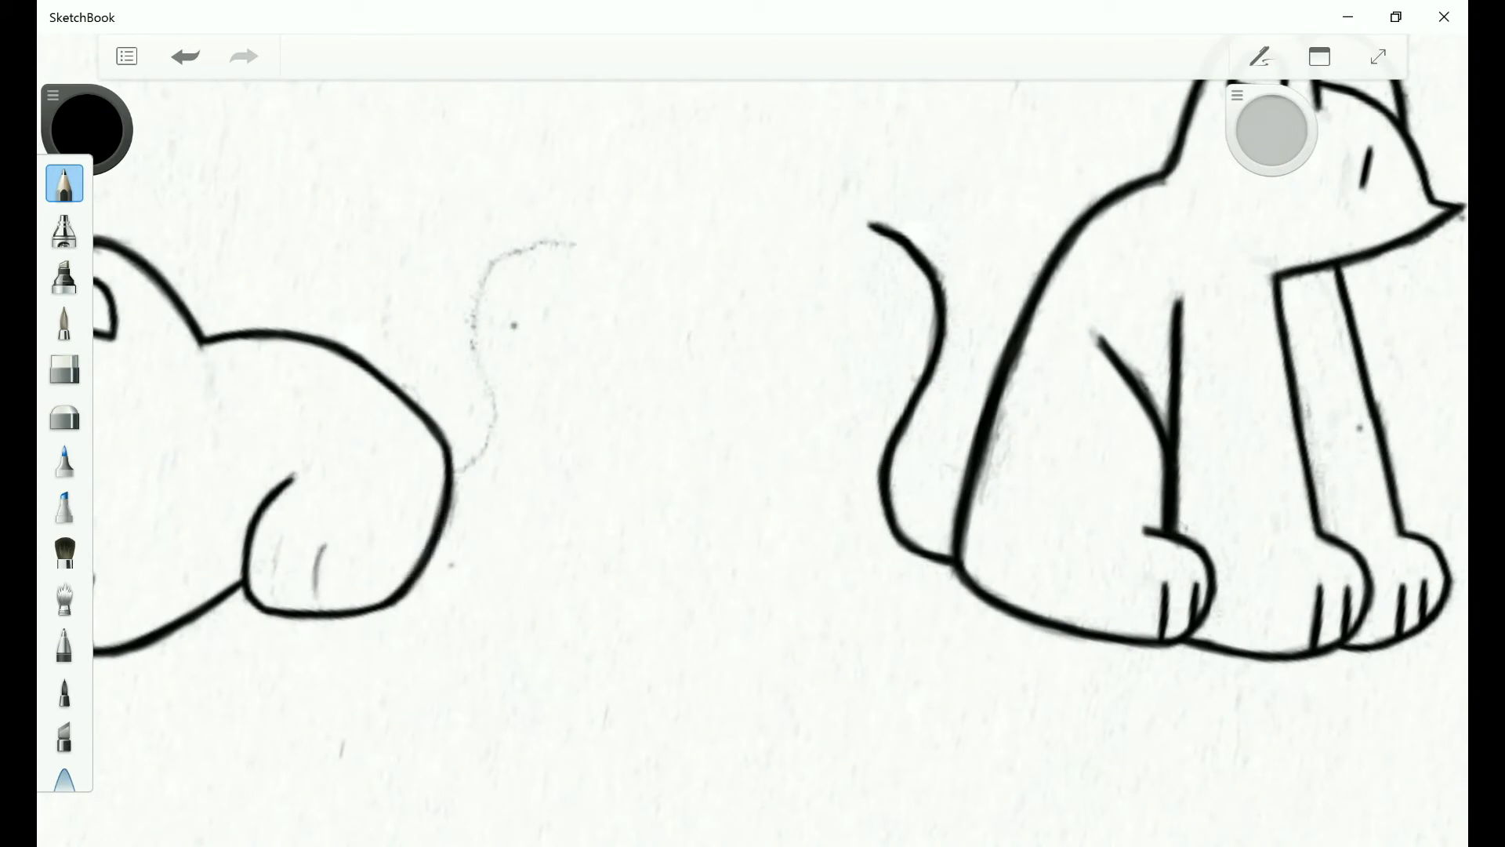
pyautogui.moveTo(280, 540); pyautogui.dragTo(270, 606)
pyautogui.scroll(-3, 753, 423)
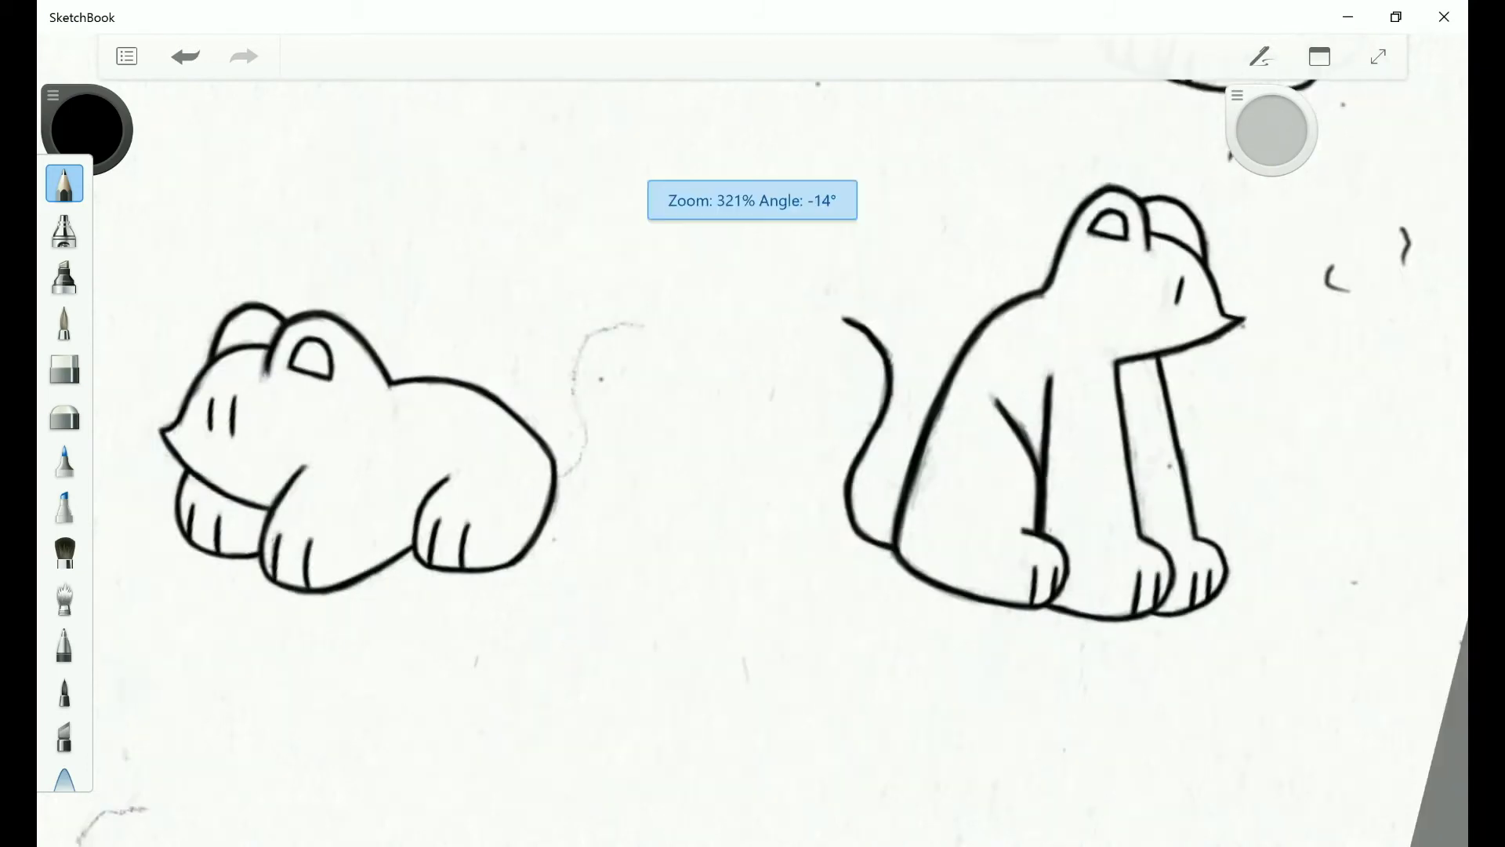
# Ink the crouching cat's S-curved tail from its tip to the rump, undoing an unwanted stroke.
pyautogui.scroll(3, 752, 423)
pyautogui.moveTo(401, 490); pyautogui.dragTo(414, 573)
pyautogui.moveTo(450, 412); pyautogui.dragTo(400, 502)
pyautogui.moveTo(396, 437)
pyautogui.mouseDown()
pyautogui.moveTo(326, 509)
pyautogui.moveTo(356, 577)
pyautogui.mouseUp()
pyautogui.hotkey('ctrl', 'z')
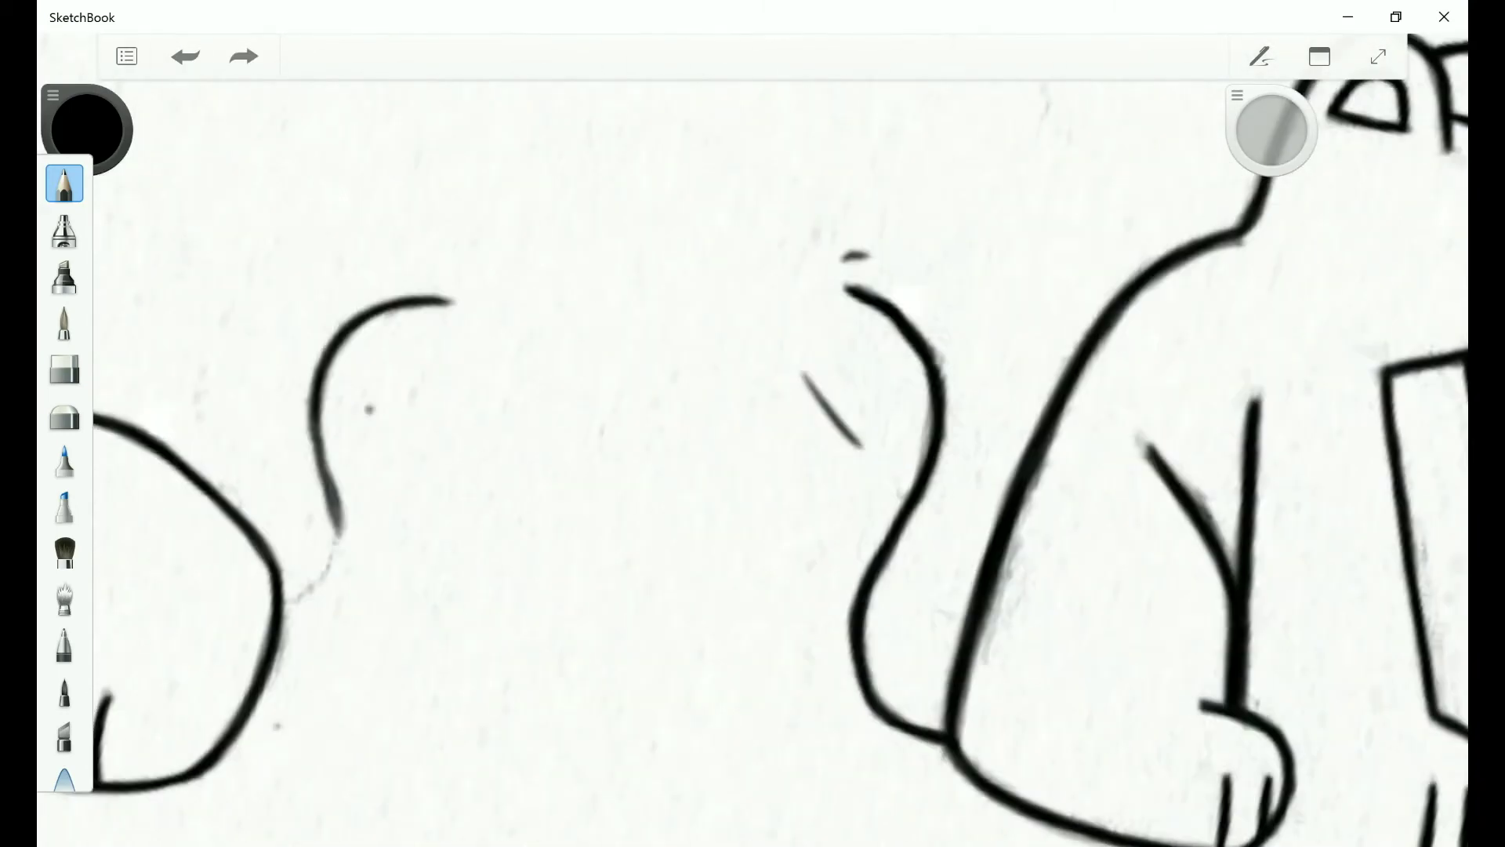
pyautogui.moveTo(339, 526); pyautogui.dragTo(284, 608)
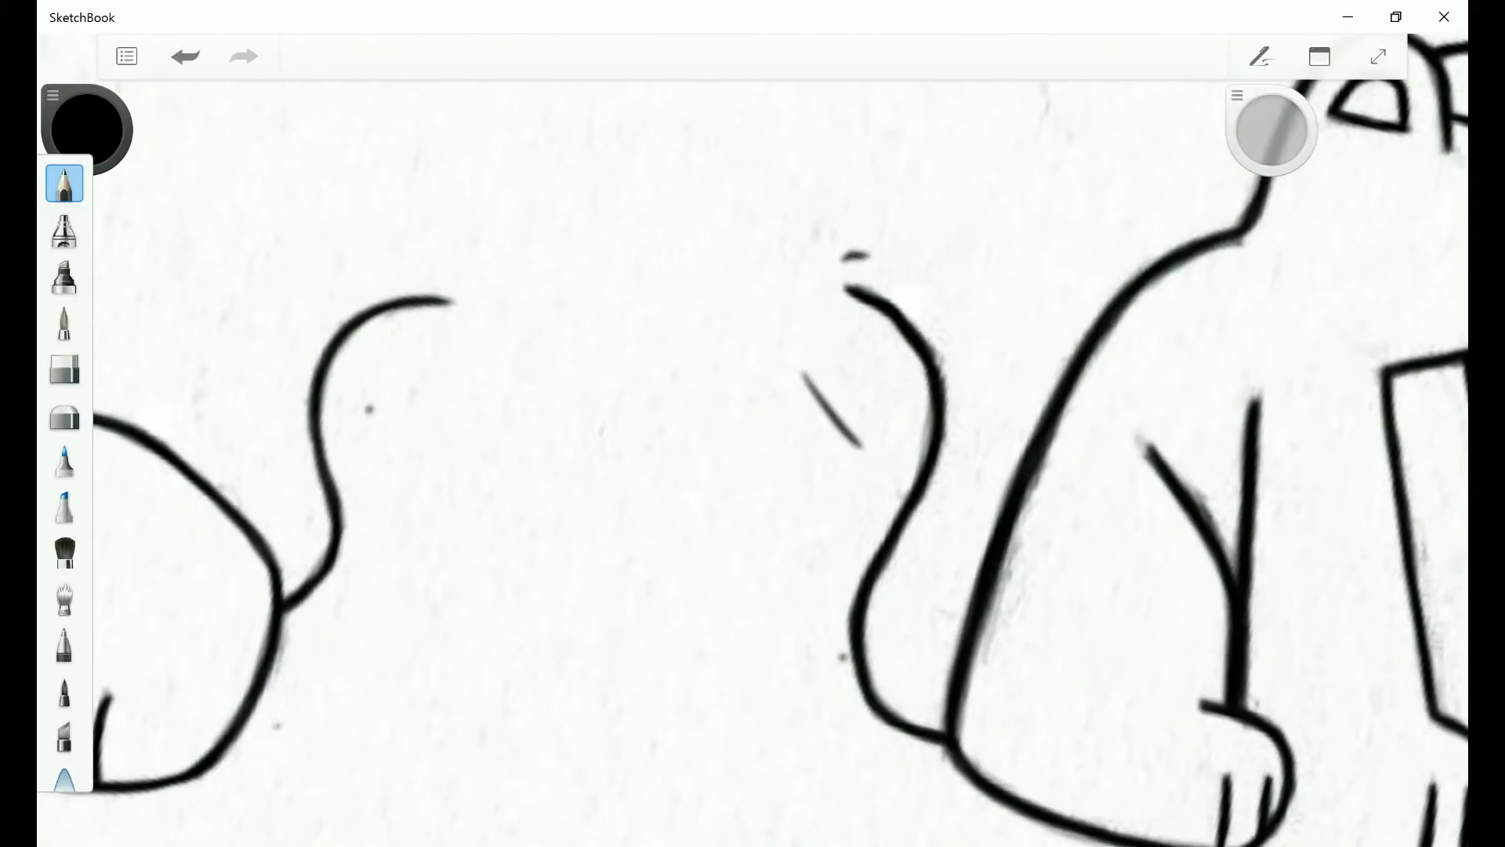
pyautogui.scroll(-5, 752, 423)
pyautogui.scroll(1, 153, 157)
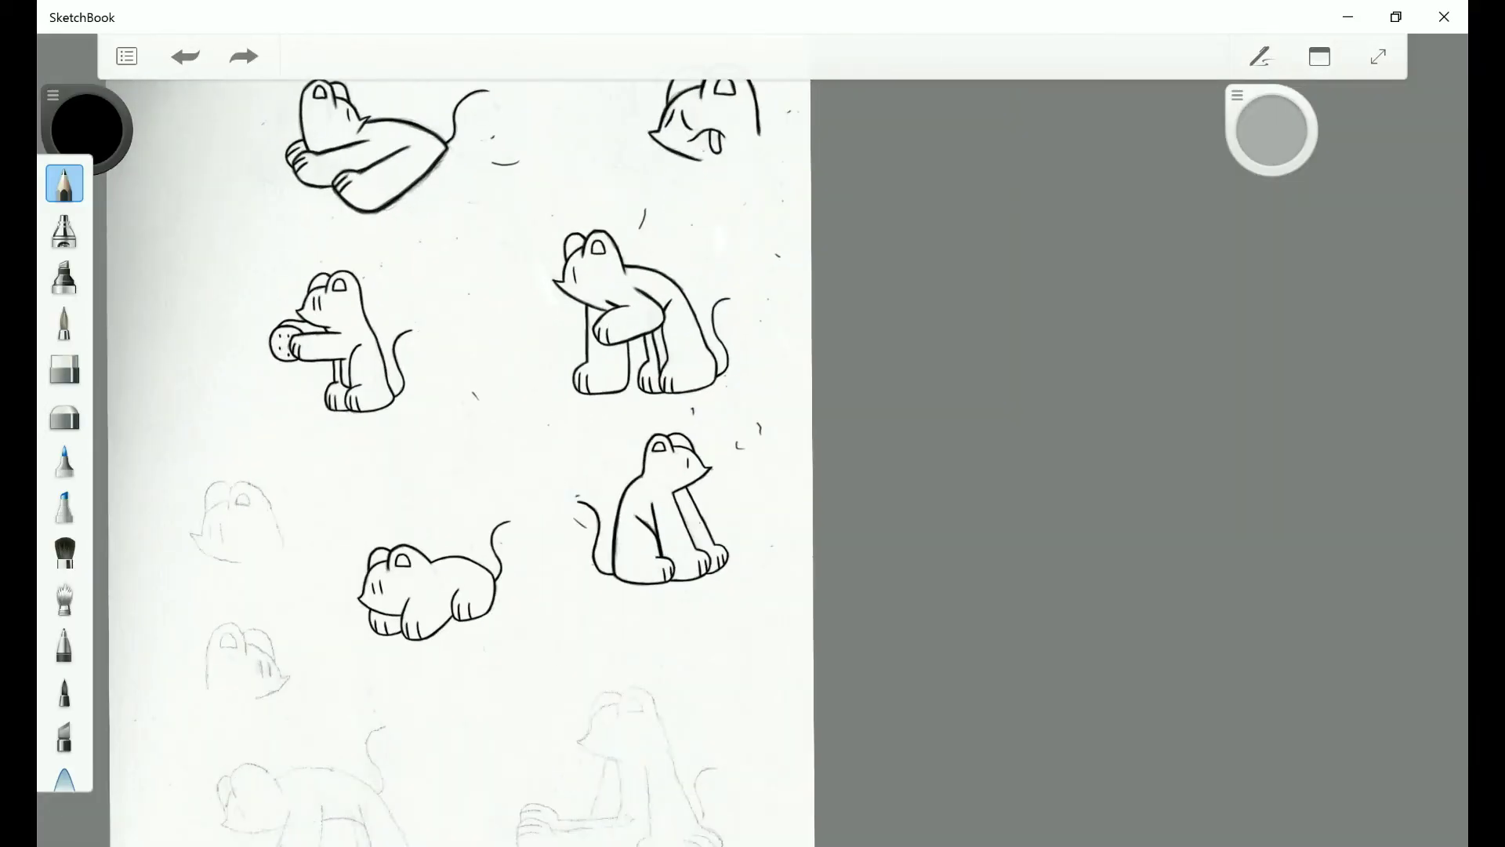
# Ink the near ear and the back-of-head line on the upper of the two separate head sketches.
pyautogui.scroll(3, 752, 423)
pyautogui.moveTo(207, 435); pyautogui.dragTo(237, 373)
pyautogui.moveTo(353, 608)
pyautogui.mouseDown()
pyautogui.moveTo(351, 443)
pyautogui.moveTo(275, 517)
pyautogui.mouseUp()
pyautogui.scroll(-1, 752, 423)
pyautogui.scroll(-2, 753, 424)
pyautogui.moveTo(305, 392); pyautogui.dragTo(263, 533)
pyautogui.scroll(-2, 752, 423)
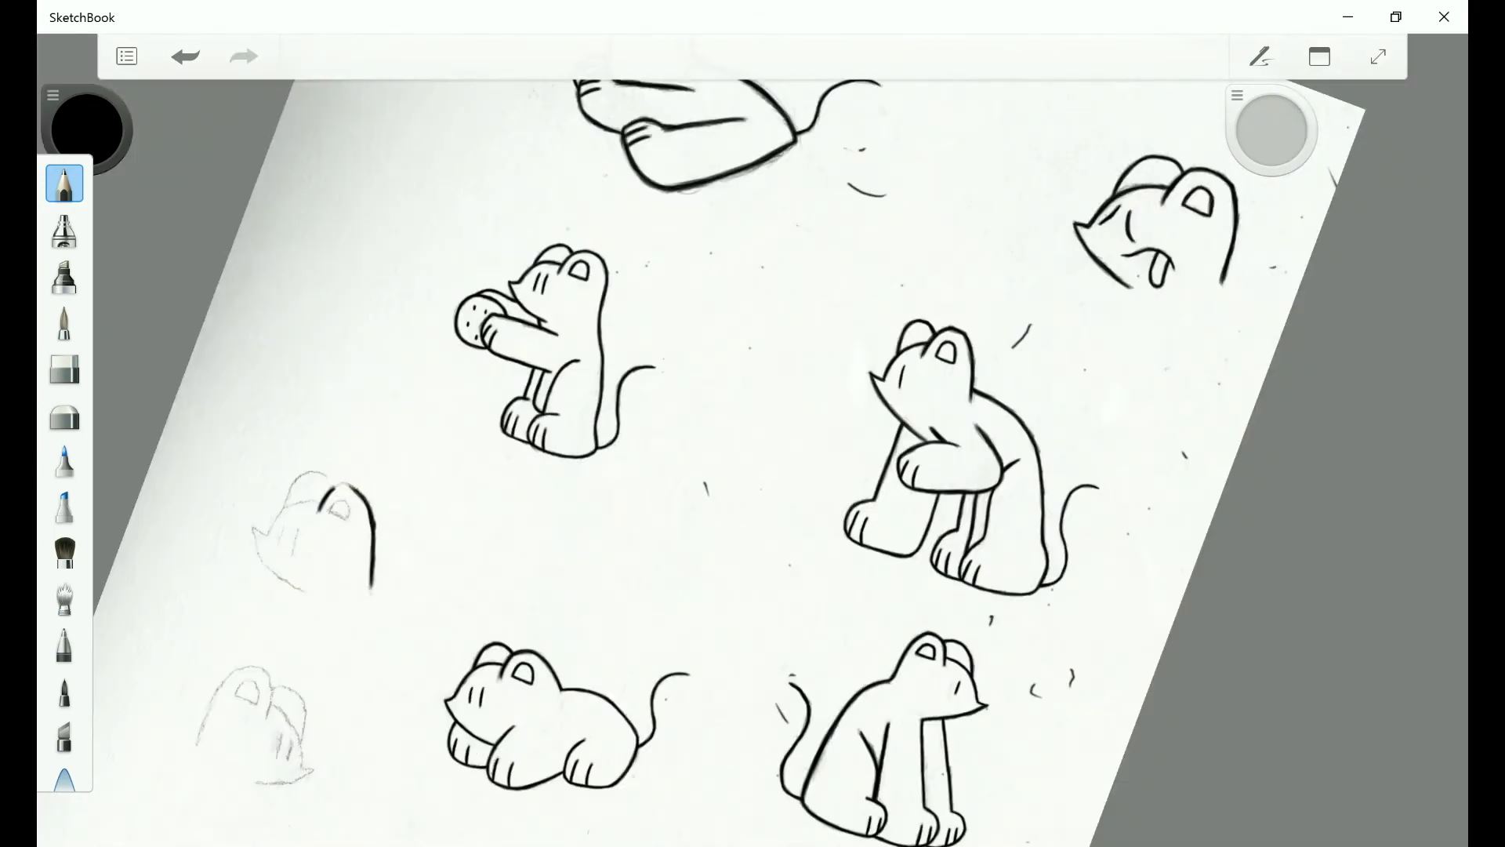
pyautogui.scroll(3, 753, 424)
pyautogui.moveTo(318, 447)
pyautogui.mouseDown()
pyautogui.moveTo(368, 345)
pyautogui.moveTo(424, 369)
pyautogui.mouseUp()
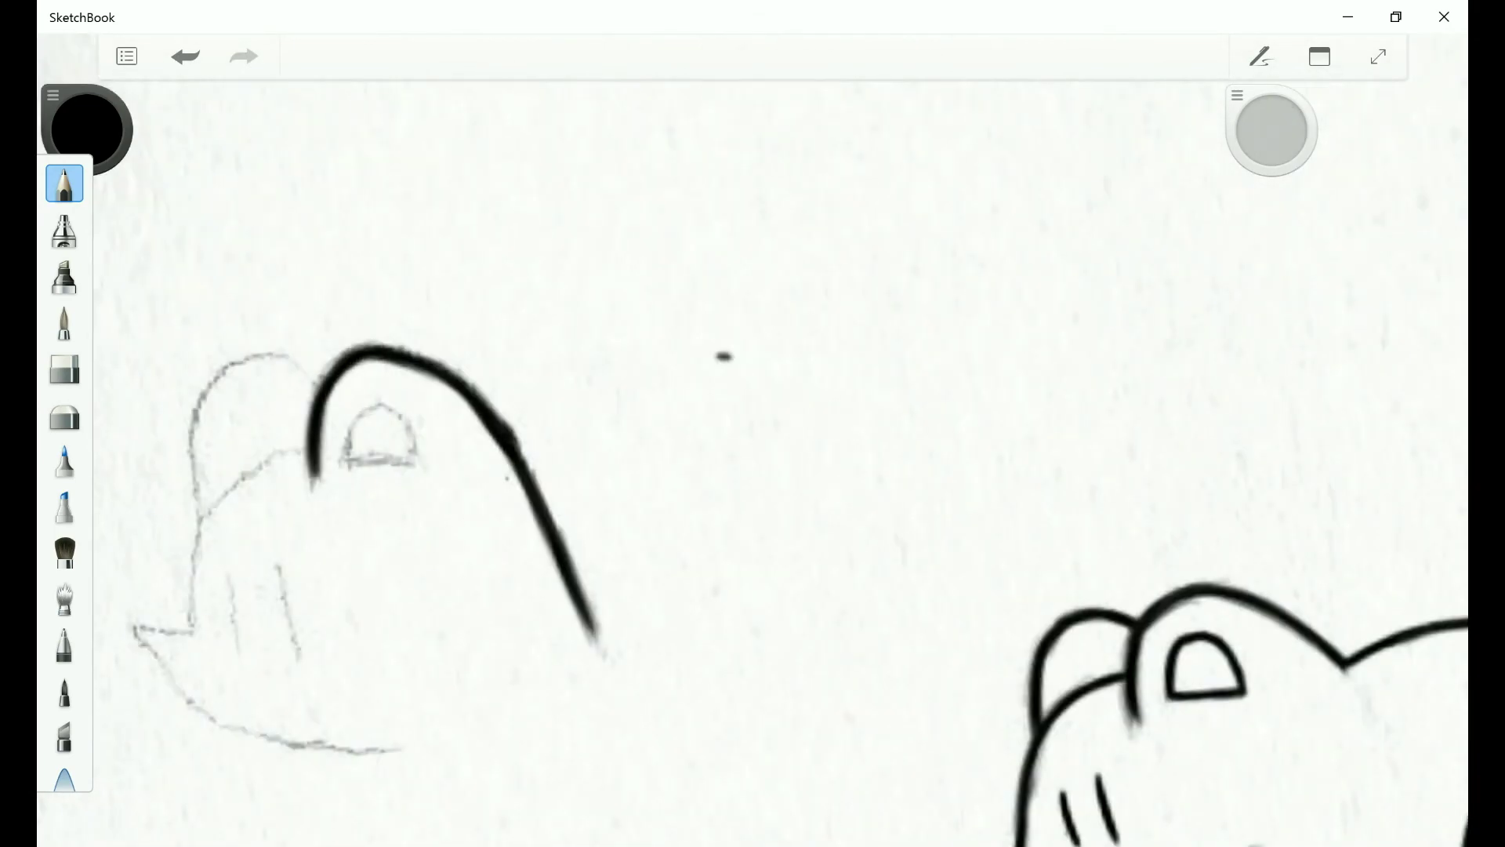
# Ink the upper head's forehead curve from the near ear down to the base of the snout.
pyautogui.scroll(-2, 752, 423)
pyautogui.press('e')
pyautogui.scroll(3, 753, 423)
pyautogui.press('p')
pyautogui.moveTo(310, 415); pyautogui.dragTo(282, 490)
pyautogui.moveTo(364, 376); pyautogui.dragTo(275, 501)
pyautogui.scroll(-1, 753, 423)
pyautogui.moveTo(362, 479); pyautogui.dragTo(278, 651)
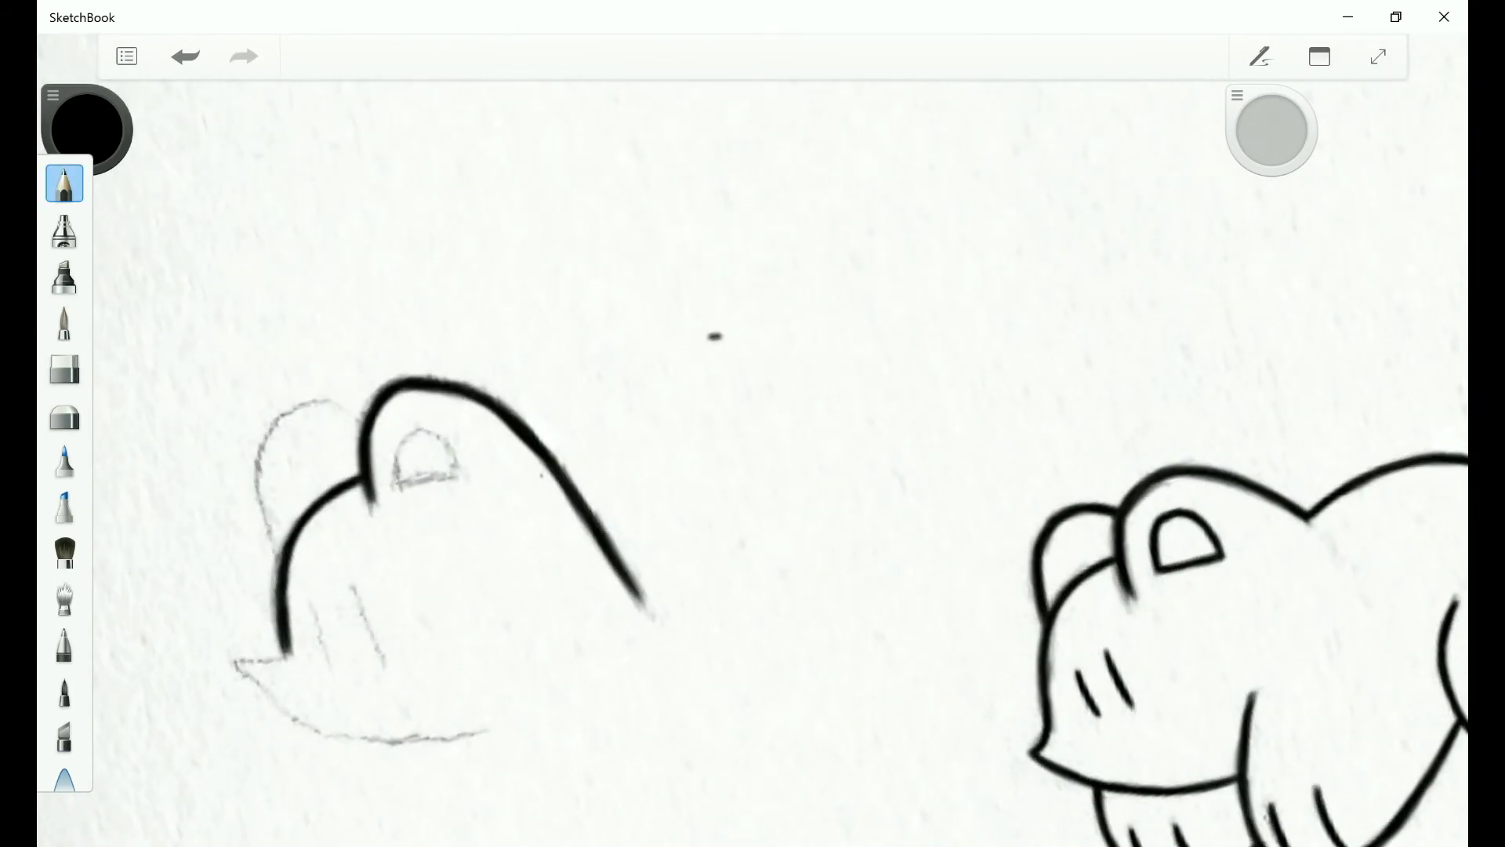
# Ink the upper head's far ear behind the forehead curve.
pyautogui.scroll(-2, 753, 423)
pyautogui.scroll(2, 752, 424)
pyautogui.moveTo(247, 305); pyautogui.dragTo(206, 400)
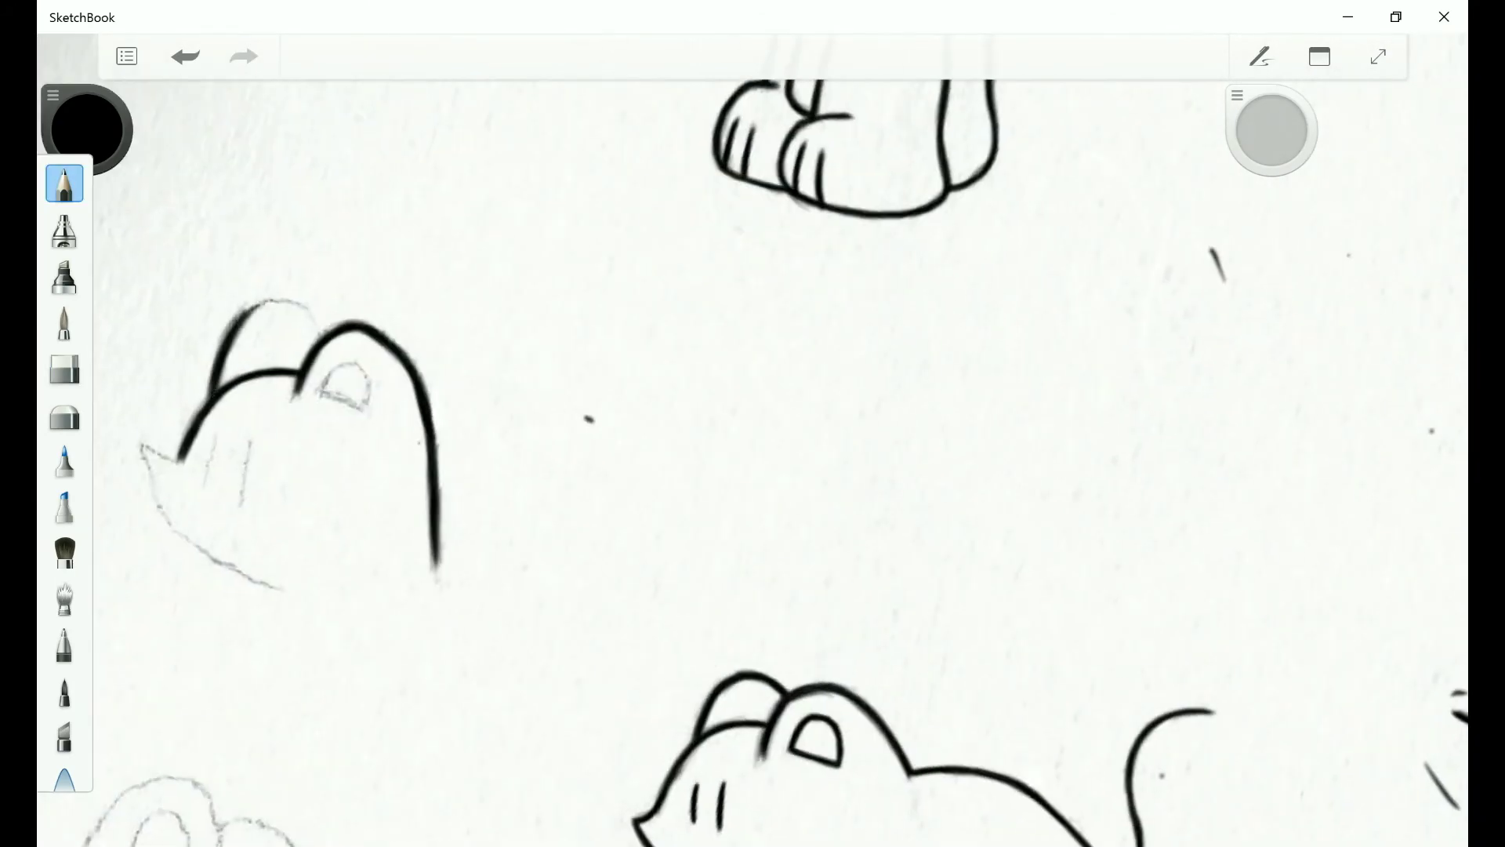
pyautogui.scroll(1, 752, 423)
pyautogui.scroll(-2, 752, 423)
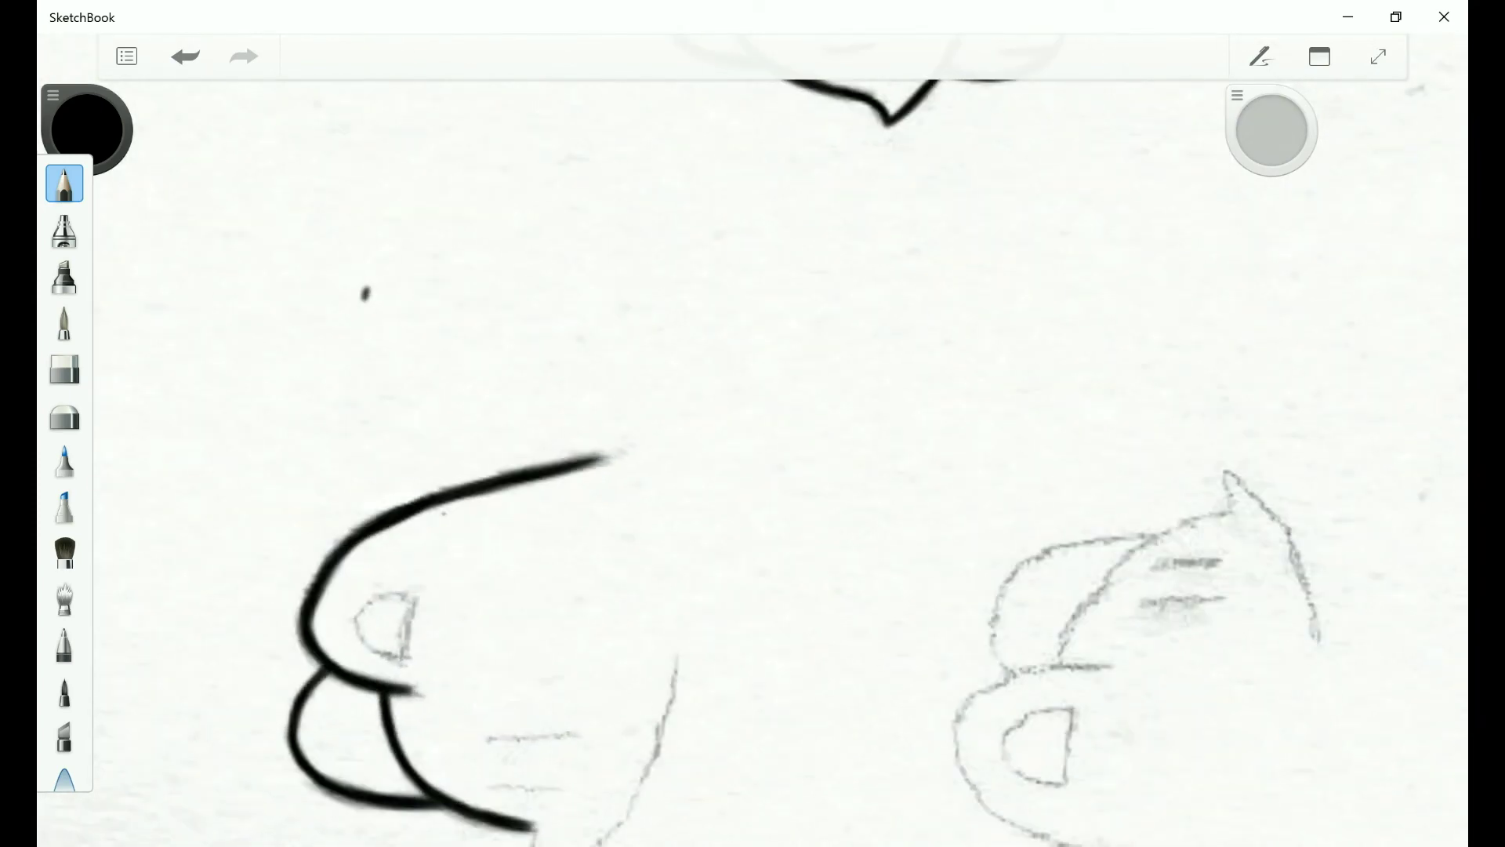
# Ink the upper head's pointed snout tip and the jaw line curving below it.
pyautogui.scroll(-1, 753, 423)
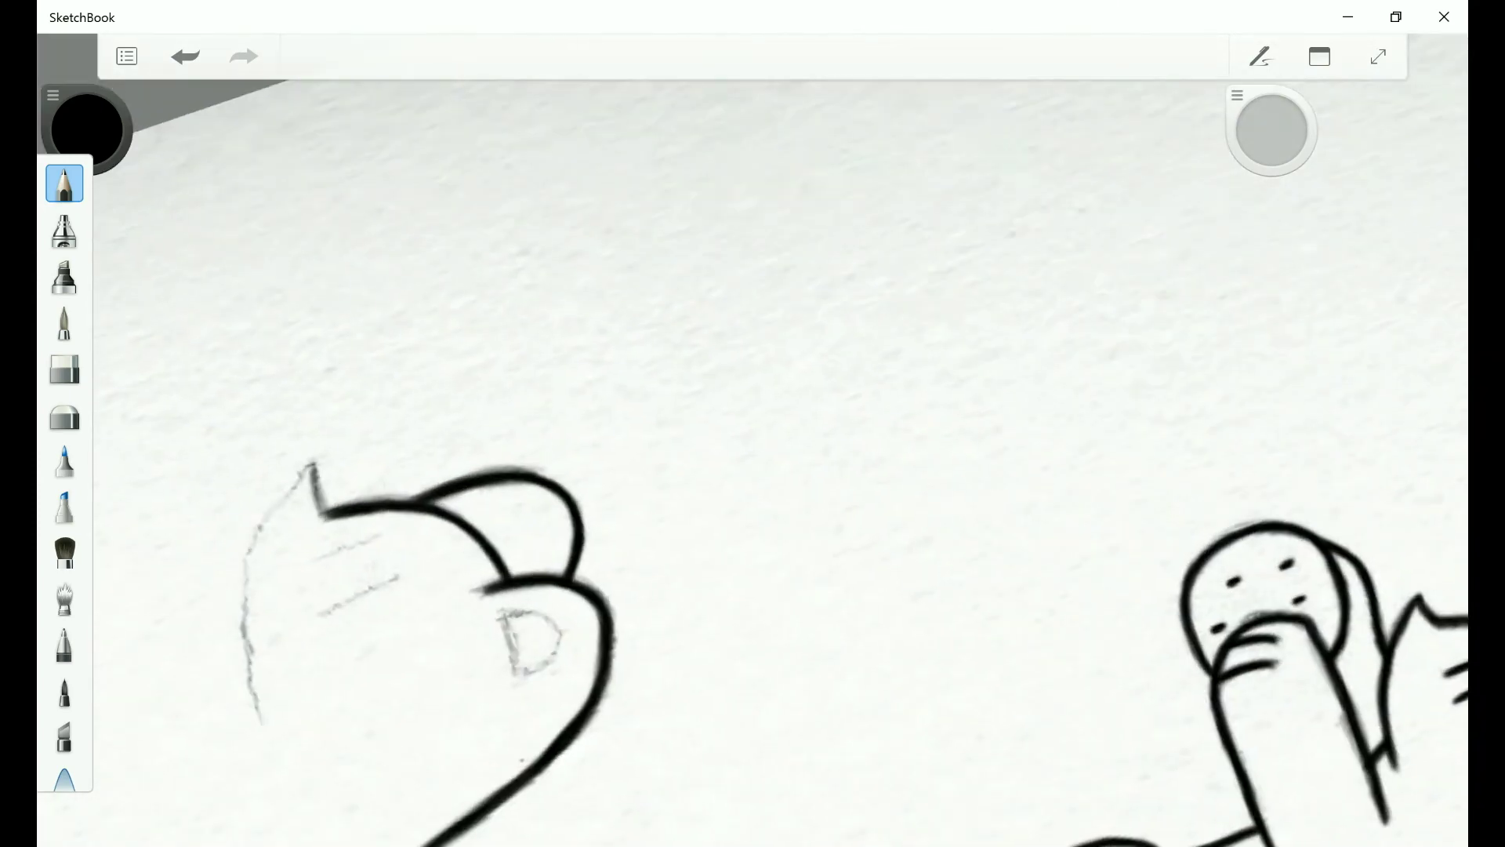
pyautogui.moveTo(312, 462)
pyautogui.mouseDown()
pyautogui.moveTo(253, 558)
pyautogui.moveTo(241, 674)
pyautogui.moveTo(256, 717)
pyautogui.mouseUp()
pyautogui.scroll(-3, 752, 424)
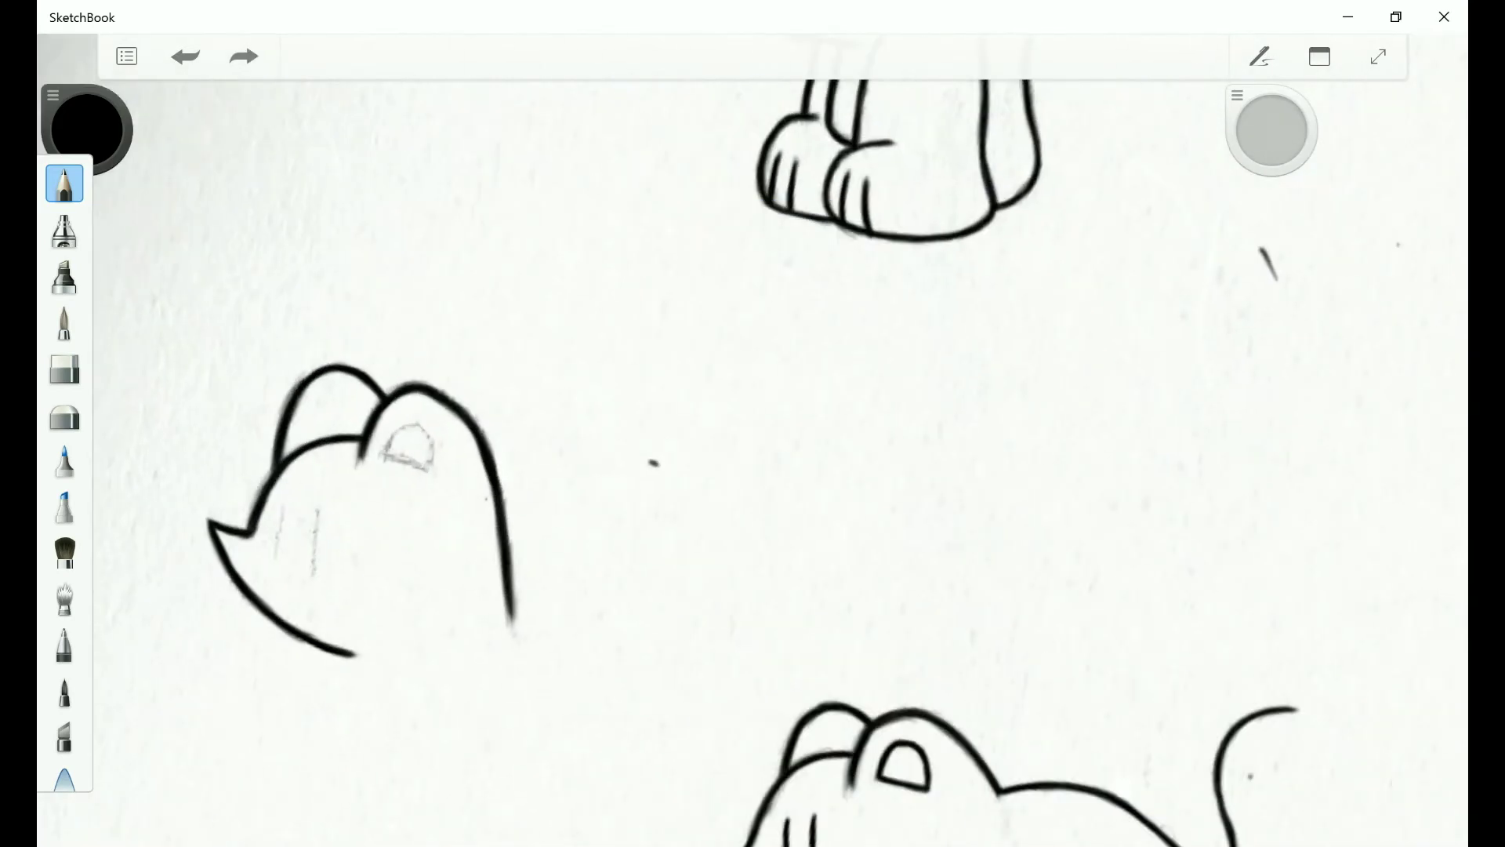
# Ink the upper head's two eye lines and the inner shape of its near ear.
pyautogui.moveTo(277, 460)
pyautogui.mouseDown()
pyautogui.moveTo(271, 540)
pyautogui.moveTo(226, 524)
pyautogui.mouseUp()
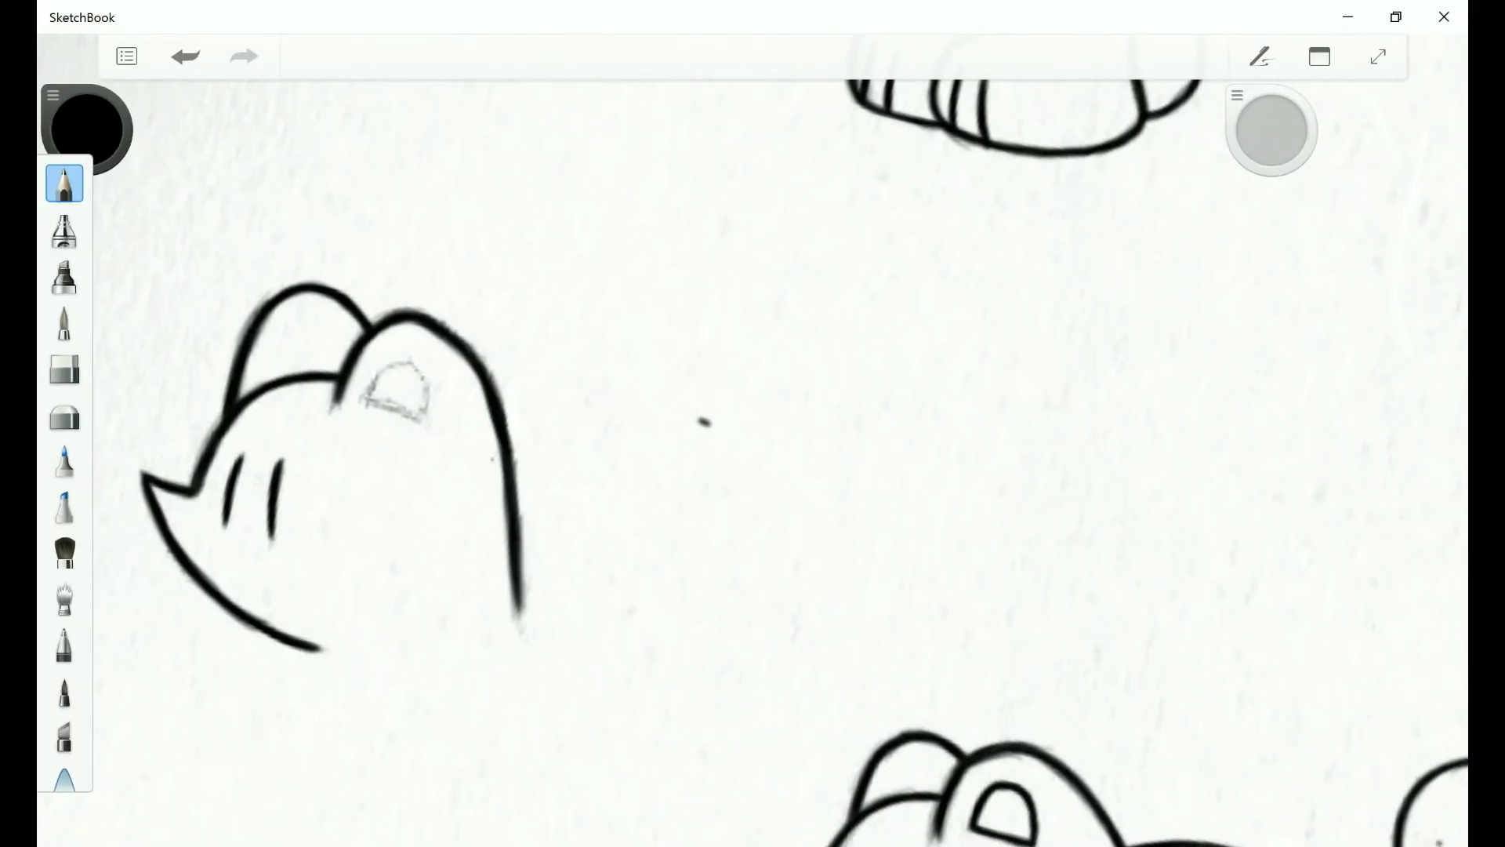
pyautogui.moveTo(404, 363)
pyautogui.mouseDown()
pyautogui.moveTo(392, 367)
pyautogui.moveTo(427, 421)
pyautogui.mouseUp()
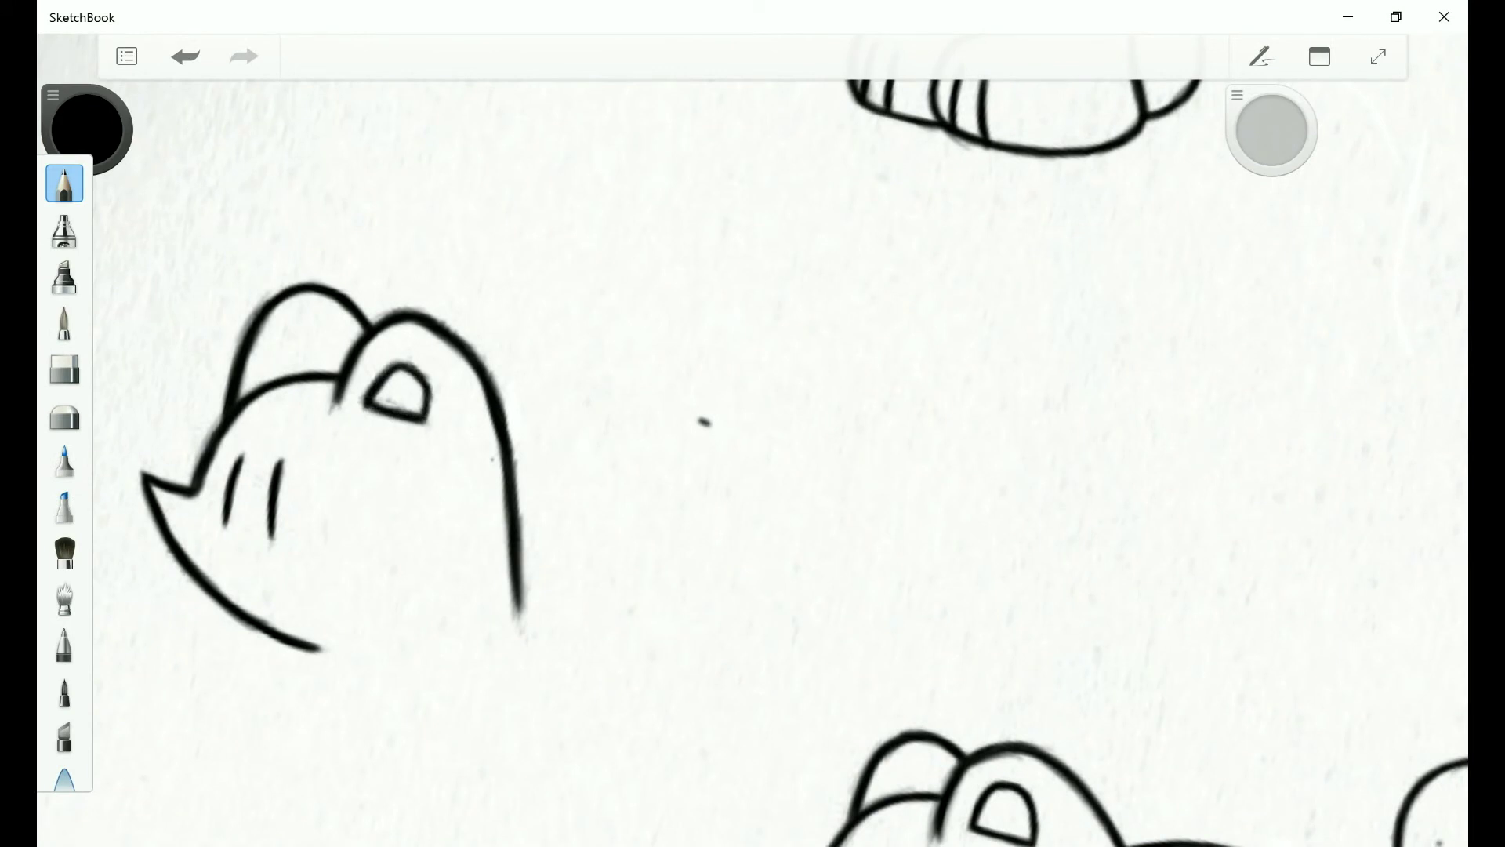
pyautogui.scroll(-3, 752, 423)
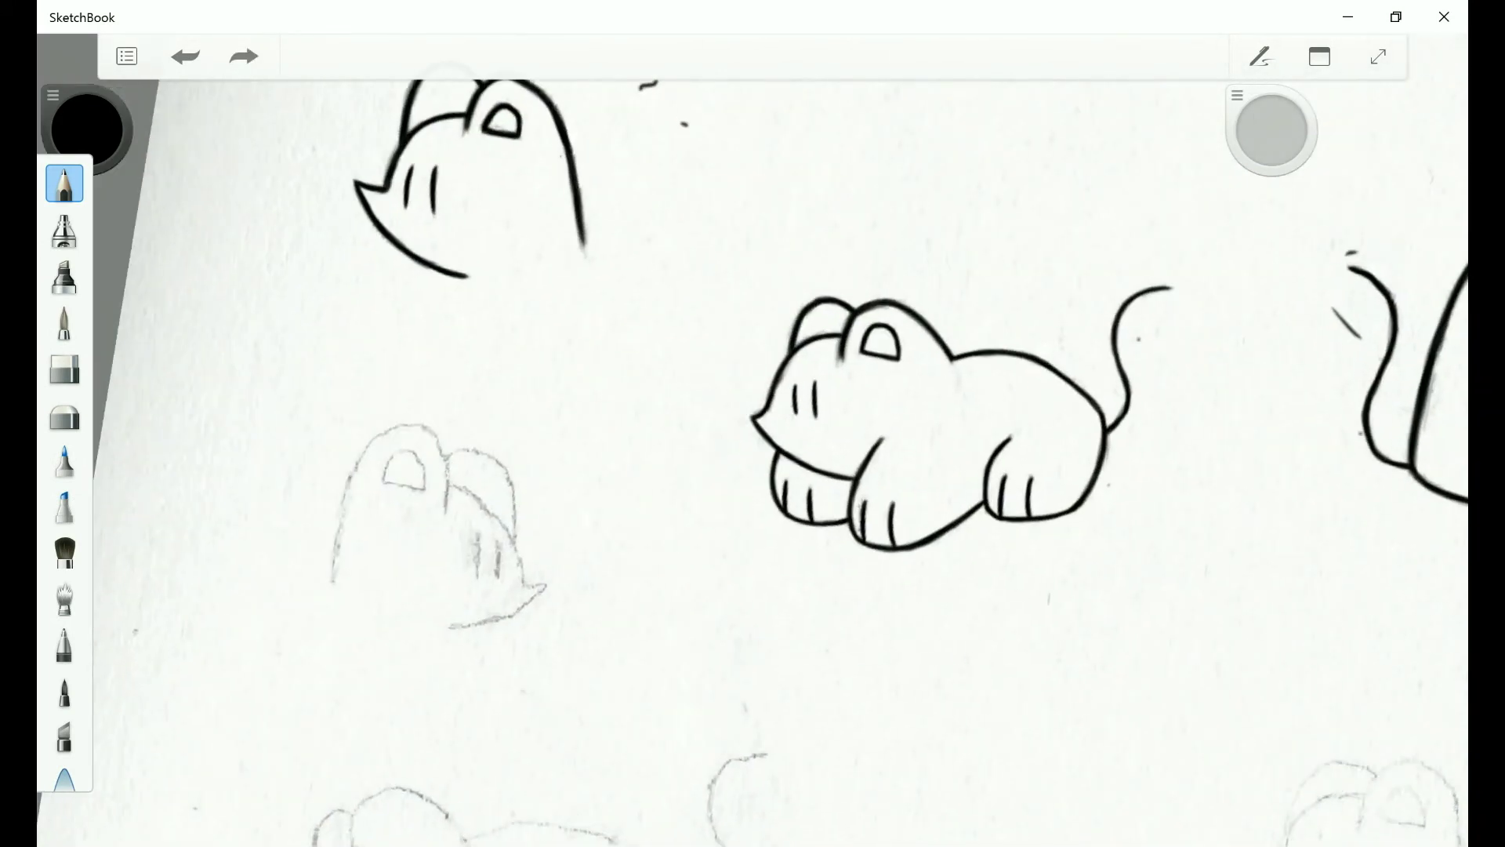
# Ink the back-of-head line and near ear of the lower, right-facing head sketch.
pyautogui.scroll(3, 752, 423)
pyautogui.moveTo(222, 490)
pyautogui.mouseDown()
pyautogui.moveTo(279, 322)
pyautogui.moveTo(317, 296)
pyautogui.mouseUp()
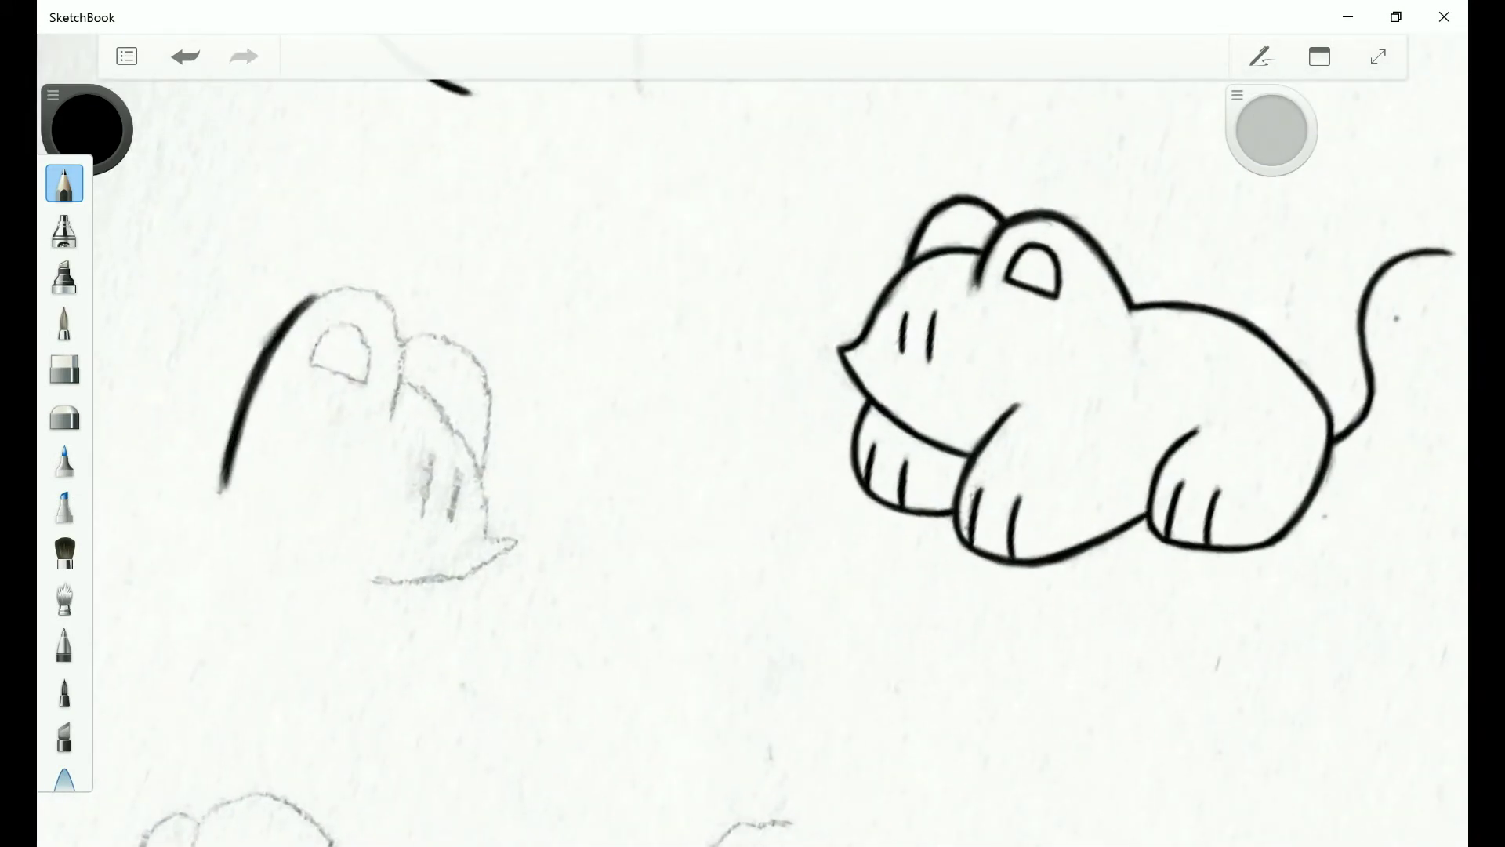
pyautogui.scroll(-2, 753, 423)
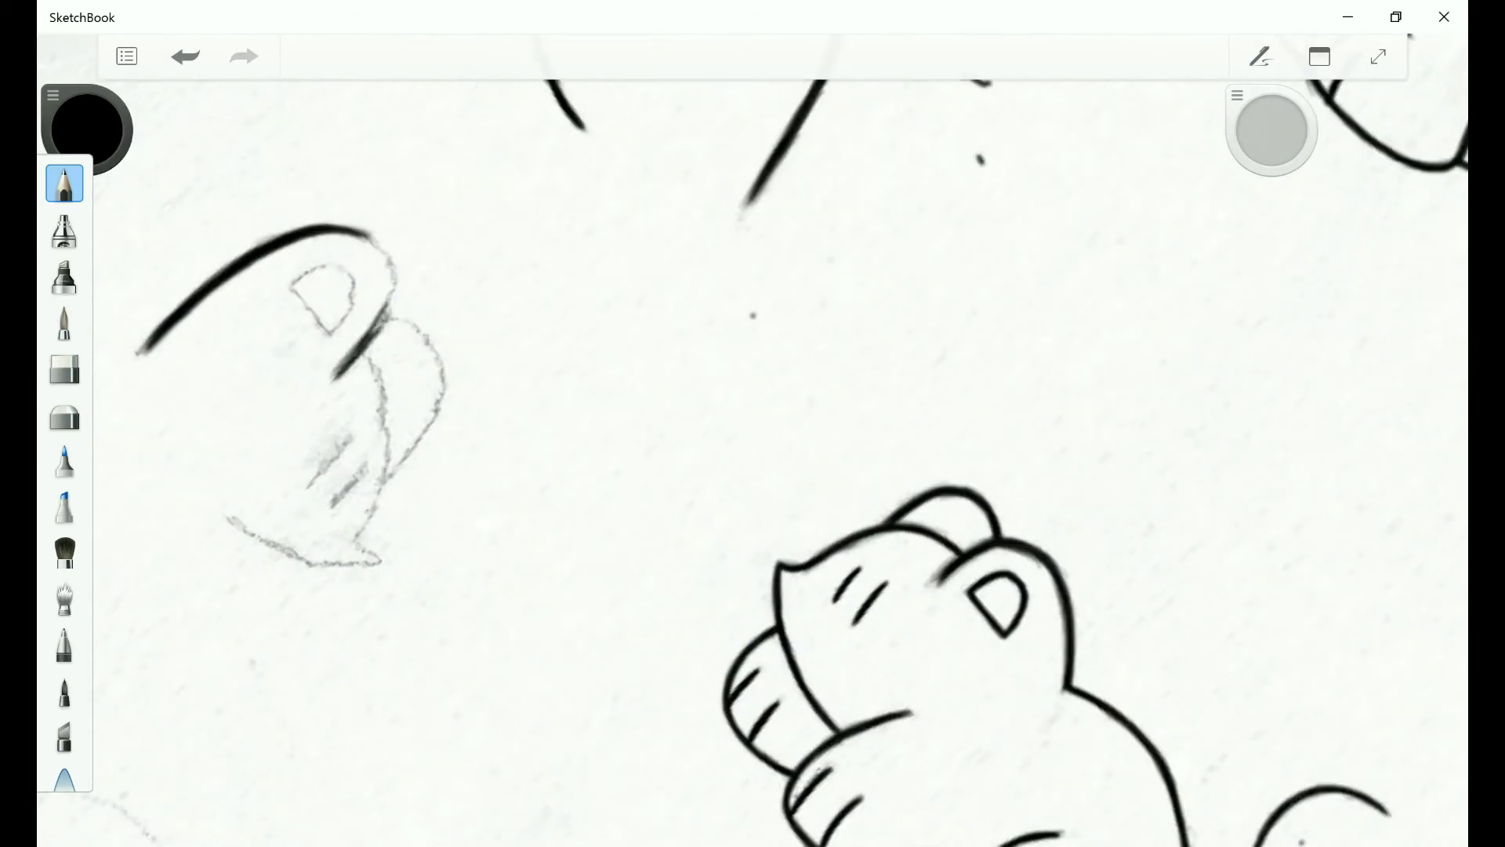
pyautogui.scroll(-2, 752, 423)
pyautogui.scroll(2, 753, 423)
pyautogui.scroll(-2, 753, 423)
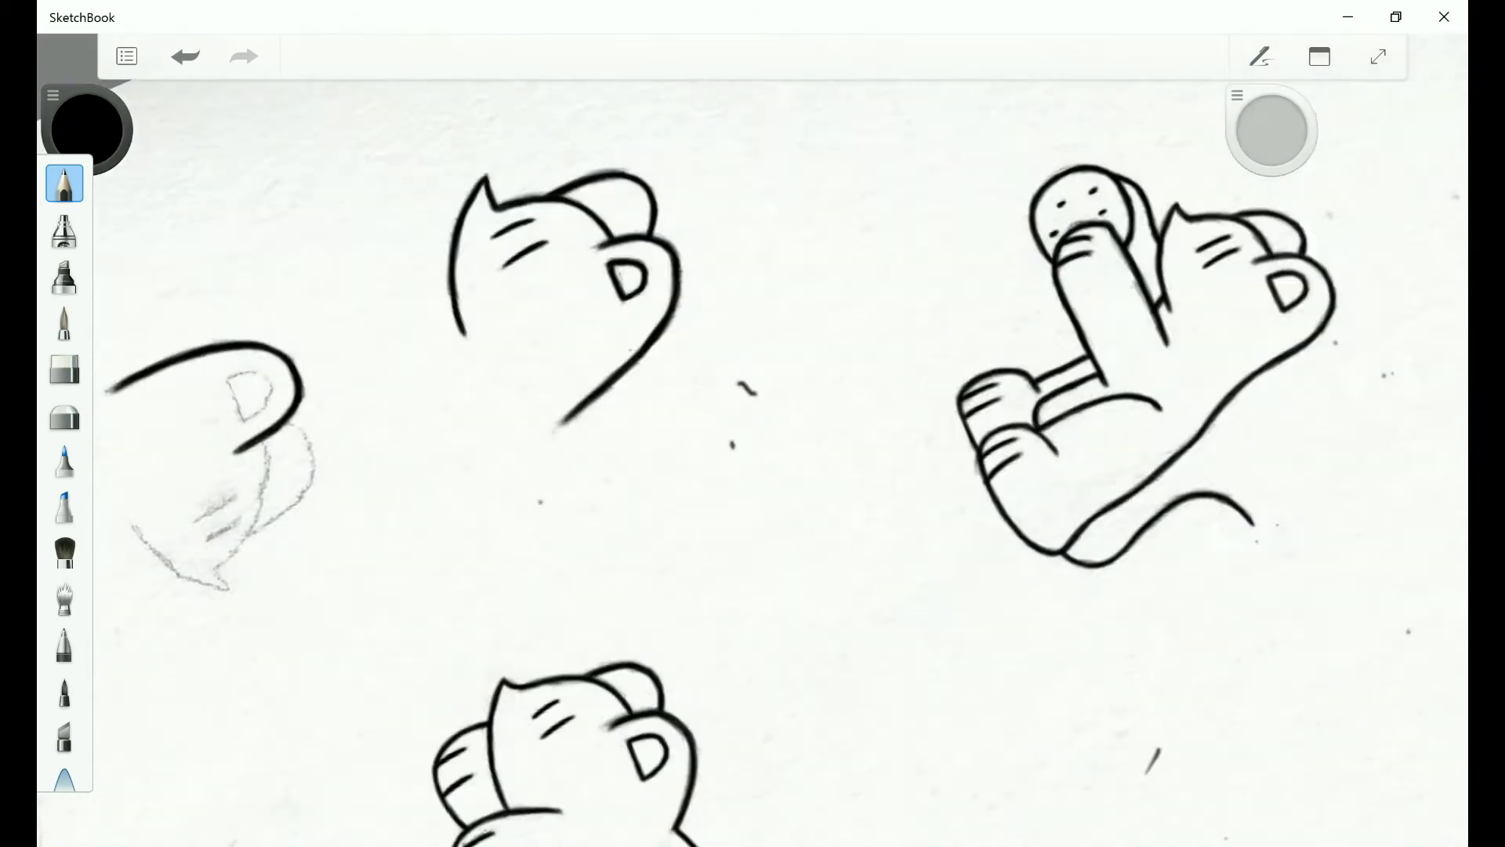
pyautogui.scroll(2, 752, 423)
# Ink the right-facing head's forehead curve, pointed snout and jaw line.
pyautogui.scroll(1, 752, 423)
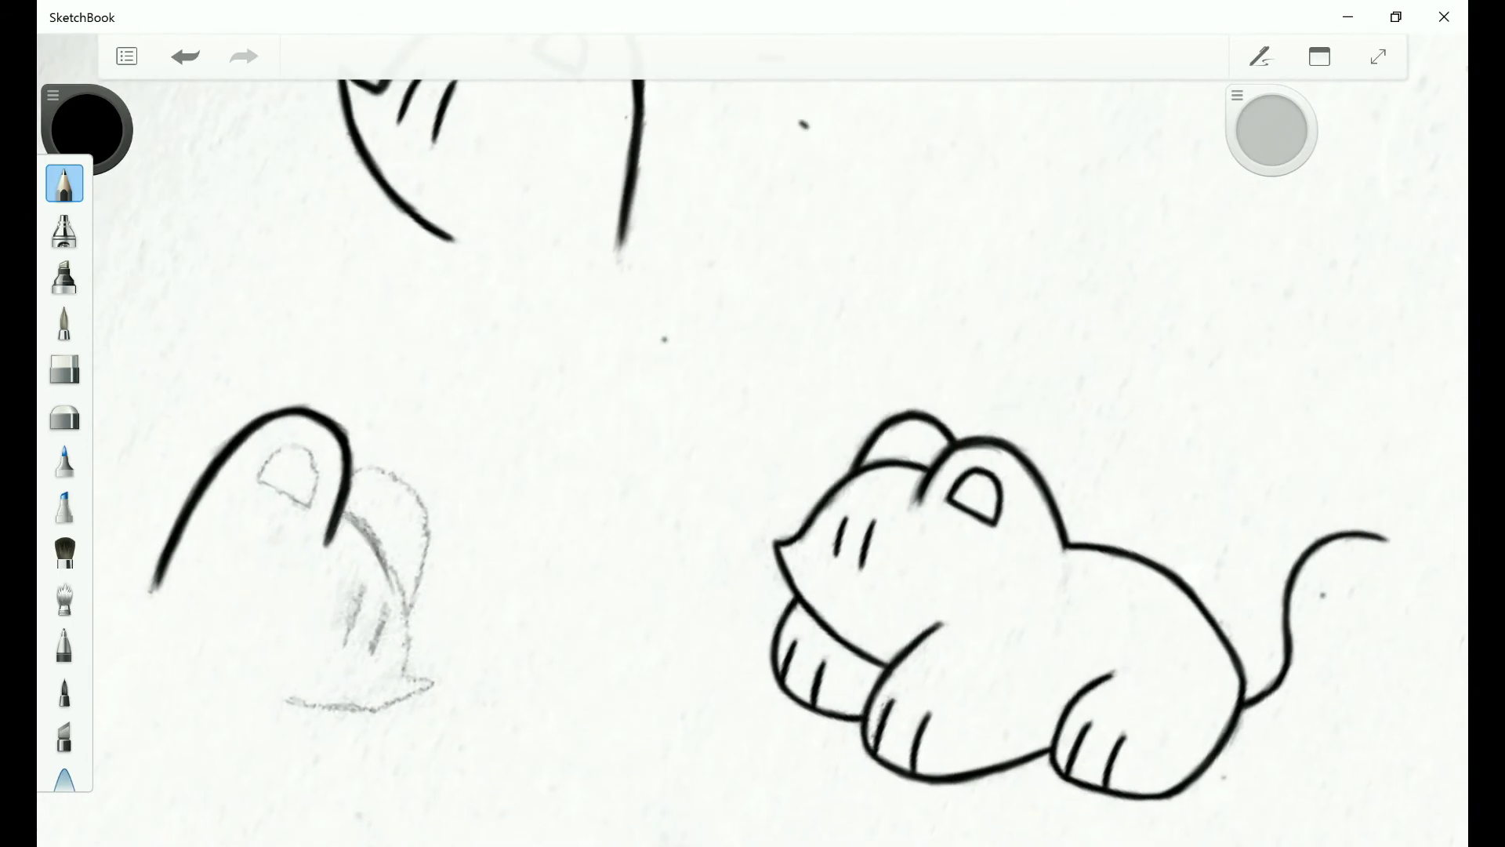
pyautogui.scroll(2, 752, 423)
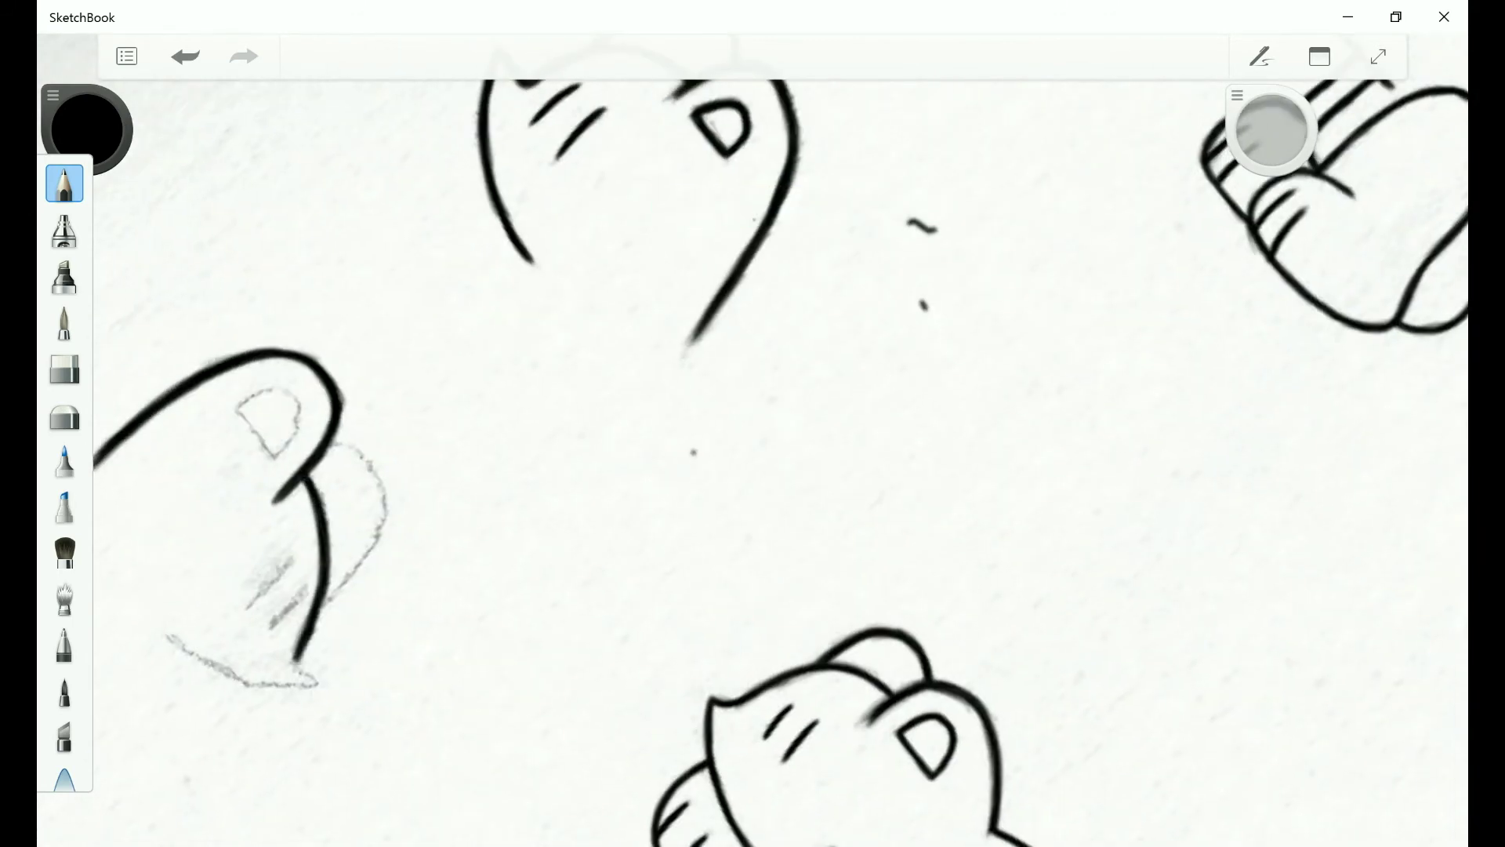
pyautogui.moveTo(555, 502); pyautogui.dragTo(504, 633)
pyautogui.scroll(2, 627, 439)
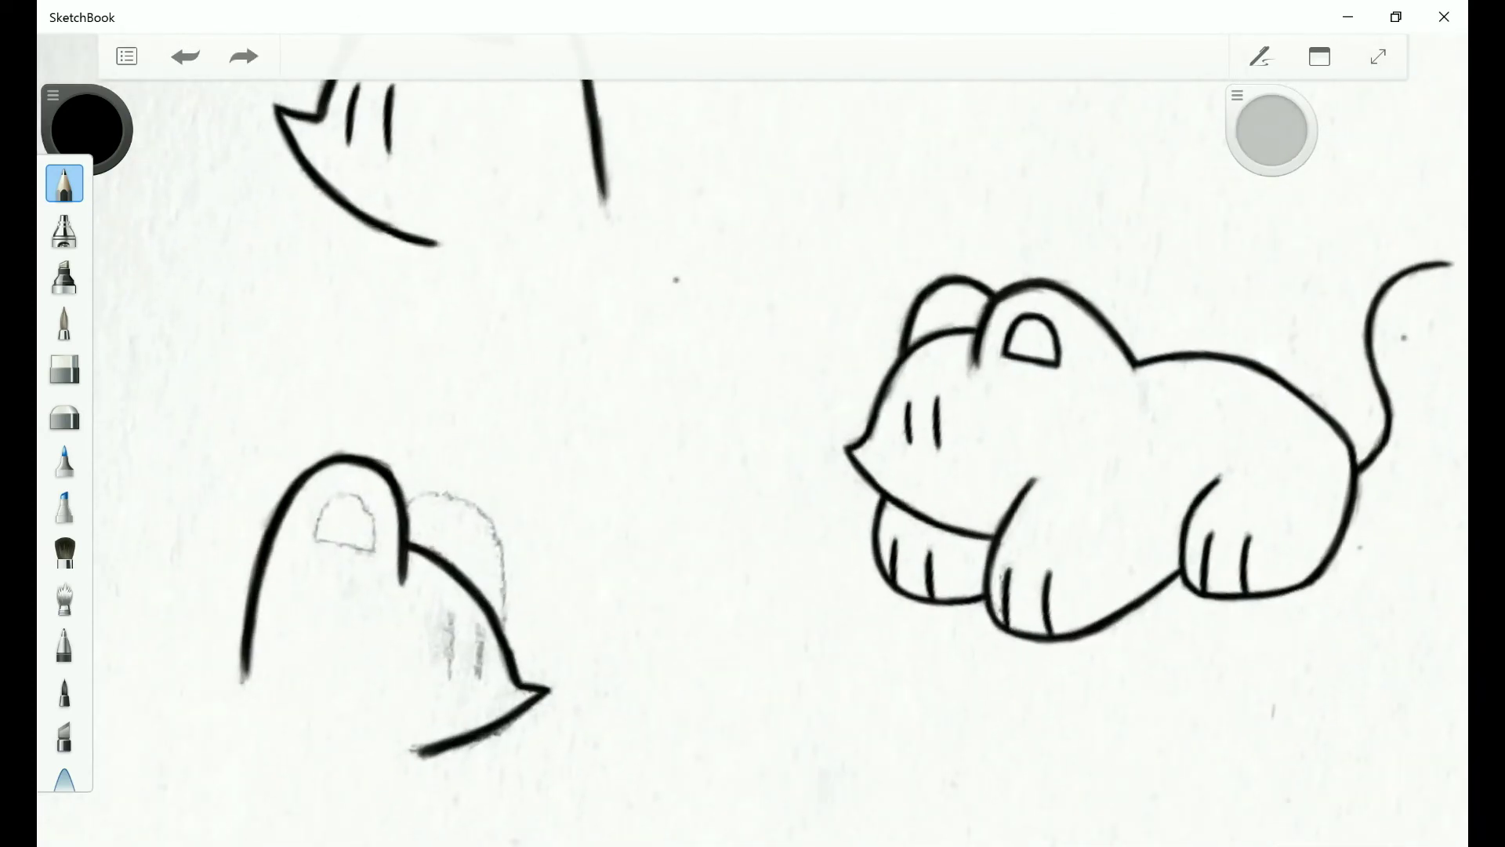
# Ink the right-facing head's far ear behind the forehead, undoing an unwanted stroke.
pyautogui.scroll(2, 753, 424)
pyautogui.moveTo(513, 478); pyautogui.dragTo(518, 611)
pyautogui.hotkey('ctrl', 'z')
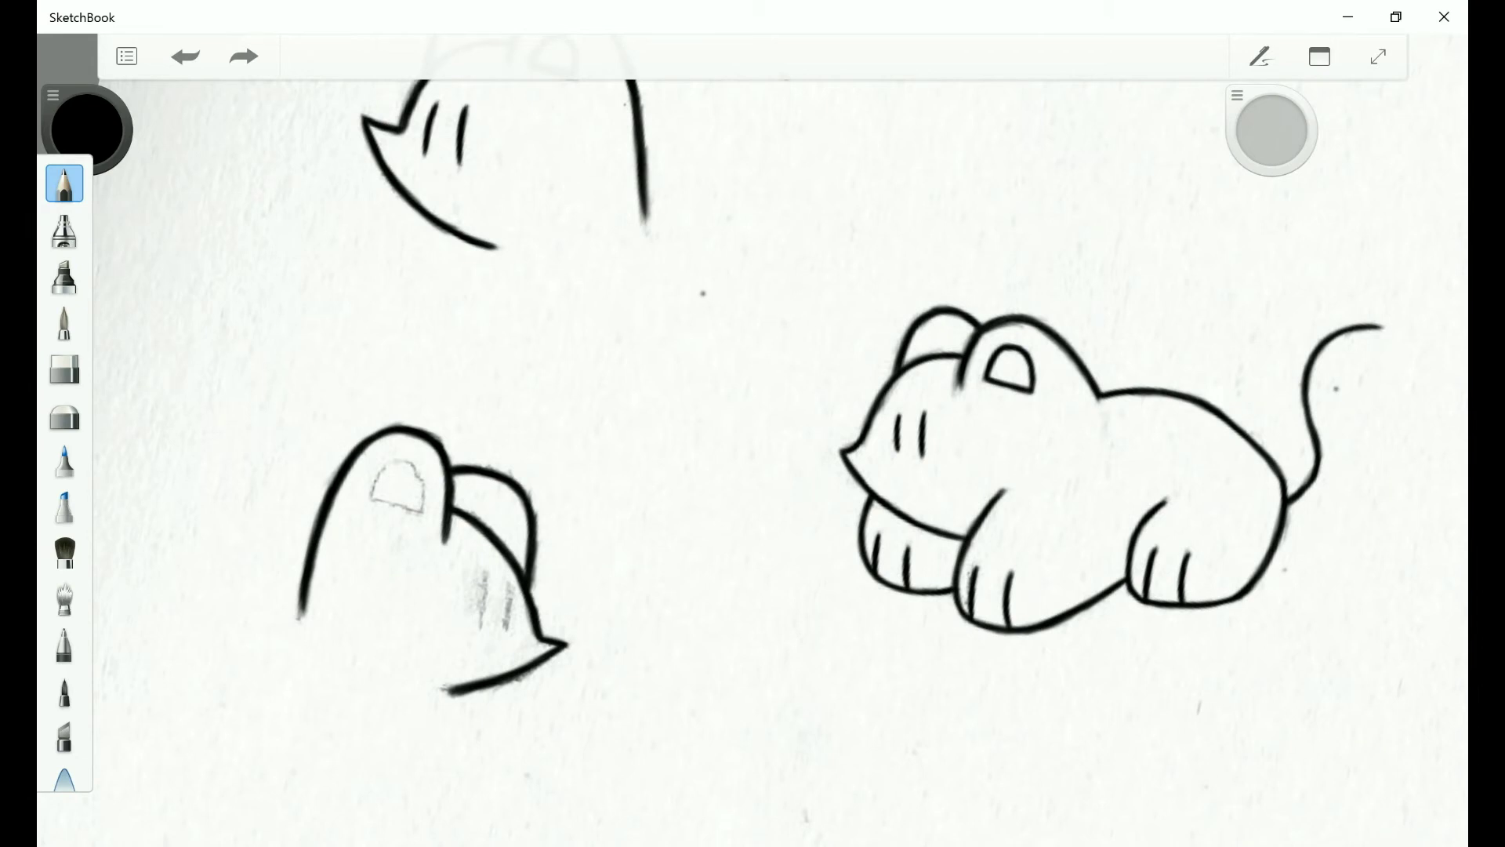
# Ink the right-facing head's two eye lines and the curved sides of its inner ear.
pyautogui.scroll(2, 752, 423)
pyautogui.moveTo(481, 579); pyautogui.dragTo(486, 630)
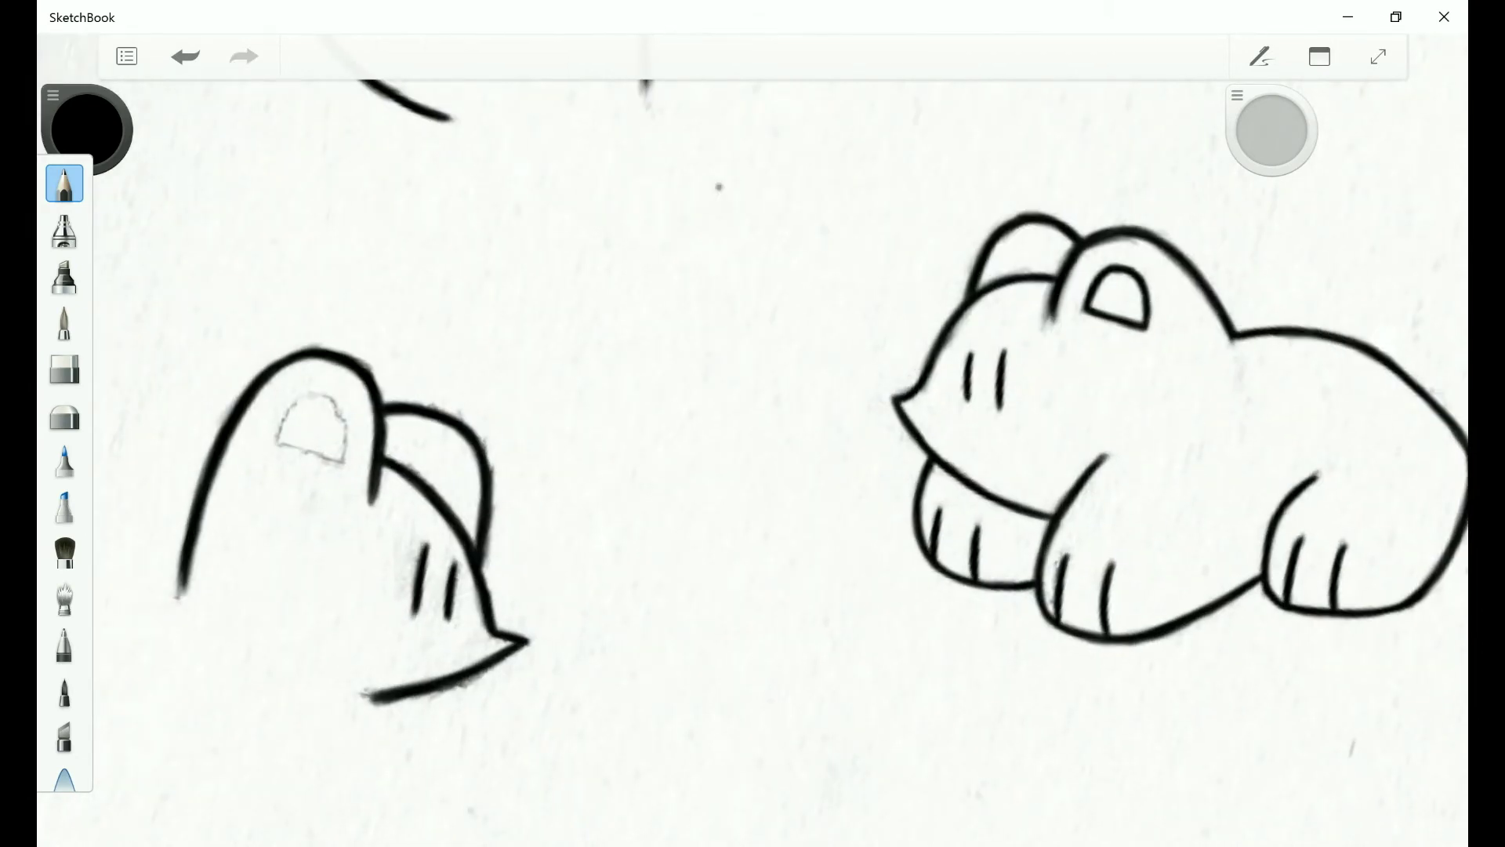
pyautogui.moveTo(312, 394); pyautogui.dragTo(279, 444)
pyautogui.moveTo(314, 395); pyautogui.dragTo(344, 462)
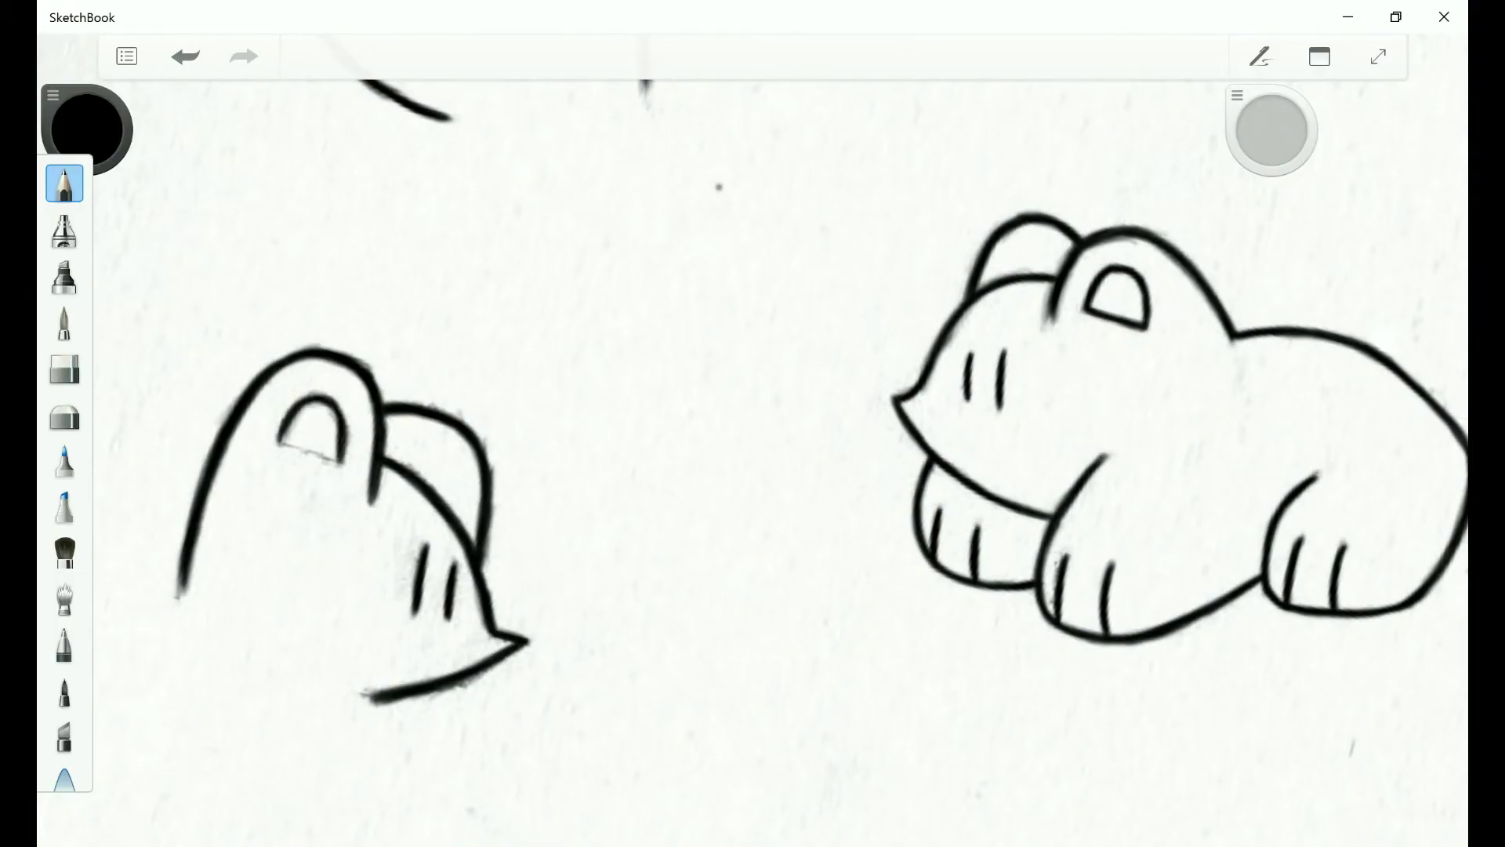
# Ink the forehead, pointed snout and jaw of the standing cat with the lowered head, undoing an unwanted stroke.
pyautogui.scroll(-5, 753, 423)
pyautogui.scroll(5, 627, 548)
pyautogui.moveTo(594, 543); pyautogui.dragTo(533, 639)
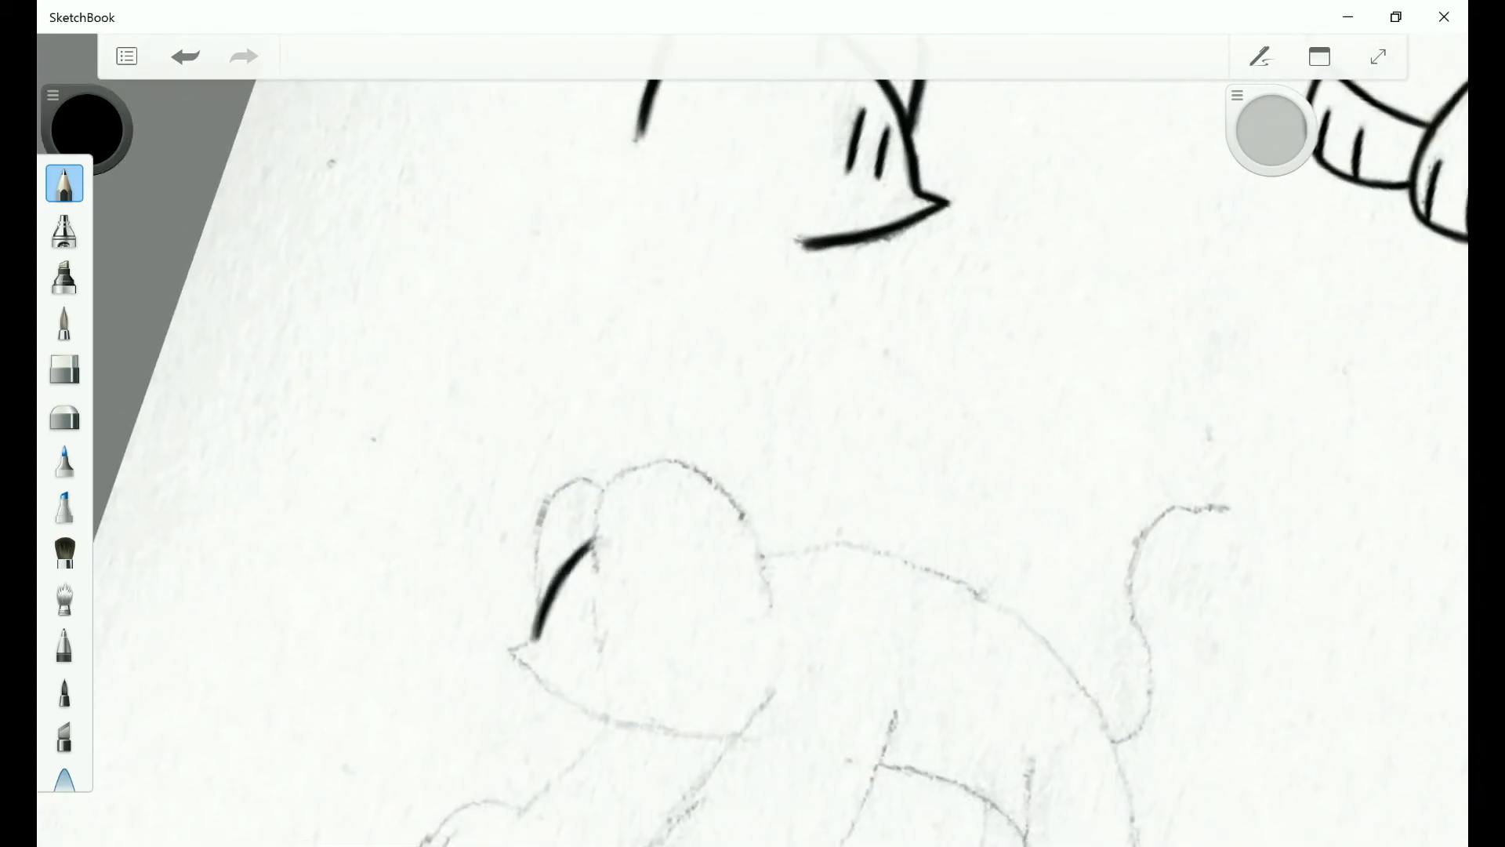
pyautogui.scroll(-5, 752, 424)
pyautogui.scroll(5, 627, 471)
pyautogui.moveTo(521, 437); pyautogui.dragTo(638, 554)
pyautogui.moveTo(436, 440); pyautogui.dragTo(502, 342)
pyautogui.scroll(-5, 753, 424)
pyautogui.scroll(5, 549, 392)
pyautogui.moveTo(368, 354); pyautogui.dragTo(300, 572)
pyautogui.scroll(-5, 753, 423)
pyautogui.scroll(5, 752, 423)
pyautogui.hotkey('ctrl', 'z')
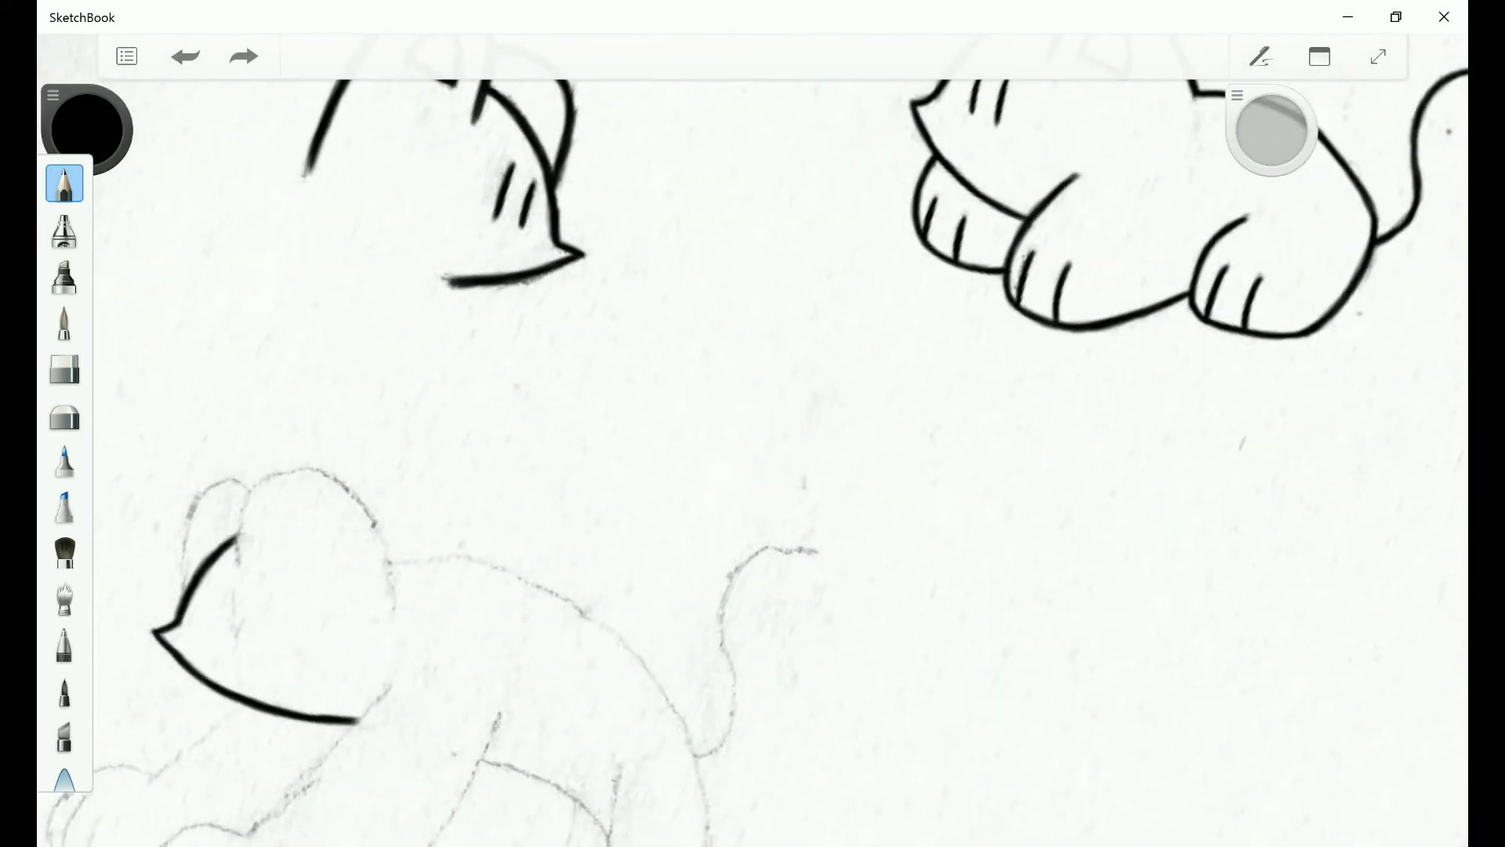
# Ink the standing cat's large near ear and continue its line down to the neck.
pyautogui.moveTo(261, 477); pyautogui.dragTo(238, 555)
pyautogui.scroll(5, 752, 424)
pyautogui.moveTo(267, 439); pyautogui.dragTo(236, 506)
pyautogui.scroll(5, 752, 424)
pyautogui.moveTo(392, 498); pyautogui.dragTo(315, 581)
pyautogui.scroll(5, 753, 423)
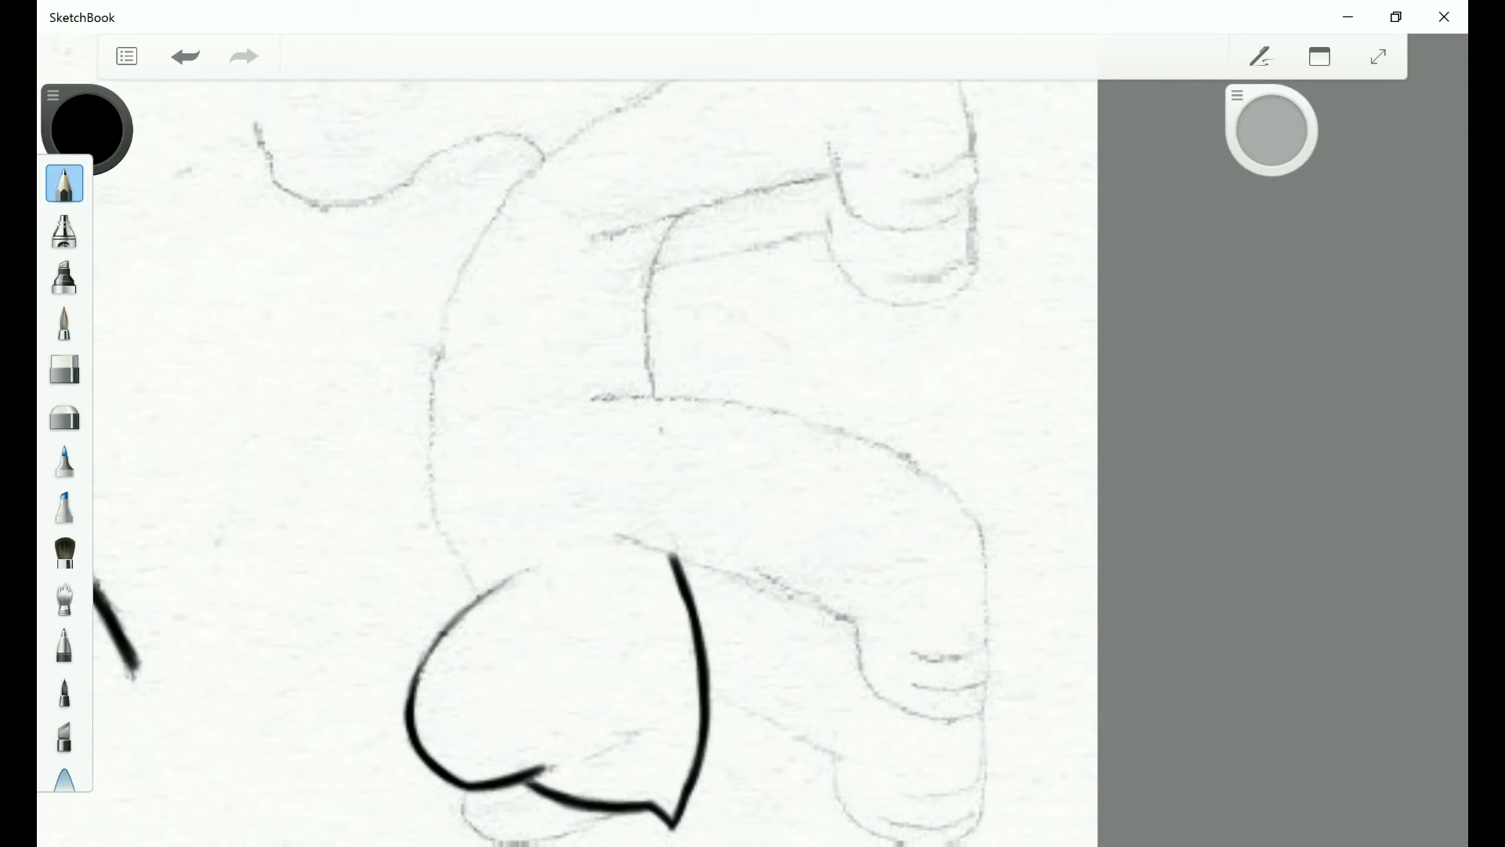
pyautogui.moveTo(527, 573); pyautogui.dragTo(415, 690)
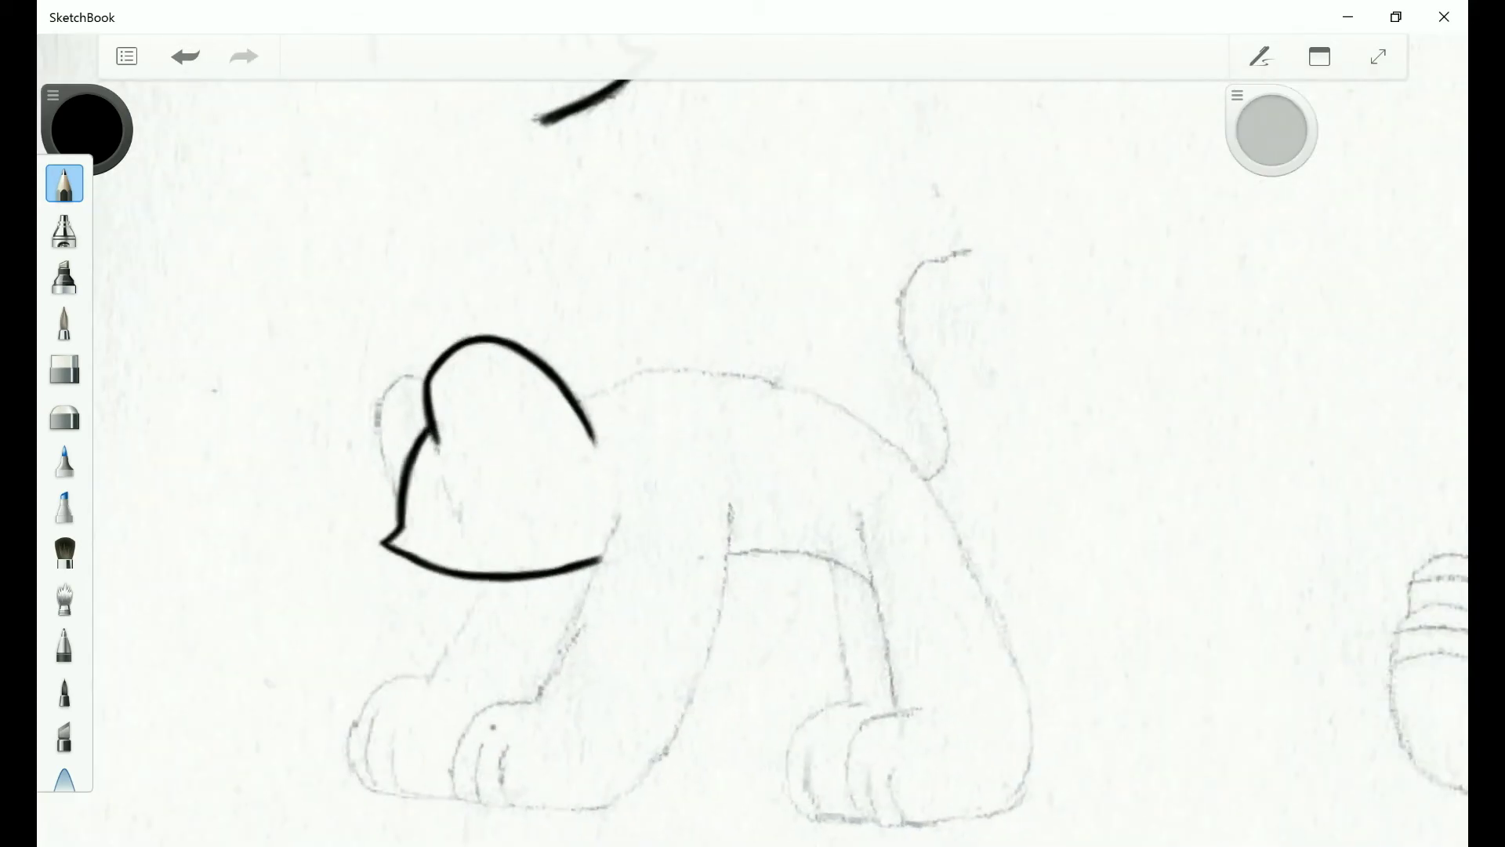
# Ink the standing cat's far ear and its single eye line, undoing an unwanted stroke.
pyautogui.moveTo(341, 359); pyautogui.dragTo(311, 474)
pyautogui.moveTo(301, 544)
pyautogui.mouseDown()
pyautogui.moveTo(271, 600)
pyautogui.moveTo(274, 657)
pyautogui.mouseUp()
pyautogui.hotkey('ctrl', 'z')
pyautogui.moveTo(752, 470); pyautogui.dragTo(596, 392)
pyautogui.moveTo(753, 470)
pyautogui.mouseDown()
pyautogui.moveTo(701, 482)
pyautogui.moveTo(706, 455)
pyautogui.moveTo(650, 471)
pyautogui.mouseUp()
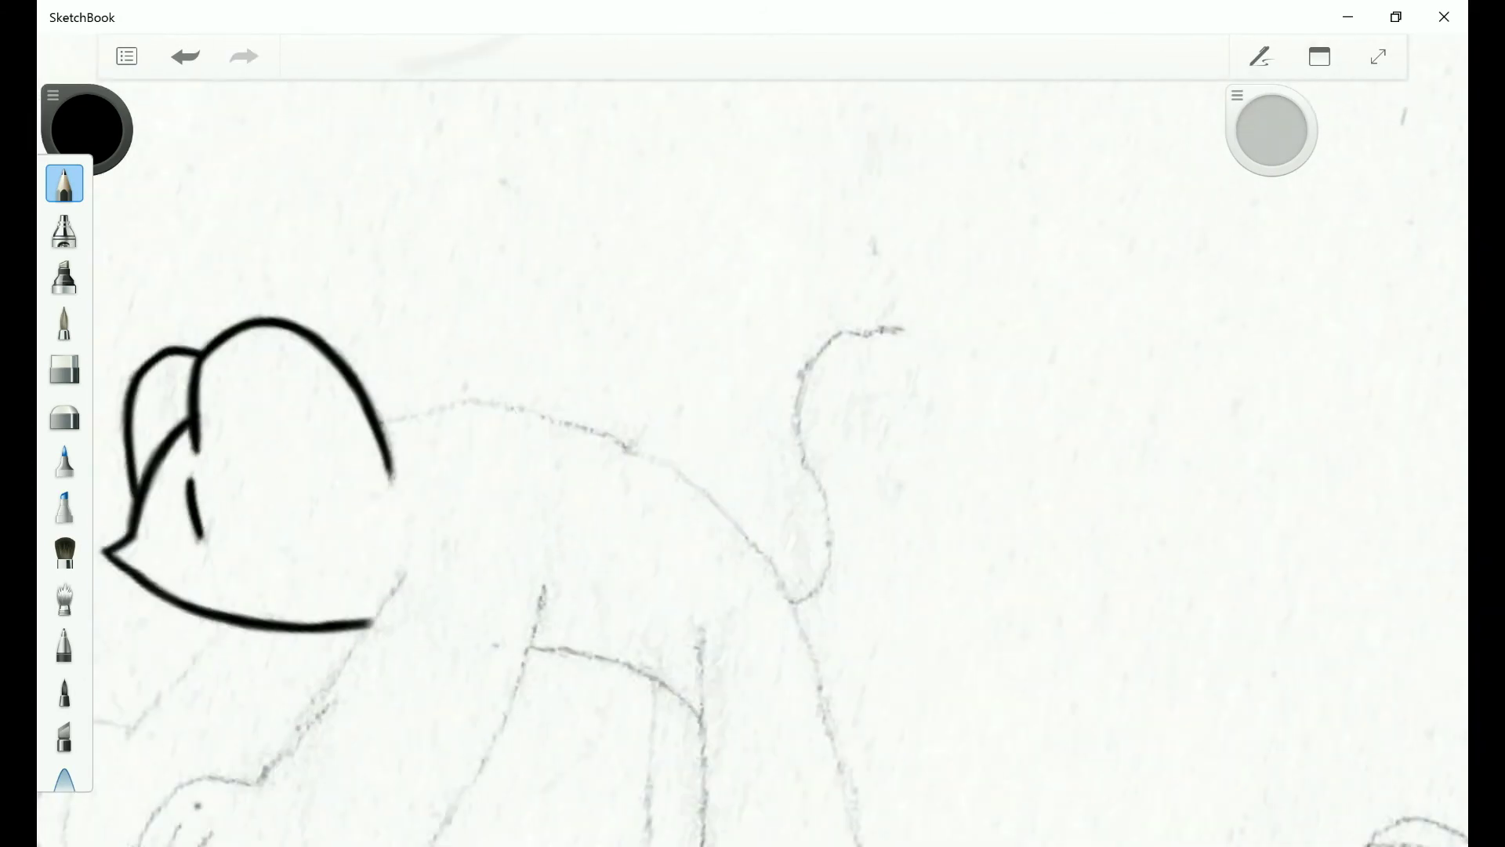
# Ink the standing cat's arched back from behind the ear to the tail base.
pyautogui.moveTo(752, 470); pyautogui.dragTo(706, 439)
pyautogui.moveTo(471, 453); pyautogui.dragTo(359, 615)
pyautogui.moveTo(753, 471); pyautogui.dragTo(705, 439)
pyautogui.moveTo(403, 431)
pyautogui.mouseDown()
pyautogui.moveTo(309, 580)
pyautogui.moveTo(291, 694)
pyautogui.mouseUp()
pyautogui.moveTo(705, 439); pyautogui.dragTo(753, 470)
pyautogui.moveTo(470, 477)
pyautogui.mouseDown()
pyautogui.moveTo(367, 584)
pyautogui.moveTo(341, 645)
pyautogui.mouseUp()
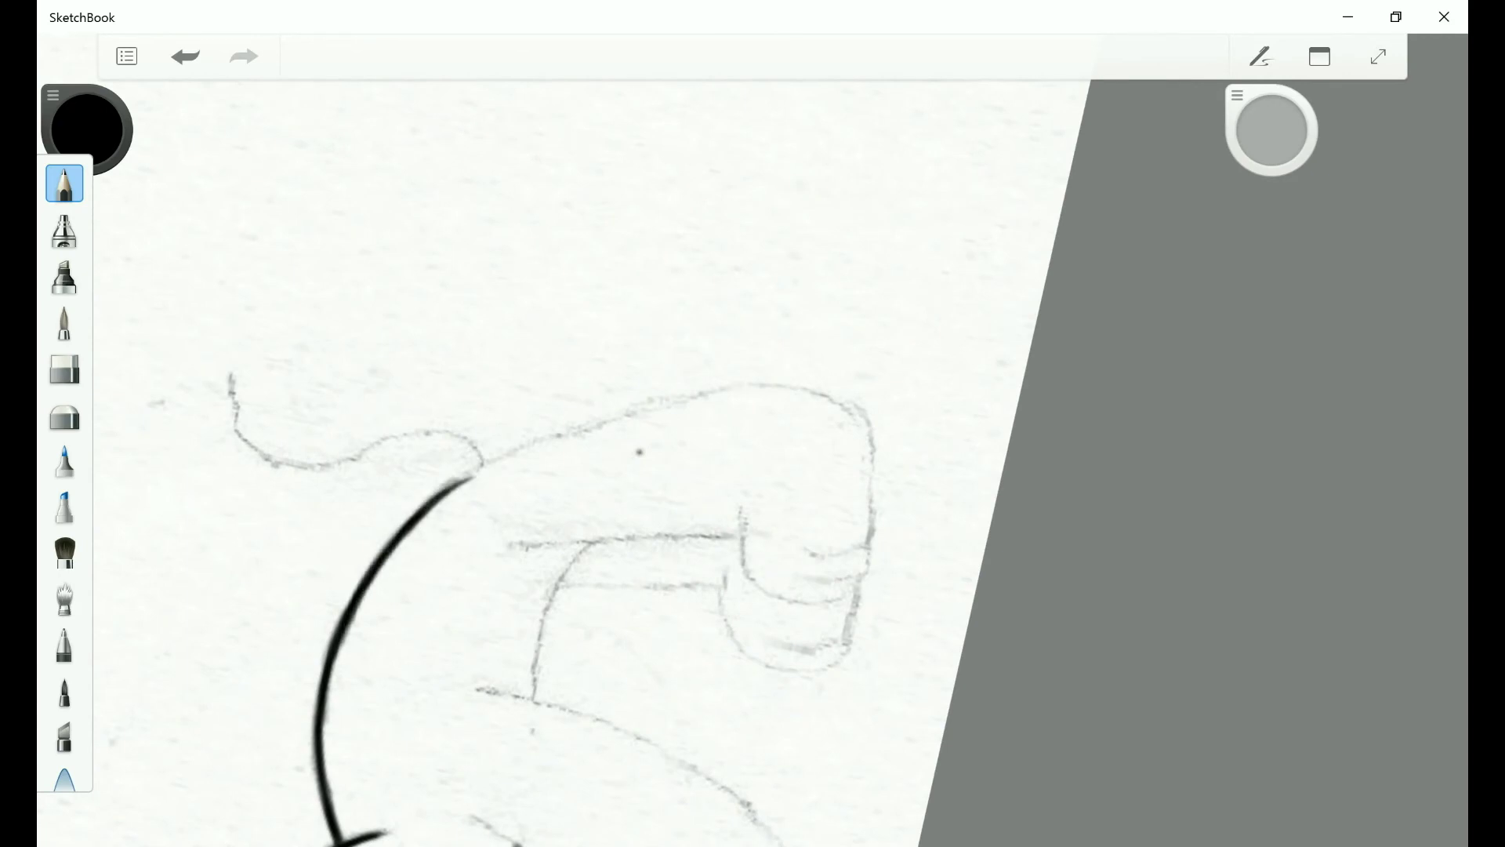
# Ink the standing cat's rump and the rear edge of its near hind leg below the tail base.
pyautogui.moveTo(753, 471); pyautogui.dragTo(706, 439)
pyautogui.moveTo(266, 611); pyautogui.dragTo(404, 412)
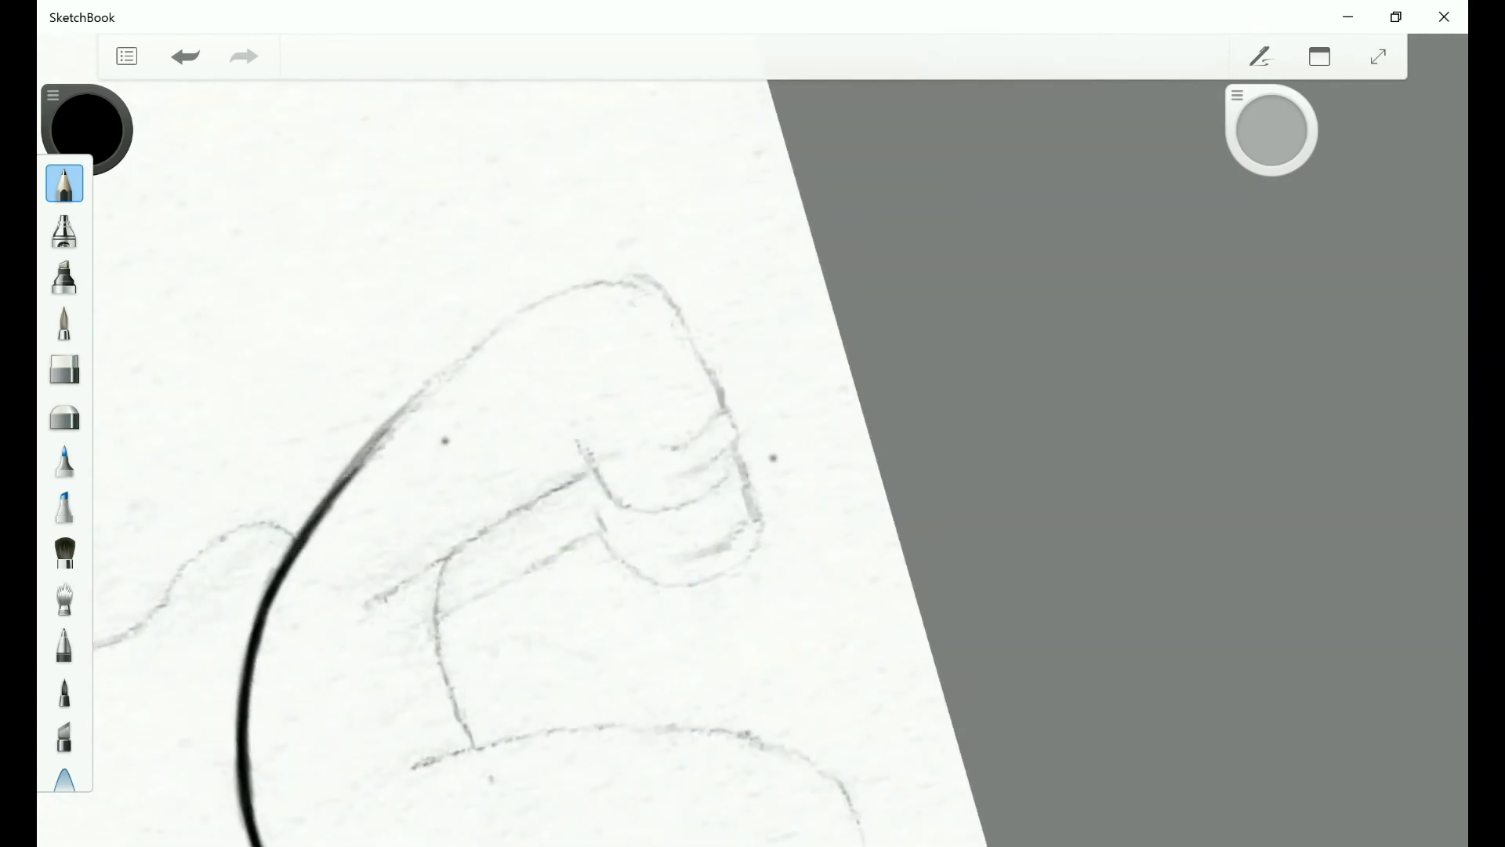
pyautogui.moveTo(302, 541)
pyautogui.mouseDown()
pyautogui.moveTo(412, 409)
pyautogui.moveTo(380, 537)
pyautogui.mouseUp()
pyautogui.scroll(-5, 753, 470)
pyautogui.scroll(5, 753, 470)
pyautogui.click(64, 369)
pyautogui.click(65, 183)
pyautogui.moveTo(362, 392); pyautogui.dragTo(382, 564)
pyautogui.moveTo(376, 478); pyautogui.dragTo(340, 629)
pyautogui.moveTo(366, 431); pyautogui.dragTo(353, 619)
pyautogui.moveTo(368, 403); pyautogui.dragTo(337, 635)
# Ink the heel and underside of the standing cat's near hind paw.
pyautogui.moveTo(753, 470); pyautogui.dragTo(706, 439)
pyautogui.moveTo(462, 506); pyautogui.dragTo(361, 639)
pyautogui.moveTo(439, 576); pyautogui.dragTo(341, 651)
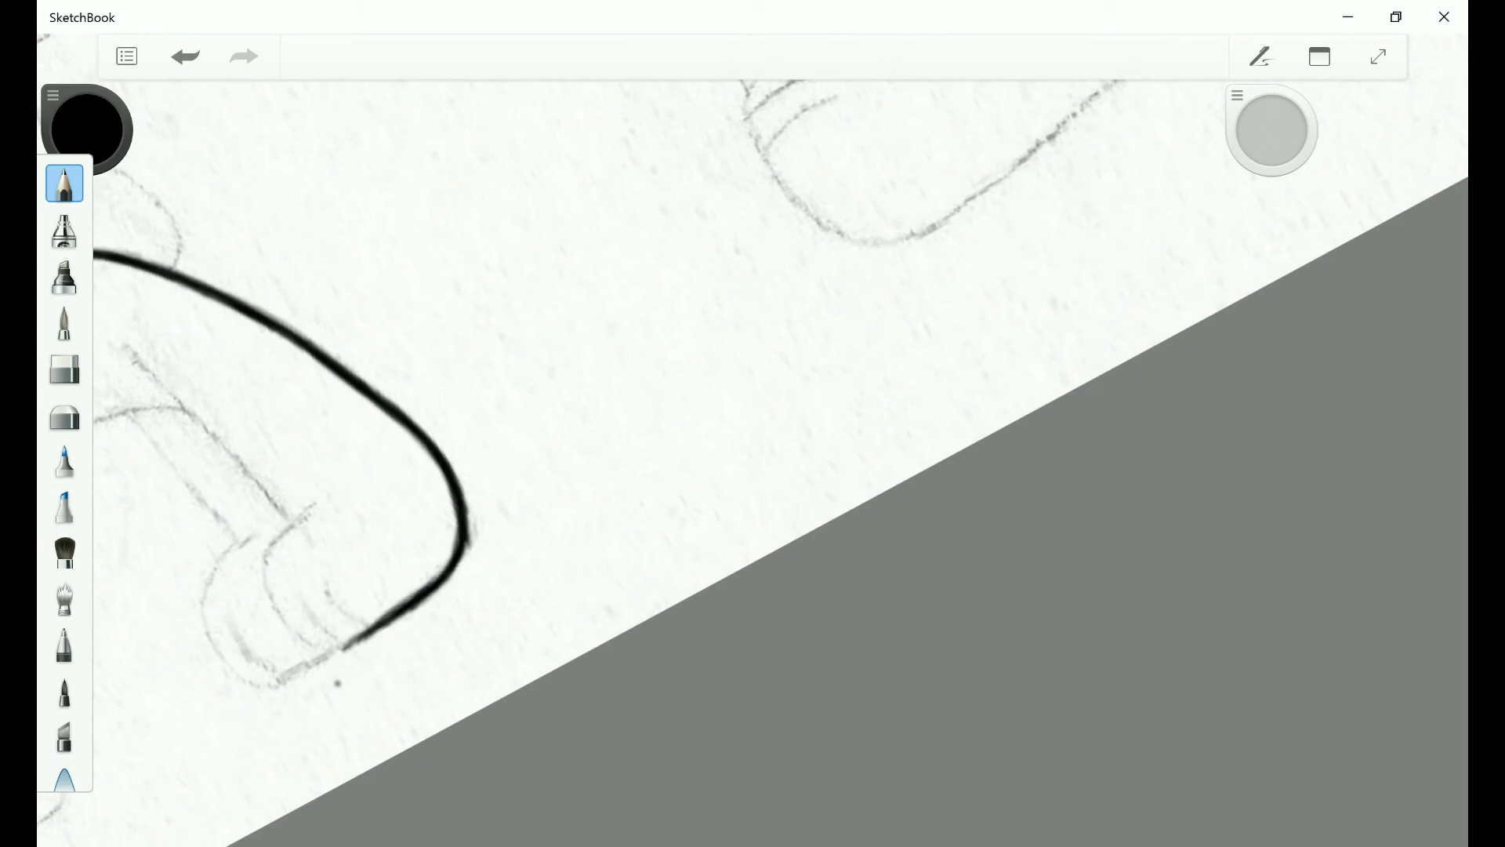
# Ink the rounded front and top of the standing cat's near hind paw.
pyautogui.moveTo(753, 470); pyautogui.dragTo(792, 439)
pyautogui.moveTo(297, 571); pyautogui.dragTo(261, 452)
pyautogui.moveTo(753, 470); pyautogui.dragTo(815, 439)
pyautogui.moveTo(251, 408); pyautogui.dragTo(212, 541)
pyautogui.moveTo(753, 470); pyautogui.dragTo(808, 447)
pyautogui.moveTo(408, 443); pyautogui.dragTo(328, 540)
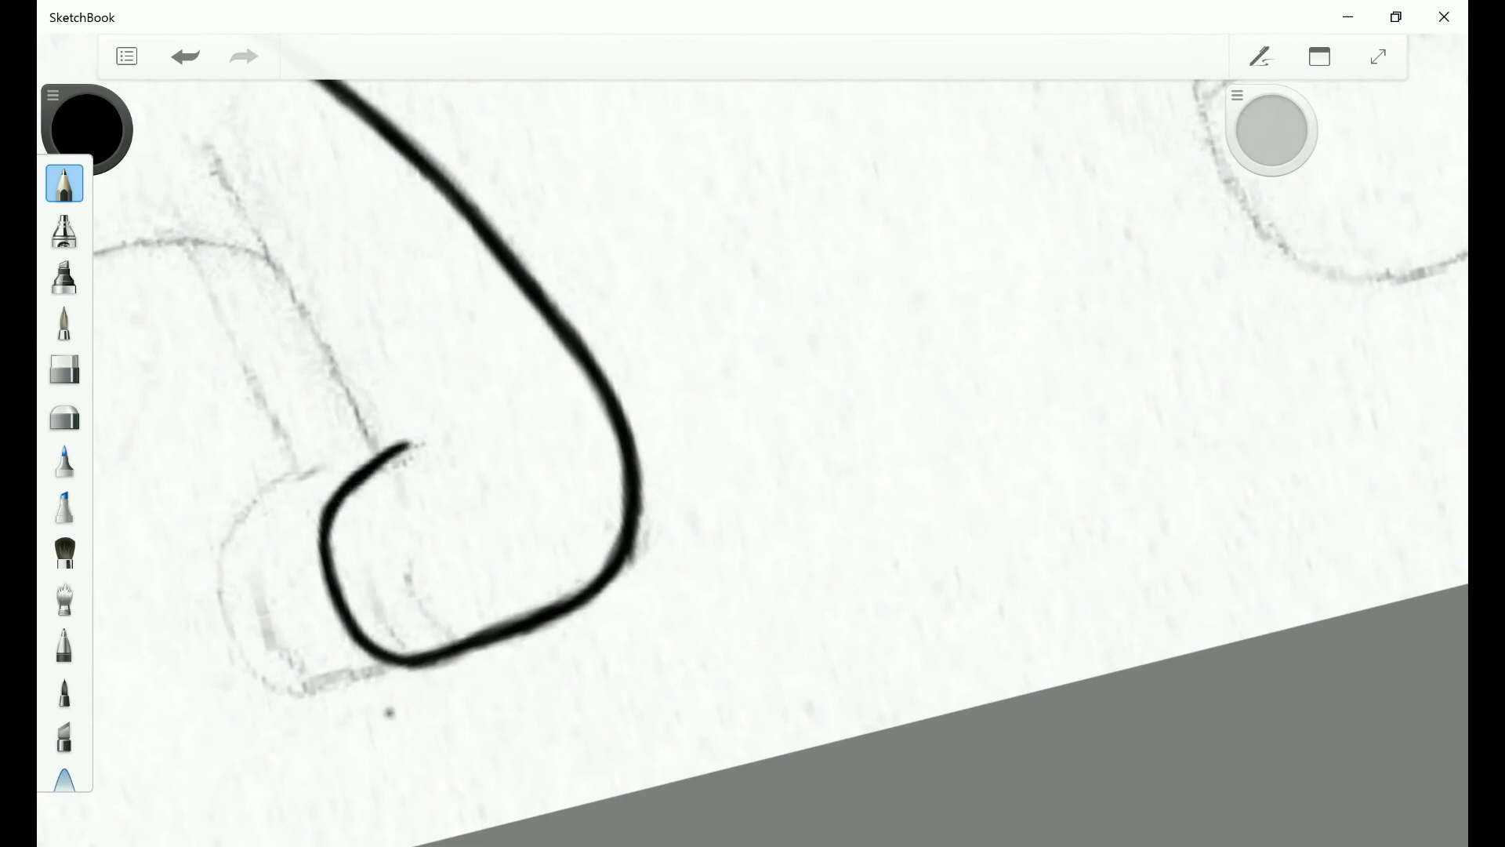
# Ink the two toe lines on the standing cat's near hind paw, undoing an unwanted stroke.
pyautogui.moveTo(753, 470); pyautogui.dragTo(721, 502)
pyautogui.moveTo(336, 482); pyautogui.dragTo(317, 568)
pyautogui.moveTo(298, 475); pyautogui.dragTo(276, 549)
pyautogui.moveTo(298, 472); pyautogui.dragTo(274, 539)
pyautogui.moveTo(753, 470)
pyautogui.mouseDown()
pyautogui.moveTo(706, 439)
pyautogui.moveTo(784, 502)
pyautogui.mouseUp()
pyautogui.hotkey('ctrl', 'z')
# Ink the front edge of the standing cat's near hind leg down to the top of the paw.
pyautogui.moveTo(392, 263); pyautogui.dragTo(349, 452)
pyautogui.moveTo(392, 263); pyautogui.dragTo(360, 408)
pyautogui.moveTo(753, 470); pyautogui.dragTo(705, 439)
pyautogui.scroll(3, 752, 470)
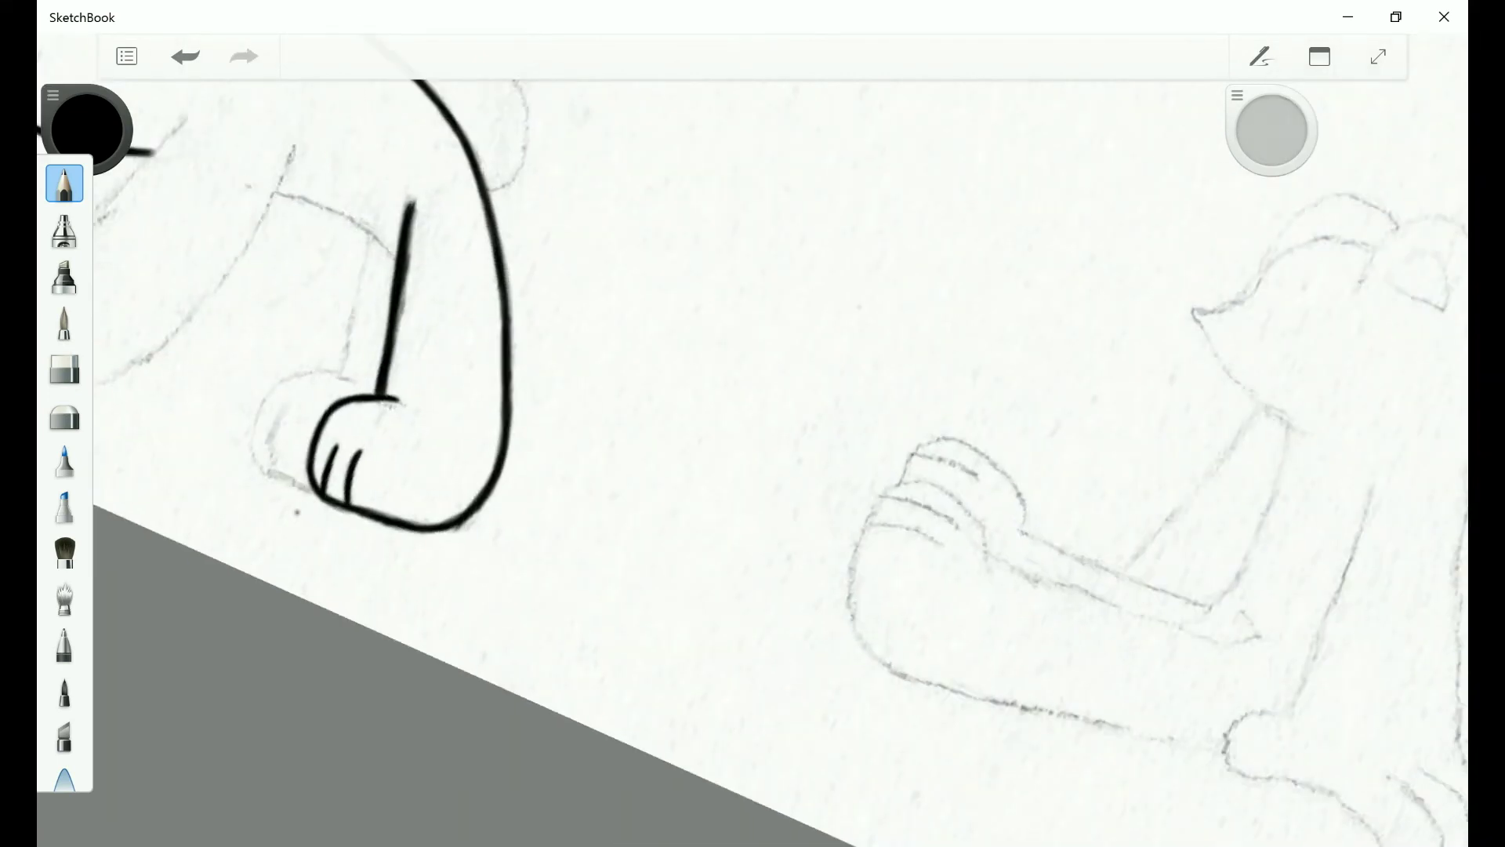
pyautogui.scroll(-3, 752, 470)
pyautogui.scroll(5, 753, 470)
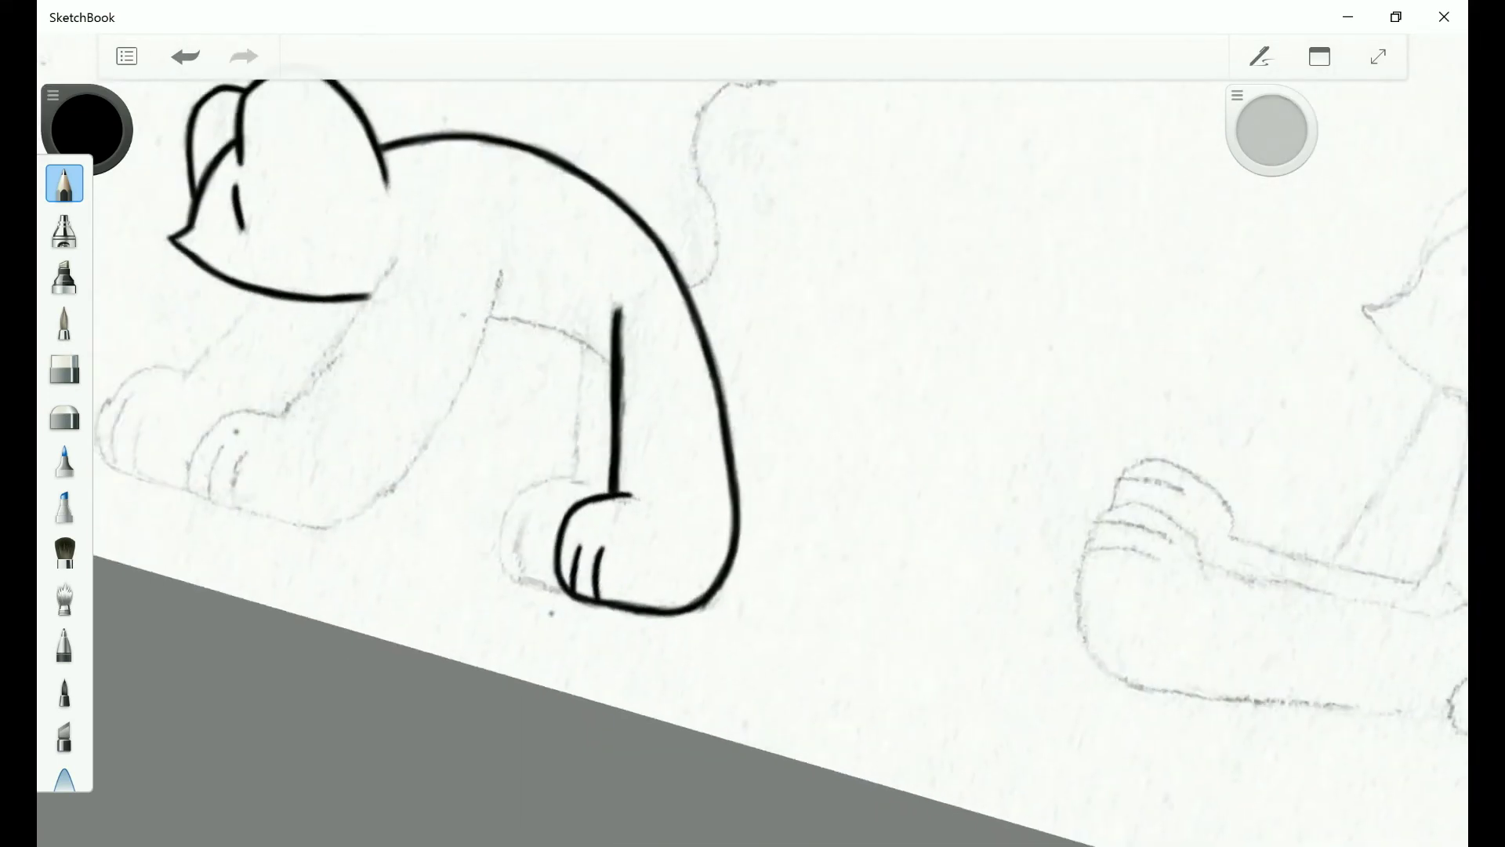
# Ink the front edge of the standing cat's near foreleg and the top, front and underside of its paw.
pyautogui.moveTo(479, 251); pyautogui.dragTo(317, 439)
pyautogui.scroll(-2, 753, 470)
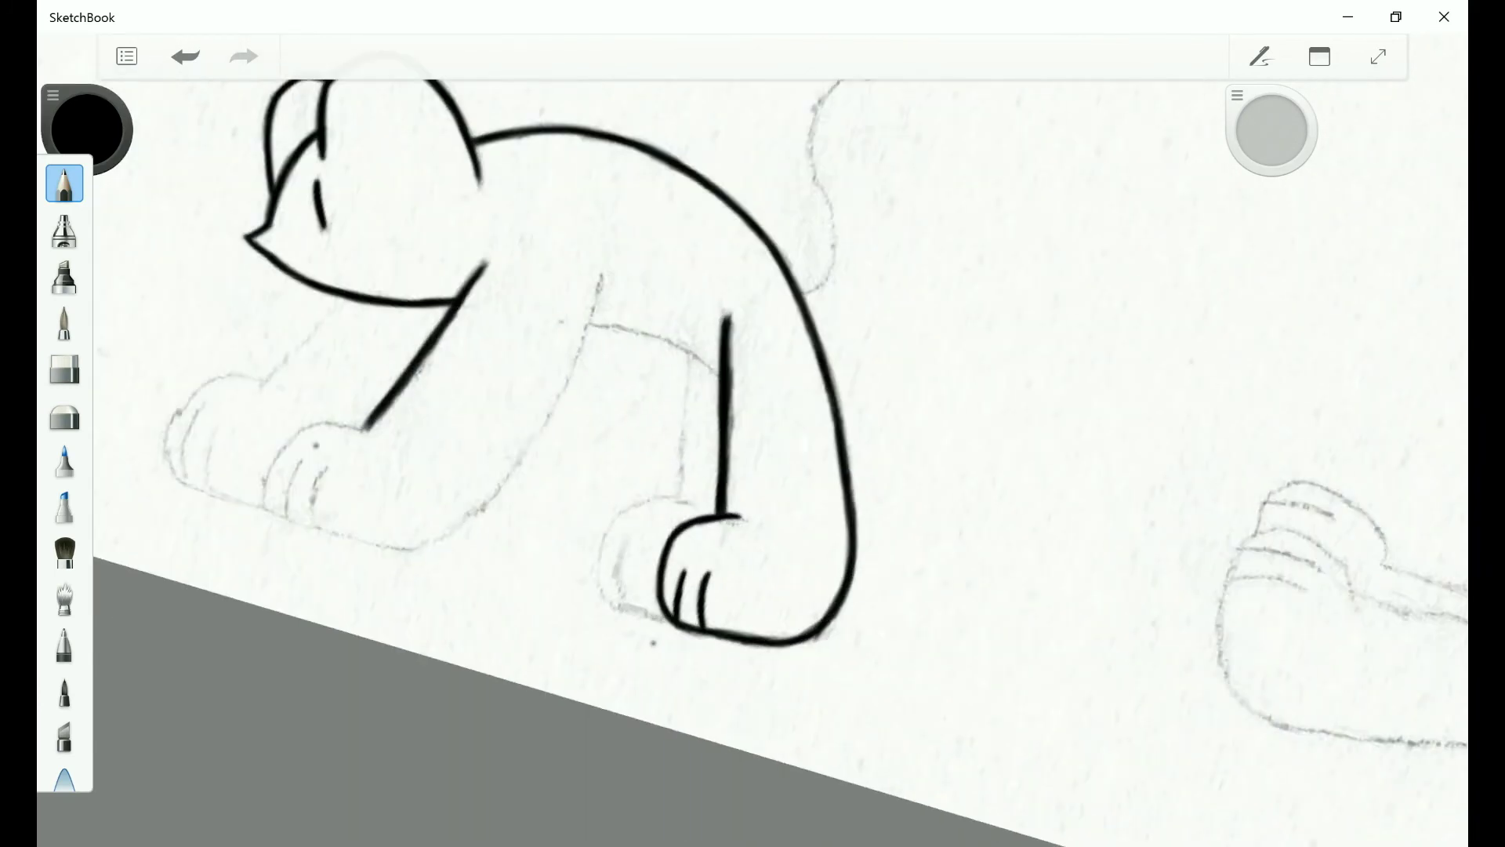
pyautogui.scroll(2, 753, 471)
pyautogui.moveTo(408, 375); pyautogui.dragTo(278, 462)
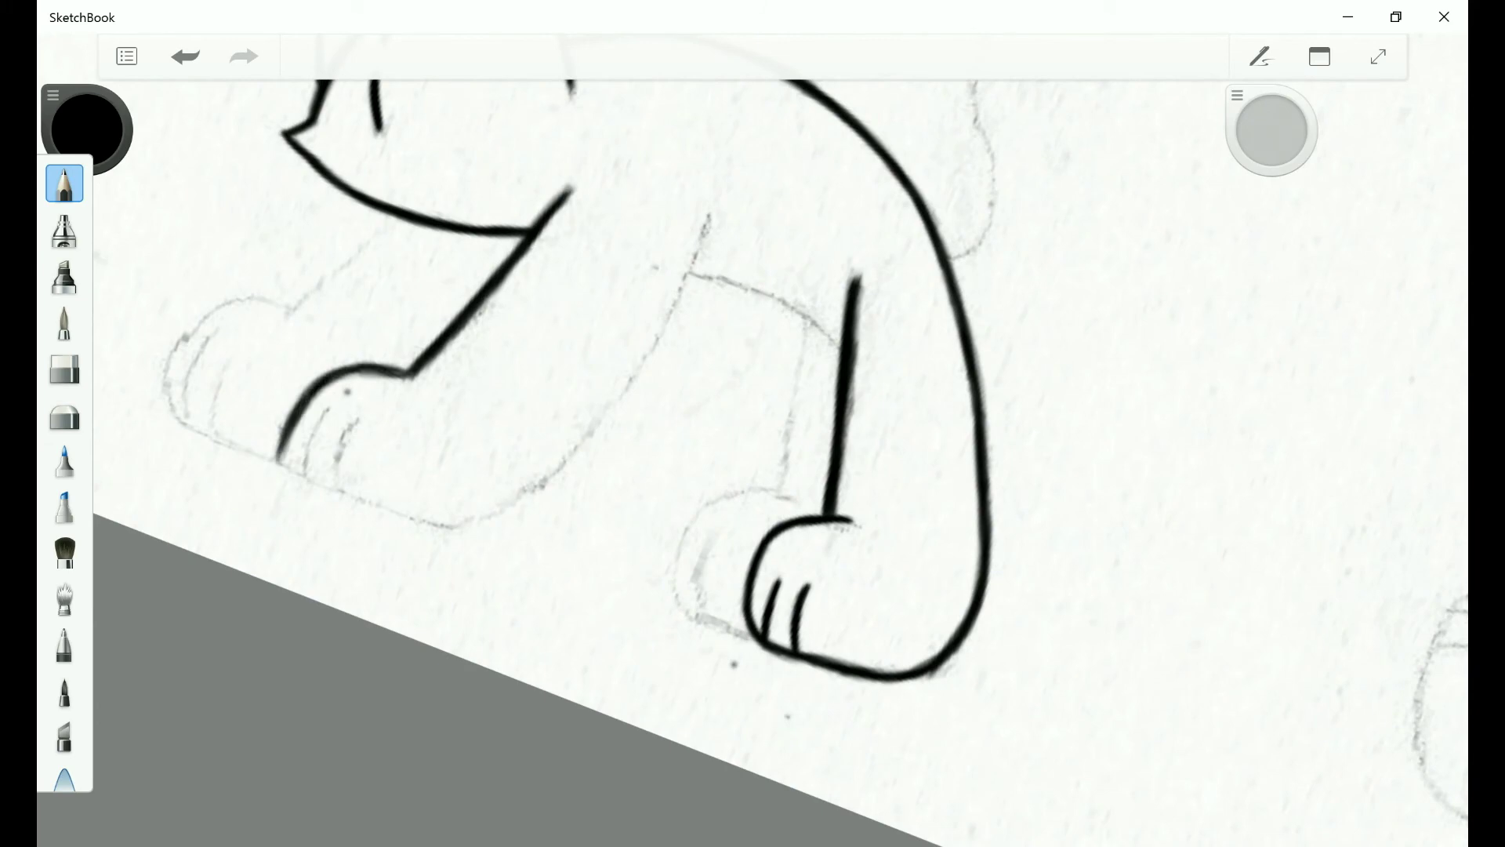
pyautogui.scroll(-2, 753, 470)
pyautogui.scroll(3, 752, 470)
pyautogui.moveTo(514, 657); pyautogui.dragTo(361, 738)
pyautogui.scroll(-3, 753, 471)
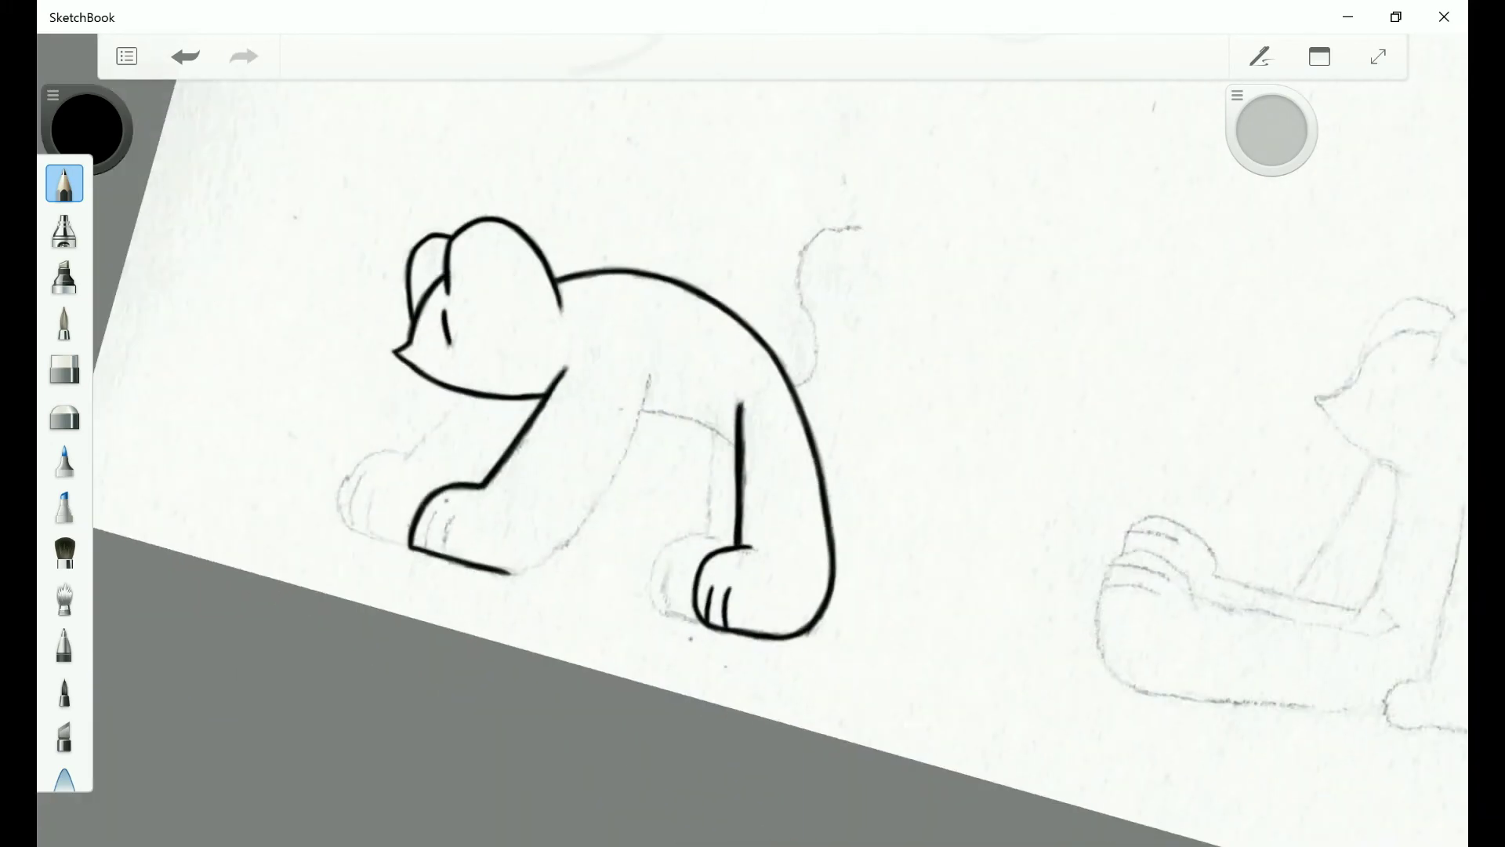
# Ink the back edge of the standing cat's near foreleg from the heel up to the body.
pyautogui.scroll(2, 752, 470)
pyautogui.moveTo(232, 556)
pyautogui.mouseDown()
pyautogui.moveTo(376, 455)
pyautogui.moveTo(416, 364)
pyautogui.mouseUp()
pyautogui.moveTo(313, 517); pyautogui.dragTo(429, 350)
pyautogui.moveTo(227, 558)
pyautogui.mouseDown()
pyautogui.moveTo(396, 419)
pyautogui.moveTo(459, 266)
pyautogui.mouseUp()
pyautogui.moveTo(322, 506); pyautogui.dragTo(461, 269)
pyautogui.moveTo(354, 474); pyautogui.dragTo(458, 270)
# Ink the standing cat's far foreleg and the outline and toe lines of its front paws.
pyautogui.moveTo(548, 650); pyautogui.dragTo(753, 541)
pyautogui.moveTo(842, 478); pyautogui.dragTo(894, 627)
pyautogui.moveTo(328, 514); pyautogui.dragTo(392, 409)
pyautogui.moveTo(335, 504)
pyautogui.mouseDown()
pyautogui.moveTo(239, 578)
pyautogui.moveTo(234, 616)
pyautogui.moveTo(239, 637)
pyautogui.moveTo(338, 651)
pyautogui.mouseUp()
pyautogui.moveTo(250, 632); pyautogui.dragTo(352, 649)
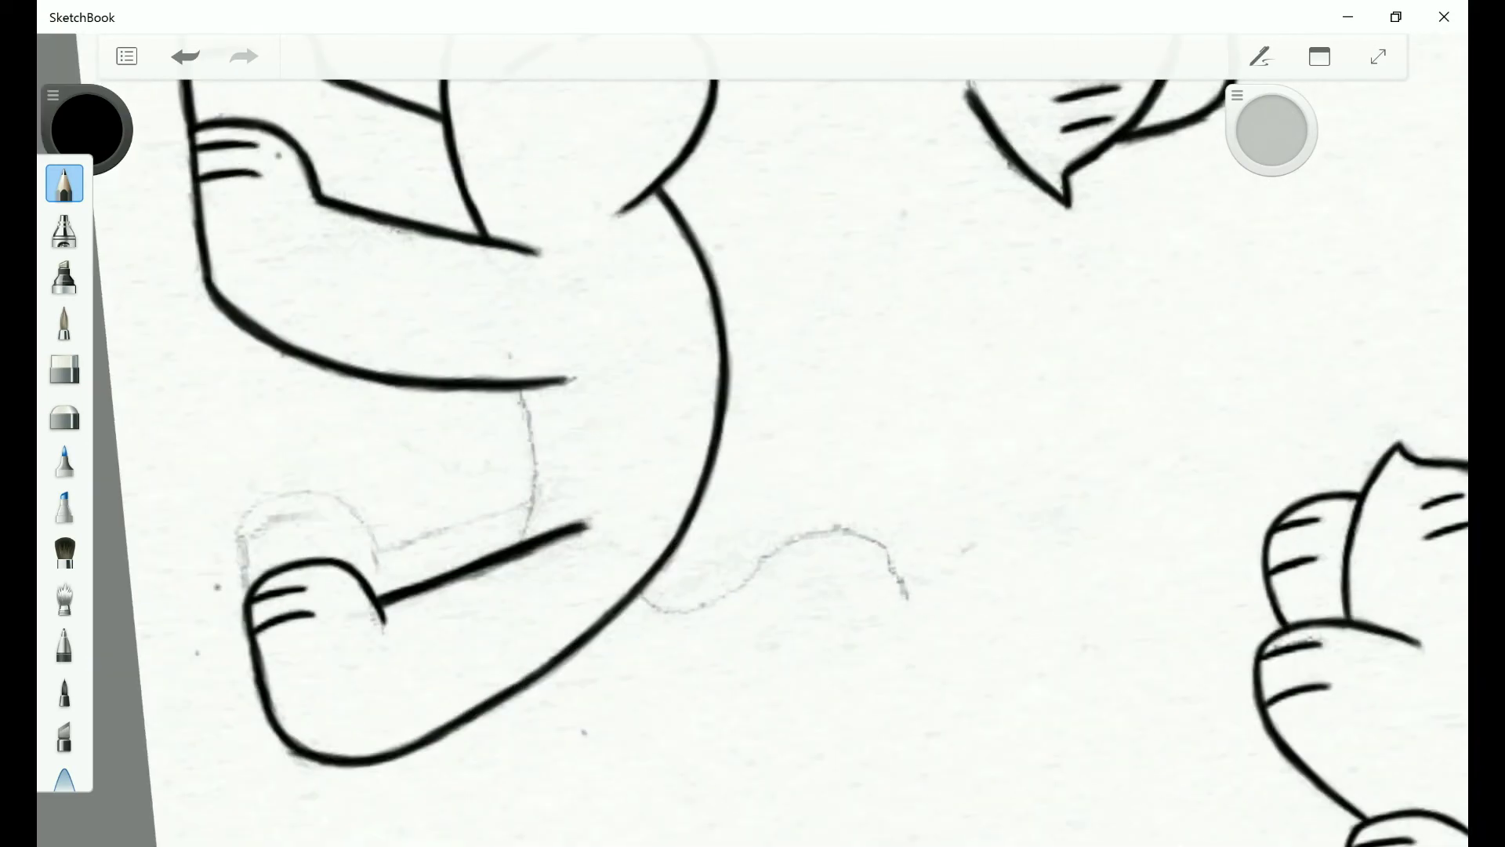
# Ink the standing cat's belly line and its far hind leg and paw.
pyautogui.moveTo(523, 389); pyautogui.dragTo(533, 539)
pyautogui.scroll(-3, 753, 439)
pyautogui.scroll(3, 752, 439)
pyautogui.moveTo(455, 466); pyautogui.dragTo(443, 776)
pyautogui.moveTo(435, 627)
pyautogui.mouseDown()
pyautogui.moveTo(453, 784)
pyautogui.moveTo(392, 639)
pyautogui.moveTo(453, 782)
pyautogui.moveTo(367, 694)
pyautogui.mouseUp()
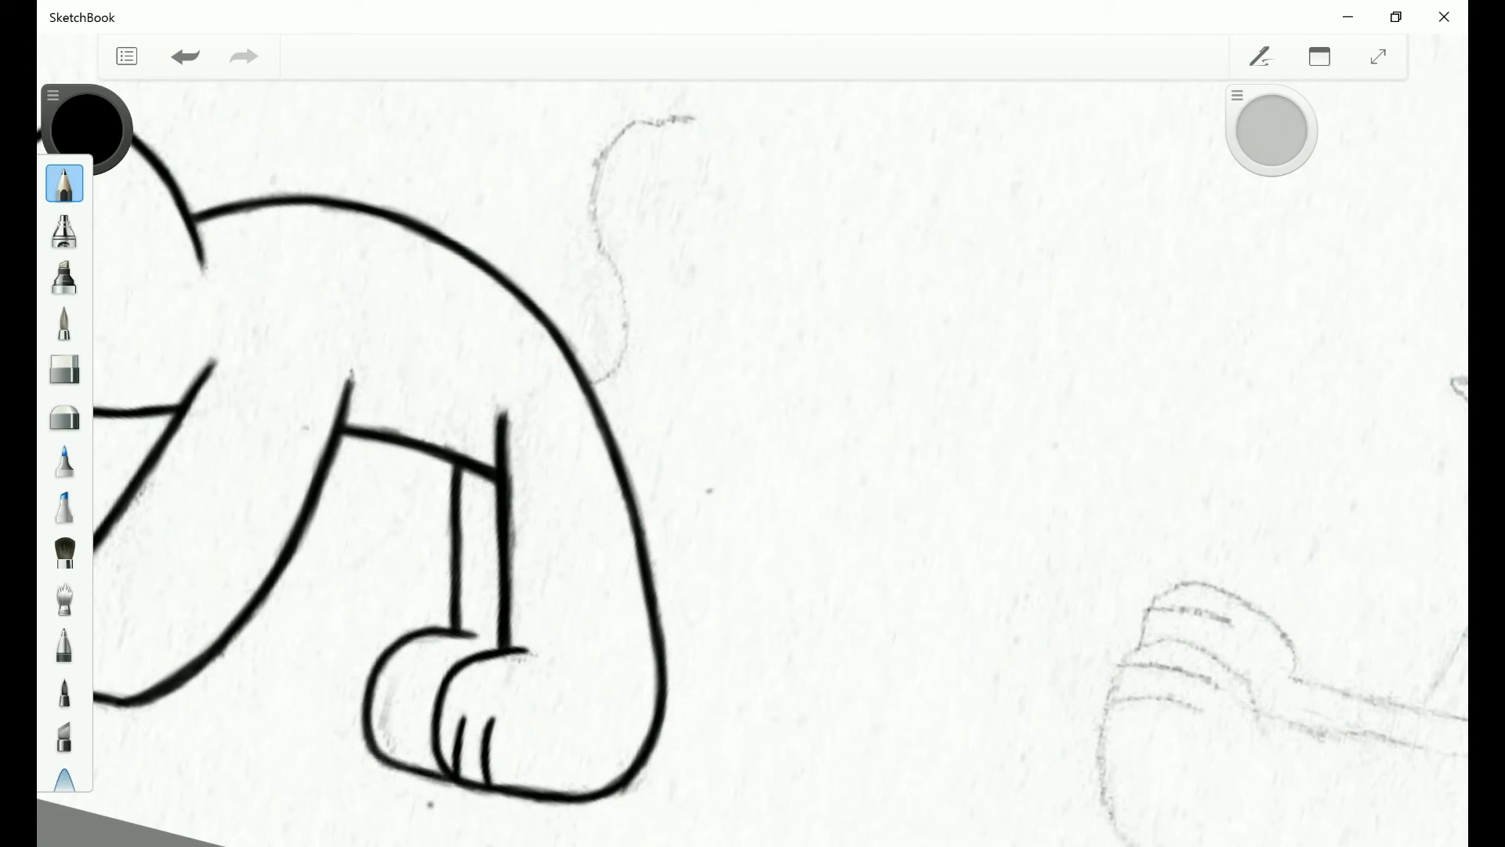
pyautogui.scroll(-3, 753, 423)
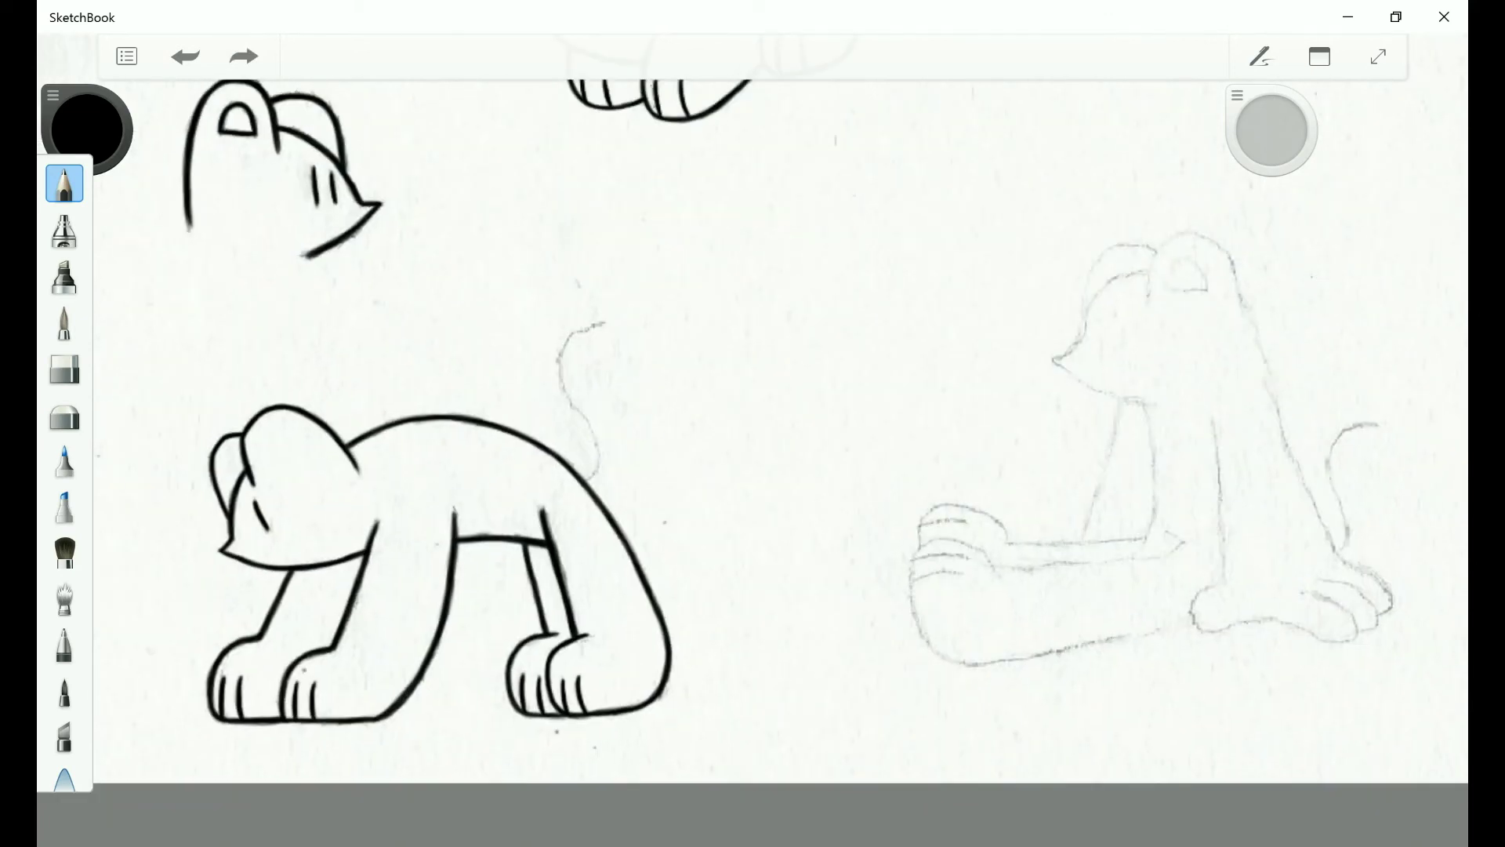
# Ink the standing cat's curved tail rising from its rump.
pyautogui.scroll(3, 753, 424)
pyautogui.moveTo(451, 255)
pyautogui.mouseDown()
pyautogui.moveTo(436, 356)
pyautogui.moveTo(469, 501)
pyautogui.mouseUp()
pyautogui.scroll(-3, 752, 423)
pyautogui.scroll(3, 752, 423)
pyautogui.moveTo(517, 200)
pyautogui.mouseDown()
pyautogui.moveTo(408, 243)
pyautogui.moveTo(423, 416)
pyautogui.mouseUp()
pyautogui.moveTo(403, 251)
pyautogui.mouseDown()
pyautogui.moveTo(435, 435)
pyautogui.moveTo(392, 498)
pyautogui.mouseUp()
pyautogui.scroll(-3, 753, 424)
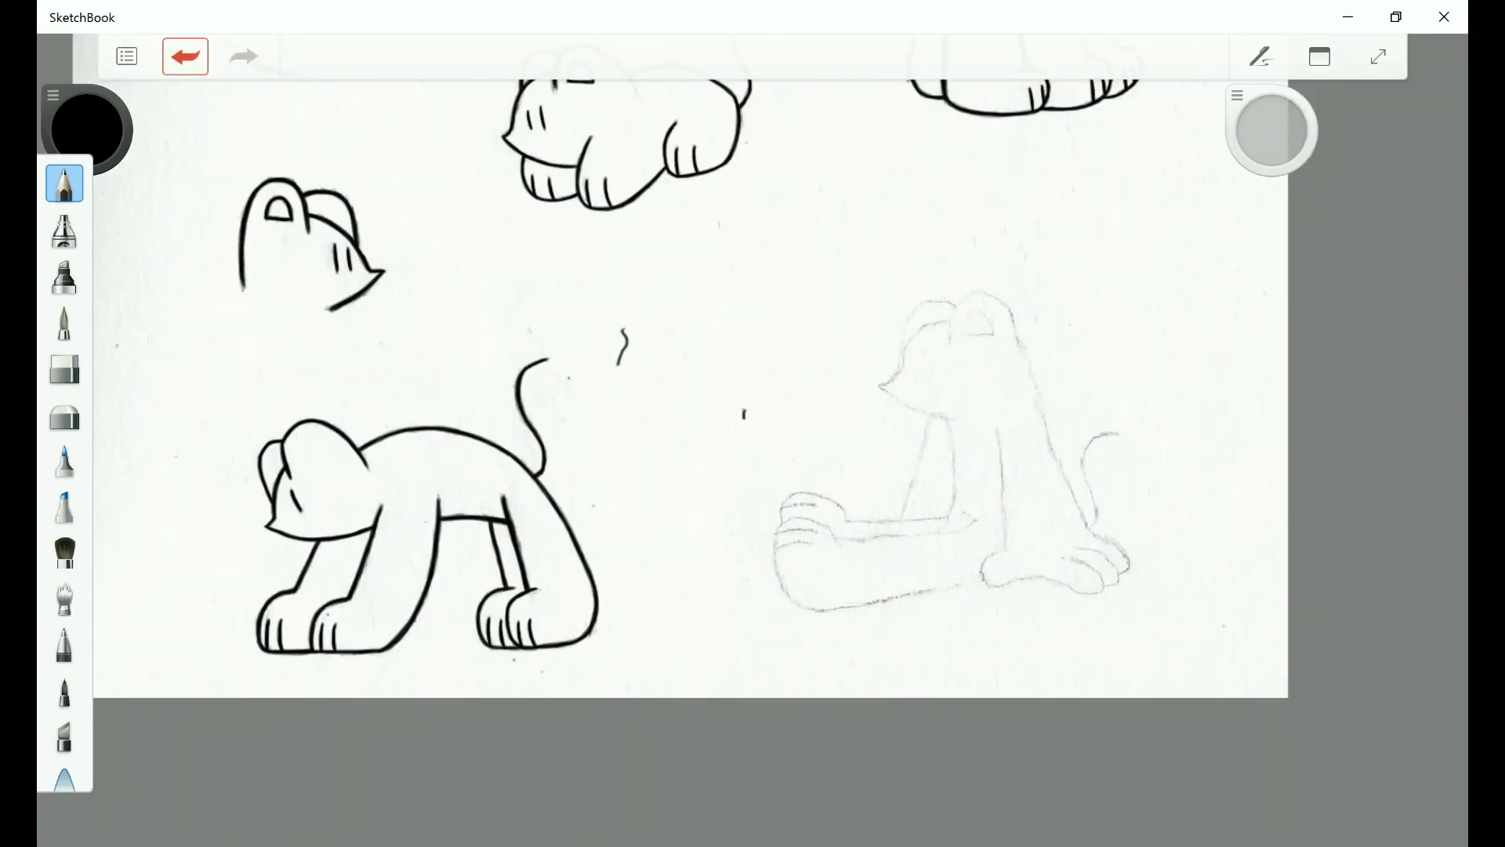
# Ink the sitting cat's forehead, pointed muzzle and lower jaw line.
pyautogui.scroll(3, 753, 423)
pyautogui.scroll(-2, 753, 423)
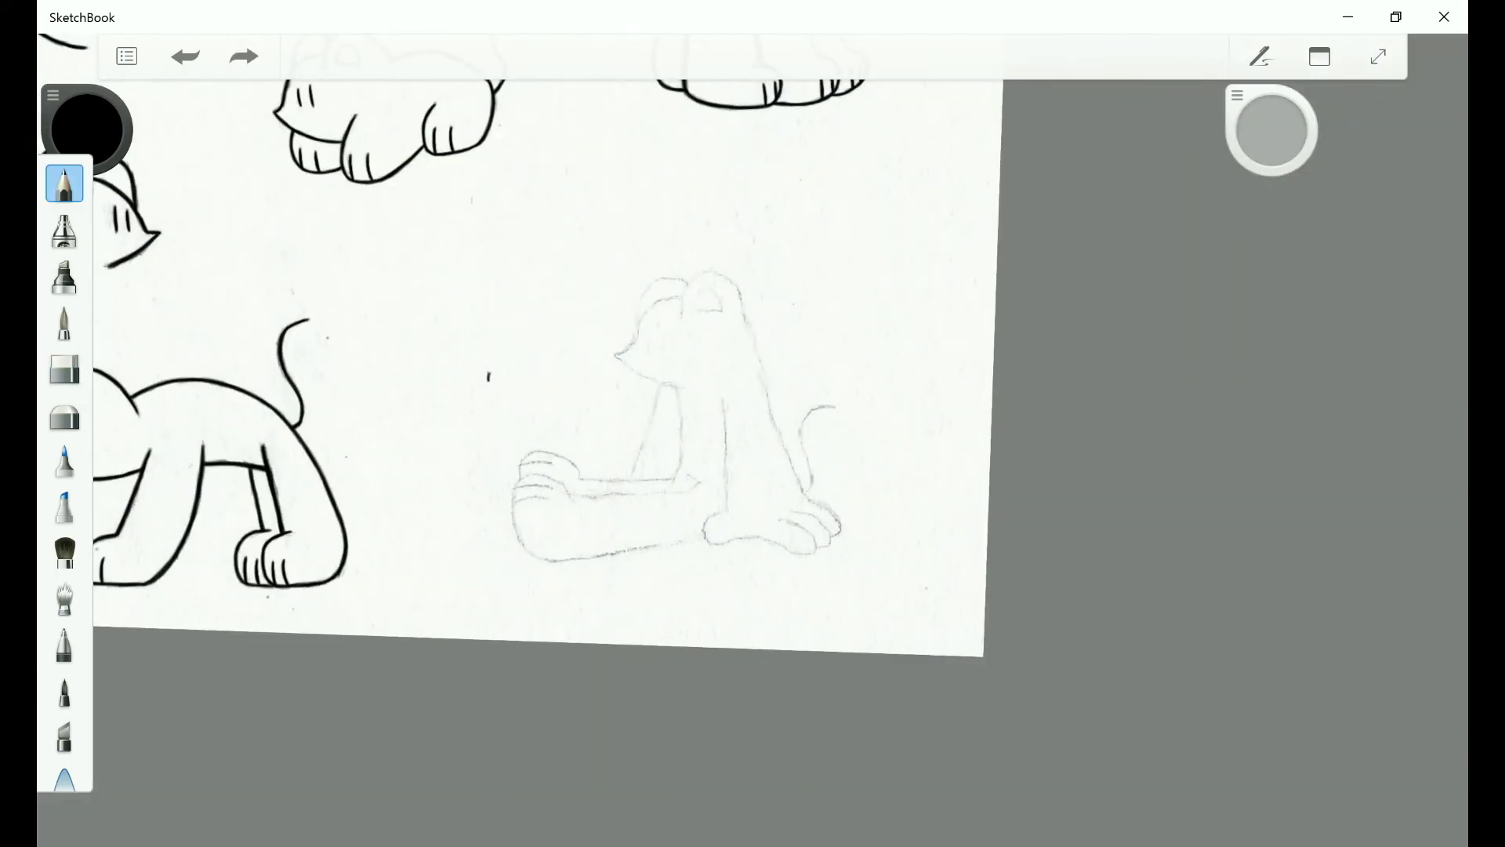
pyautogui.scroll(3, 753, 424)
pyautogui.moveTo(638, 312)
pyautogui.mouseDown()
pyautogui.moveTo(559, 437)
pyautogui.moveTo(647, 306)
pyautogui.mouseUp()
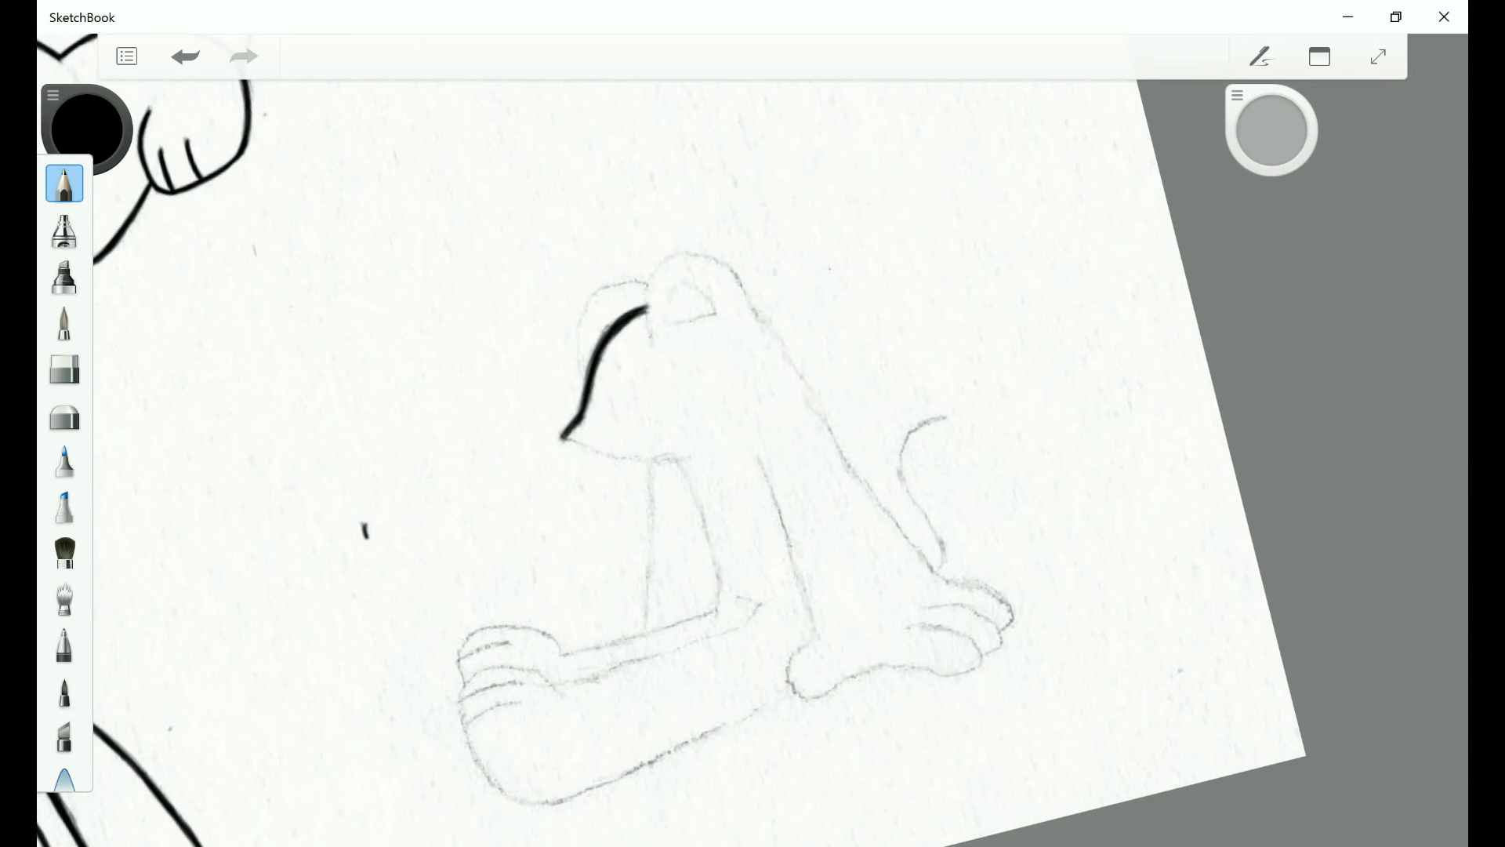
pyautogui.scroll(3, 753, 423)
pyautogui.moveTo(437, 259); pyautogui.dragTo(432, 357)
pyautogui.moveTo(443, 212); pyautogui.dragTo(437, 370)
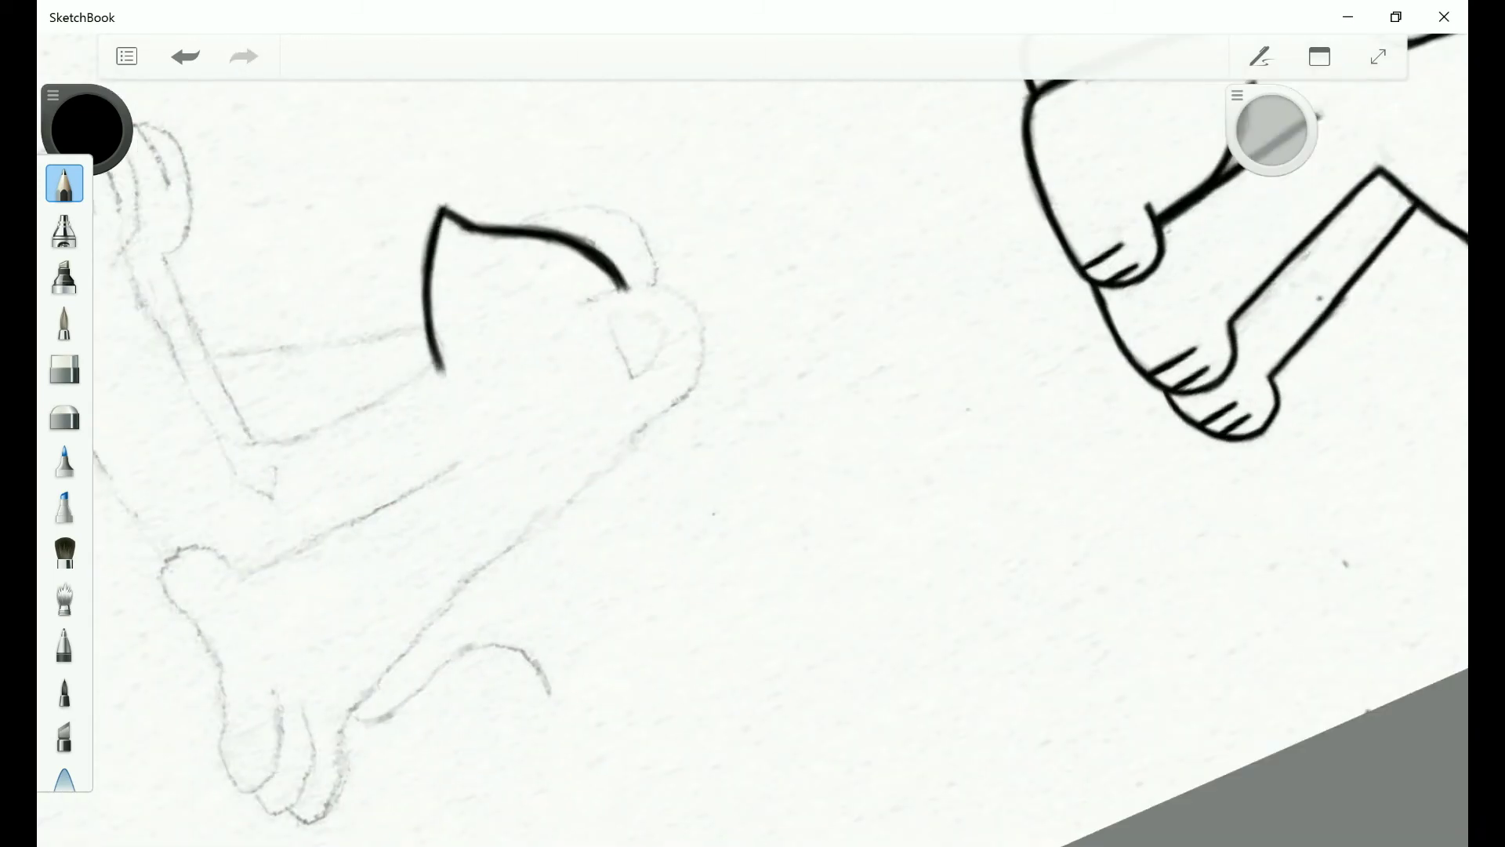
pyautogui.scroll(-3, 752, 424)
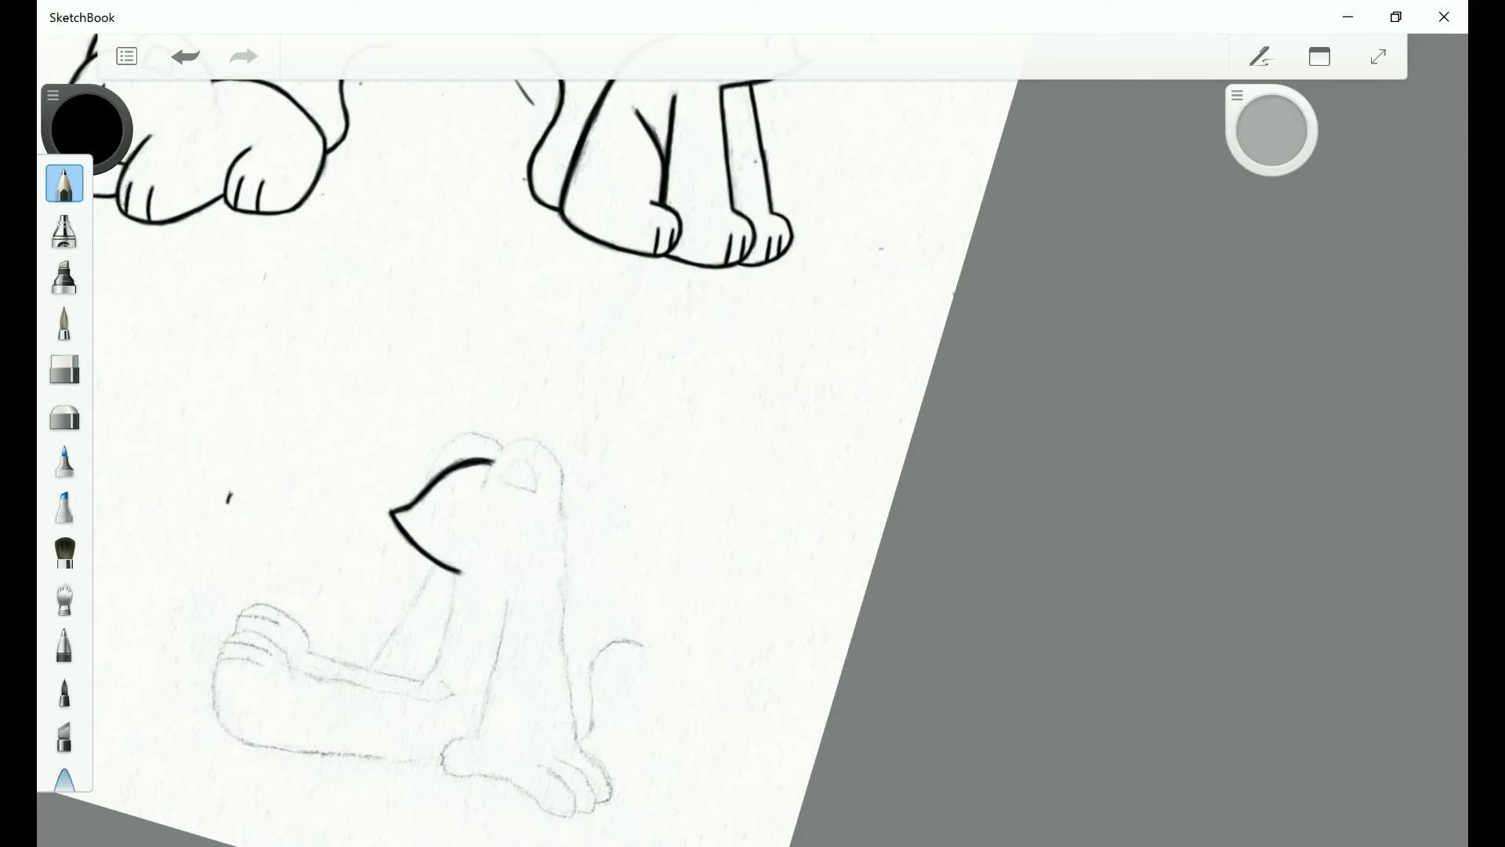
# Ink the rounded outline of the sitting cat's near ear.
pyautogui.scroll(3, 470, 423)
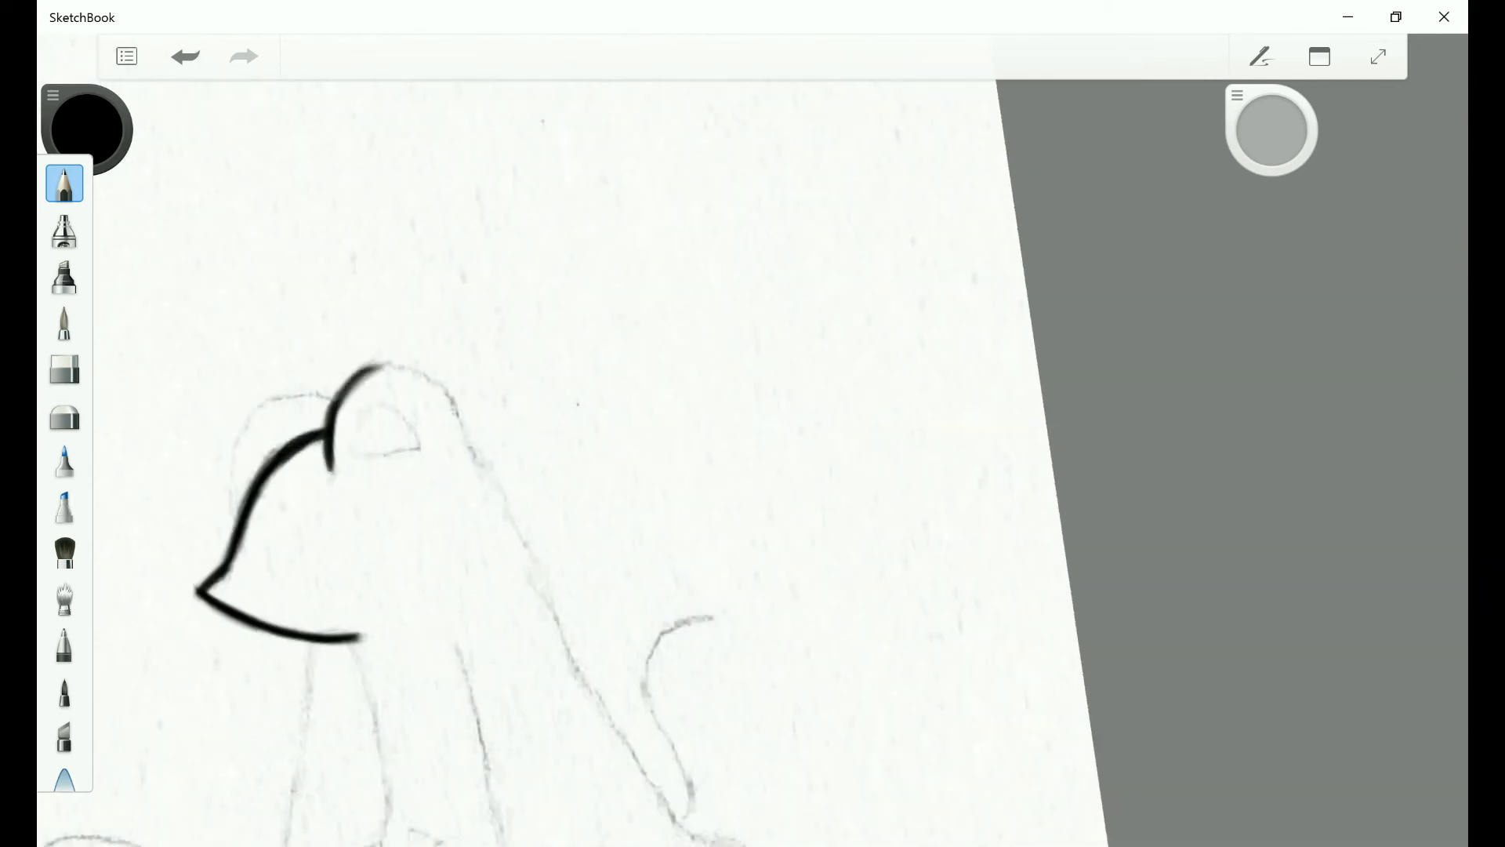
pyautogui.moveTo(349, 381); pyautogui.dragTo(345, 486)
pyautogui.moveTo(345, 258); pyautogui.dragTo(345, 412)
pyautogui.scroll(3, 753, 423)
pyautogui.scroll(2, 752, 424)
pyautogui.moveTo(361, 302)
pyautogui.mouseDown()
pyautogui.moveTo(360, 392)
pyautogui.moveTo(301, 447)
pyautogui.mouseUp()
# Ink the sitting cat's long back line from the near ear down to the planted front paw.
pyautogui.scroll(-3, 753, 424)
pyautogui.moveTo(435, 227); pyautogui.dragTo(314, 540)
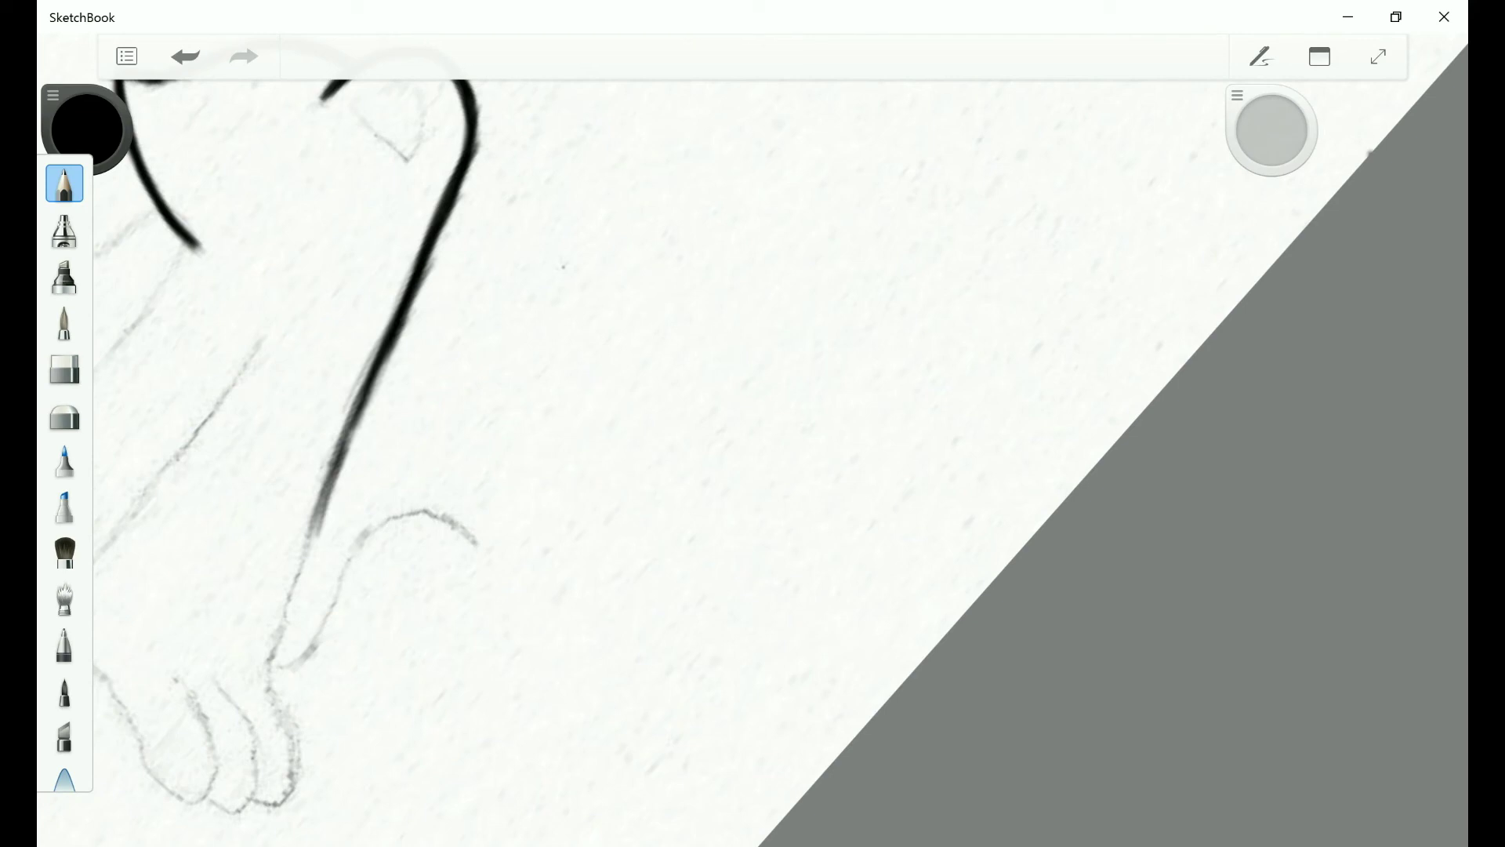
pyautogui.moveTo(388, 362); pyautogui.dragTo(323, 503)
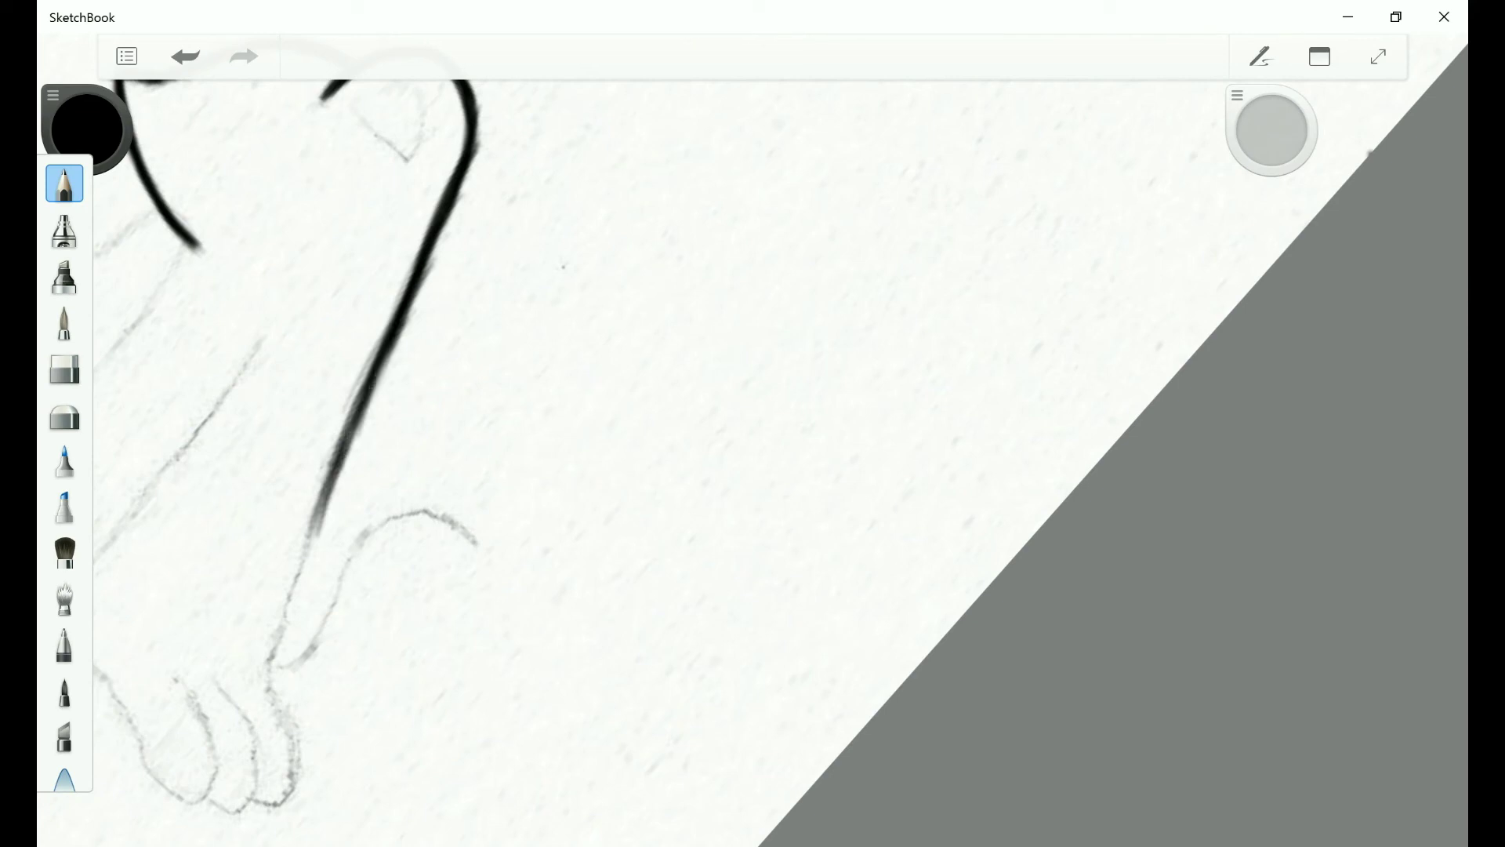
pyautogui.scroll(-3, 752, 423)
pyautogui.scroll(3, 752, 423)
pyautogui.moveTo(424, 336); pyautogui.dragTo(377, 529)
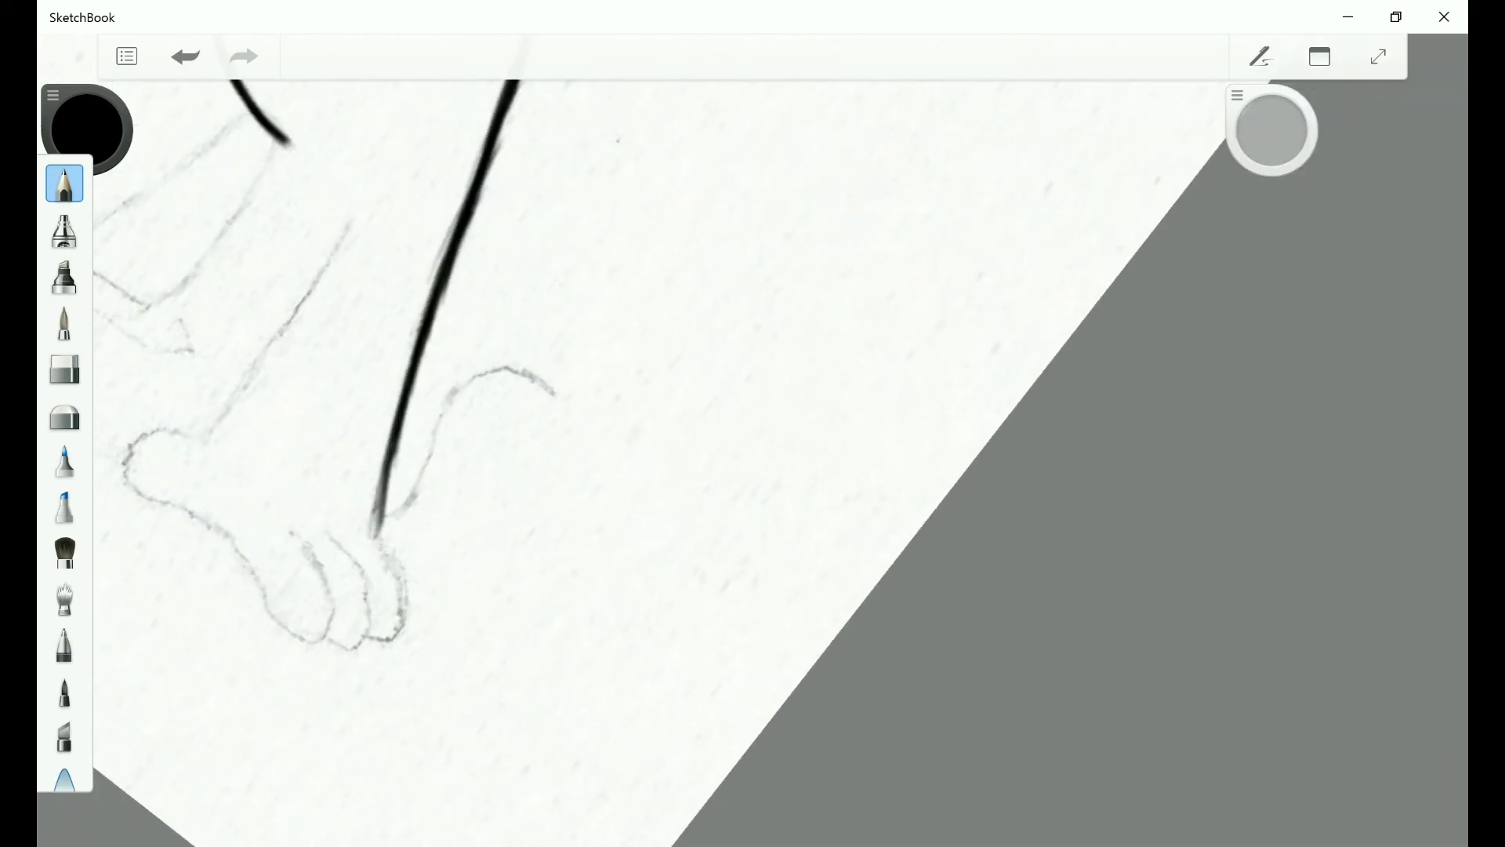
pyautogui.scroll(-3, 753, 424)
pyautogui.scroll(3, 753, 424)
# Undo the last stroke and ink the inner shape of the sitting cat's near ear.
pyautogui.hotkey('ctrl', 'z')
pyautogui.scroll(2, 752, 424)
pyautogui.moveTo(321, 313)
pyautogui.mouseDown()
pyautogui.moveTo(383, 321)
pyautogui.moveTo(318, 317)
pyautogui.mouseUp()
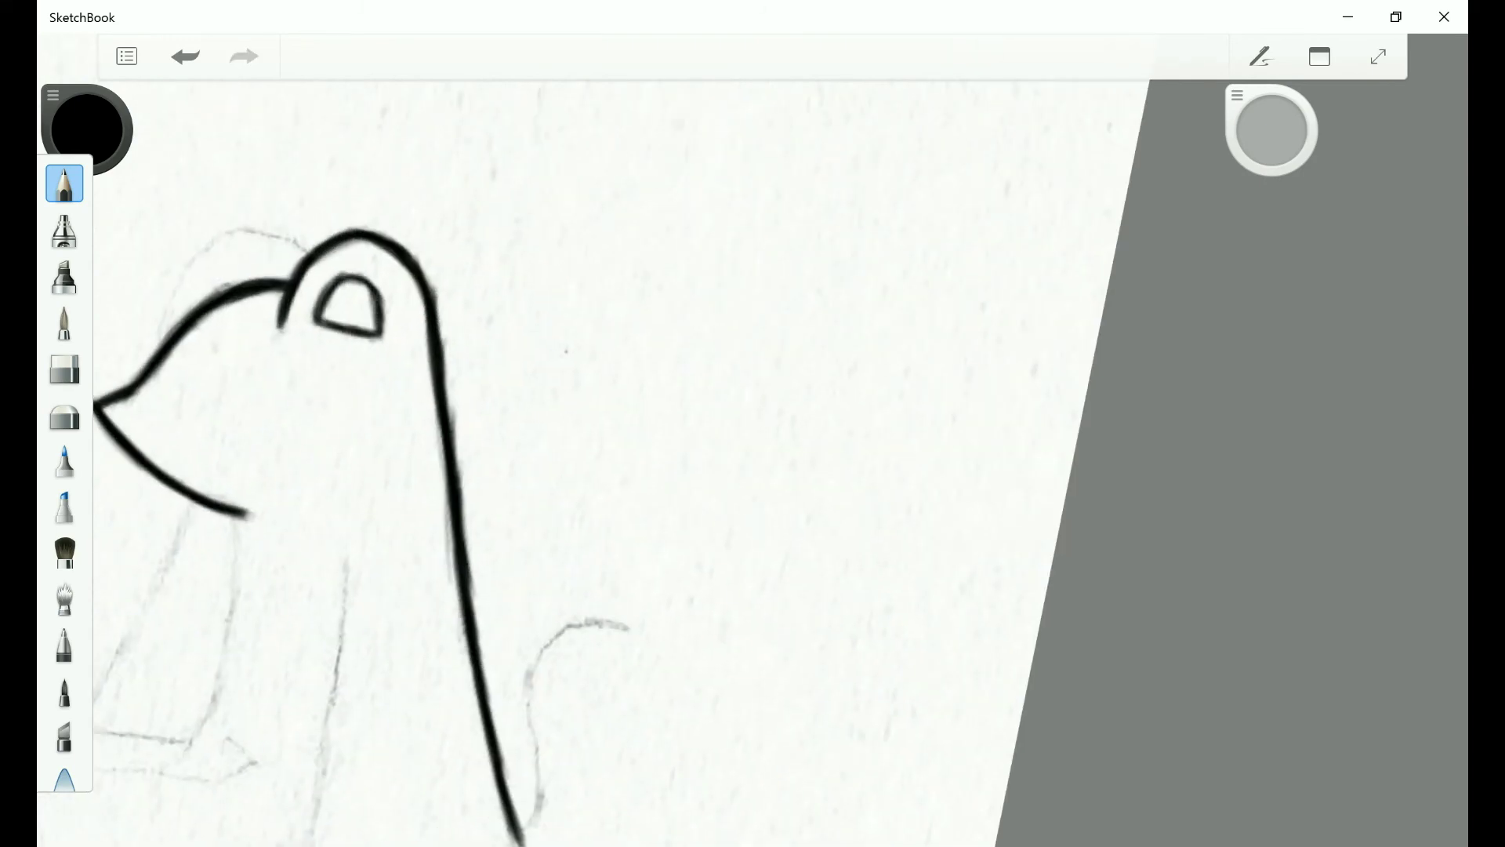
# Continue the sitting cat's back line into the outermost toe of its planted front paw.
pyautogui.scroll(-3, 752, 423)
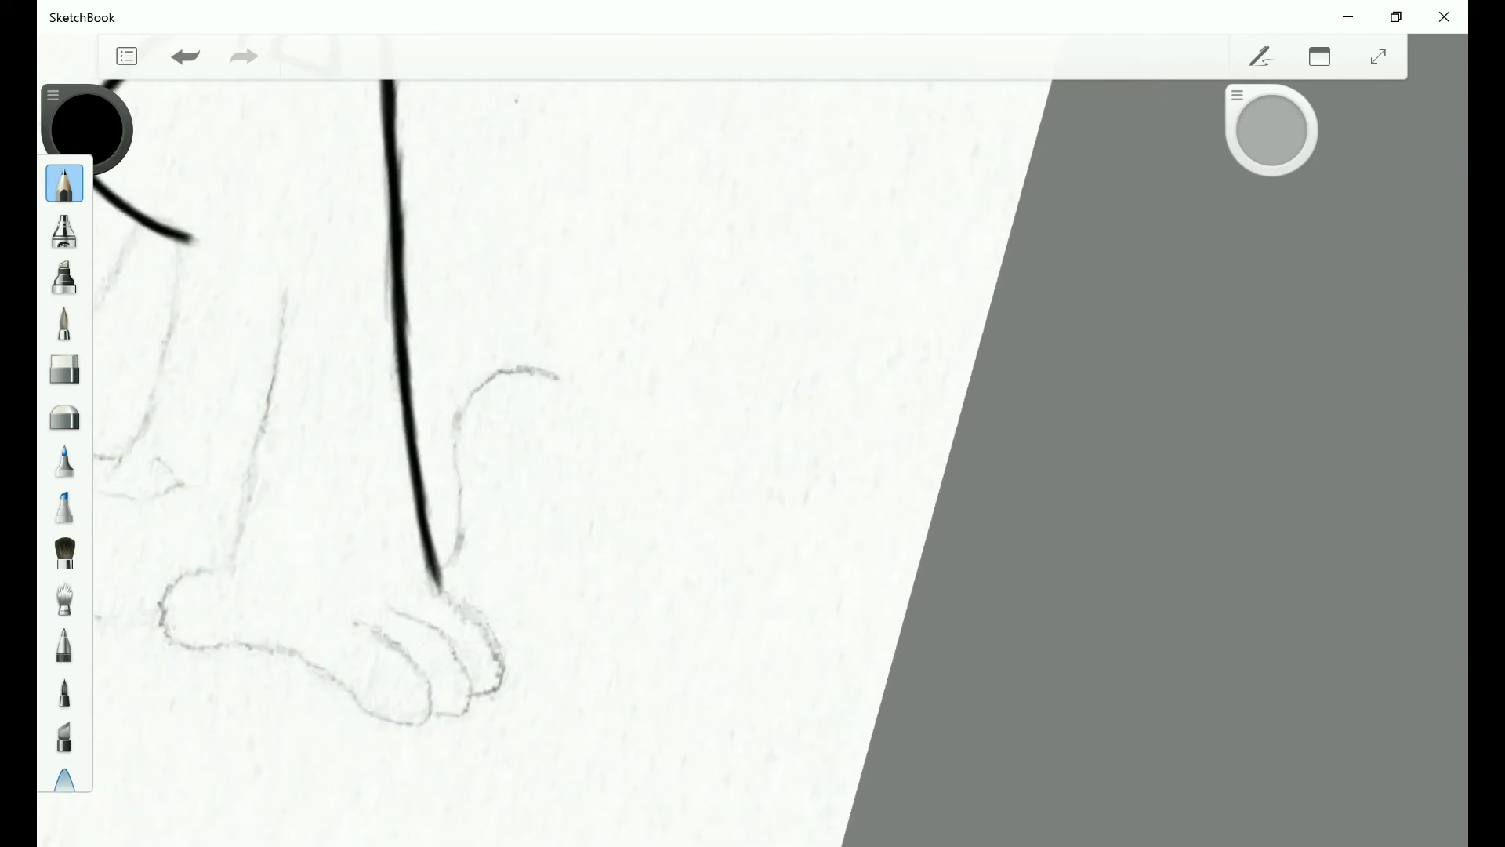
pyautogui.scroll(-3, 753, 423)
pyautogui.scroll(3, 752, 423)
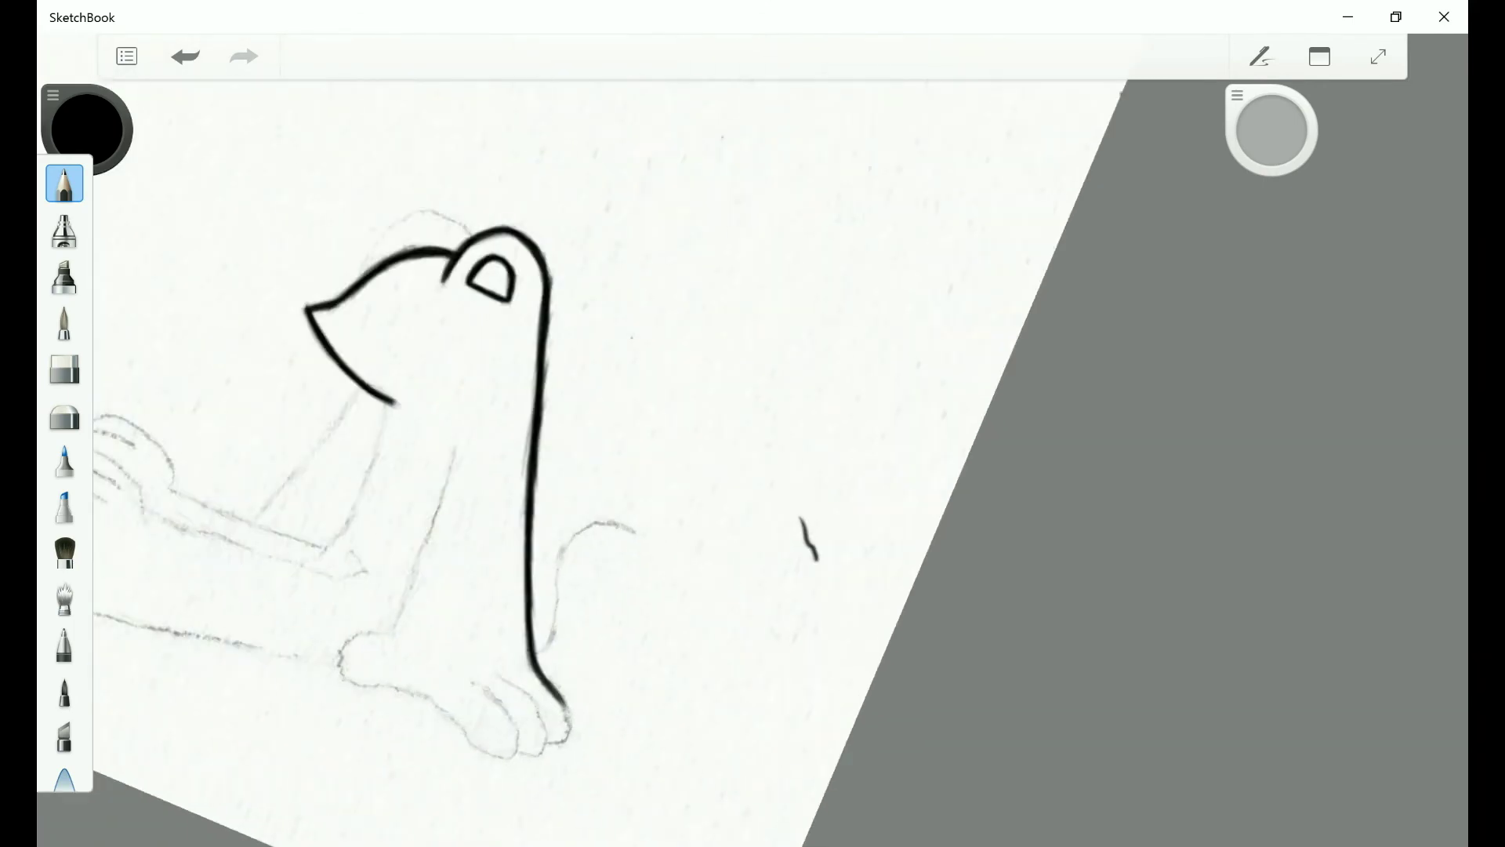
pyautogui.scroll(-2, 753, 423)
# Erase the stray mark on the blank paper behind the sitting cat and return to the drawing pencil.
pyautogui.press('e')
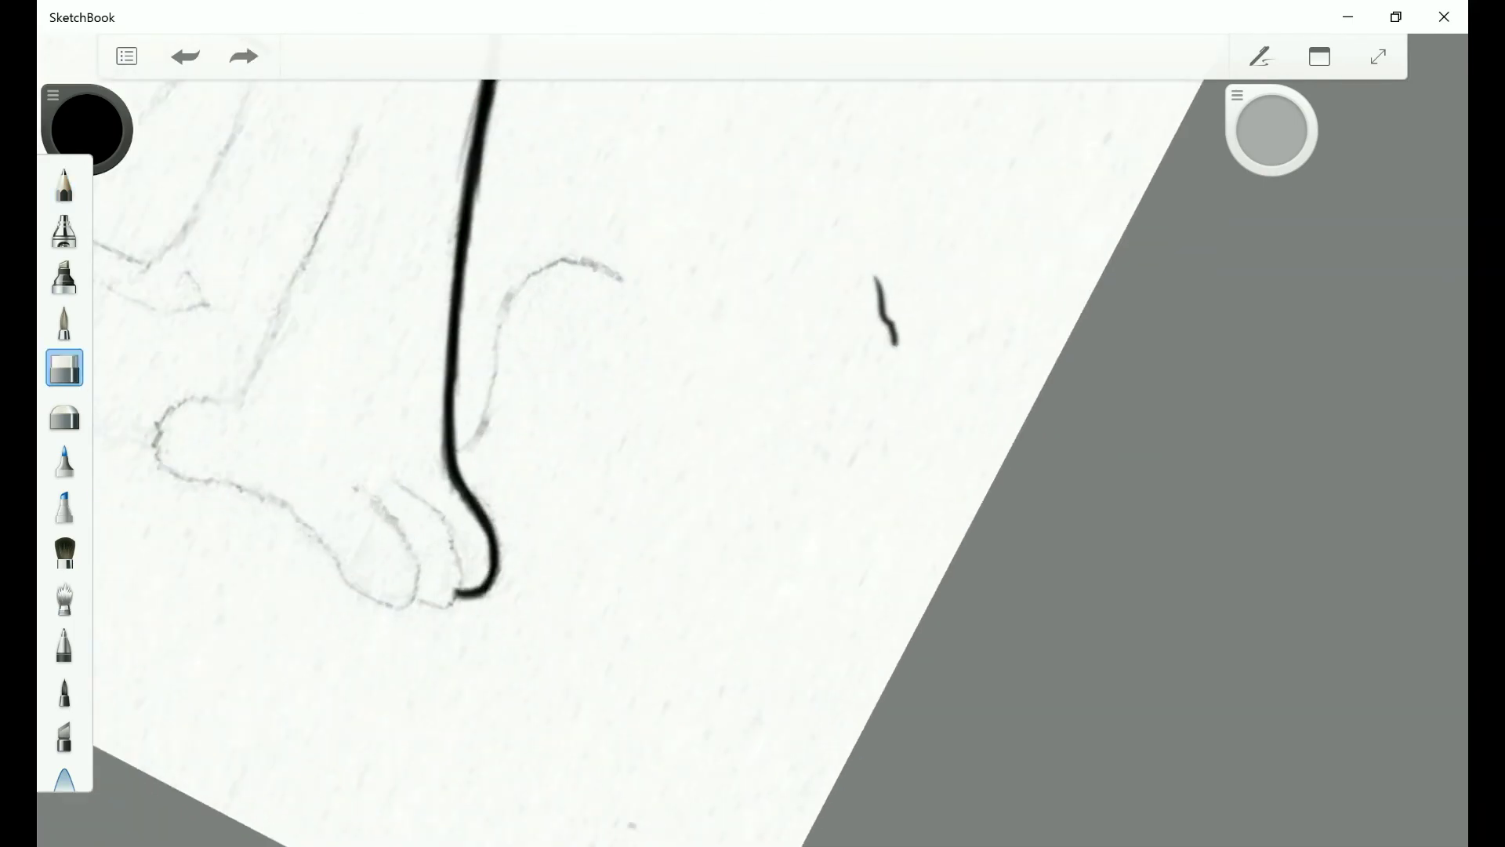
pyautogui.scroll(3, 451, 368)
pyautogui.scroll(-4, 501, 470)
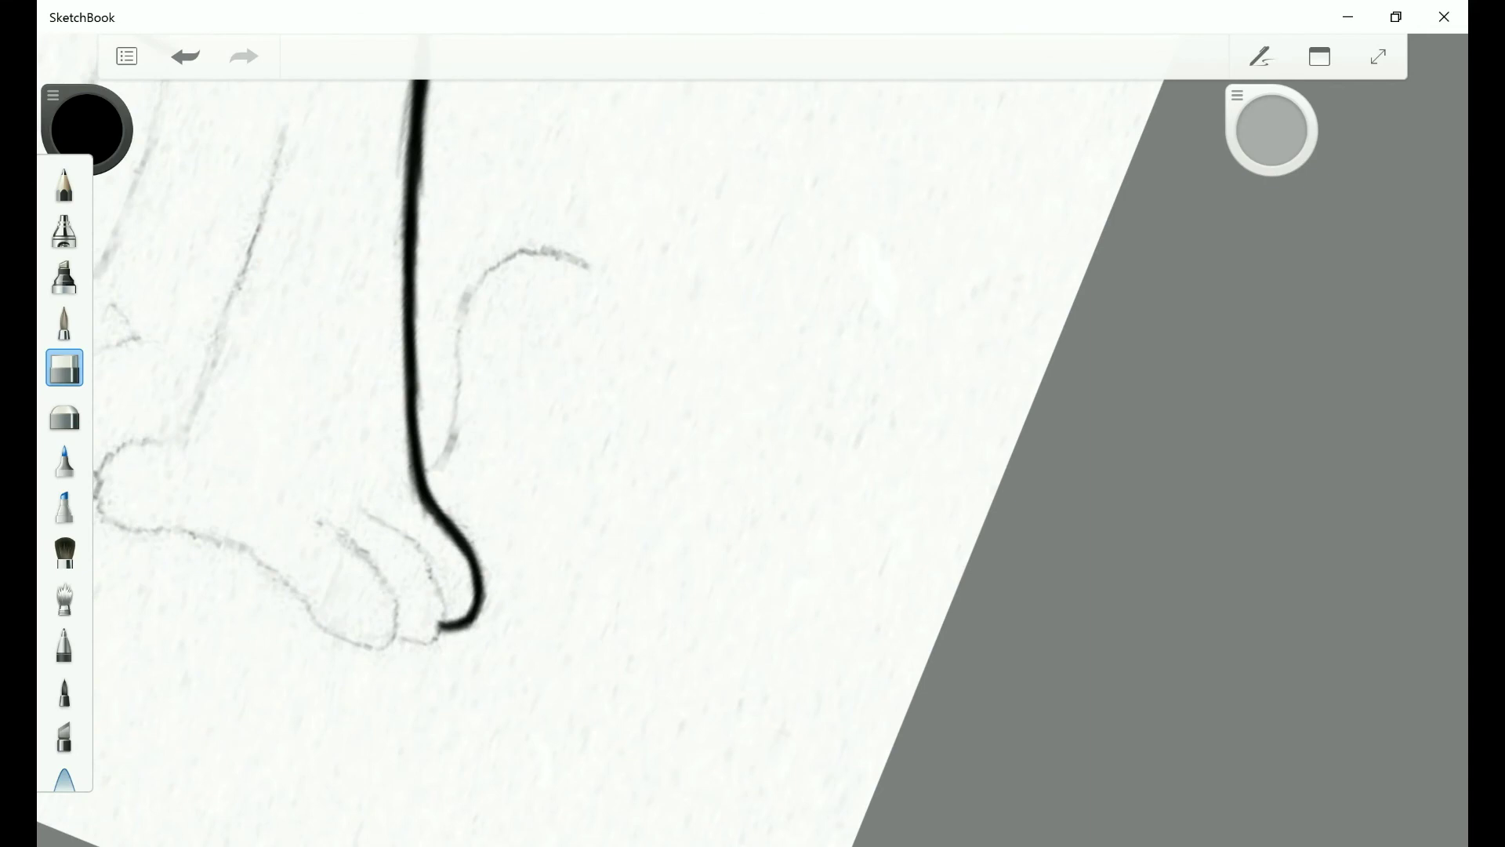
pyautogui.press('e')
# Ink the middle and inner toes of the sitting cat's planted front paw, undoing an unwanted stroke.
pyautogui.moveTo(360, 509)
pyautogui.mouseDown()
pyautogui.moveTo(436, 603)
pyautogui.moveTo(390, 643)
pyautogui.mouseUp()
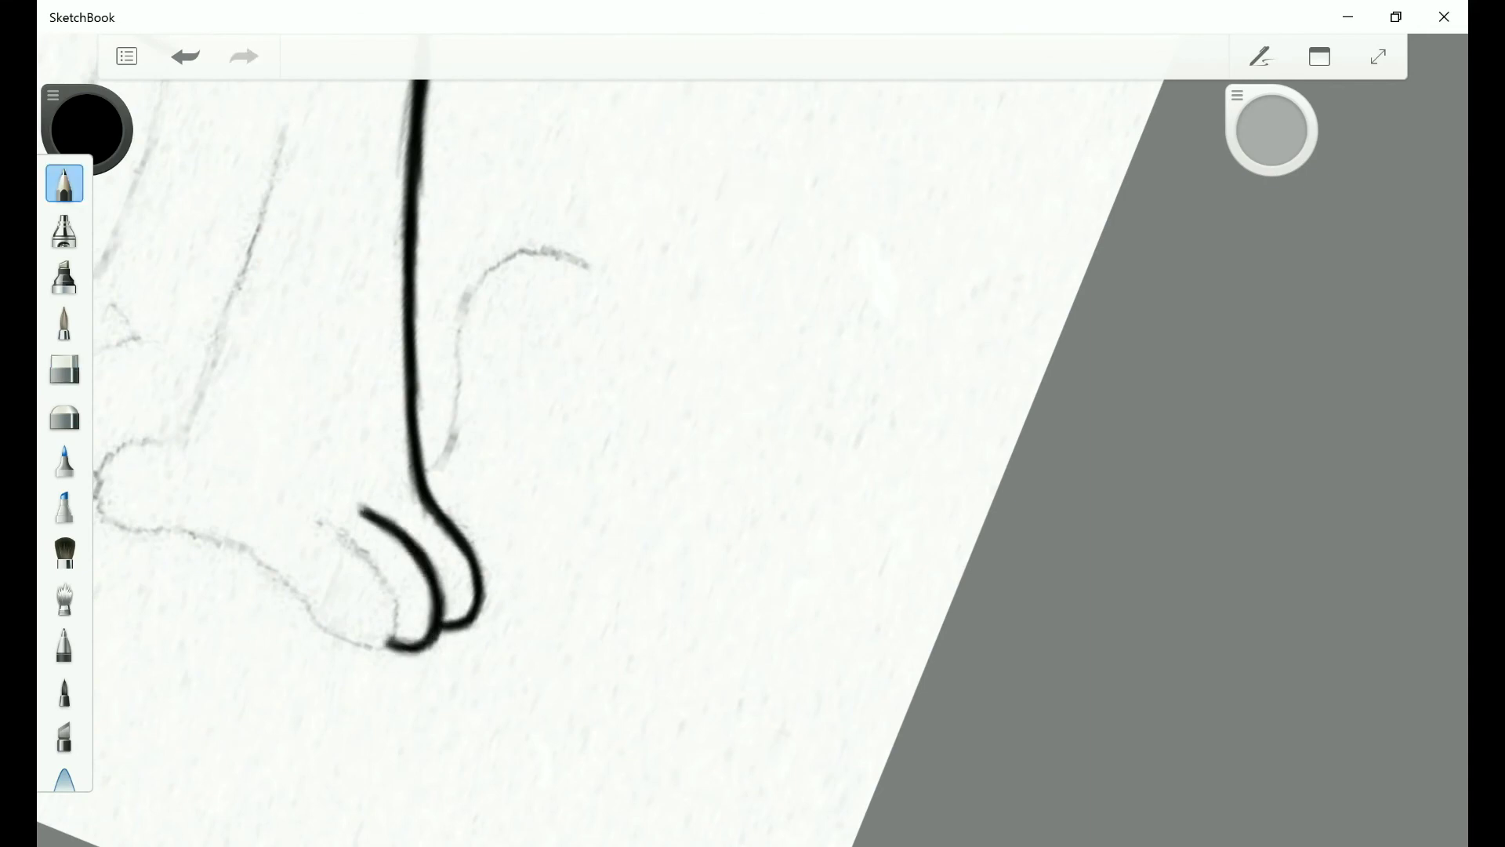
pyautogui.moveTo(320, 523); pyautogui.dragTo(390, 641)
pyautogui.moveTo(278, 584); pyautogui.dragTo(384, 651)
pyautogui.moveTo(322, 523); pyautogui.dragTo(392, 635)
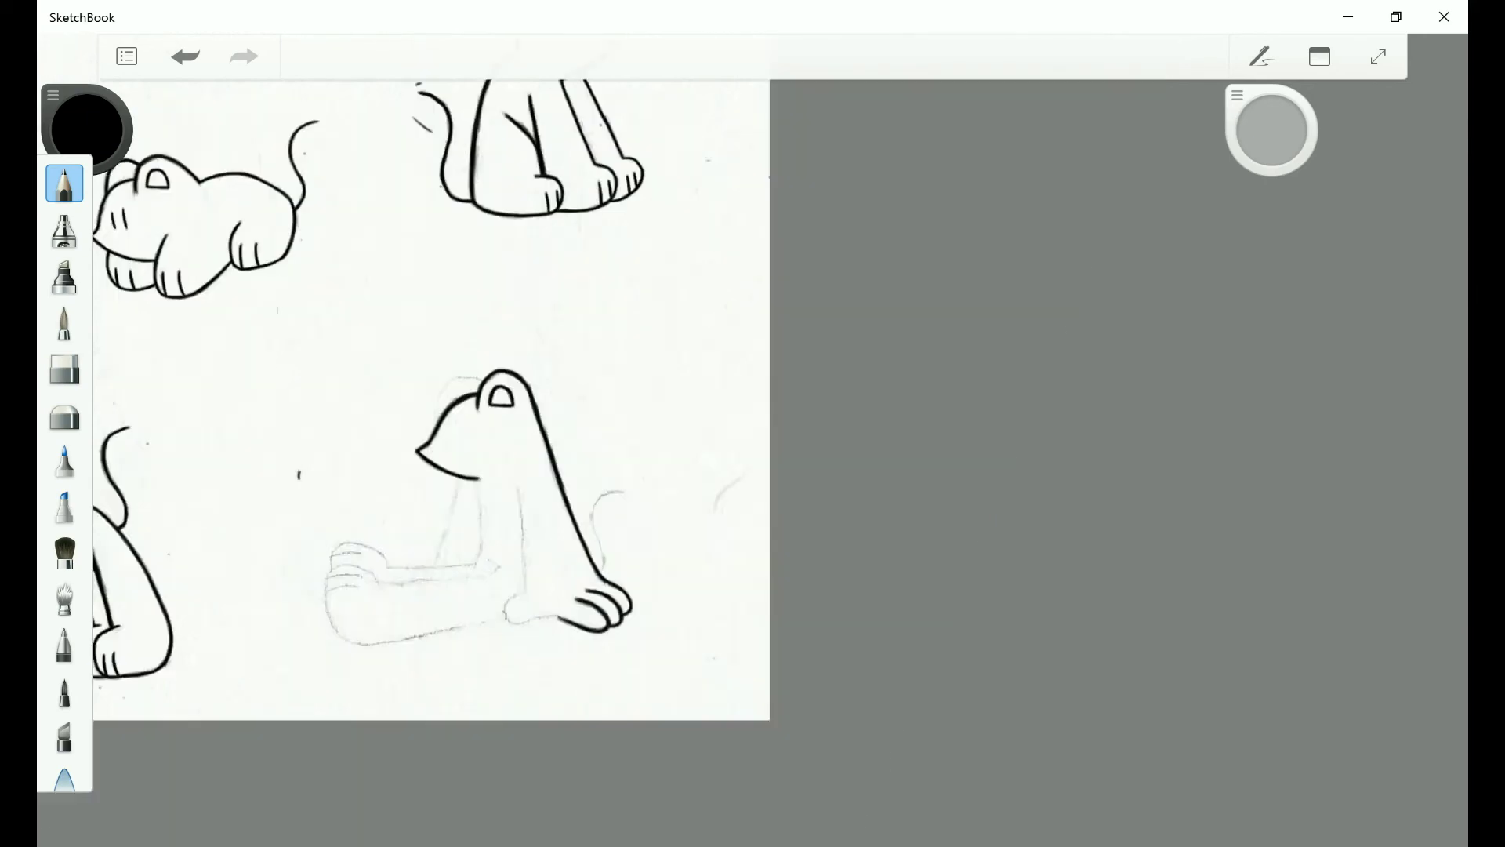
pyautogui.hotkey('ctrl', 'z')
# Ink the underside and rounded inner end of the sitting cat's planted front paw.
pyautogui.scroll(2, 628, 688)
pyautogui.moveTo(458, 561); pyautogui.dragTo(400, 697)
pyautogui.moveTo(549, 470); pyautogui.dragTo(643, 518)
pyautogui.moveTo(382, 497); pyautogui.dragTo(326, 541)
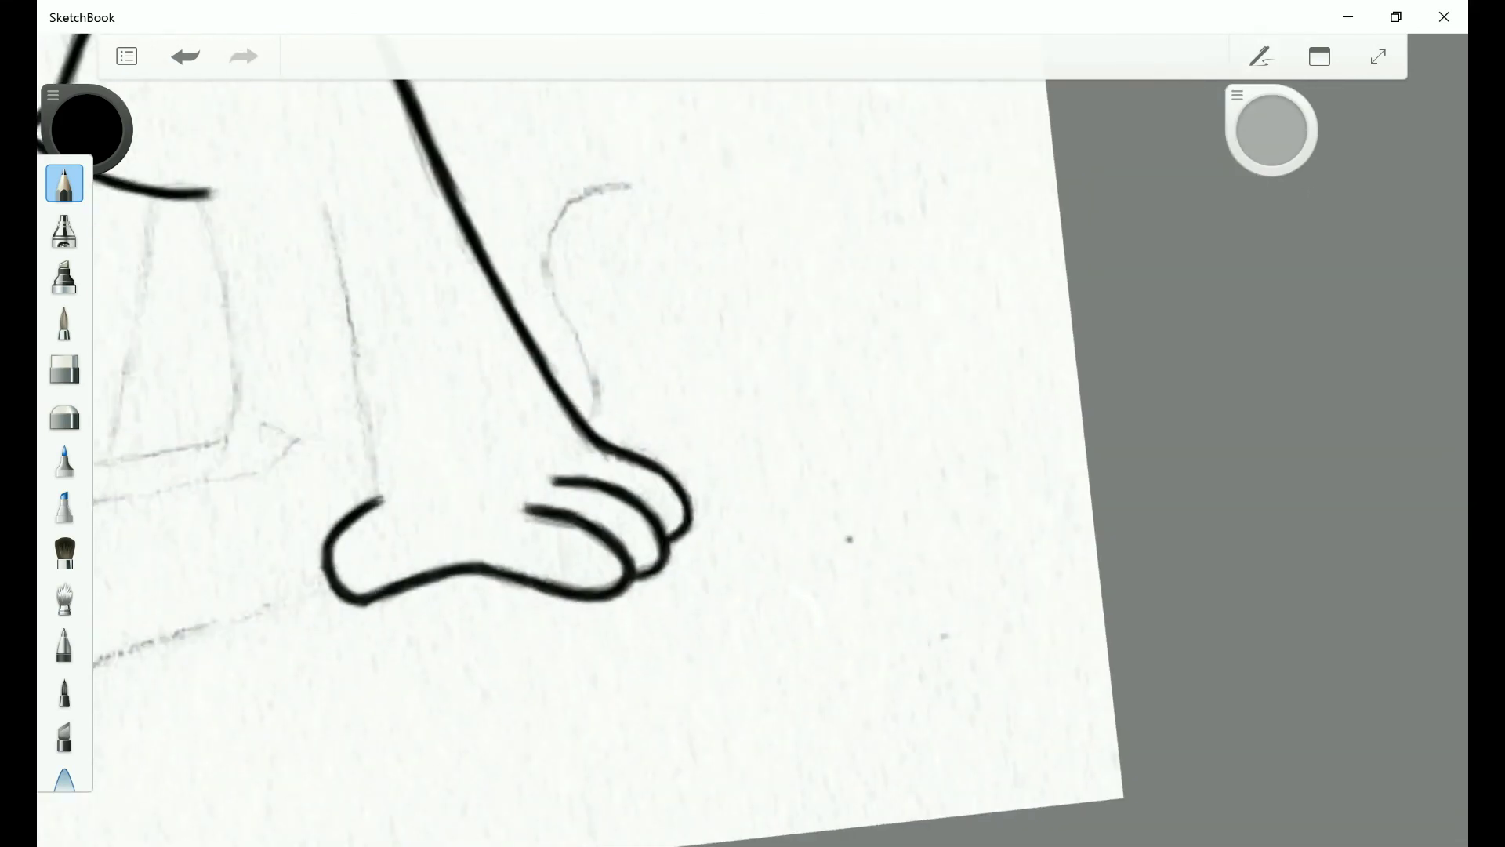
# Ink the front edge of the sitting cat's near foreleg down to the planted paw, undoing a faint attempt.
pyautogui.moveTo(549, 471); pyautogui.dragTo(455, 509)
pyautogui.moveTo(384, 157); pyautogui.dragTo(294, 478)
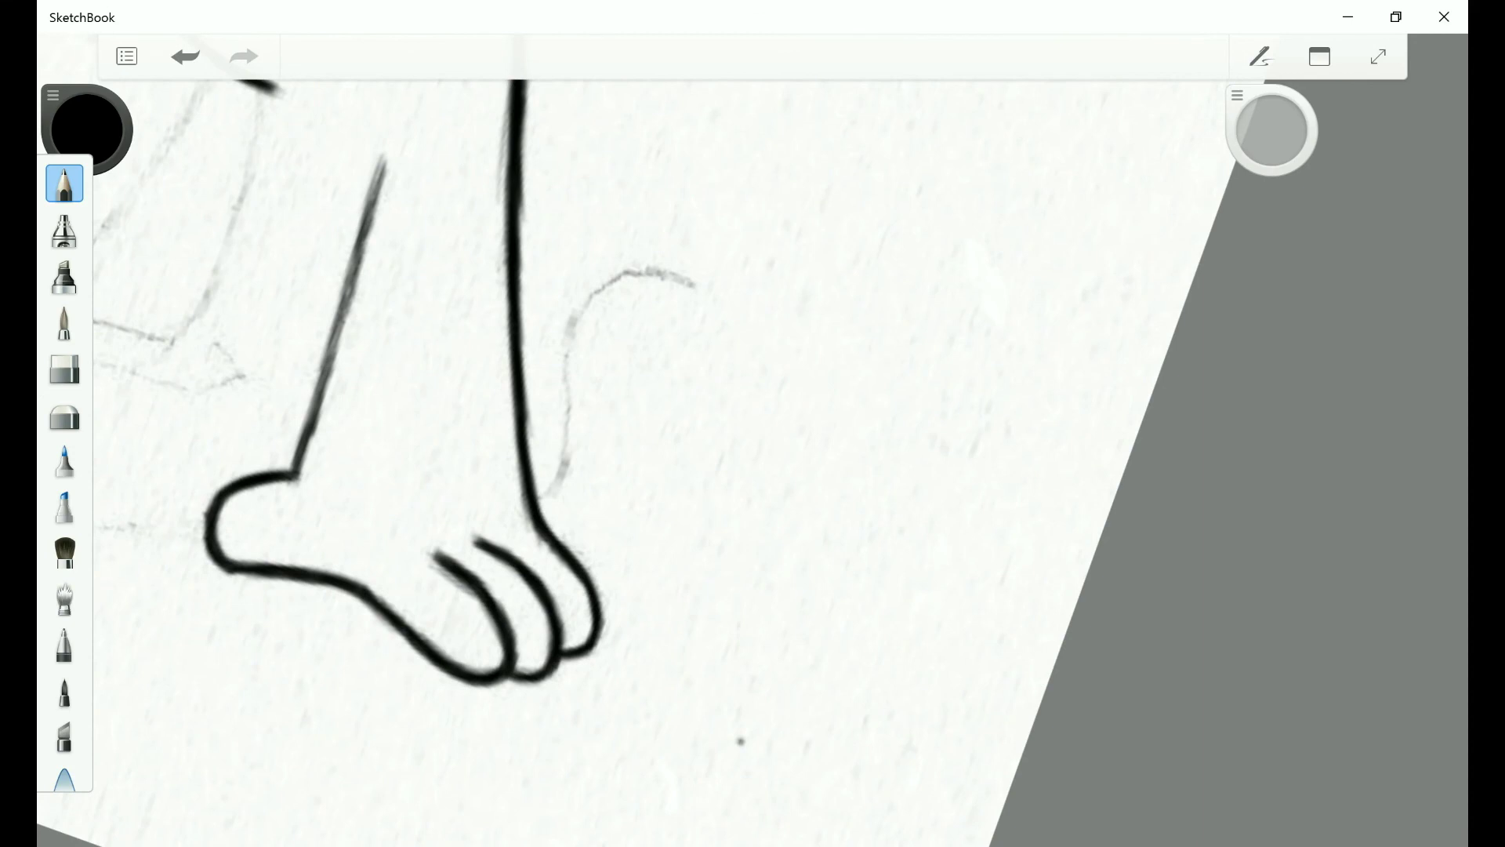
pyautogui.hotkey('ctrl', 'z')
pyautogui.moveTo(549, 470)
pyautogui.mouseDown()
pyautogui.moveTo(596, 392)
pyautogui.moveTo(510, 431)
pyautogui.moveTo(471, 392)
pyautogui.moveTo(549, 470)
pyautogui.mouseUp()
# Ink the sitting cat's two eye lines and the outline of its far ear, undoing one faint stroke.
pyautogui.moveTo(330, 381); pyautogui.dragTo(313, 435)
pyautogui.moveTo(301, 370); pyautogui.dragTo(285, 423)
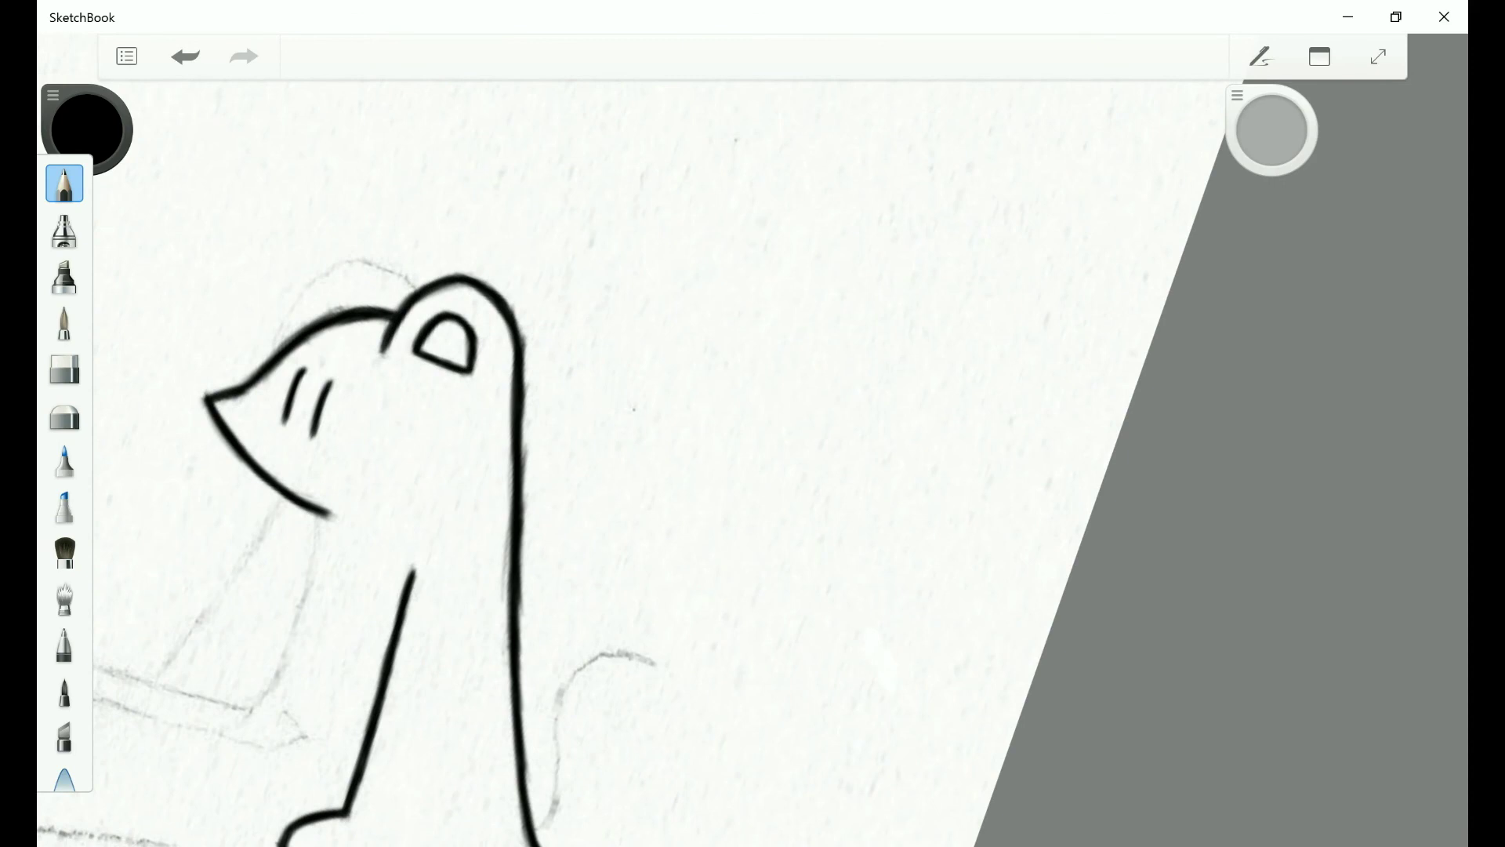
pyautogui.moveTo(549, 470)
pyautogui.mouseDown()
pyautogui.moveTo(510, 431)
pyautogui.moveTo(549, 470)
pyautogui.mouseUp()
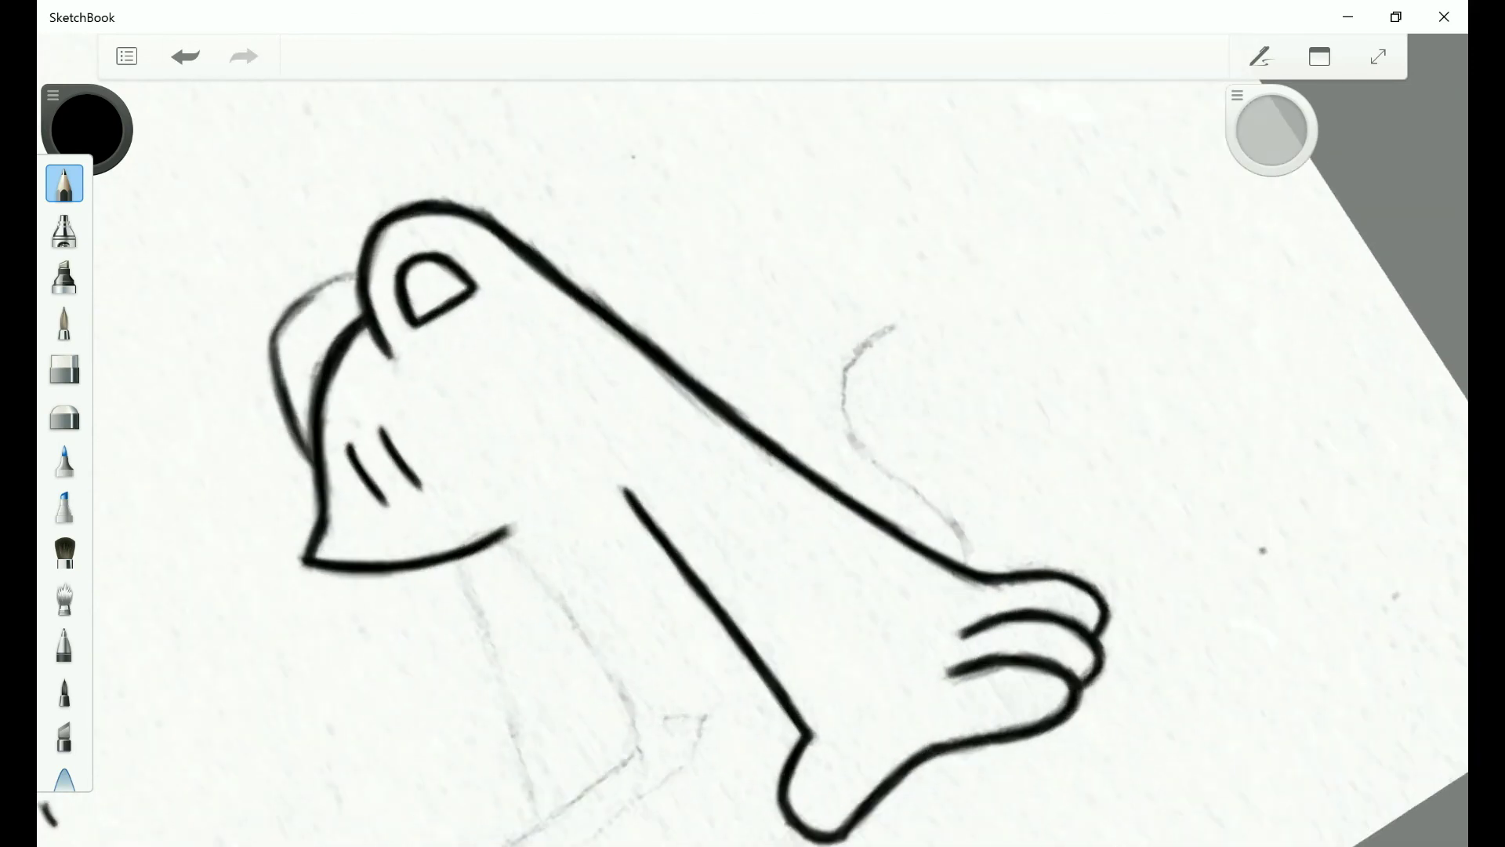
pyautogui.hotkey('ctrl', 'z')
pyautogui.moveTo(353, 300)
pyautogui.mouseDown()
pyautogui.moveTo(279, 372)
pyautogui.moveTo(345, 470)
pyautogui.mouseUp()
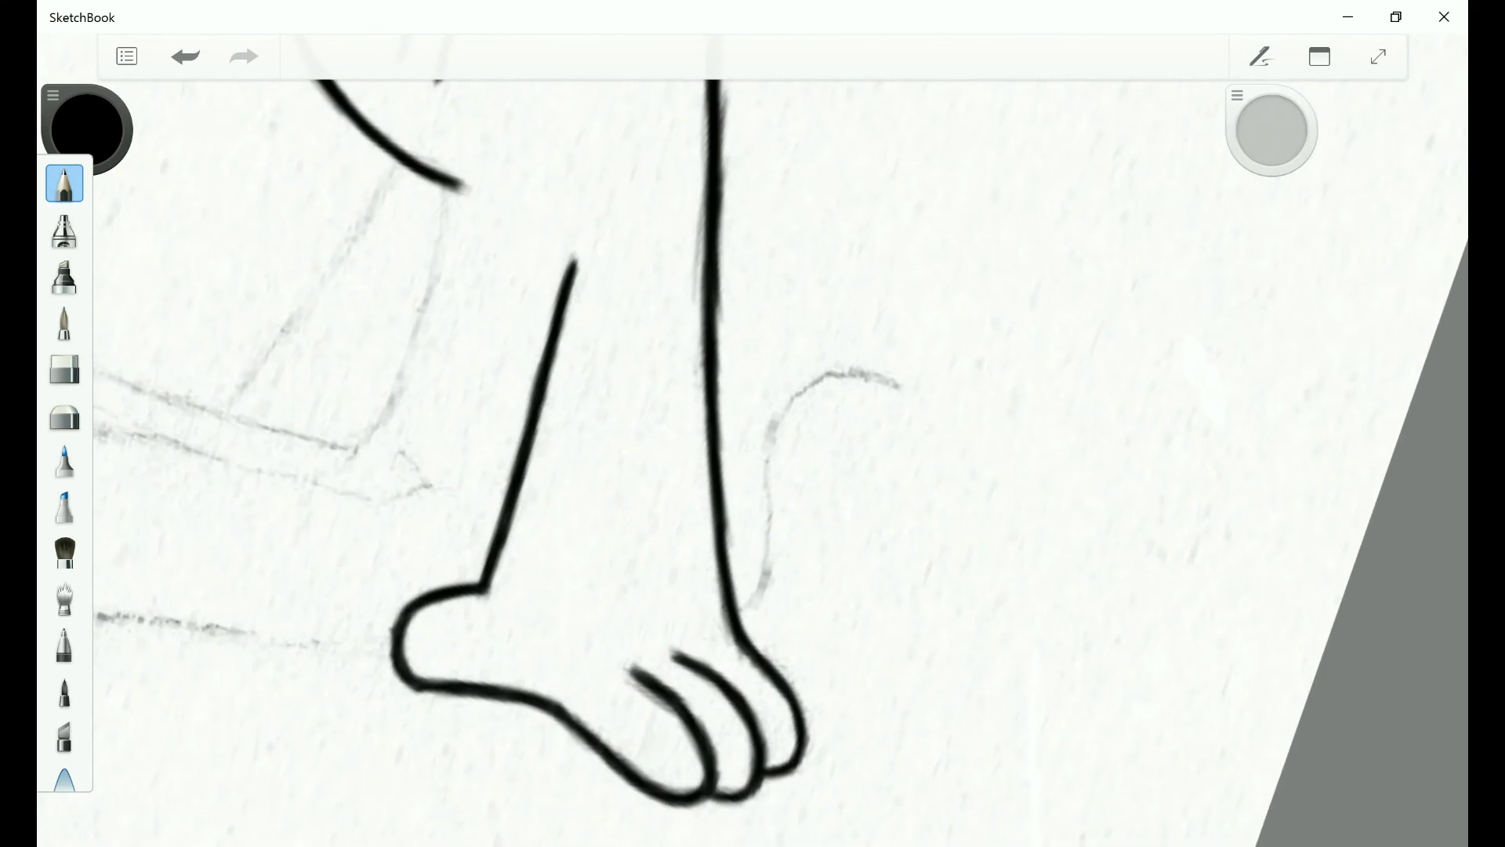
# Ink the front and back edges of the sitting cat's far foreleg, from the jaw to the outstretched hind leg.
pyautogui.moveTo(540, 192)
pyautogui.mouseDown()
pyautogui.moveTo(404, 318)
pyautogui.moveTo(333, 427)
pyautogui.mouseUp()
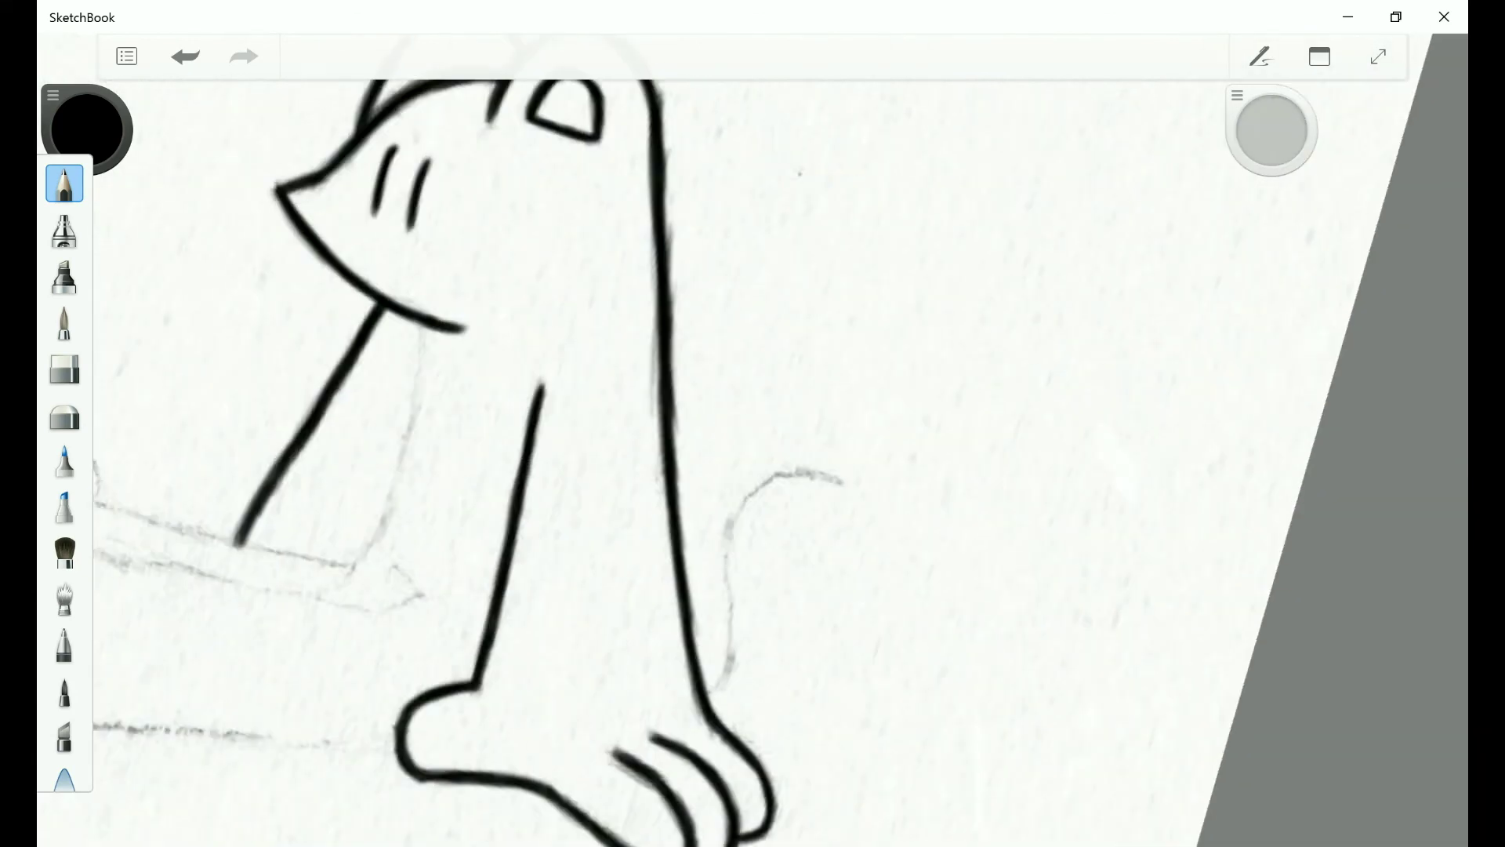
pyautogui.moveTo(549, 301)
pyautogui.mouseDown()
pyautogui.moveTo(505, 497)
pyautogui.moveTo(534, 423)
pyautogui.mouseUp()
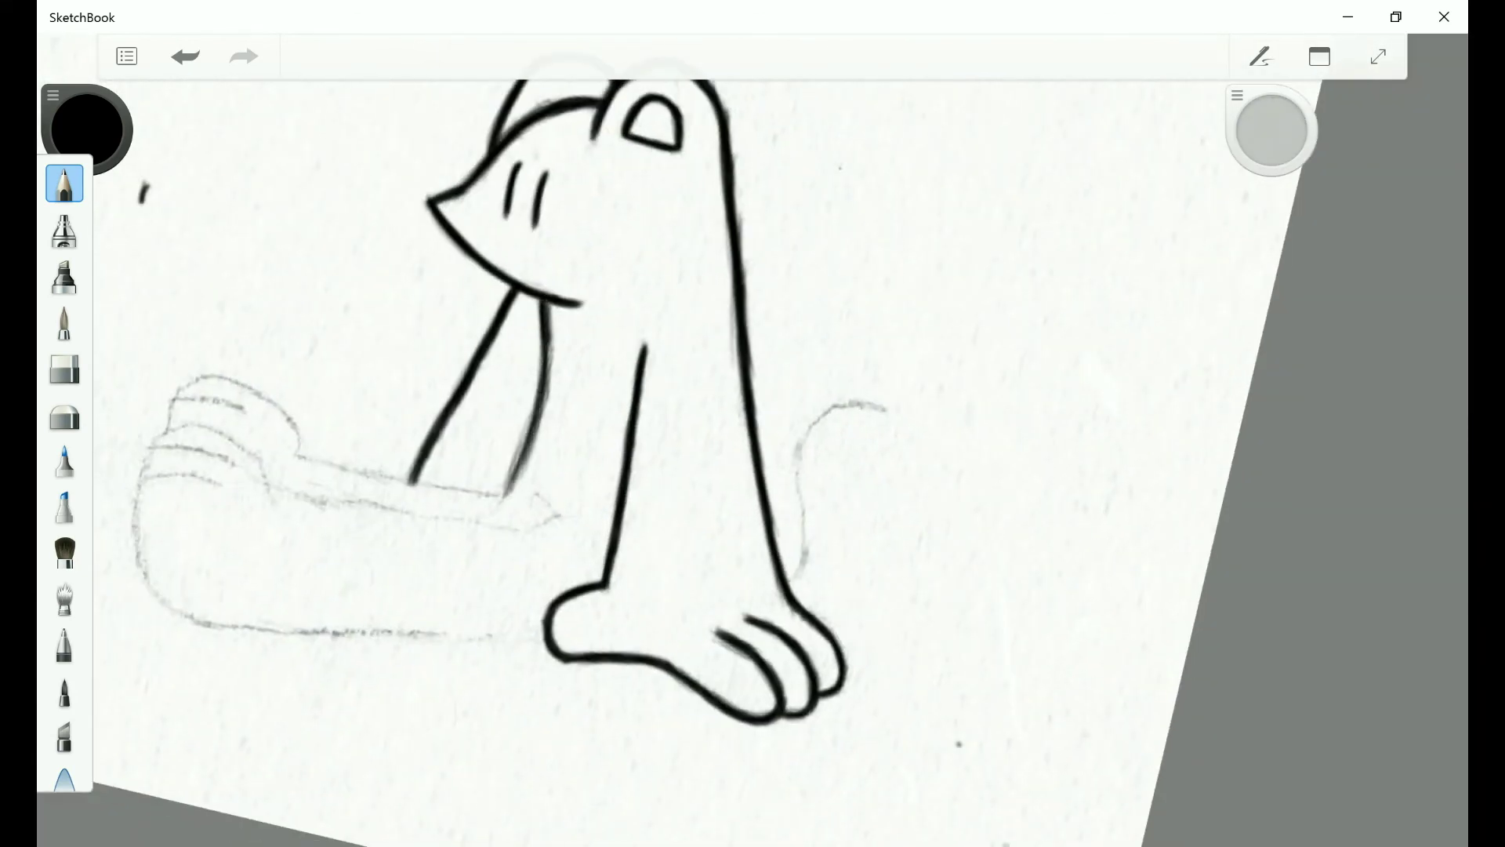
pyautogui.moveTo(549, 303); pyautogui.dragTo(505, 494)
pyautogui.moveTo(536, 385); pyautogui.dragTo(503, 497)
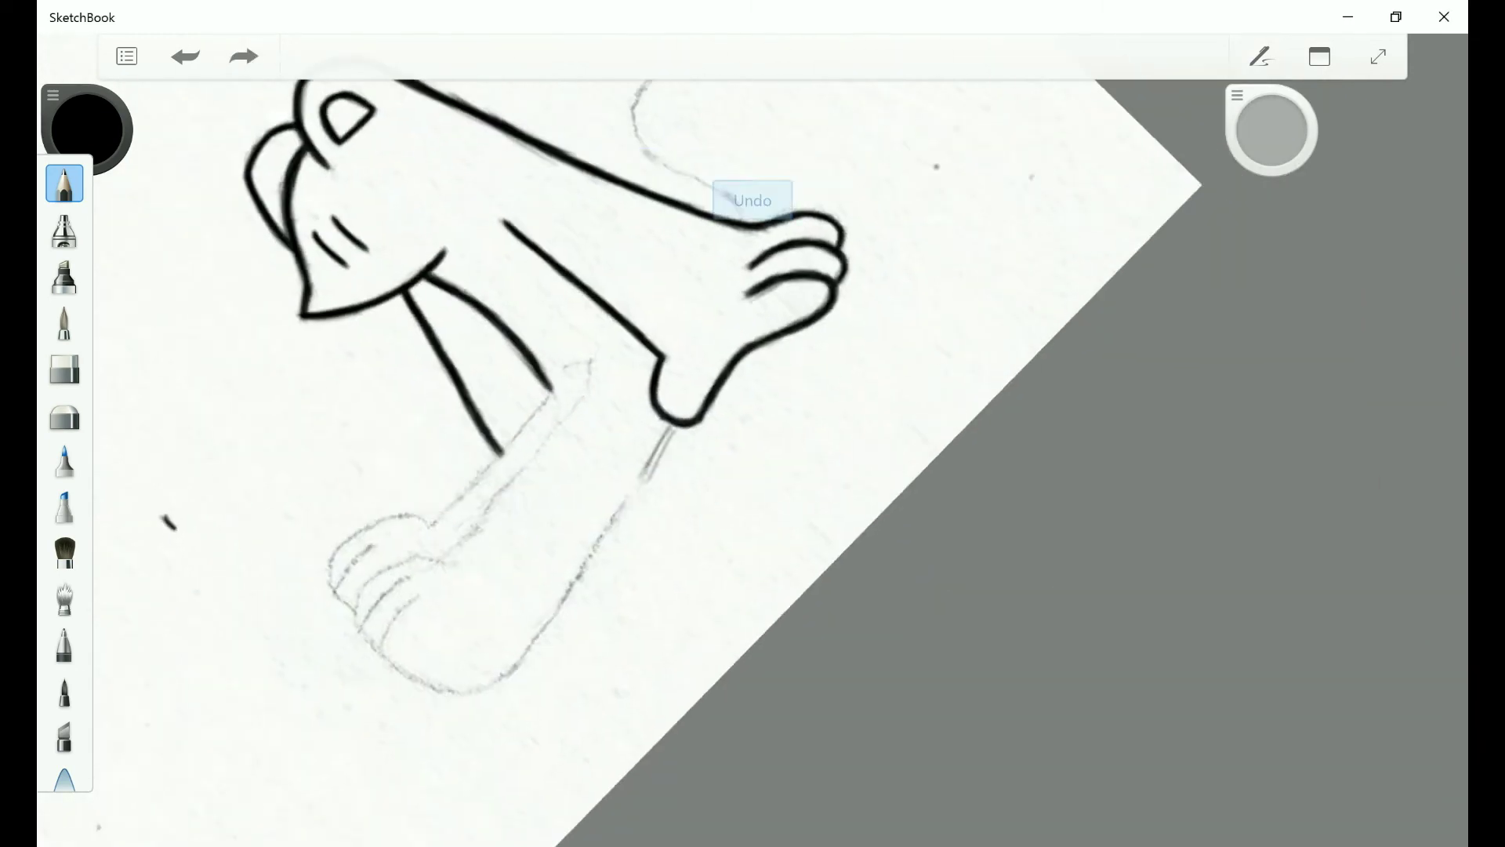
# Ink the underside of the sitting cat's outstretched near hind leg and round it over the heel to the sole.
pyautogui.moveTo(604, 382)
pyautogui.mouseDown()
pyautogui.moveTo(411, 715)
pyautogui.moveTo(610, 377)
pyautogui.moveTo(510, 568)
pyautogui.mouseUp()
pyautogui.moveTo(541, 510); pyautogui.dragTo(416, 719)
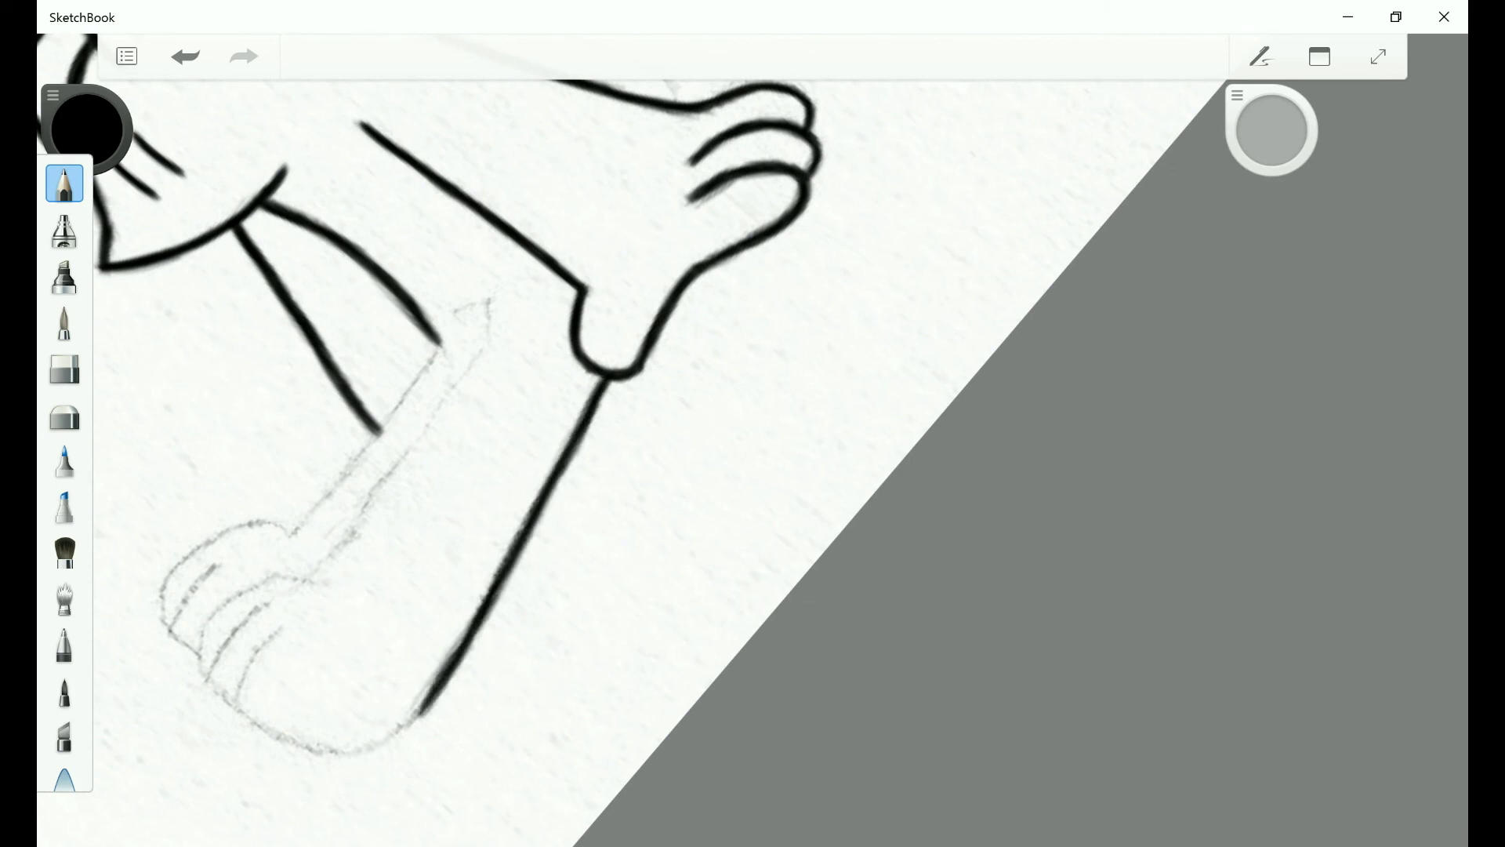
pyautogui.moveTo(205, 348)
pyautogui.mouseDown()
pyautogui.moveTo(278, 486)
pyautogui.moveTo(314, 494)
pyautogui.mouseUp()
pyautogui.moveTo(239, 286); pyautogui.dragTo(210, 365)
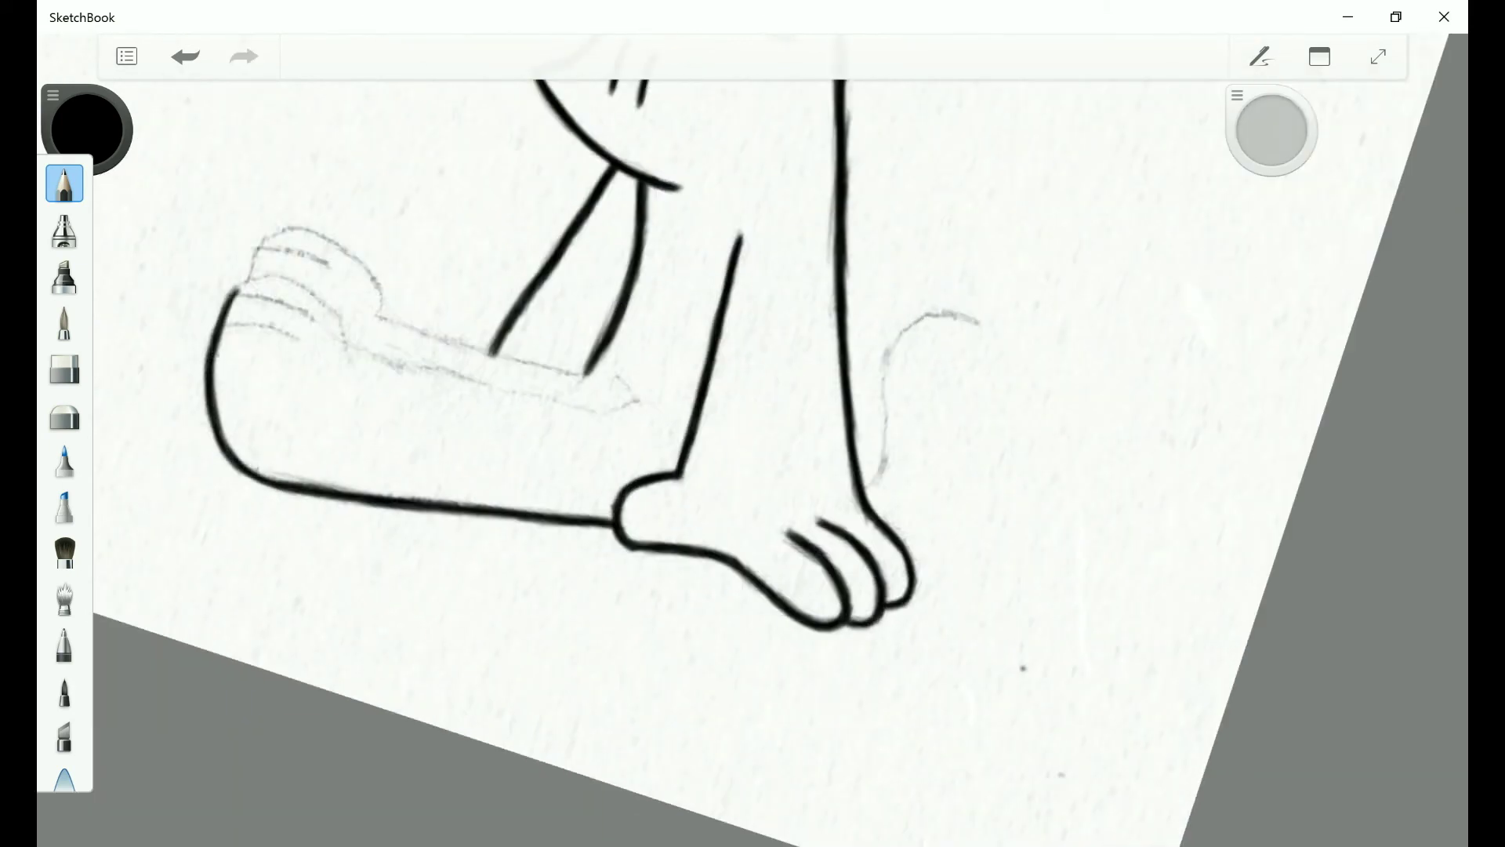
# Ink the curved tip and toe lines of the sitting cat's near hind paw.
pyautogui.moveTo(490, 505); pyautogui.dragTo(459, 608)
pyautogui.moveTo(867, 314); pyautogui.dragTo(962, 349)
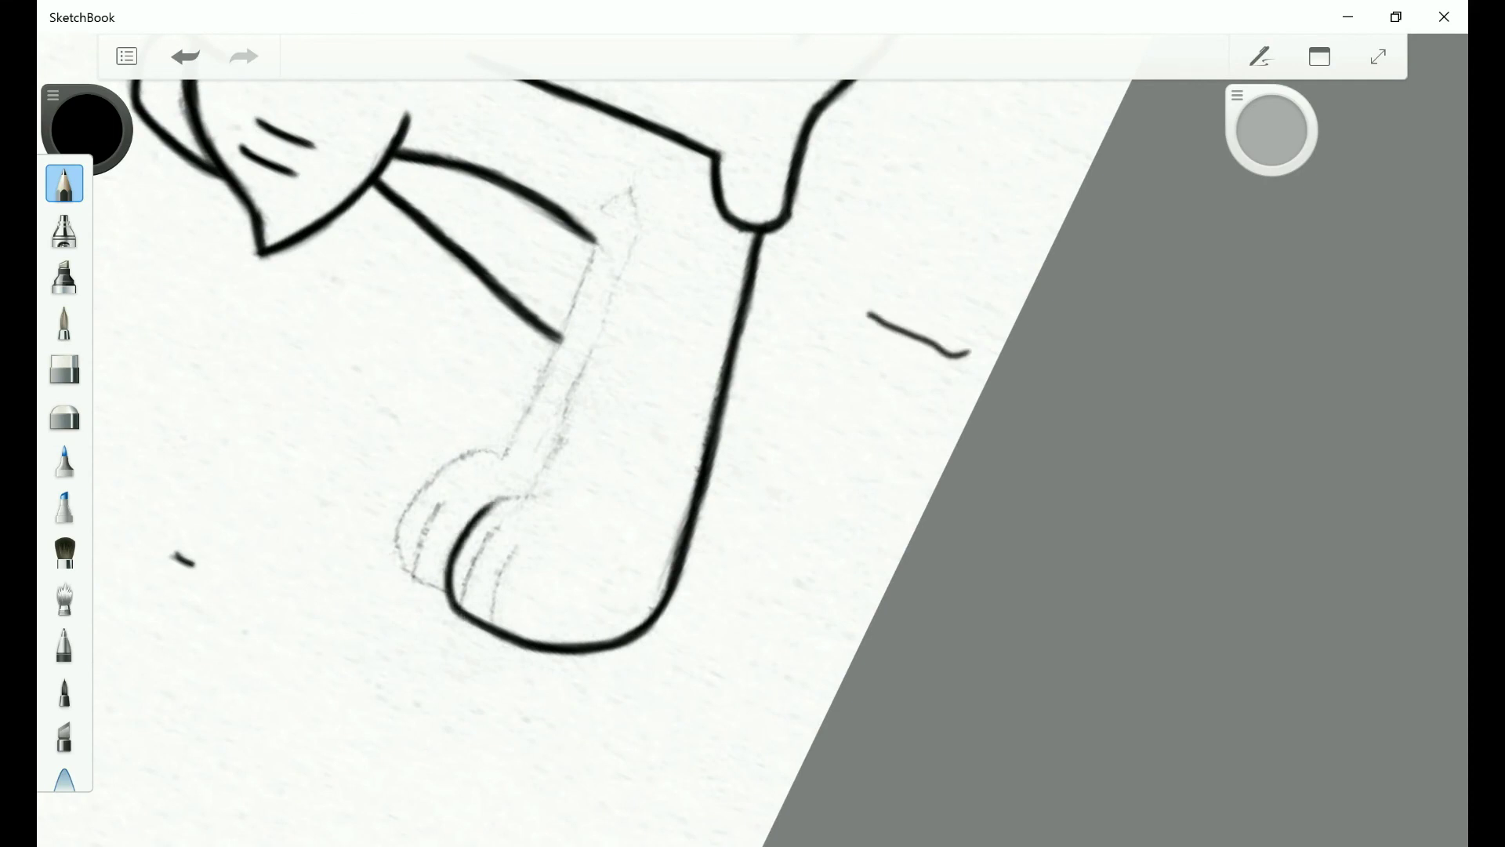
pyautogui.moveTo(540, 476); pyautogui.dragTo(514, 558)
pyautogui.moveTo(464, 423)
pyautogui.mouseDown()
pyautogui.moveTo(449, 513)
pyautogui.moveTo(414, 494)
pyautogui.mouseUp()
pyautogui.moveTo(524, 440); pyautogui.dragTo(458, 511)
# Ink the sitting cat's far hind paw and the upper edges of both outstretched hind legs.
pyautogui.moveTo(389, 434); pyautogui.dragTo(353, 513)
pyautogui.moveTo(871, 656); pyautogui.dragTo(805, 840)
pyautogui.moveTo(524, 466); pyautogui.dragTo(463, 615)
pyautogui.moveTo(513, 455); pyautogui.dragTo(463, 537)
pyautogui.scroll(-3, 533, 463)
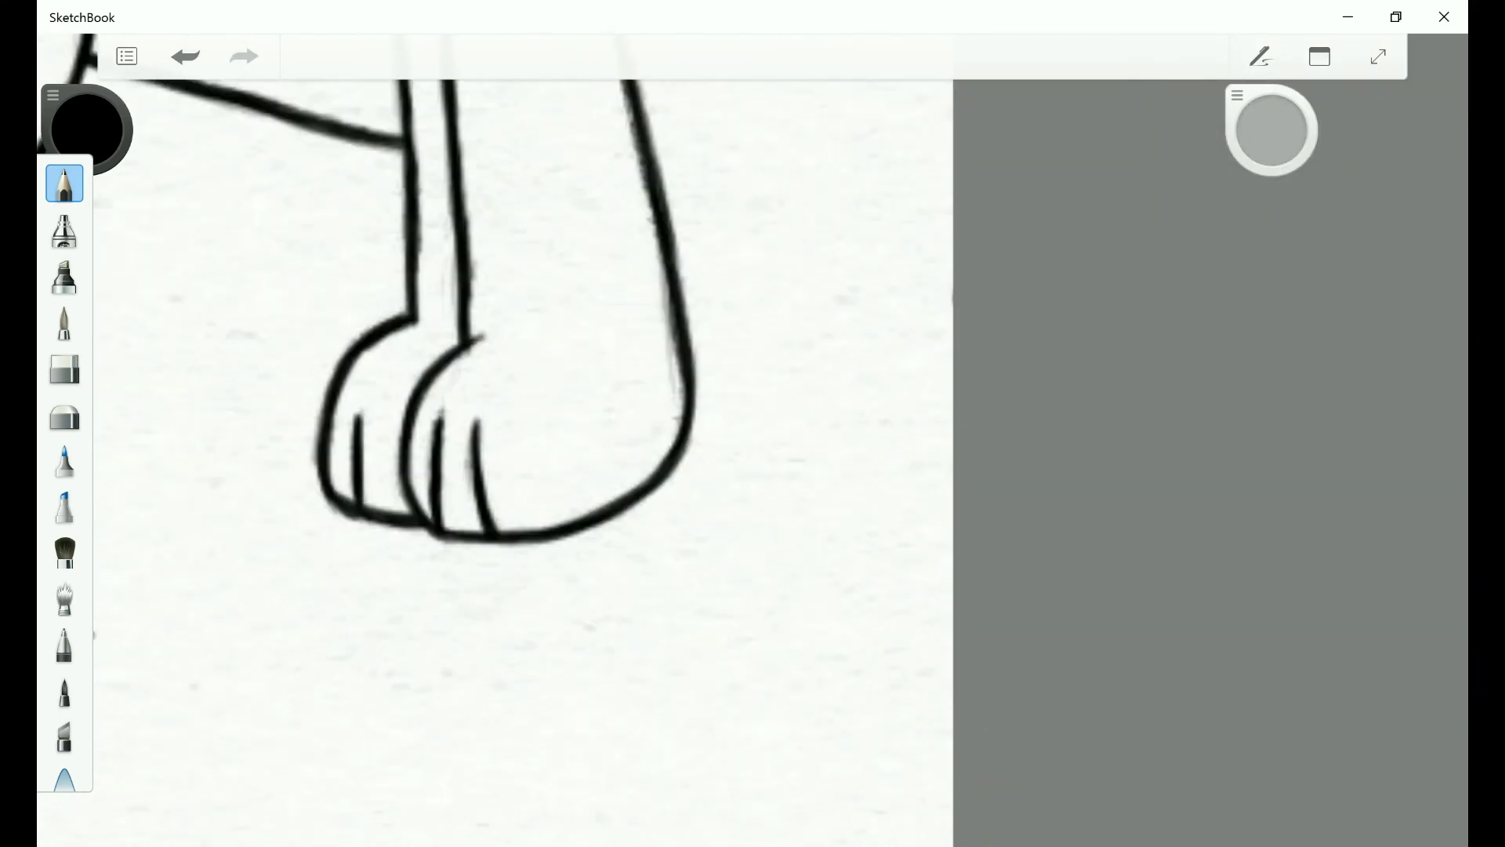
# Ink the sitting cat's curved tail behind the planted front paw and switch to the eraser.
pyautogui.scroll(-5, 533, 462)
pyautogui.scroll(5, 533, 463)
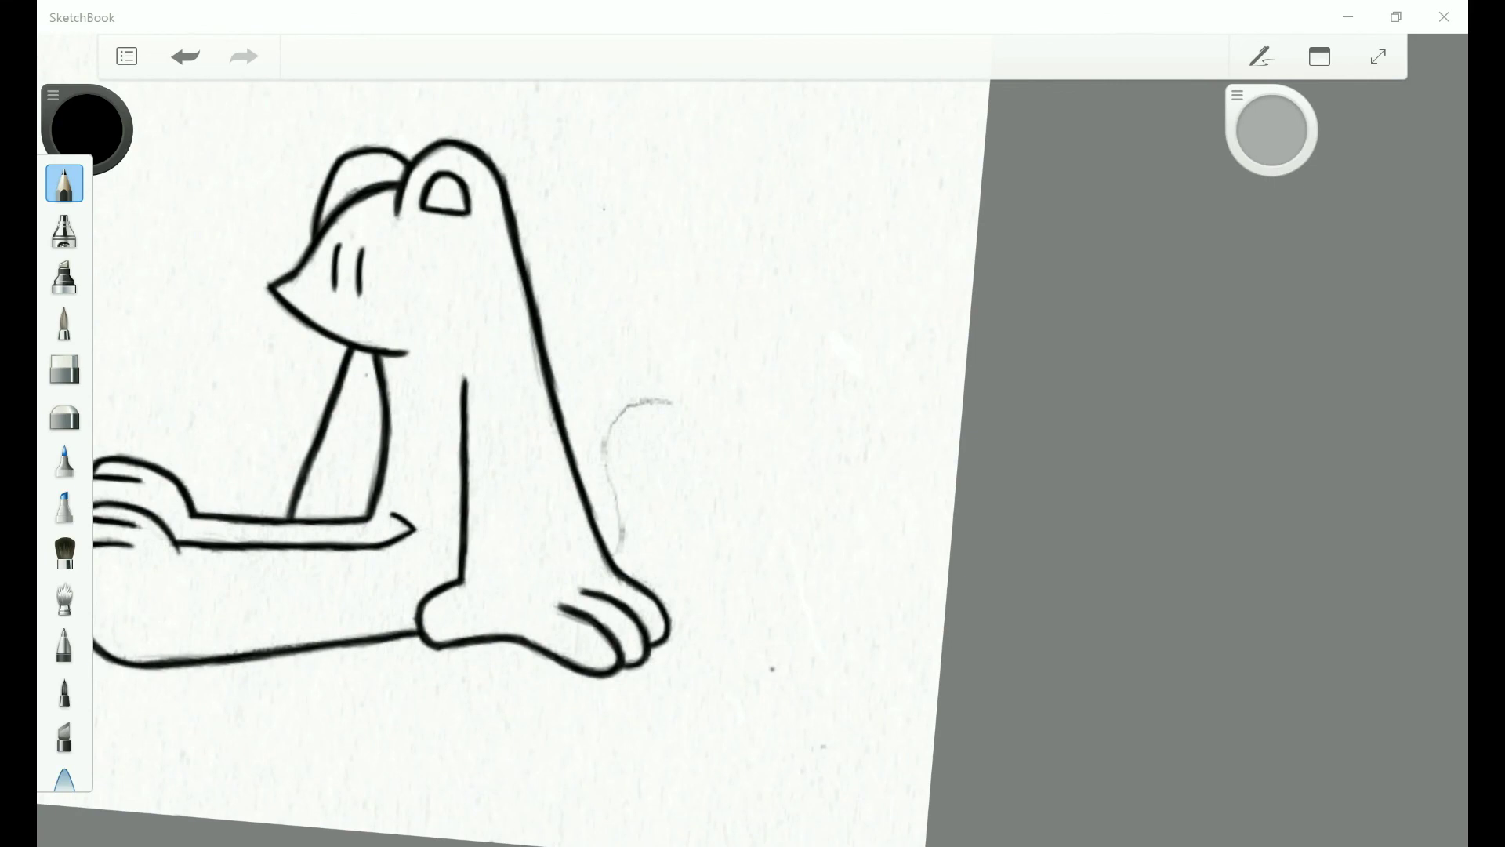
pyautogui.scroll(2, 627, 470)
pyautogui.moveTo(621, 386); pyautogui.dragTo(538, 538)
pyautogui.scroll(3, 533, 471)
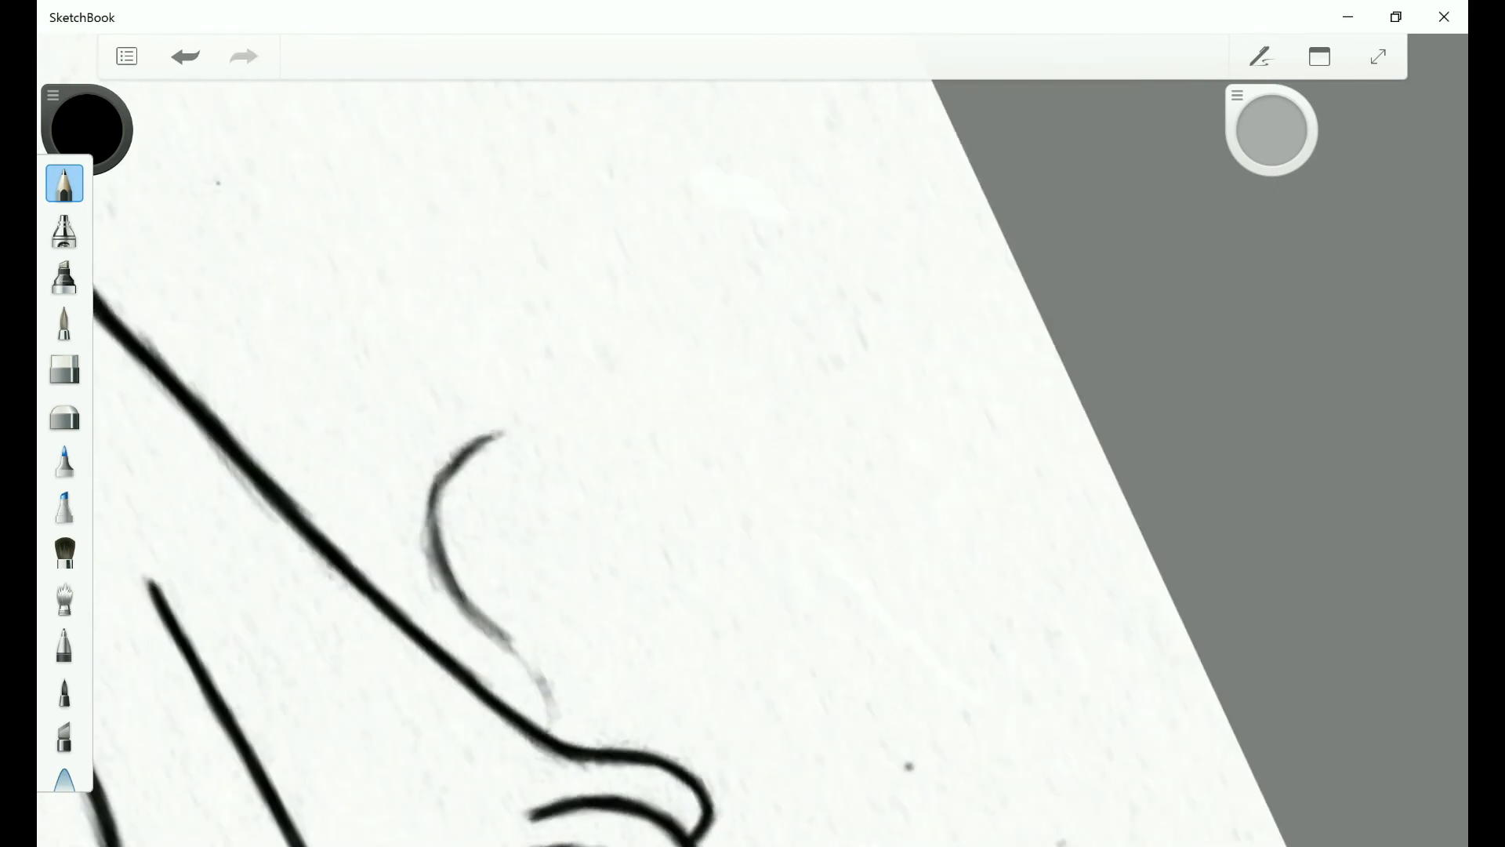
pyautogui.moveTo(451, 439); pyautogui.dragTo(490, 548)
pyautogui.scroll(2, 470, 486)
pyautogui.scroll(-2, 502, 463)
pyautogui.moveTo(413, 357)
pyautogui.mouseDown()
pyautogui.moveTo(408, 486)
pyautogui.moveTo(408, 313)
pyautogui.moveTo(404, 478)
pyautogui.mouseUp()
pyautogui.press('e')
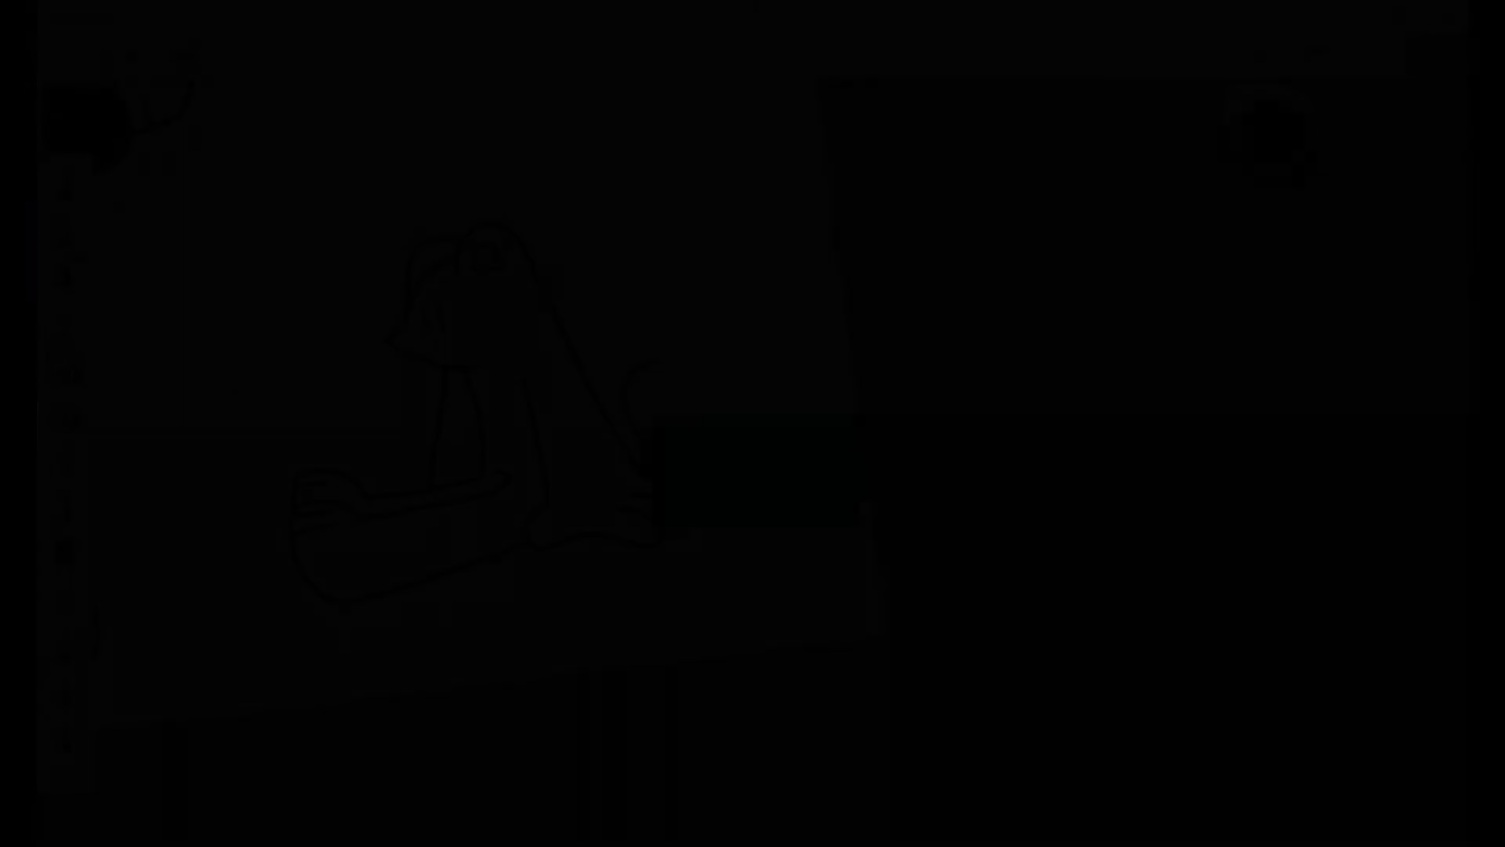